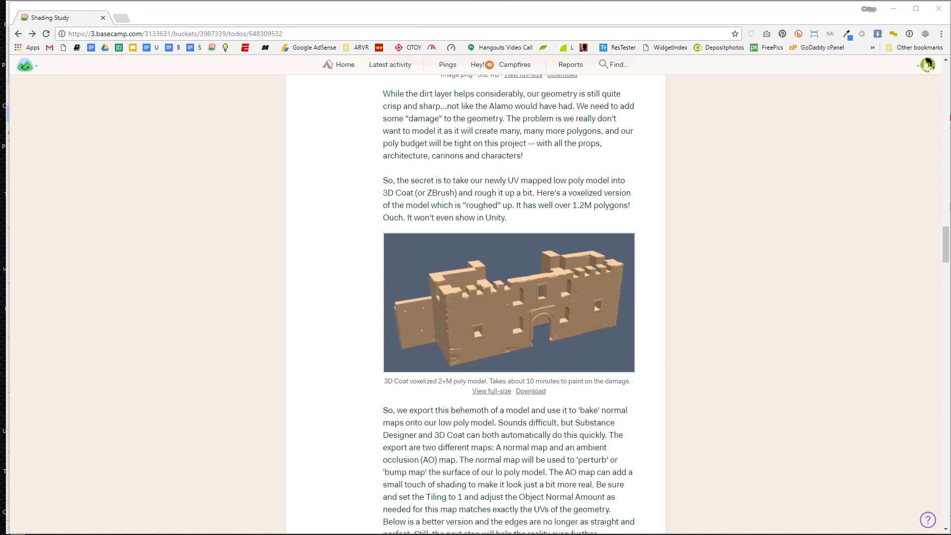
Review the Shading Study to-do's introduction and low poly model image, and view the Alamo shader node graph enlarged.
scroll(472, 172, up, 15)
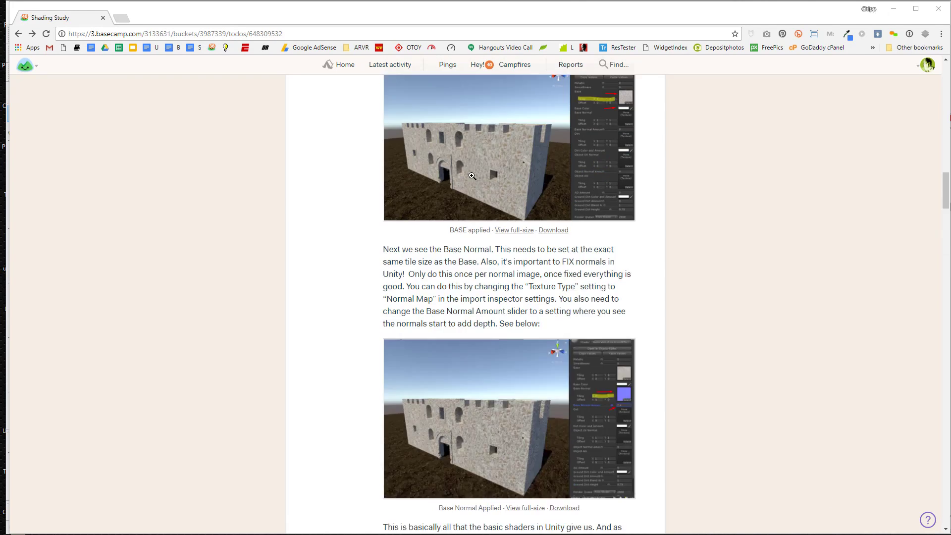
scroll(473, 172, up, 20)
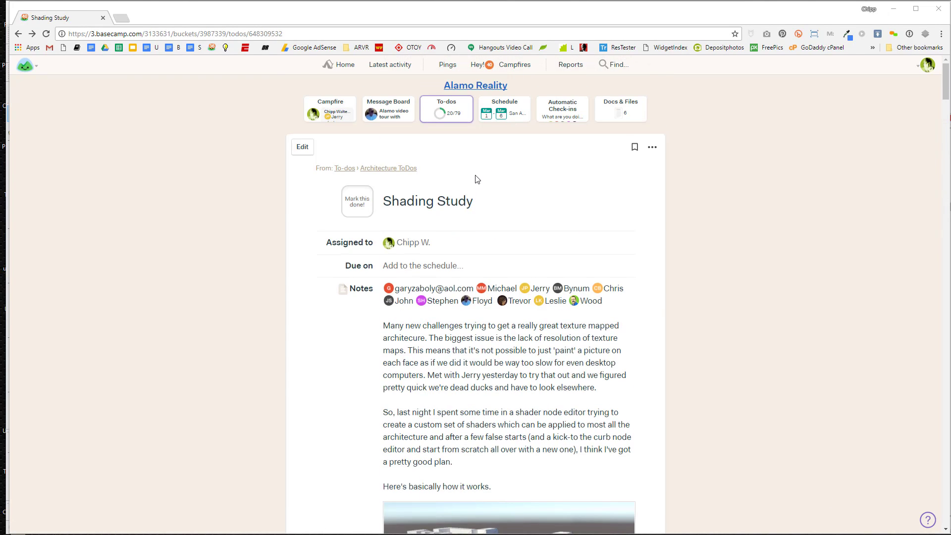
scroll(483, 183, down, 8)
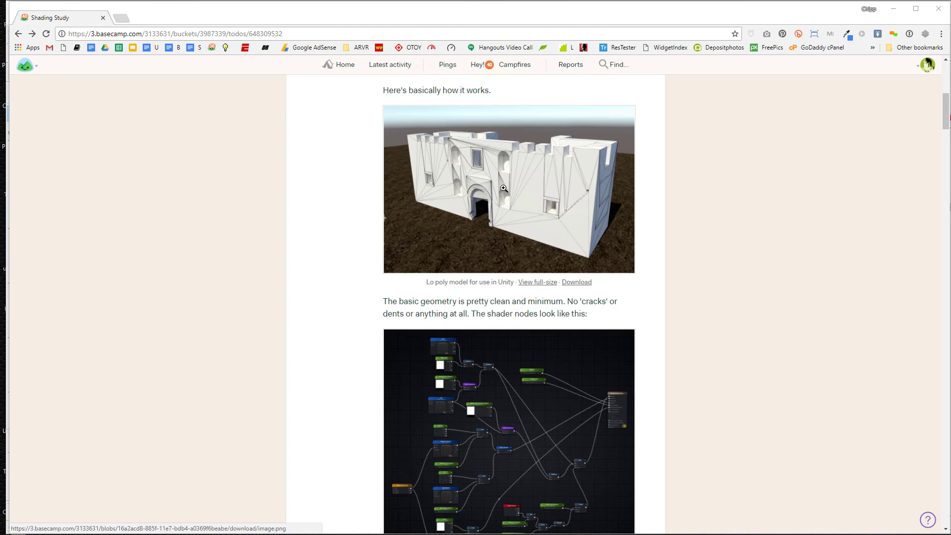
scroll(535, 231, down, 1)
scroll(535, 231, down, 1)
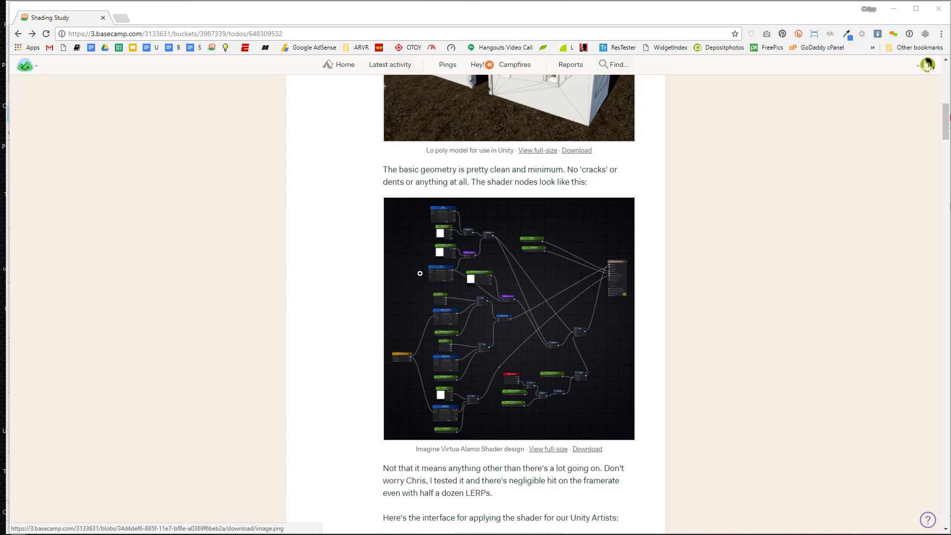
scroll(419, 273, up, 3)
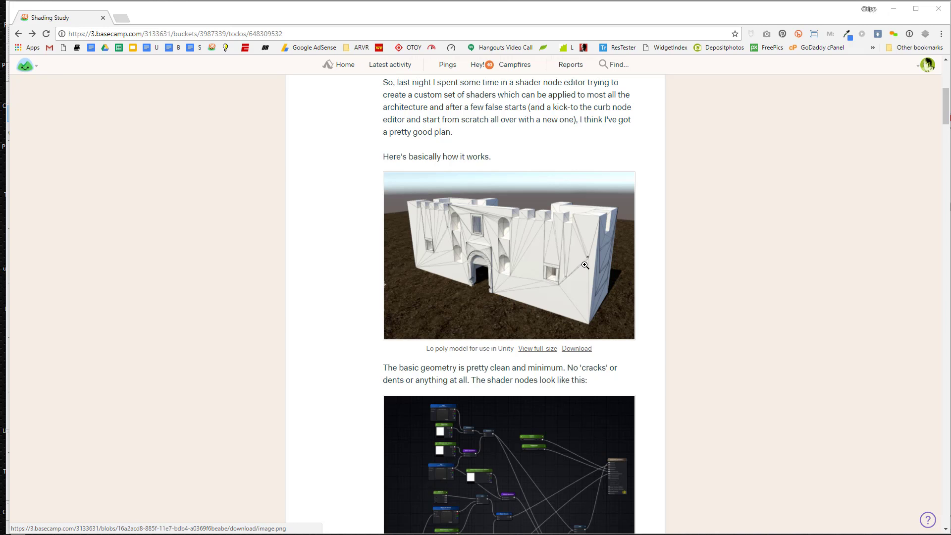
scroll(522, 248, down, 4)
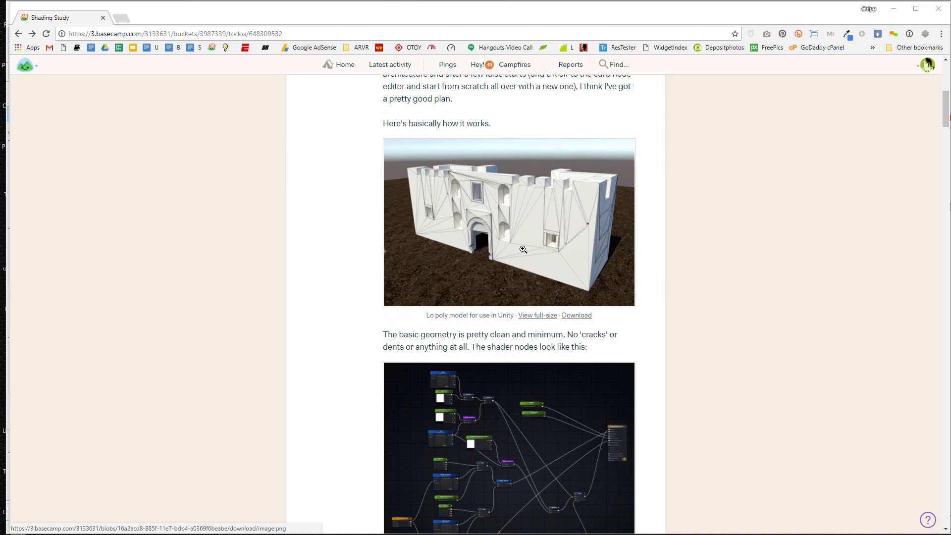
scroll(523, 248, down, 3)
scroll(523, 248, up, 3)
scroll(522, 240, down, 2)
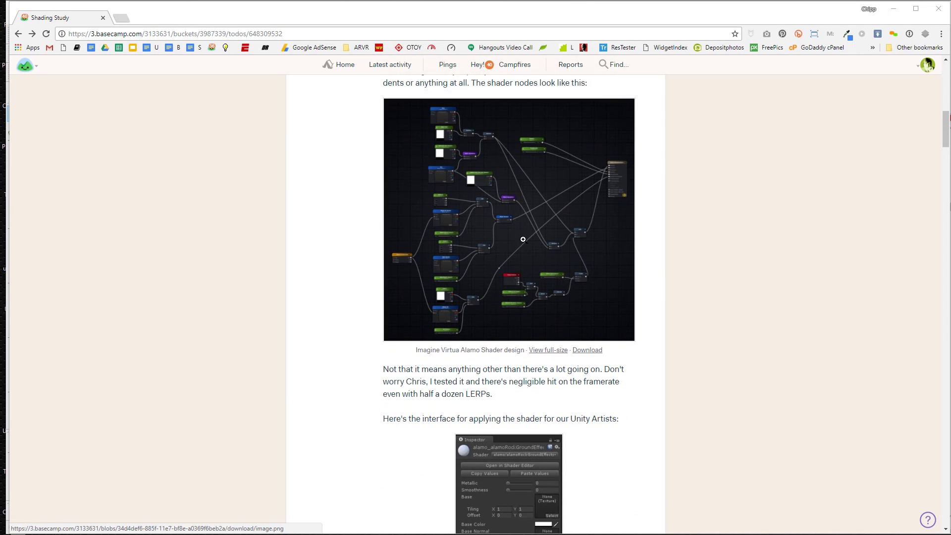
click(522, 236)
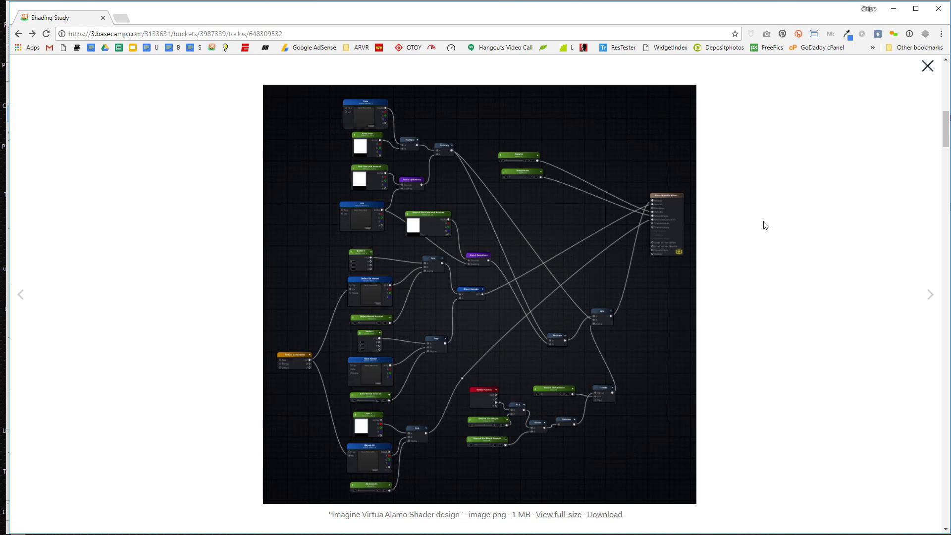
click(745, 224)
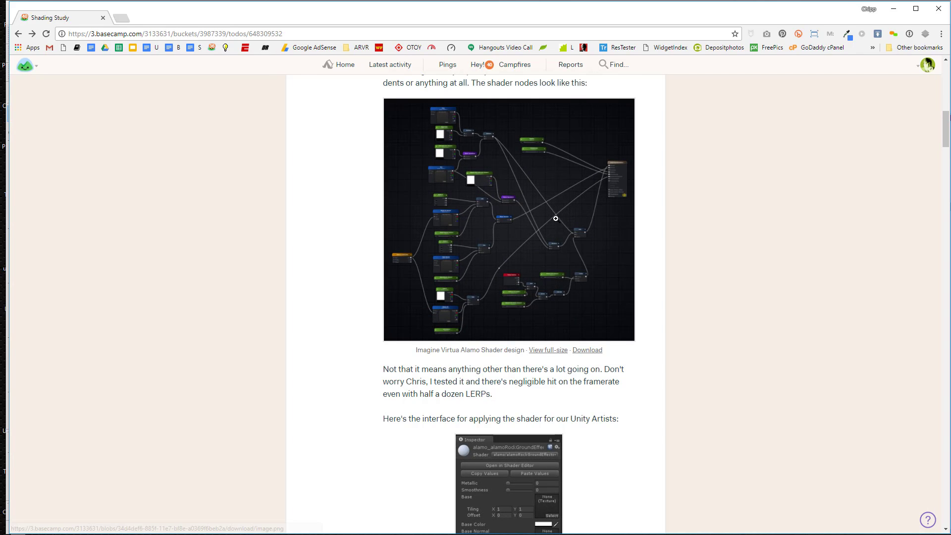
View the enlarged "BASE applied" and "Base Normal Applied" images to examine their texture, tiling and normal amount settings.
scroll(555, 218, down, 5)
scroll(555, 219, down, 10)
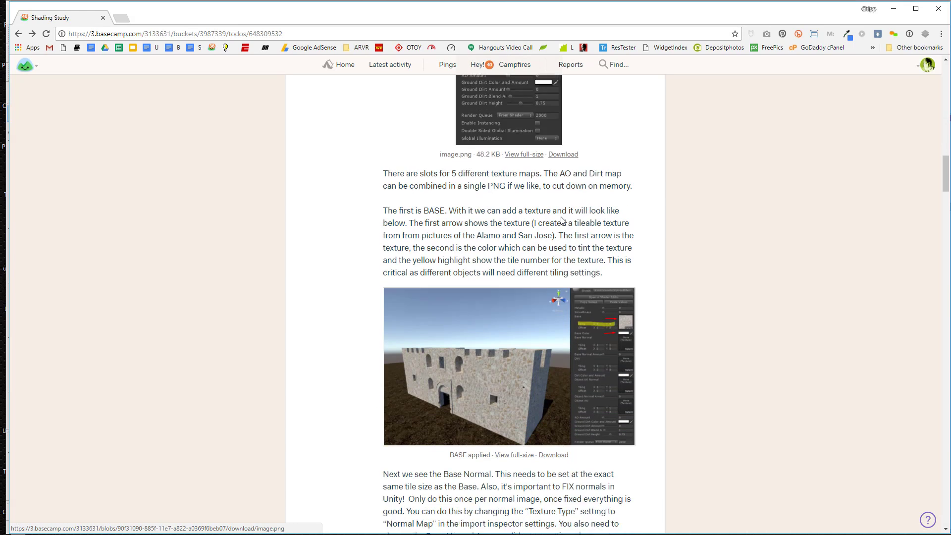
scroll(561, 216, up, 1)
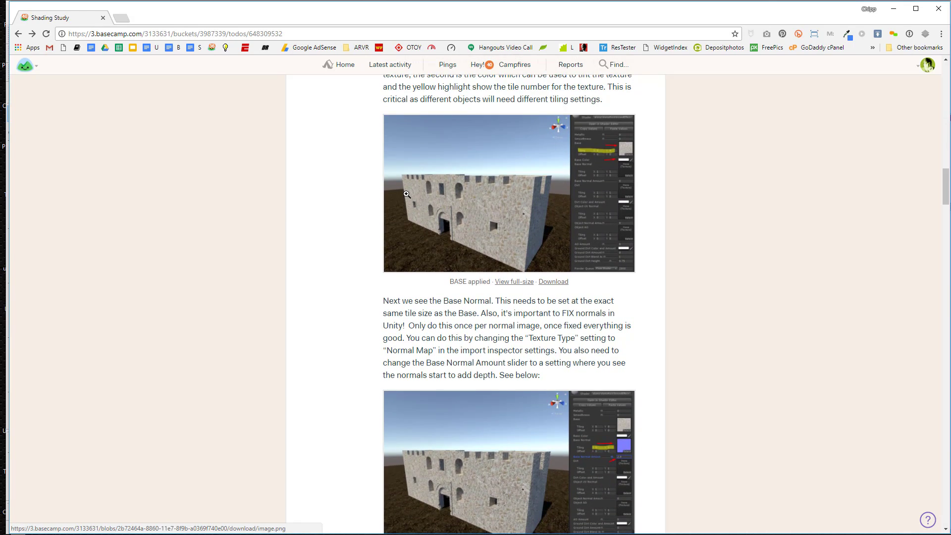
click(543, 222)
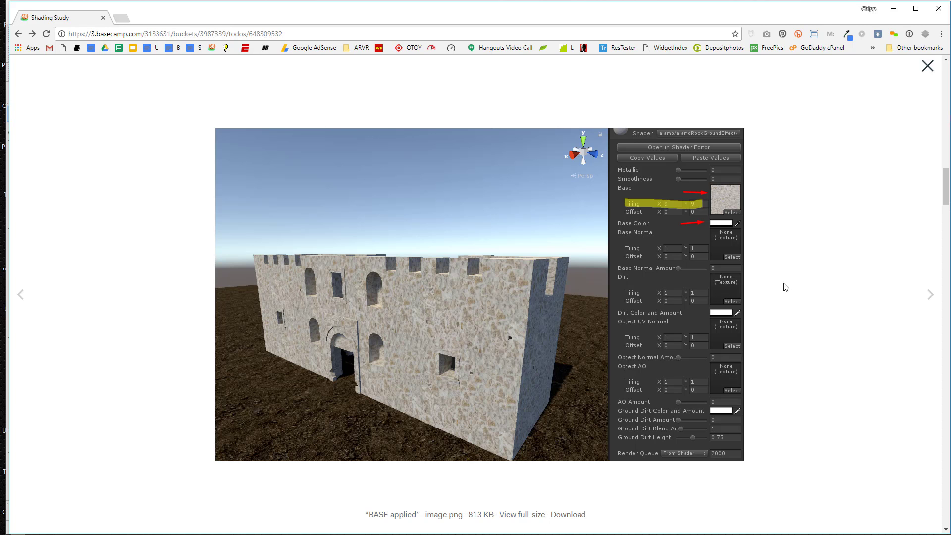
click(809, 283)
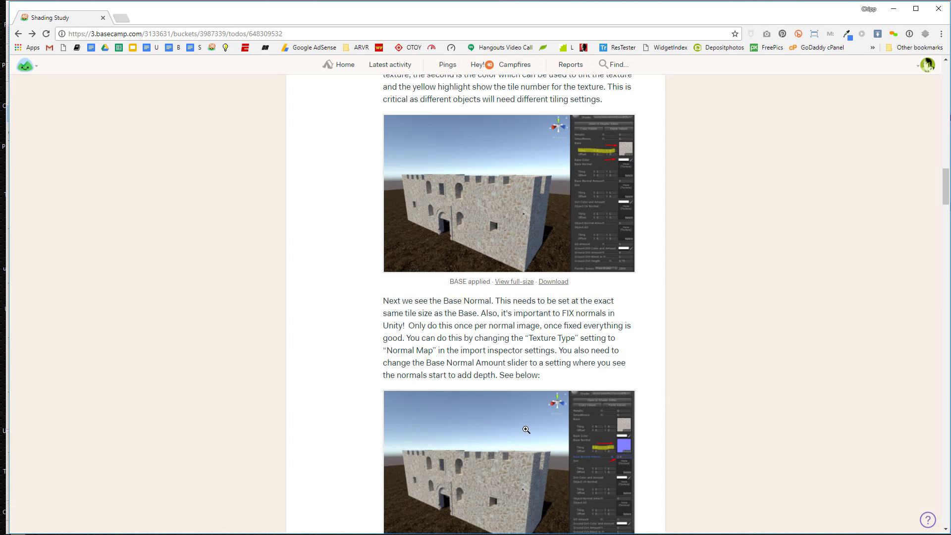
scroll(707, 361, down, 4)
click(511, 277)
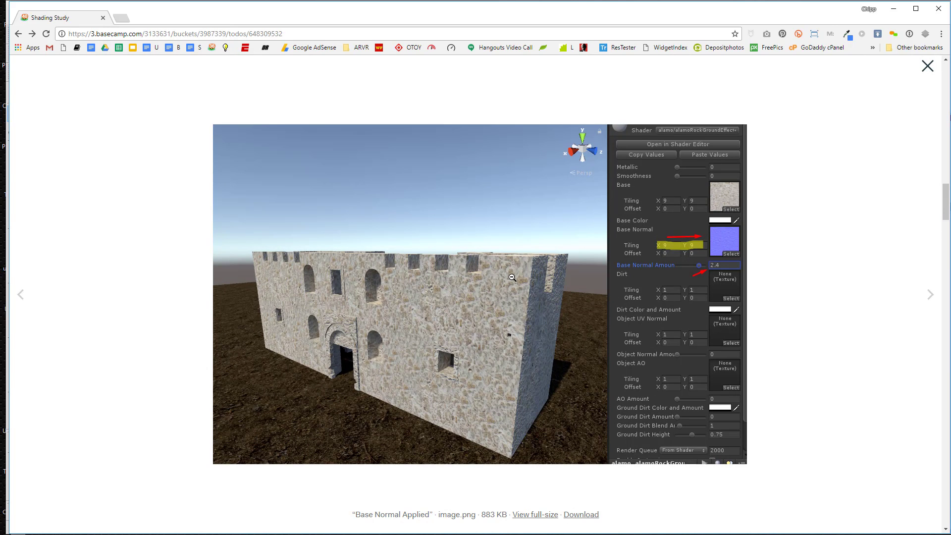
click(814, 295)
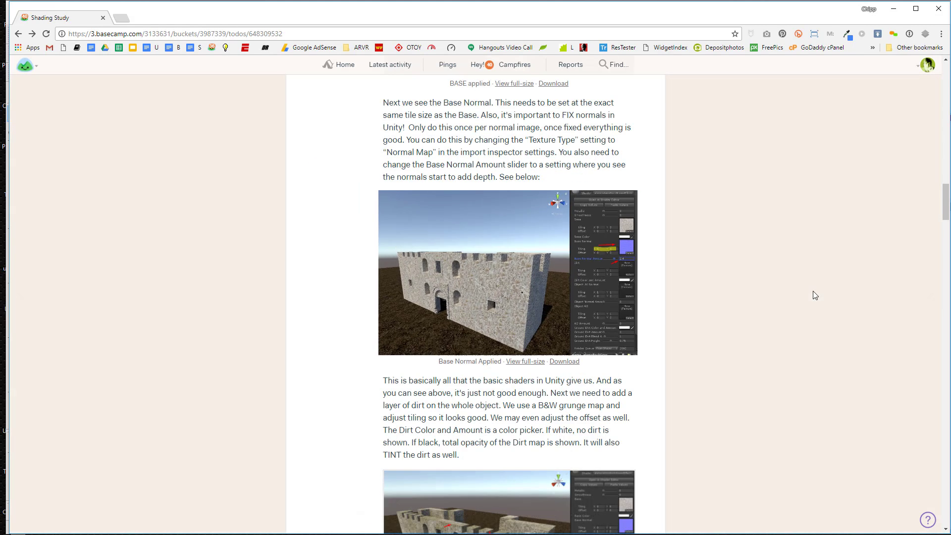
View the enlarged dirt layer image and the 3D Coat voxelized model image to examine the weathering and geometry damage.
scroll(812, 289, down, 6)
click(528, 218)
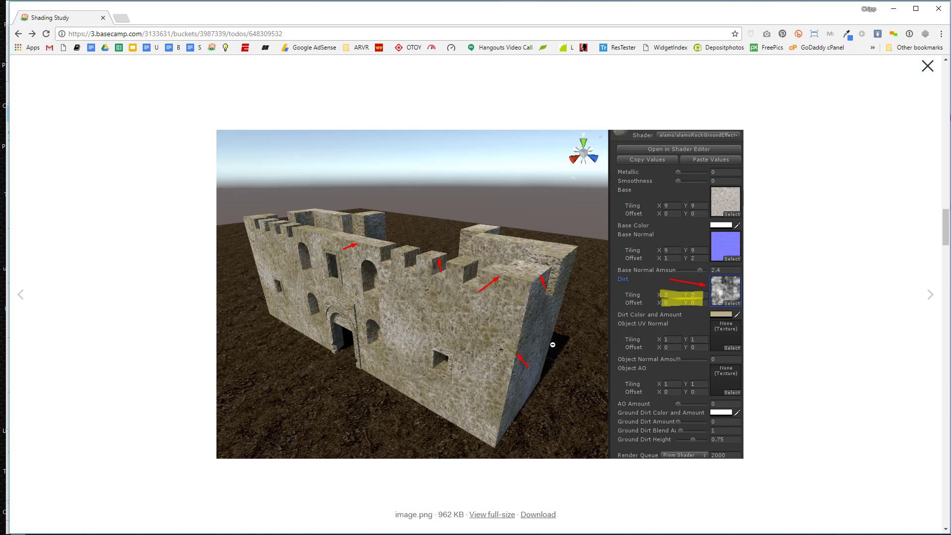
click(817, 294)
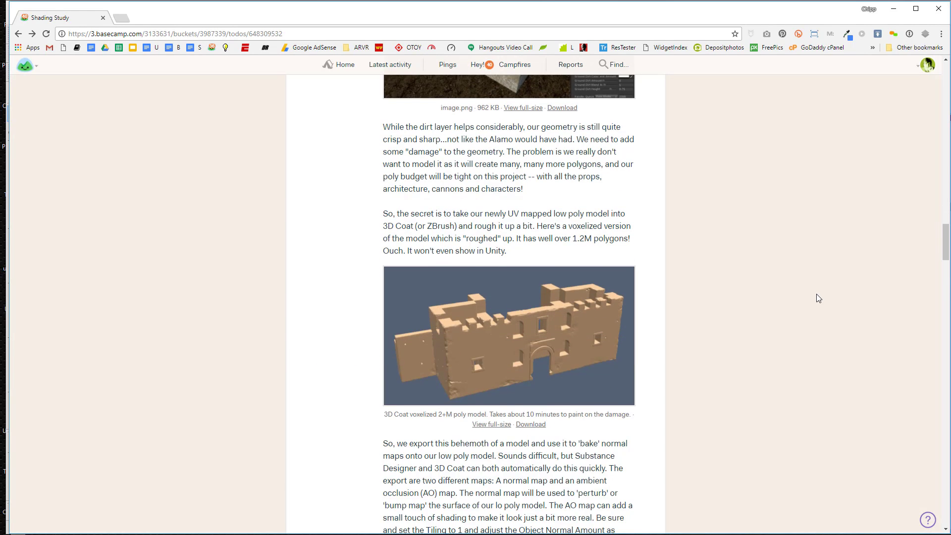
scroll(816, 293, down, 1)
click(587, 270)
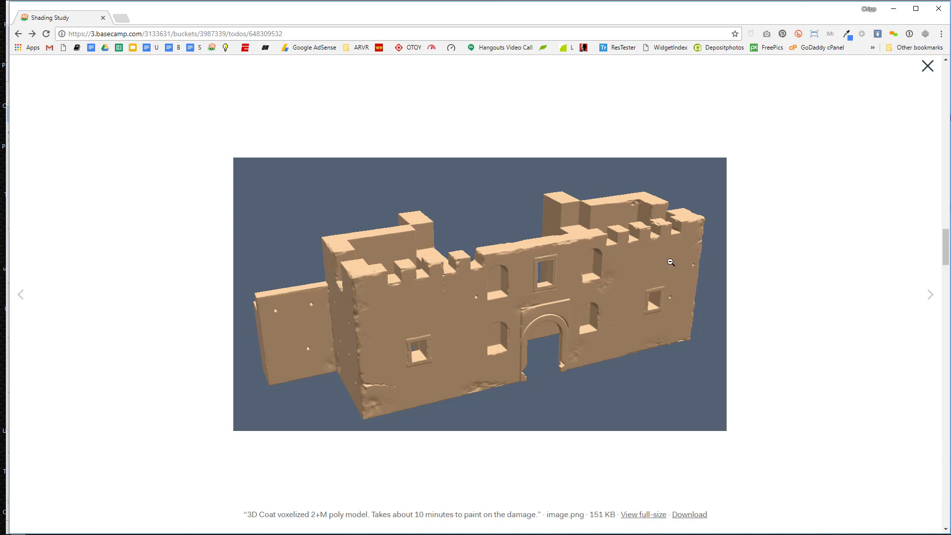
click(760, 275)
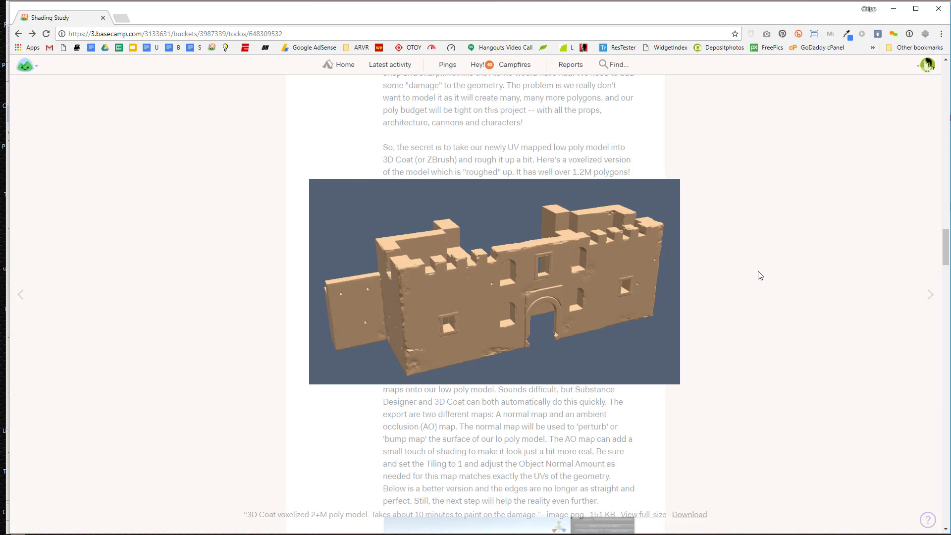
View the enlarged object UV normal map and ambient occlusion map images to compare their effect on the walls.
scroll(760, 275, down, 10)
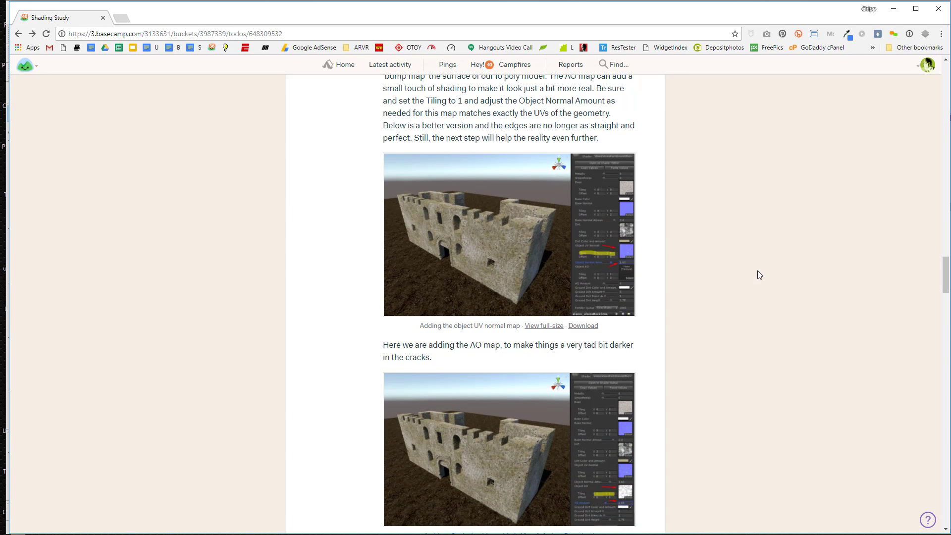
click(535, 246)
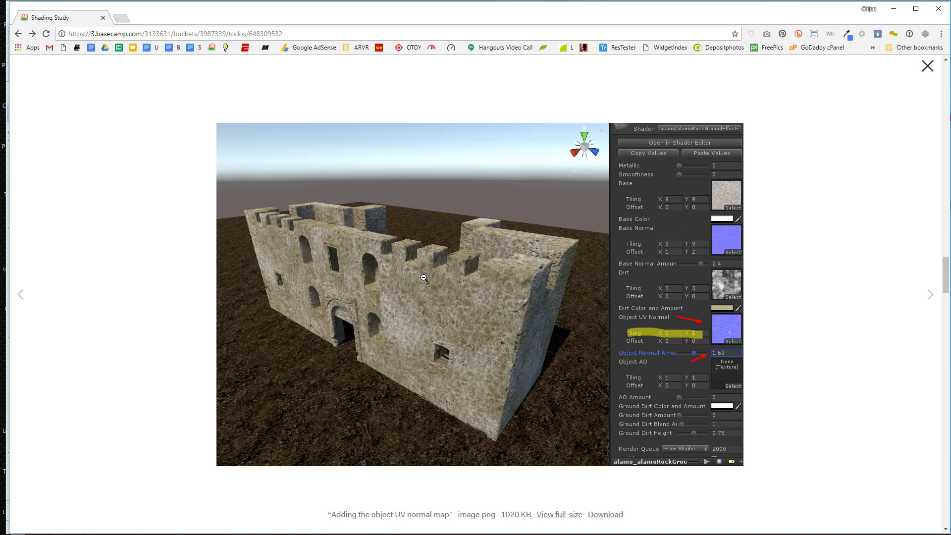
click(823, 334)
scroll(821, 331, down, 3)
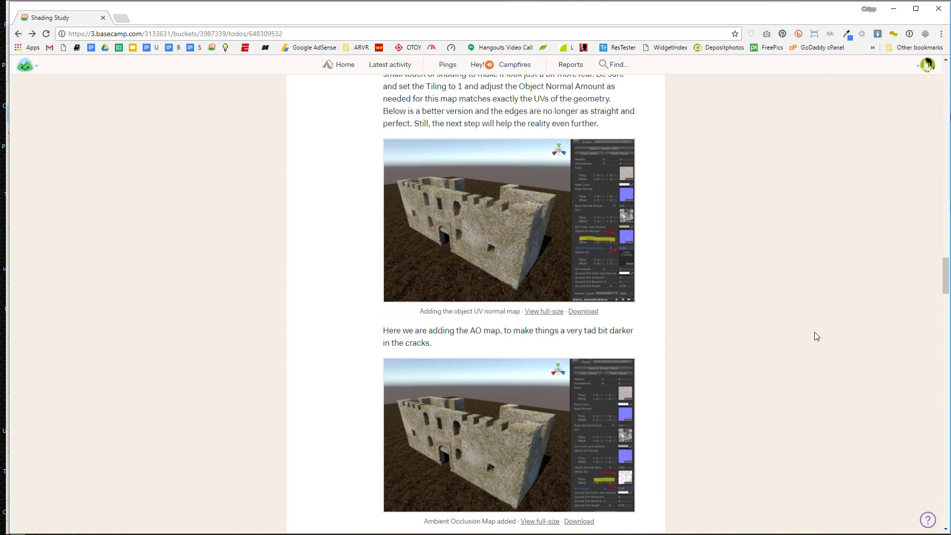
click(525, 290)
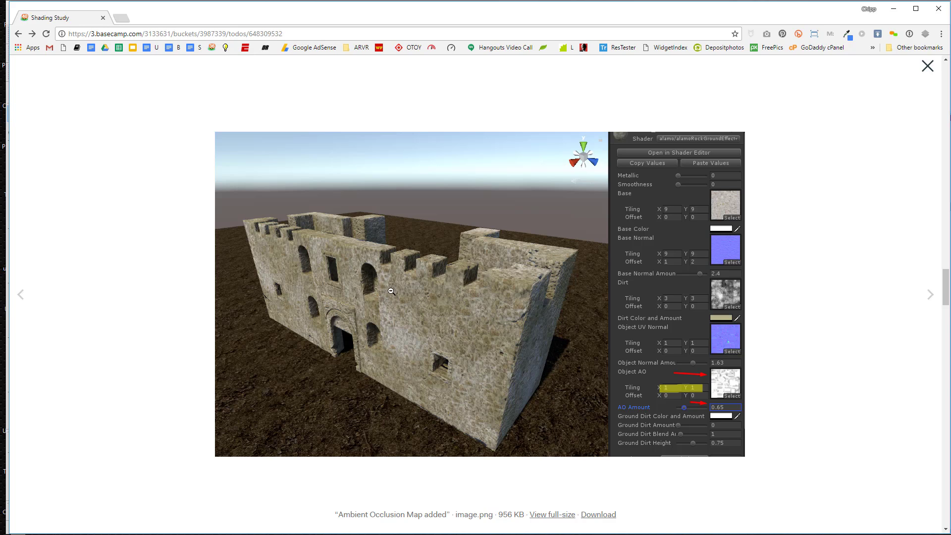
click(800, 283)
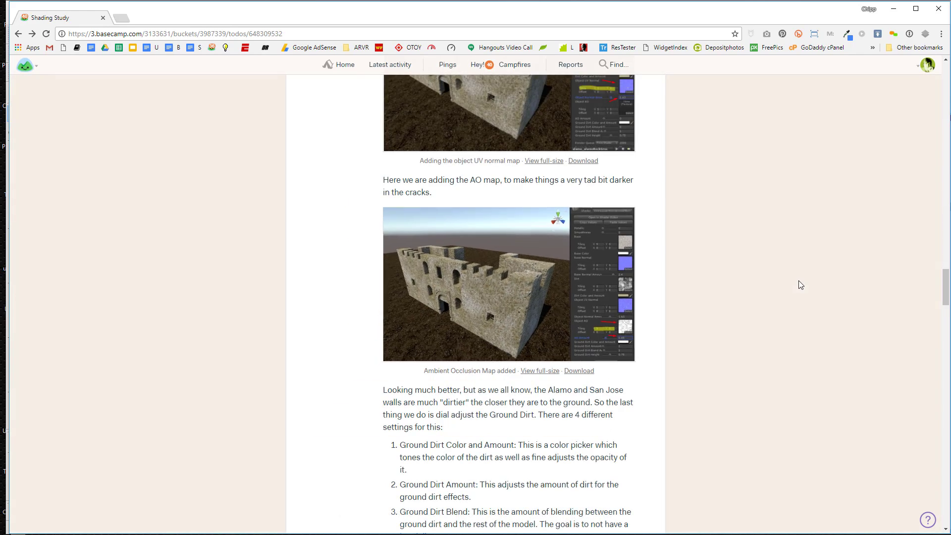
View the enlarged "Ground level dirt applied" image with its four ground dirt settings, and the "Final view" render.
scroll(797, 282, down, 7)
click(535, 275)
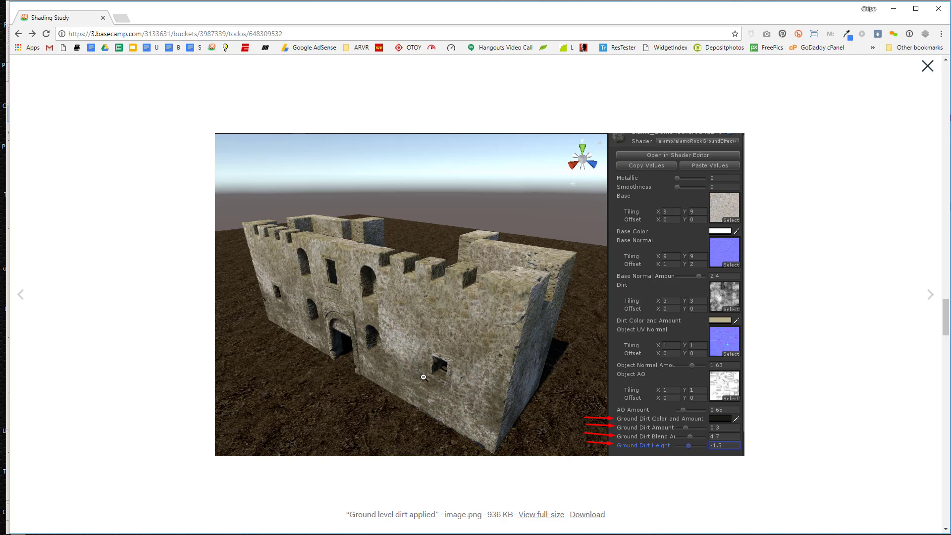
click(814, 280)
scroll(795, 281, down, 4)
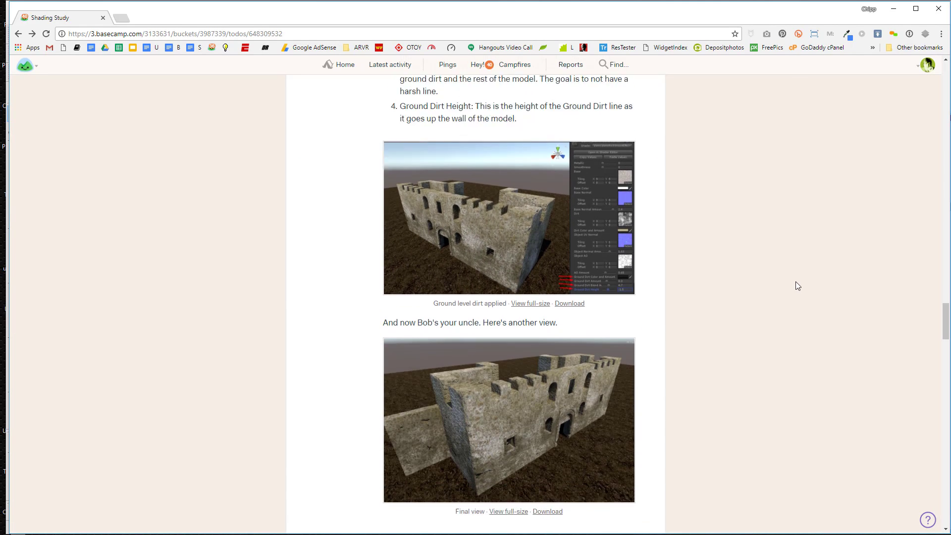
click(570, 282)
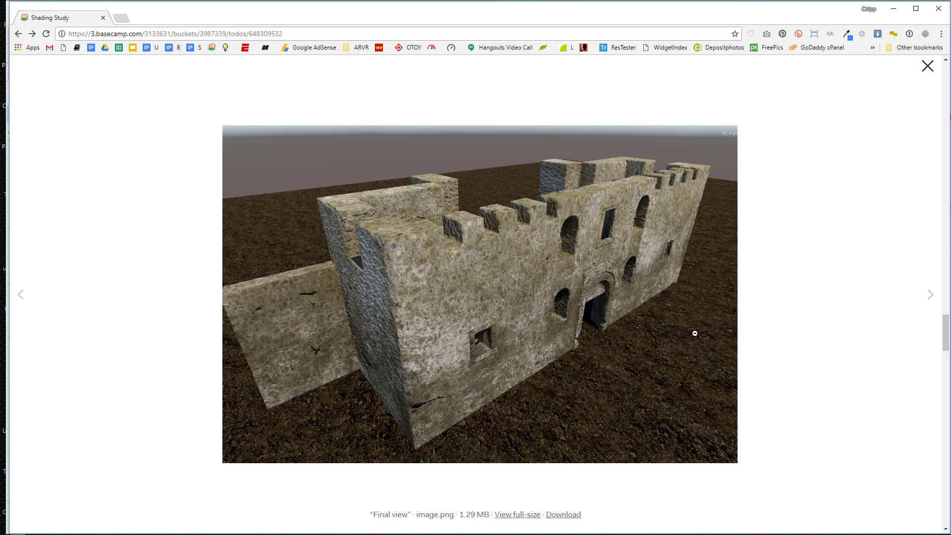
click(927, 66)
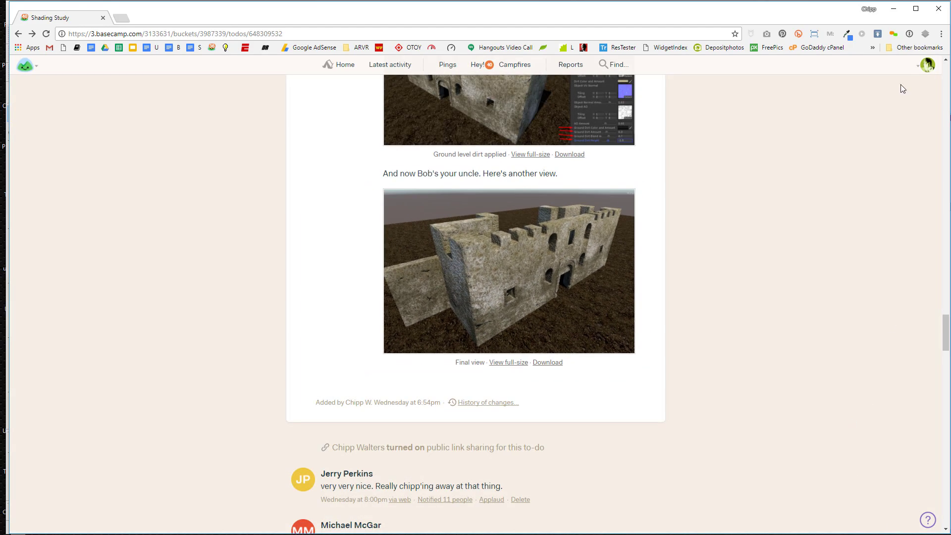
Switch to the cannon model in SketchUp and open the separate single-sided carriage component for editing.
click(893, 10)
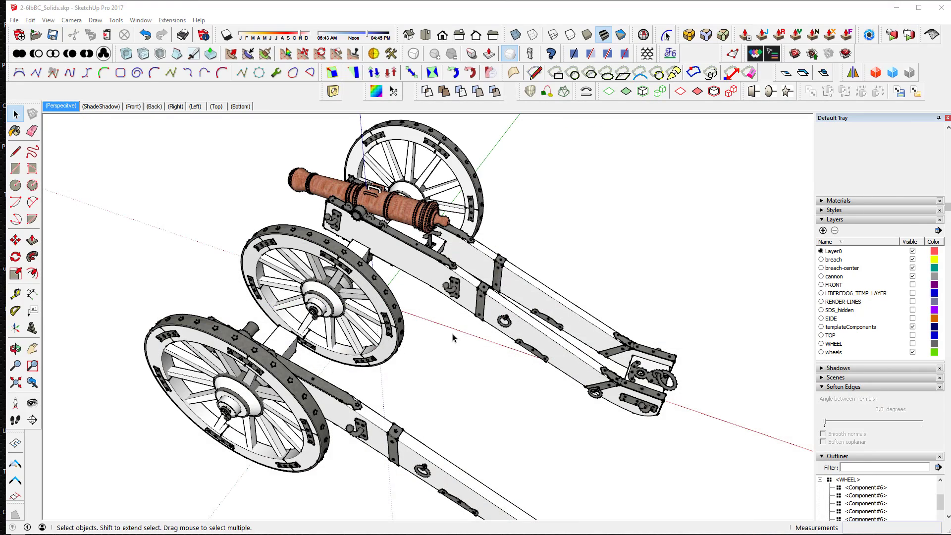
middle_drag(456, 325, 495, 308)
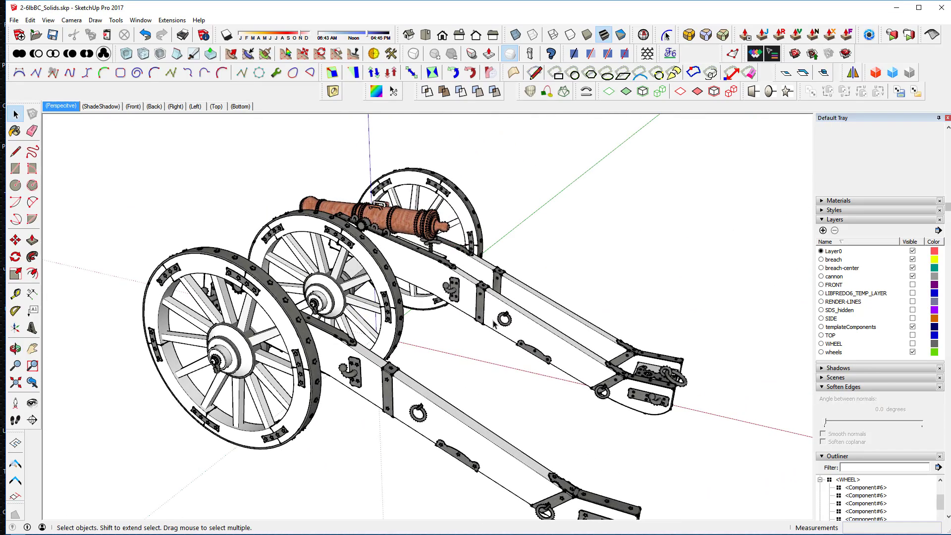
double_click(368, 382)
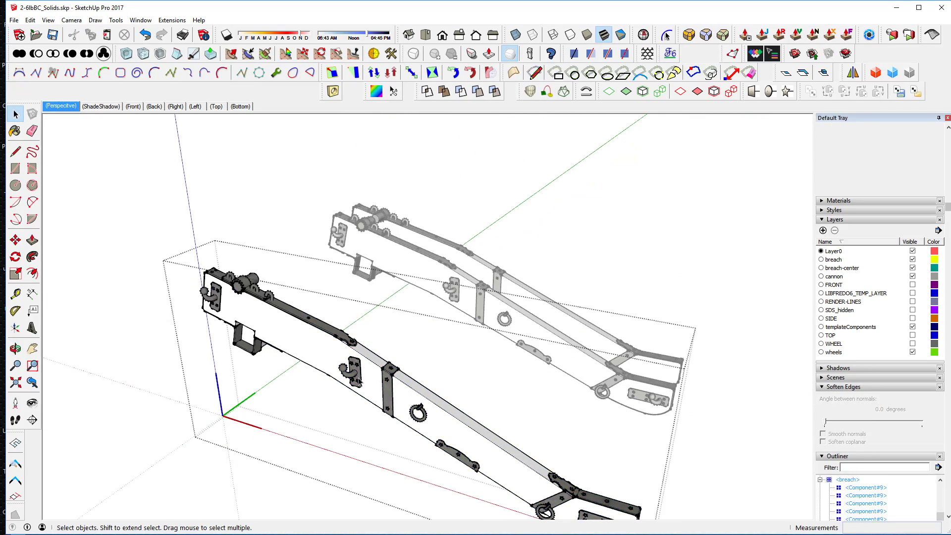
Show the open carriage component from the top in parallel projection, zoomed to fill the view.
middle_drag(406, 261, 469, 345)
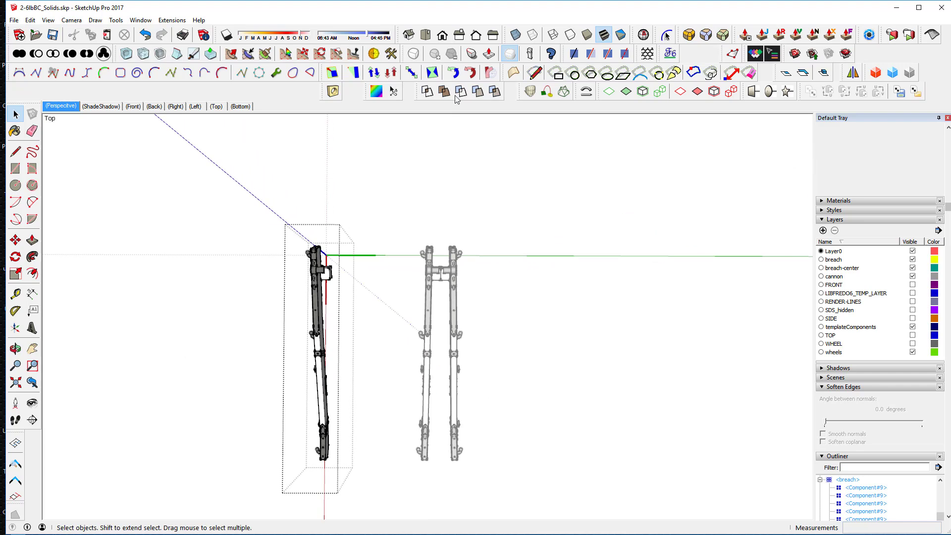
click(424, 35)
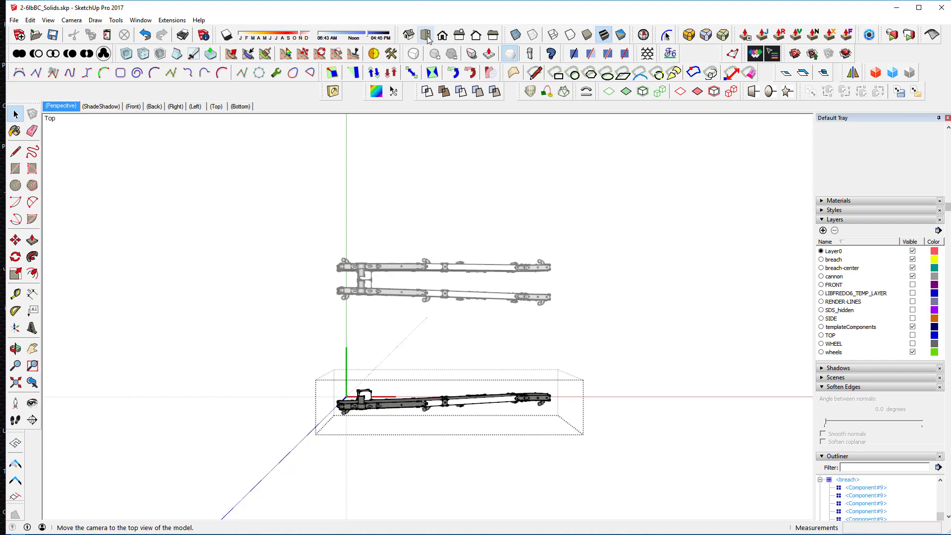
key(shift+z)
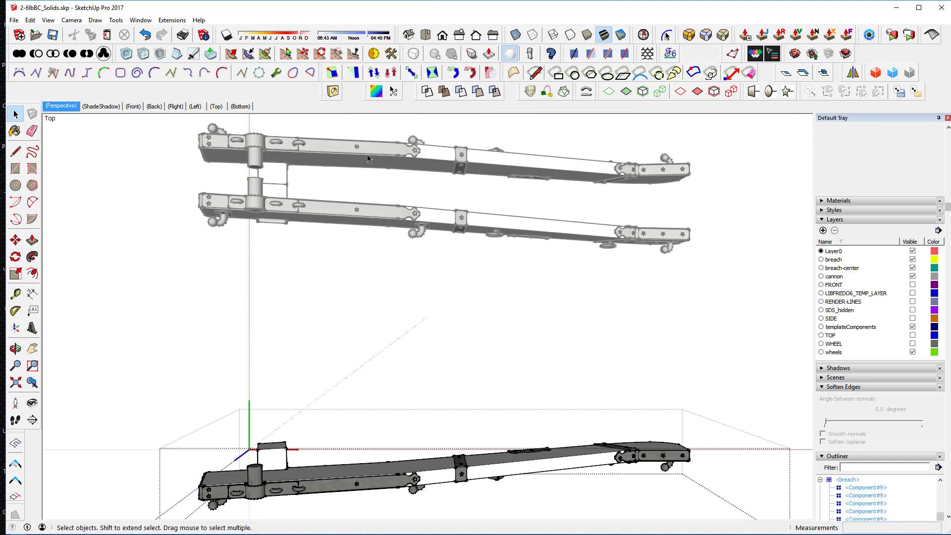
key(shift+p)
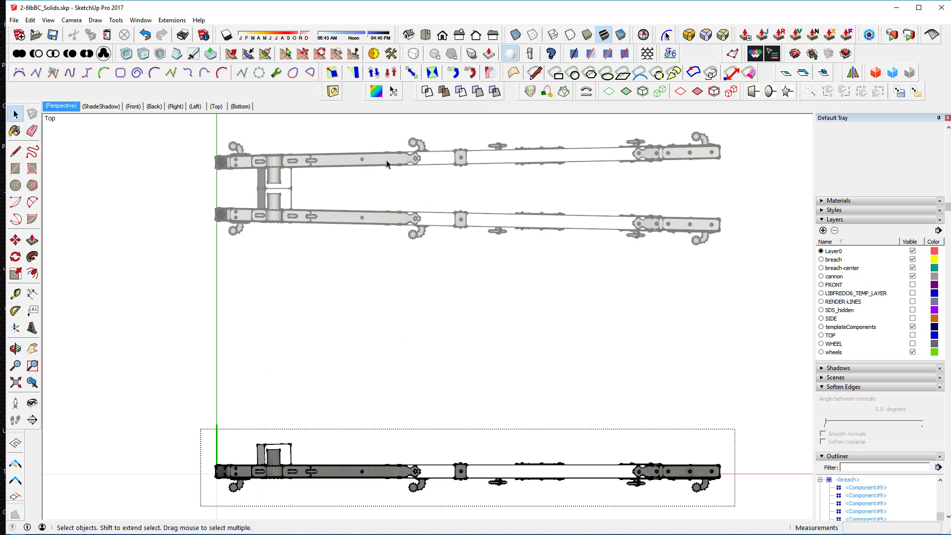
Close the carriage component and inspect the single-sided wheel and carriage half beside the full cannon.
middle_drag(553, 354, 518, 270)
middle_drag(658, 372, 343, 330)
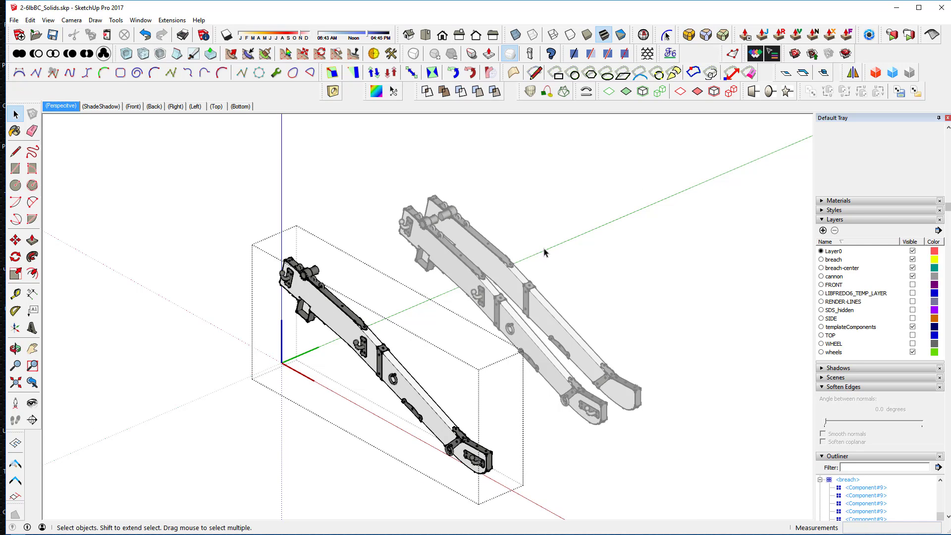
click(346, 333)
click(390, 375)
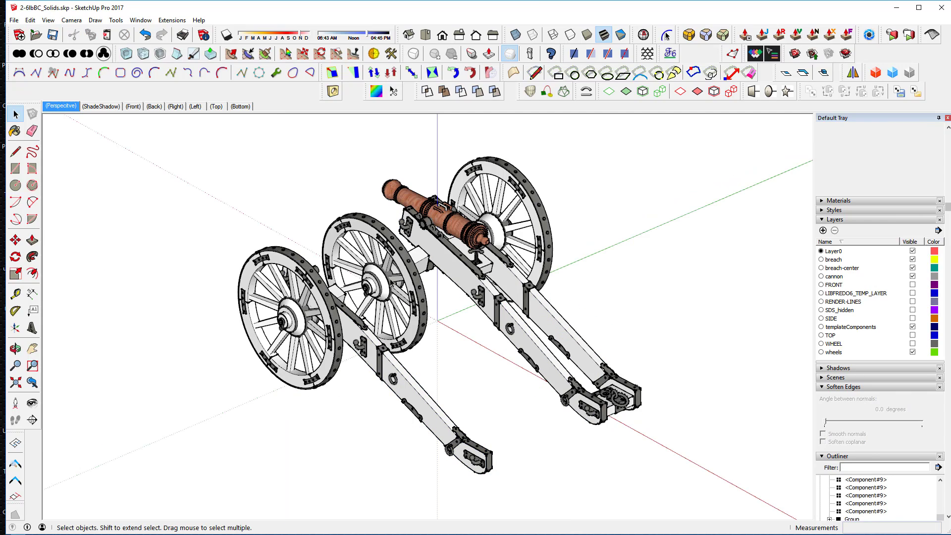
click(329, 297)
middle_drag(399, 282, 305, 332)
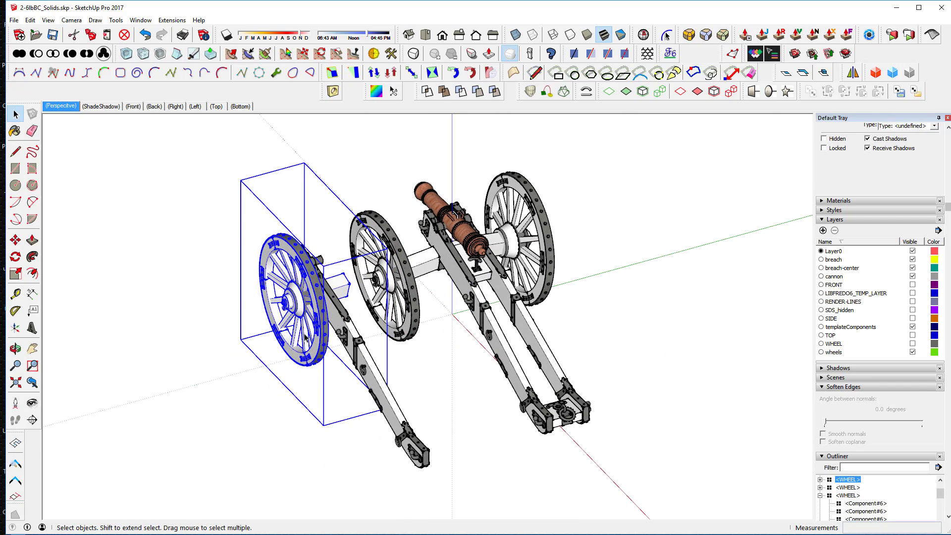
click(437, 374)
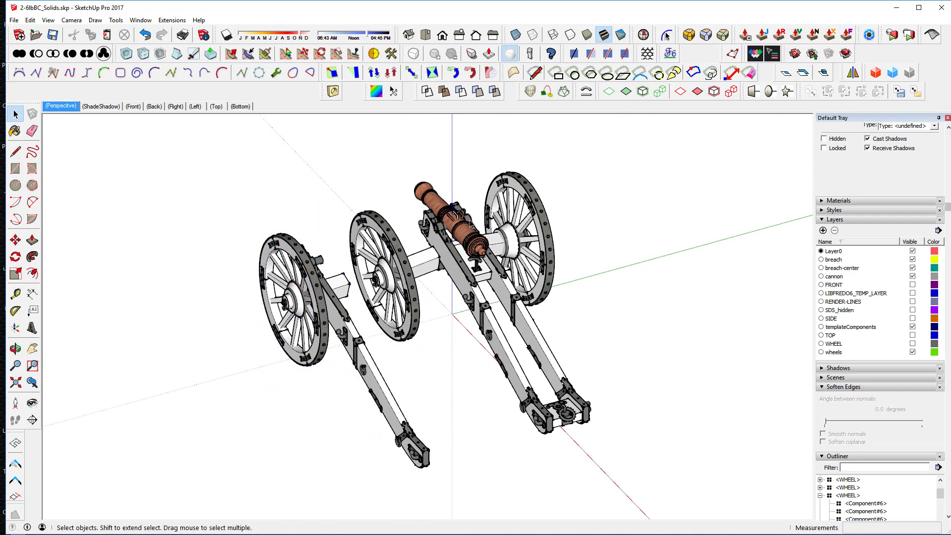
Export only the complete cannon as an OBJ model, replacing the existing 4-6lbBC_CollapseForVoxel.obj in the Exports folder.
middle_drag(437, 374, 441, 201)
drag(382, 145, 644, 478)
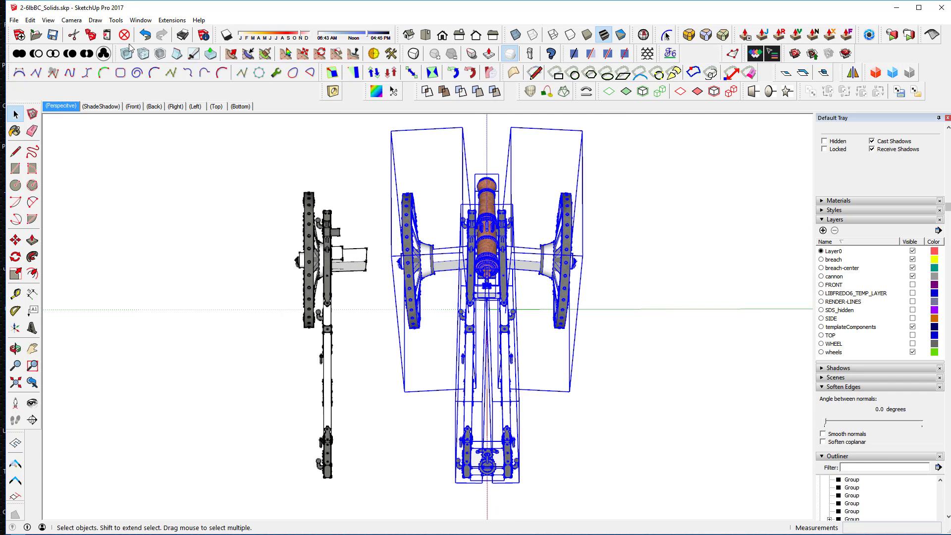
click(16, 21)
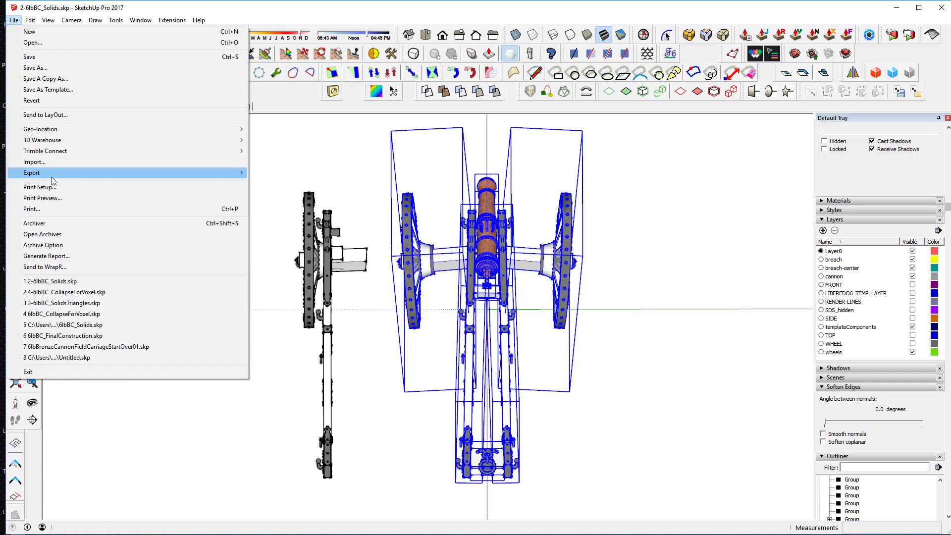
mouse_move(52, 176)
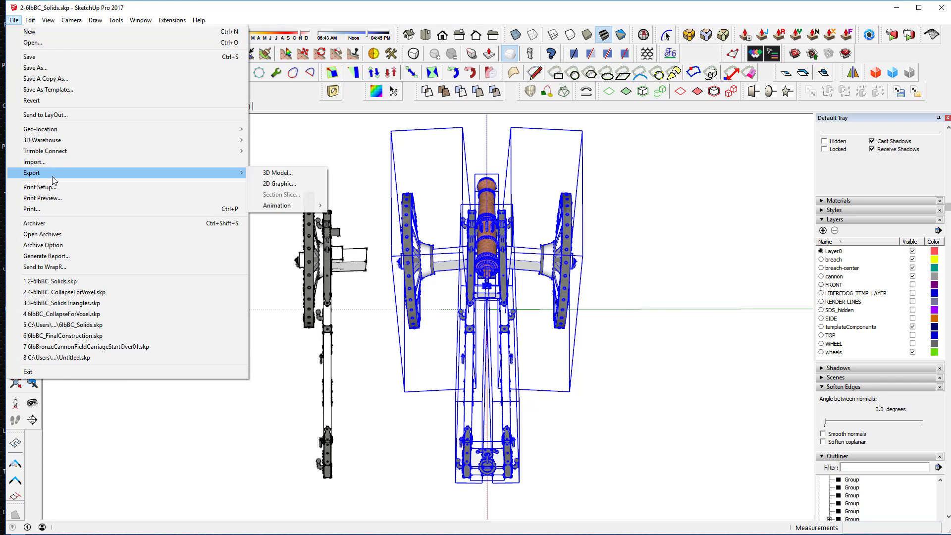
click(268, 176)
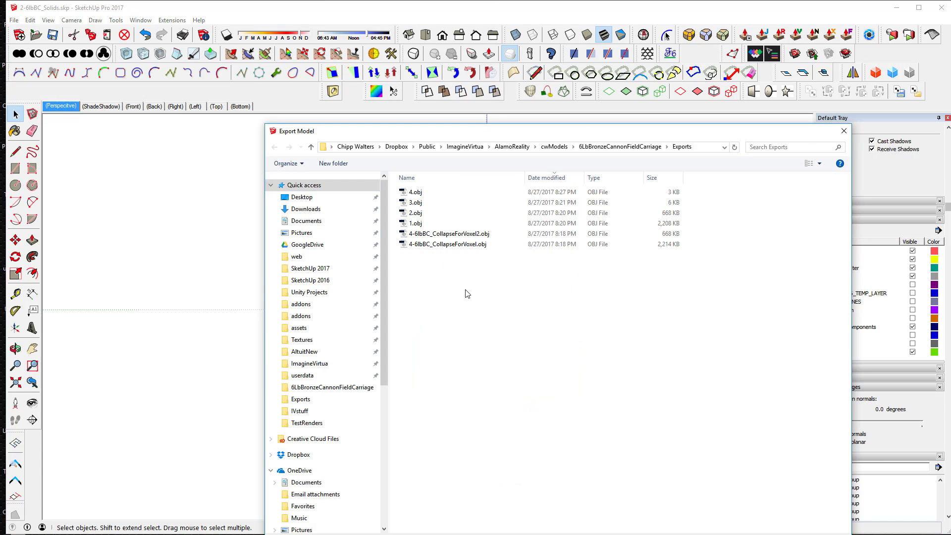
click(423, 245)
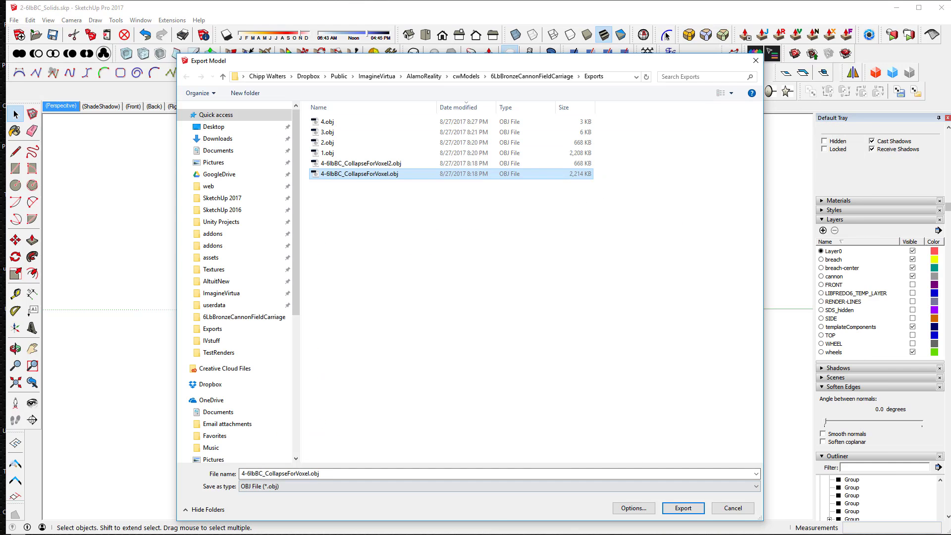
click(682, 510)
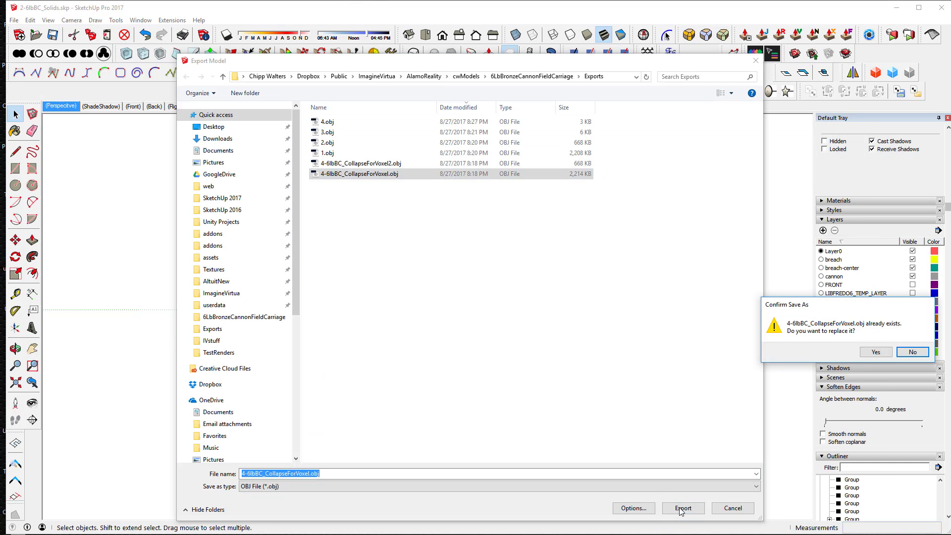
click(876, 352)
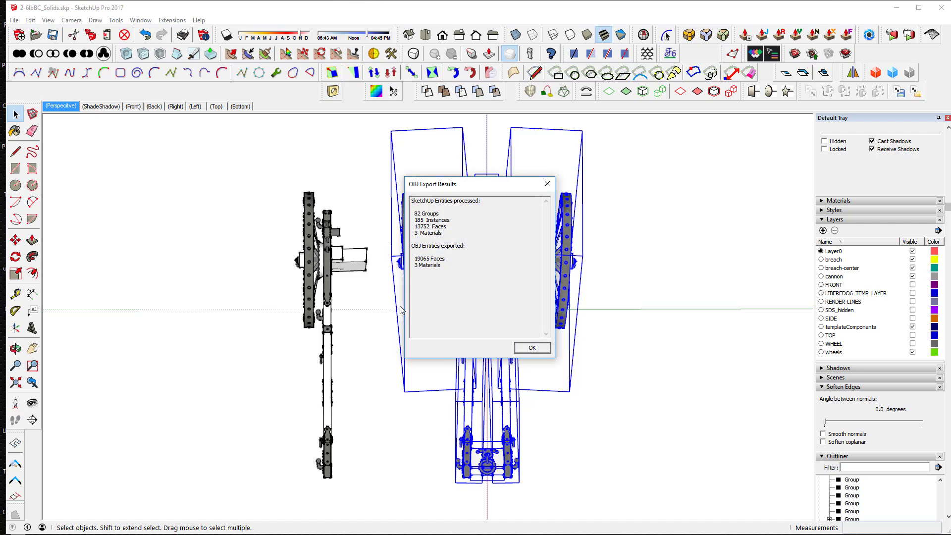
click(531, 348)
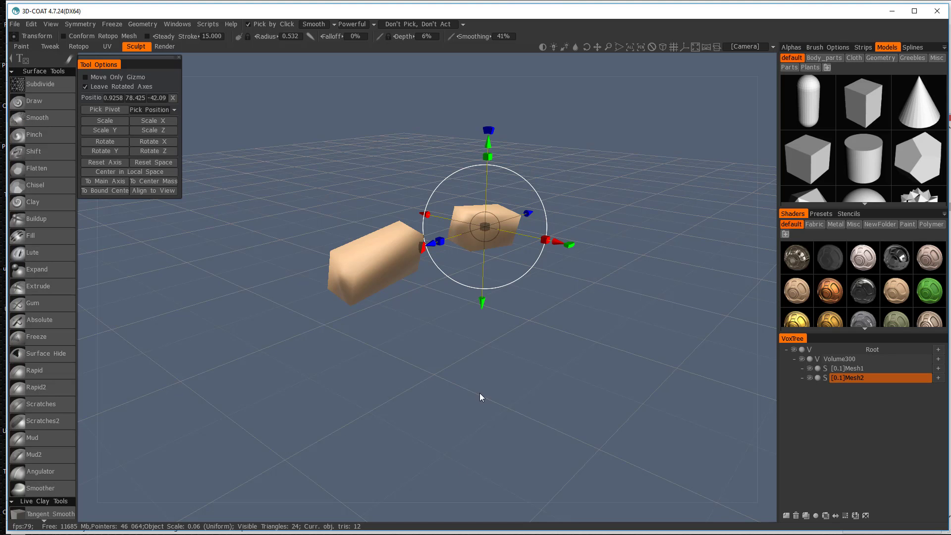
Switch to 3D-Coat, start a new voxel sculpting scene and load the exported cannon OBJ for import.
click(14, 24)
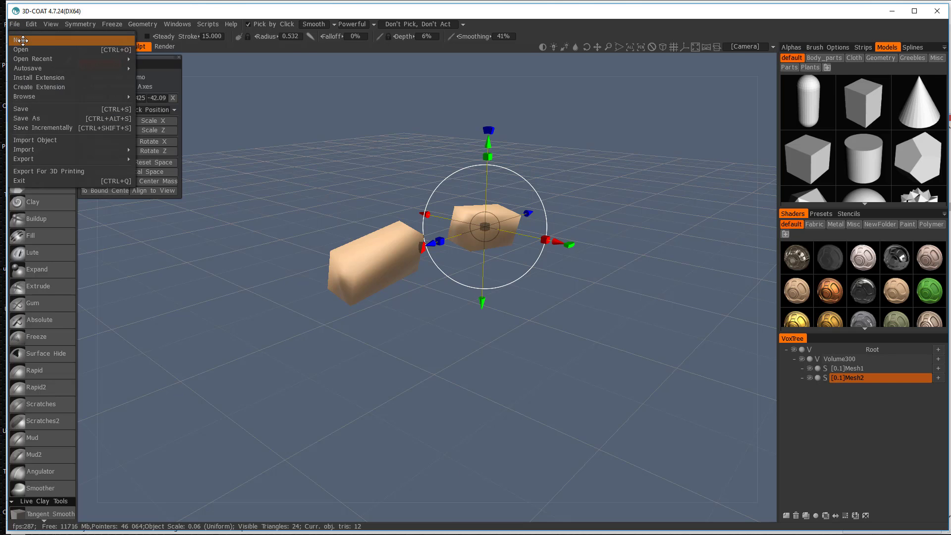
click(22, 36)
click(250, 271)
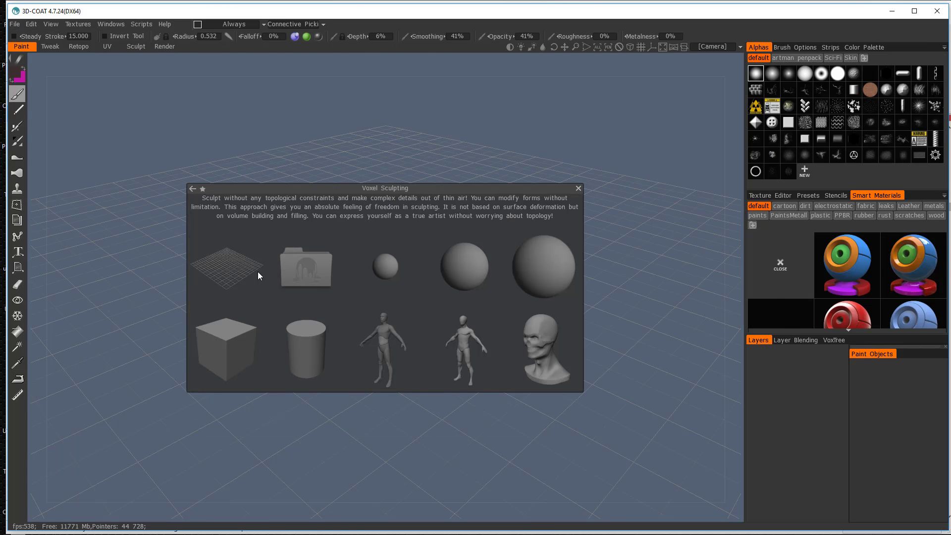
click(298, 267)
double_click(281, 186)
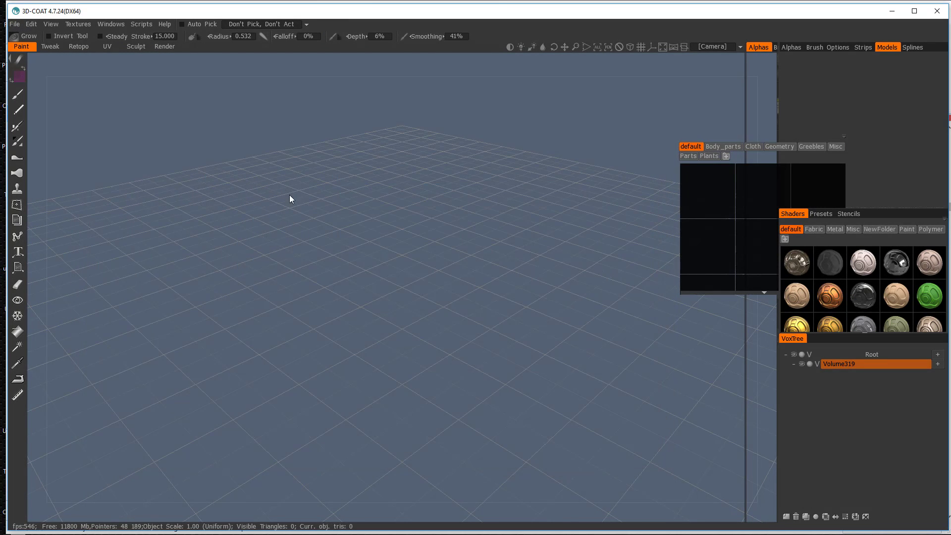
Import the cannon with voxelization at 8x resolution, keep its initial scale and position, and inspect the axle surfaces.
right_drag(513, 186, 540, 274)
drag(540, 274, 586, 271)
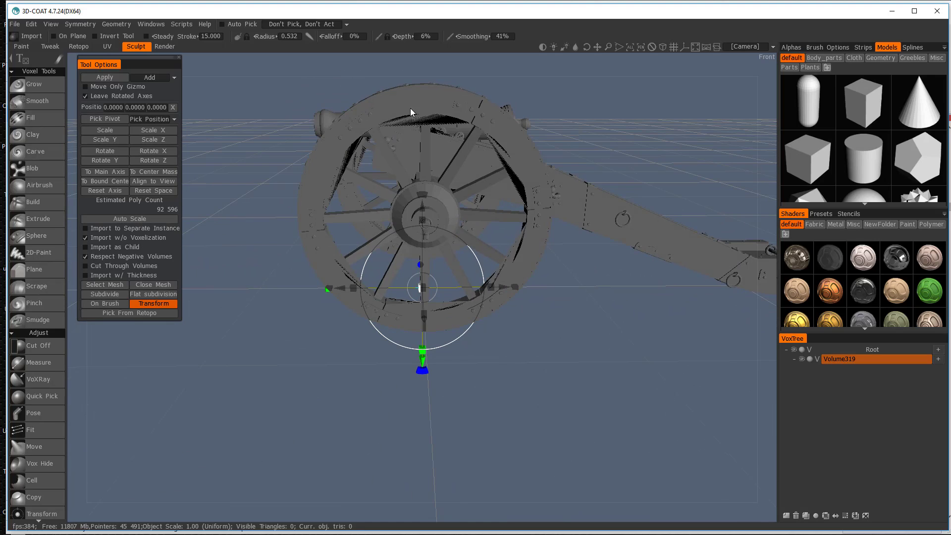
drag(454, 291, 483, 342)
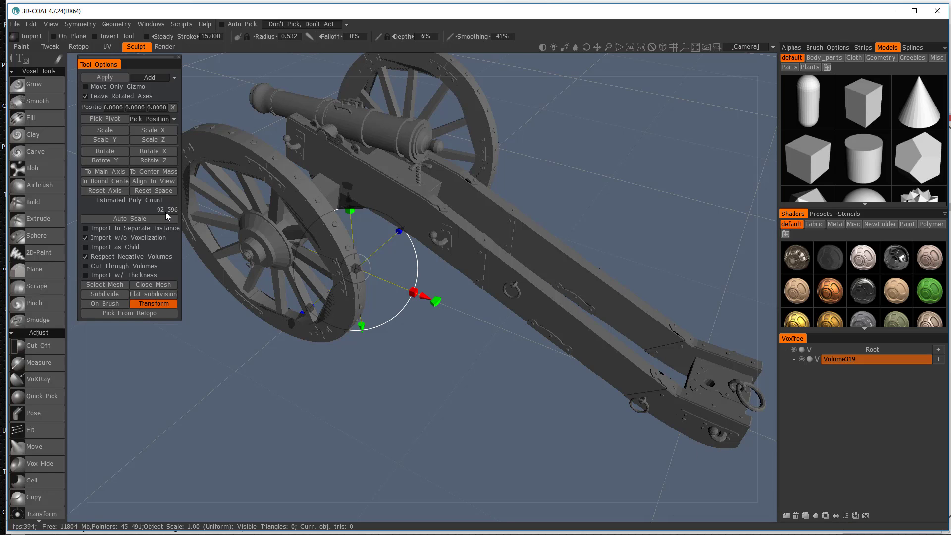
click(846, 516)
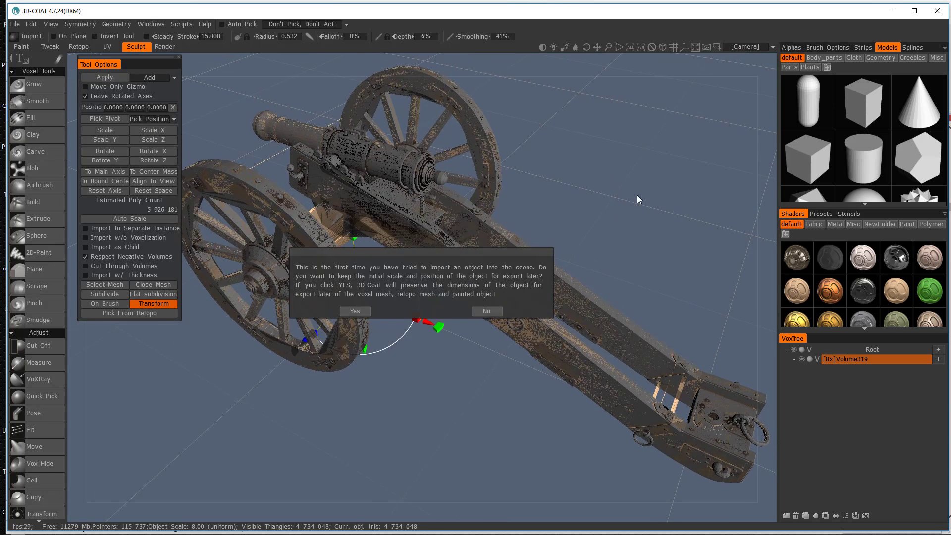
click(353, 310)
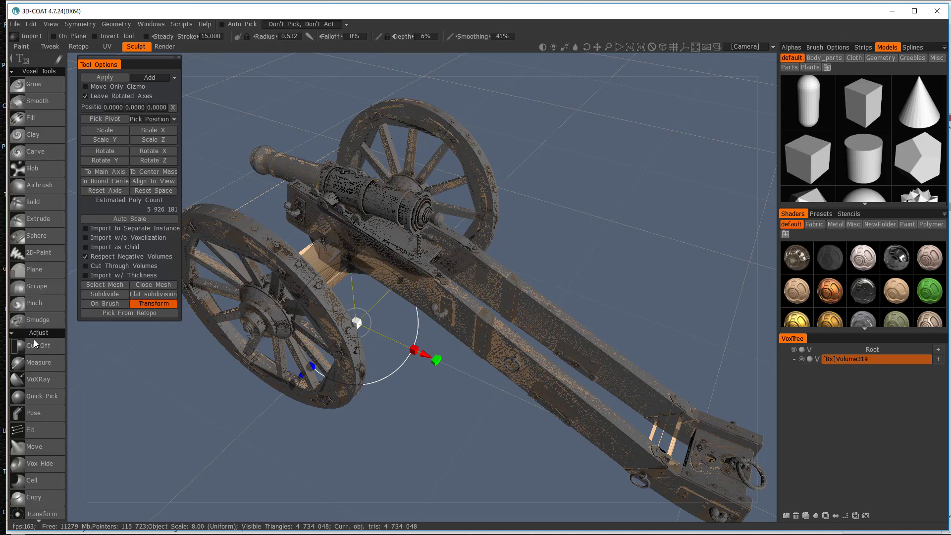
drag(547, 268, 494, 263)
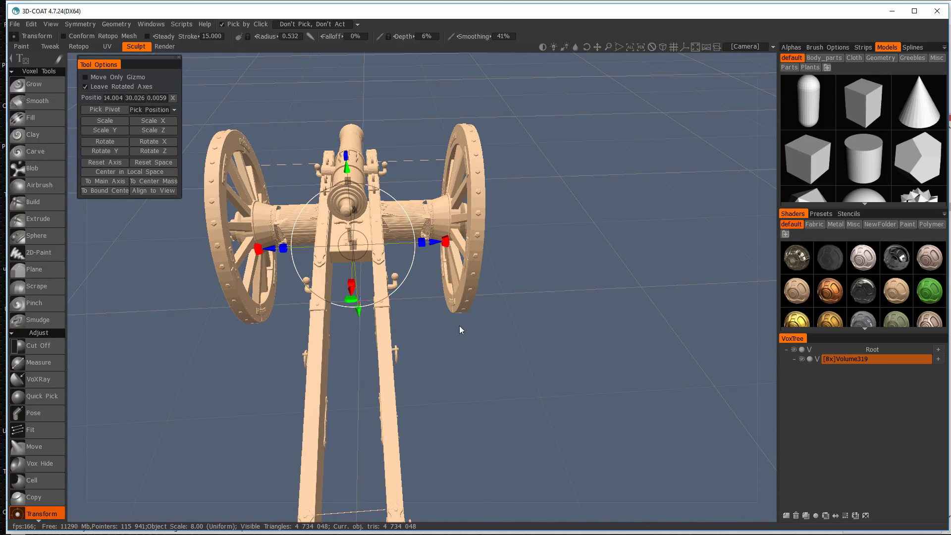
drag(461, 329, 594, 378)
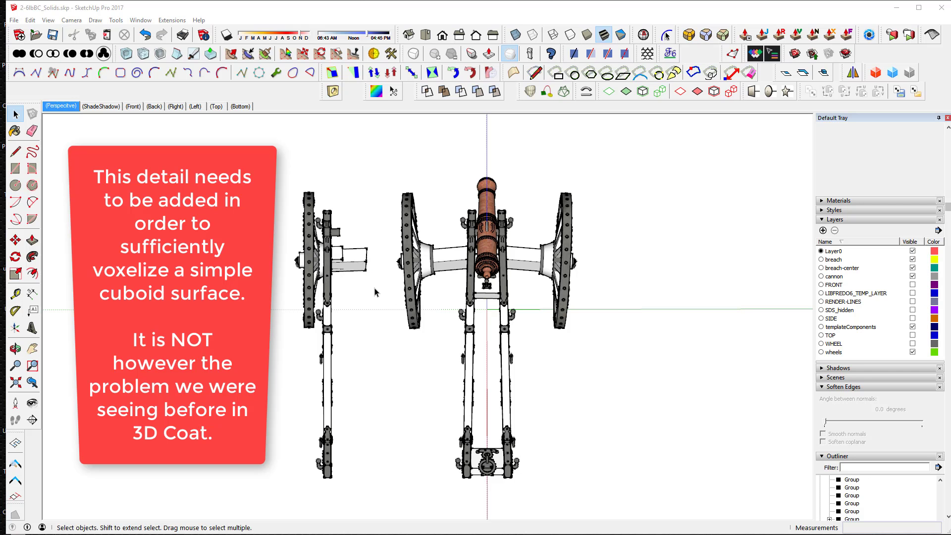
Switch back to SketchUp and open the separate wheel component's axle block for editing, with the rest of the model hidden.
scroll(377, 311, up, 3)
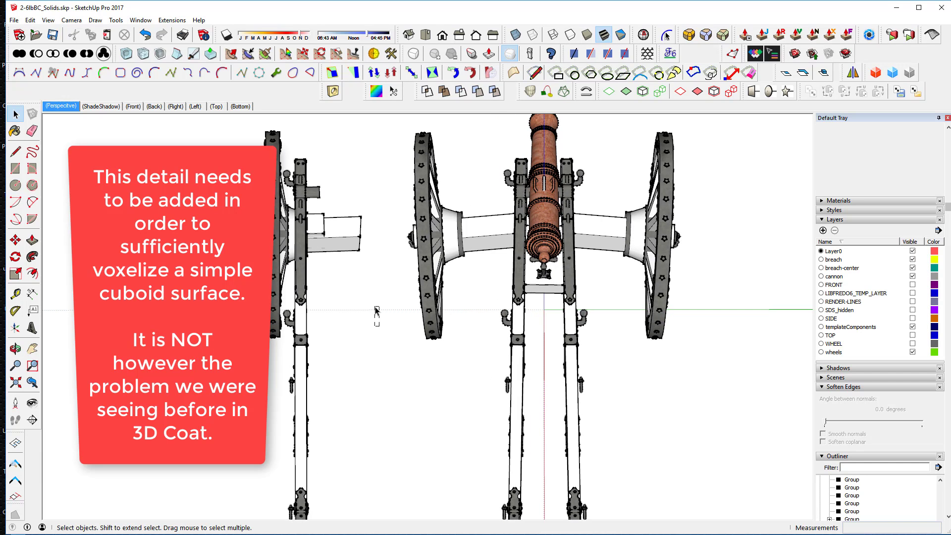
double_click(345, 235)
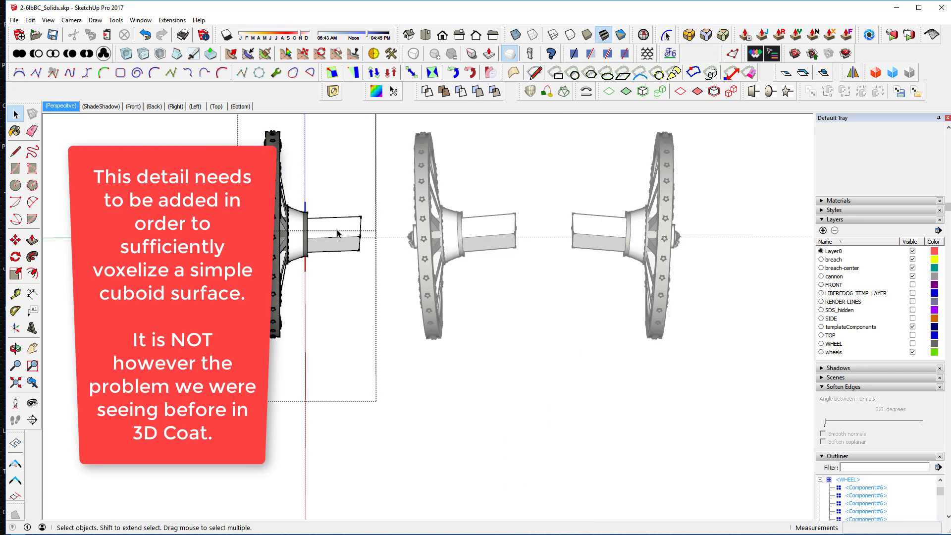
key(shift+h)
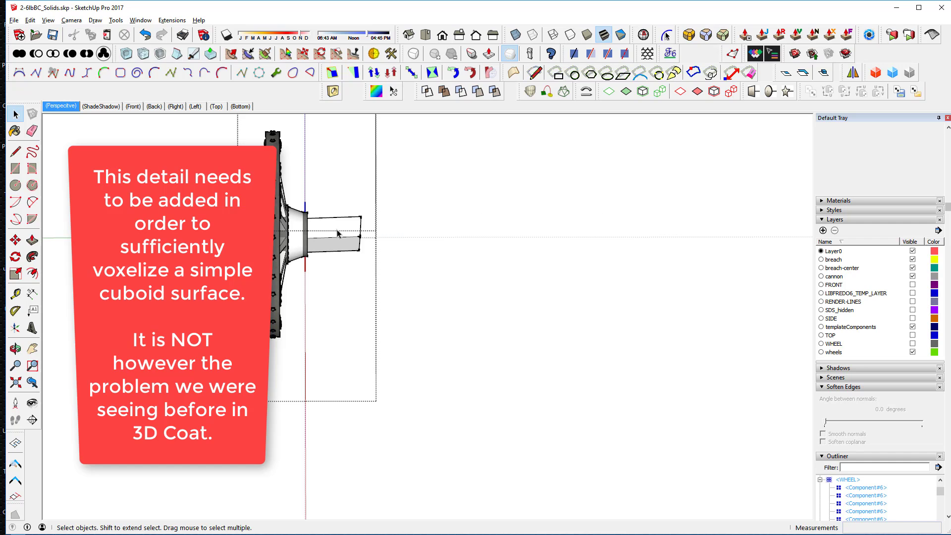
key(shift+z)
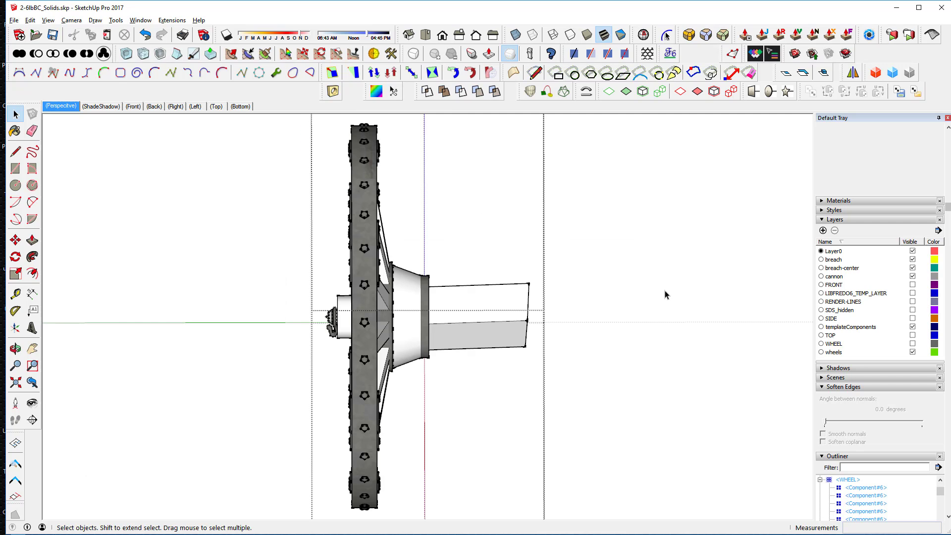
middle_drag(654, 310, 580, 325)
click(476, 337)
double_click(500, 341)
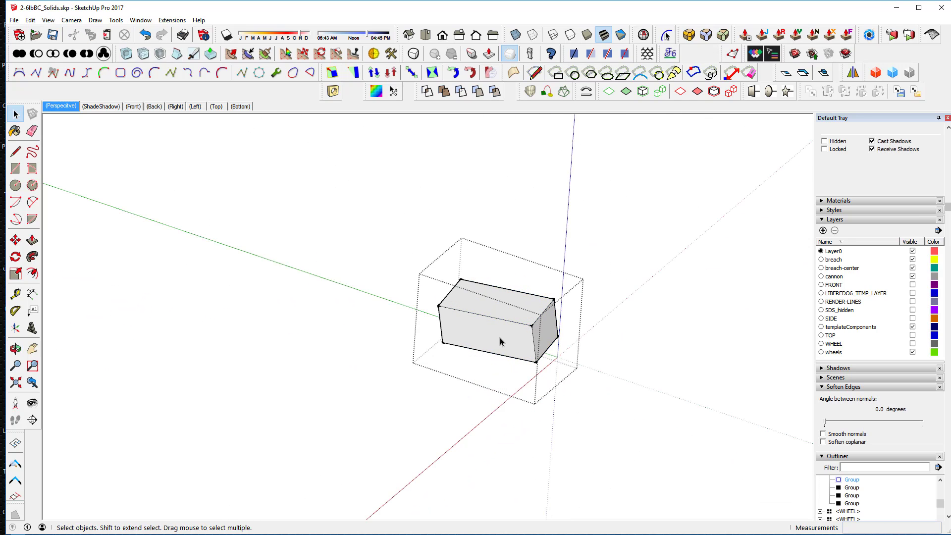
Show the axle block from its right side and subdivide all of its geometry.
click(425, 35)
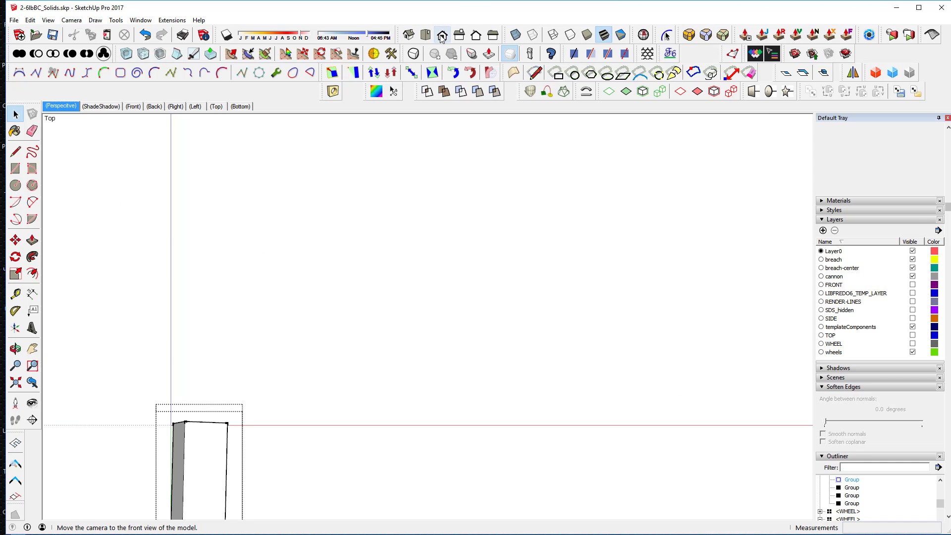
click(460, 36)
key(shift+z)
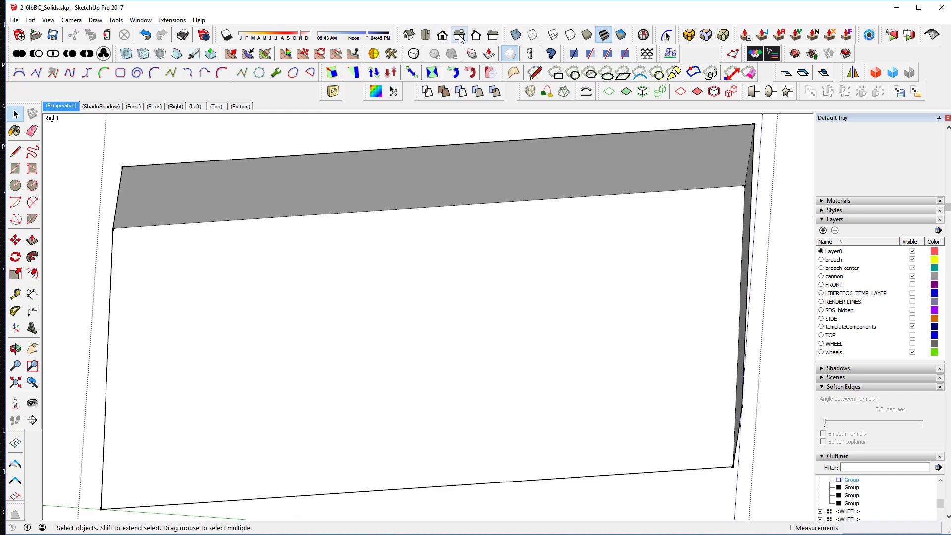
scroll(511, 169, down, 4)
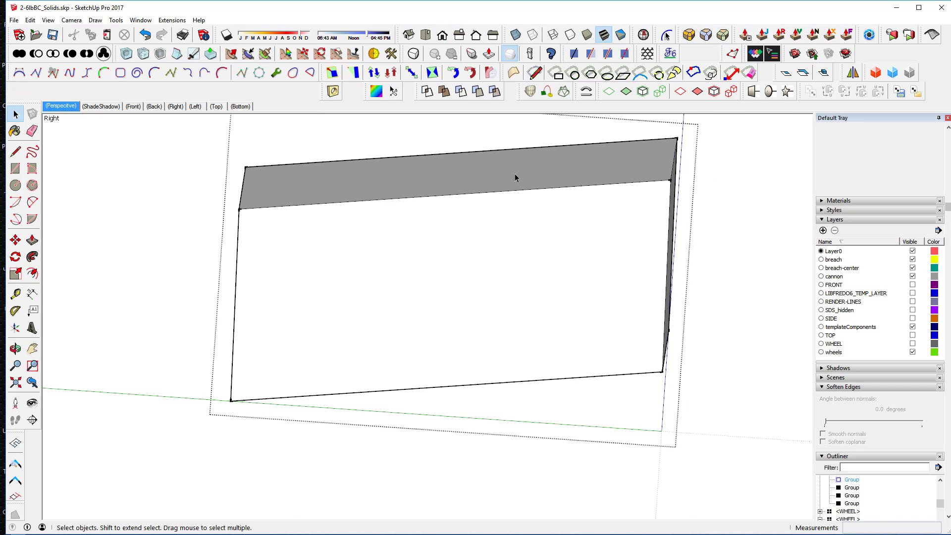
triple_click(544, 228)
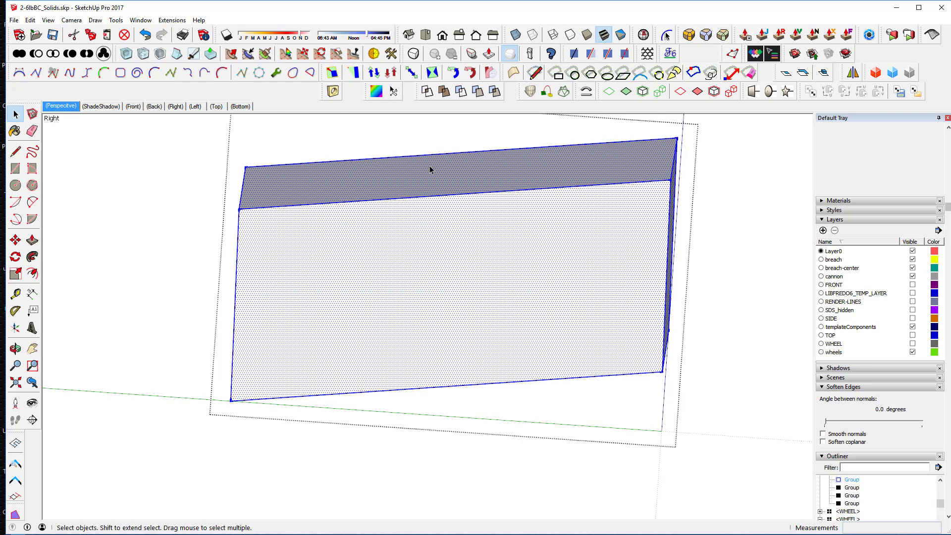
click(142, 54)
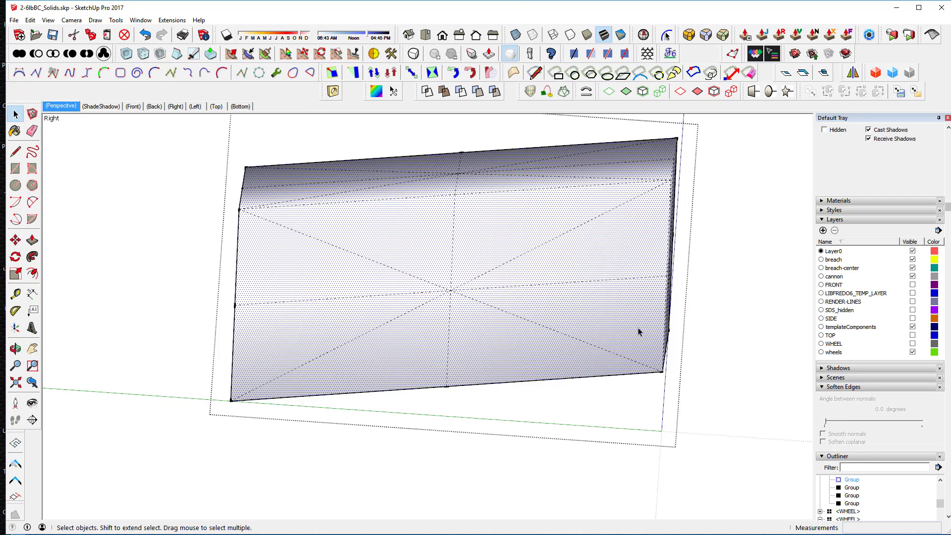
Set the soften angle of all the subdivided axle block's edges to 0 degrees, and return to the wheel component.
click(615, 317)
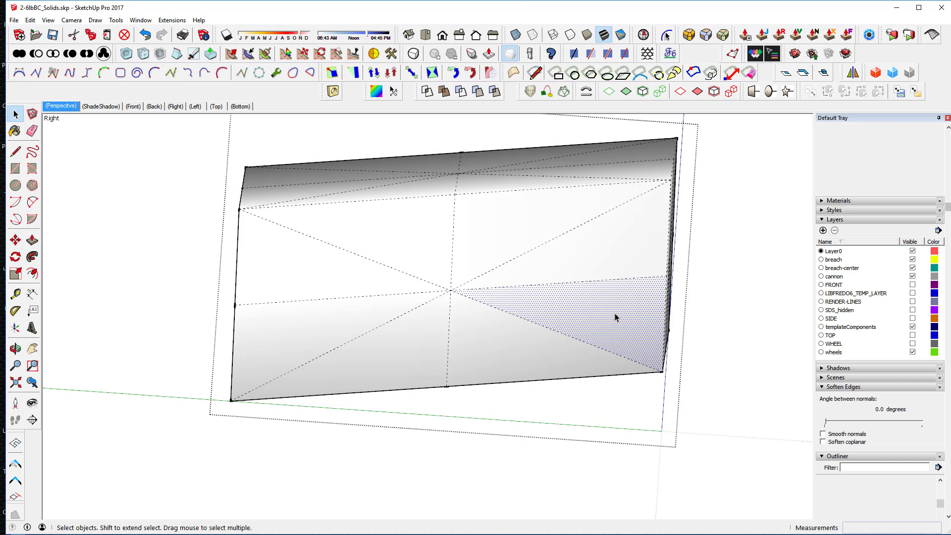
triple_click(616, 317)
click(826, 424)
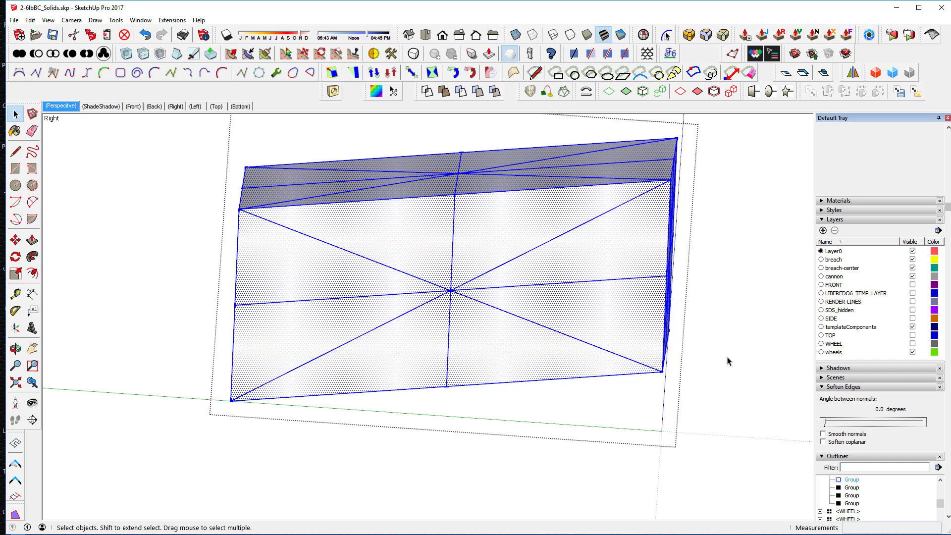
click(744, 362)
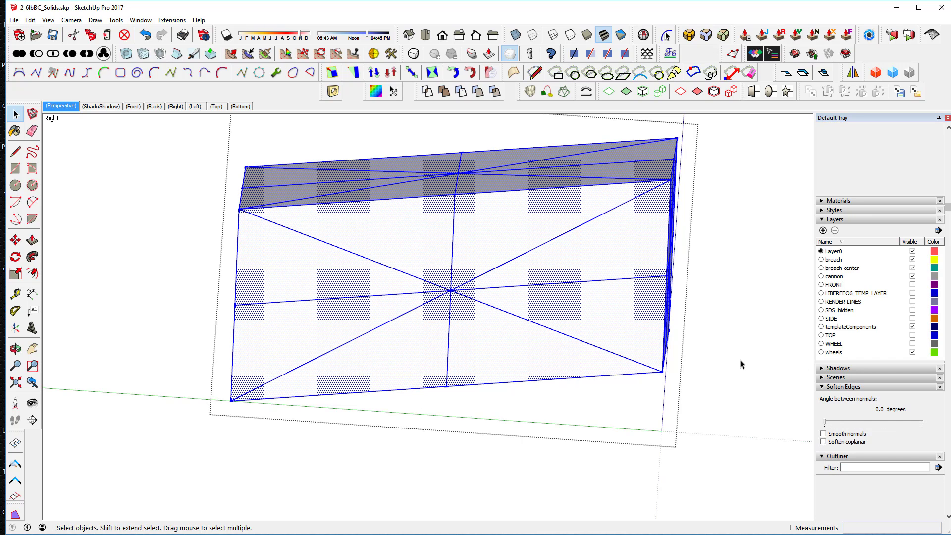
scroll(486, 296, down, 1)
middle_drag(488, 297, 496, 301)
middle_drag(474, 307, 538, 359)
scroll(538, 359, down, 4)
scroll(524, 350, down, 3)
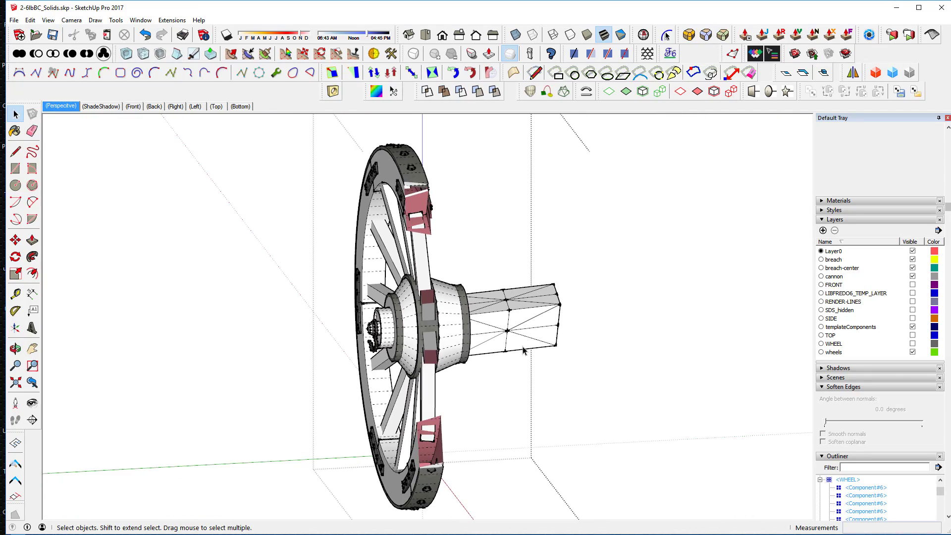
Leave the wheel component and select the complete assembled cannon with both wheels, excluding the separate half beside it.
scroll(603, 326, down, 5)
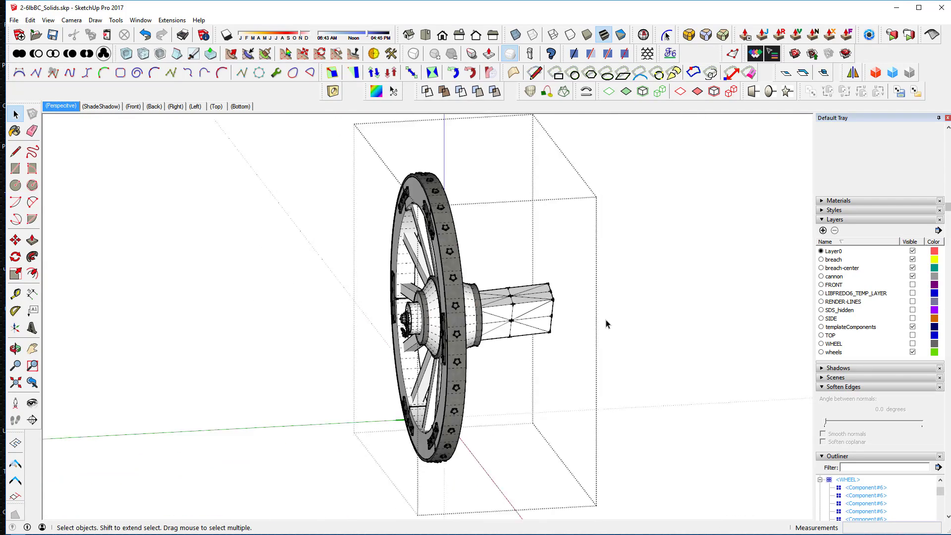
click(637, 323)
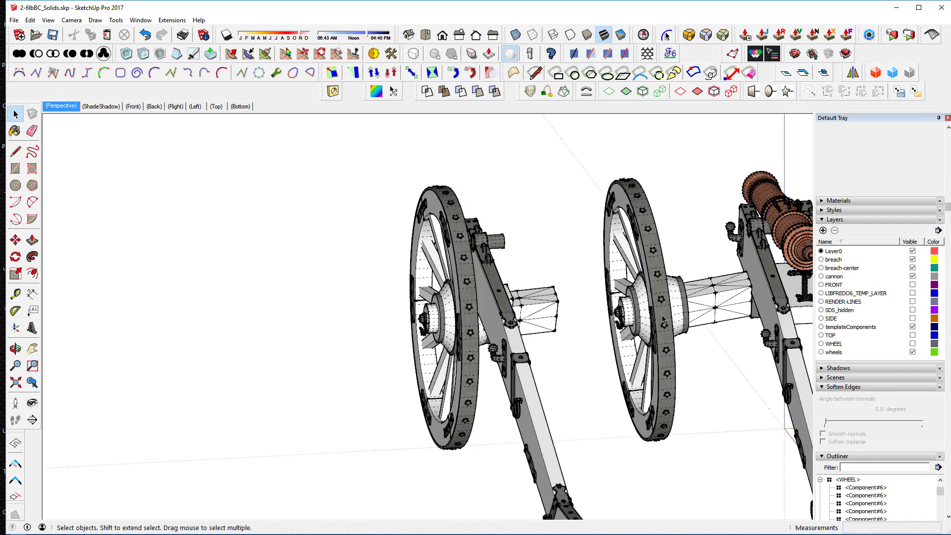
shift+middle_drag(637, 325, 476, 268)
scroll(520, 299, down, 3)
drag(374, 168, 662, 502)
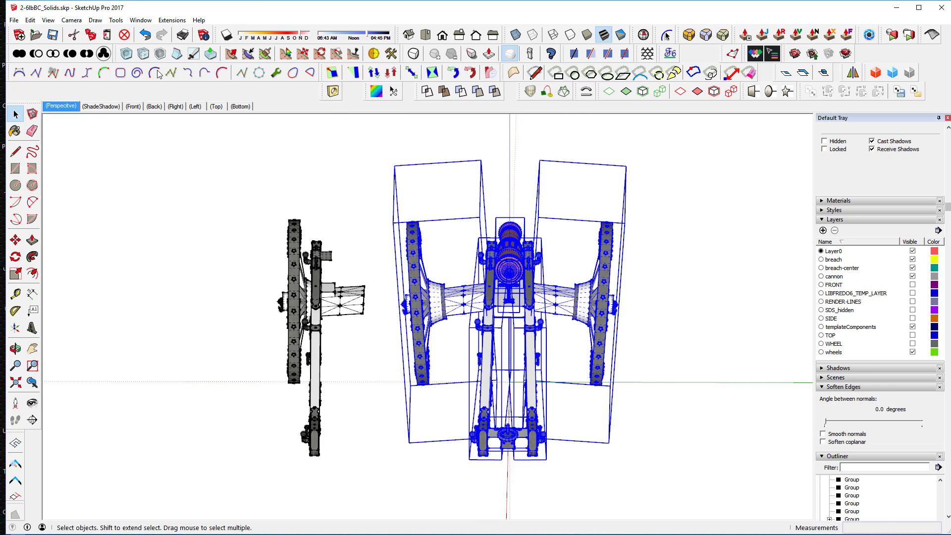
Export only the selected cannon as an OBJ in model units with Y up, replacing 4-6lbBC_CollapseForVoxel.obj.
click(14, 19)
mouse_move(71, 174)
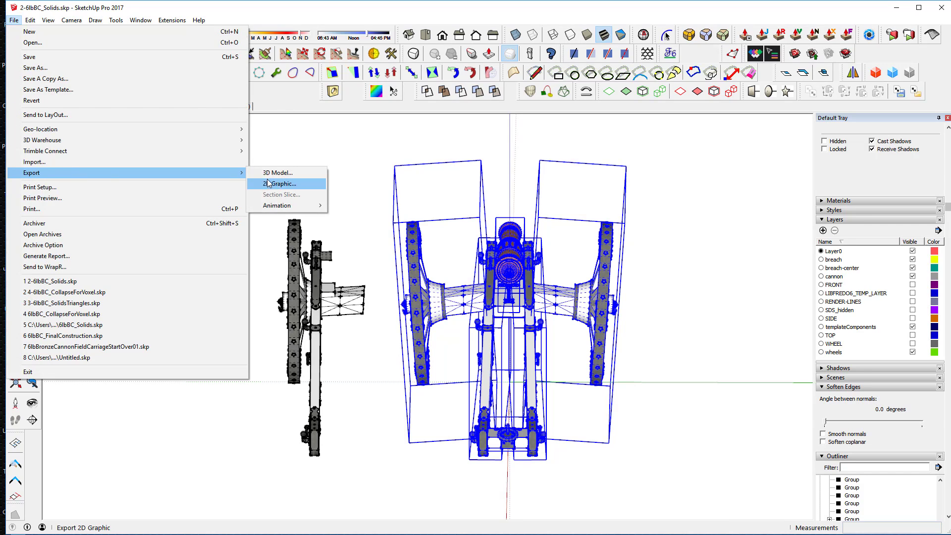
click(280, 173)
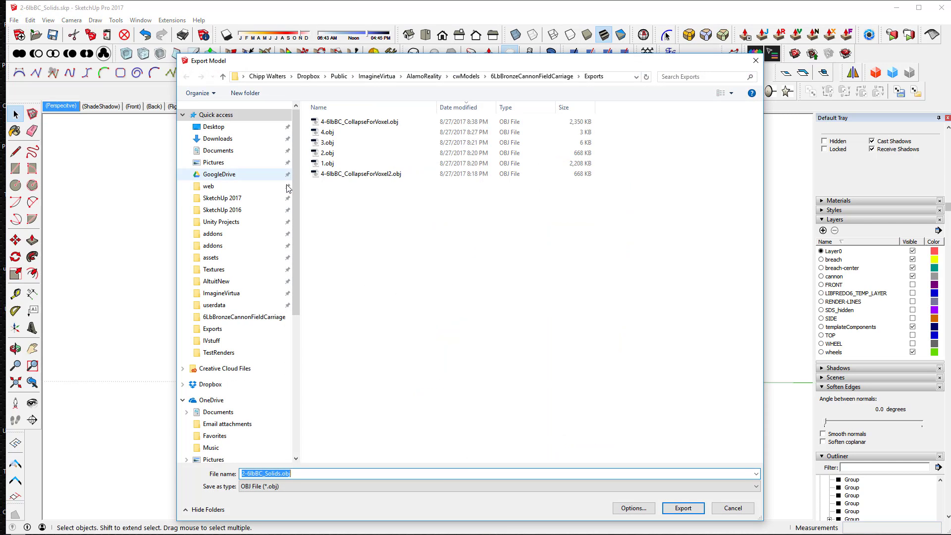
click(358, 123)
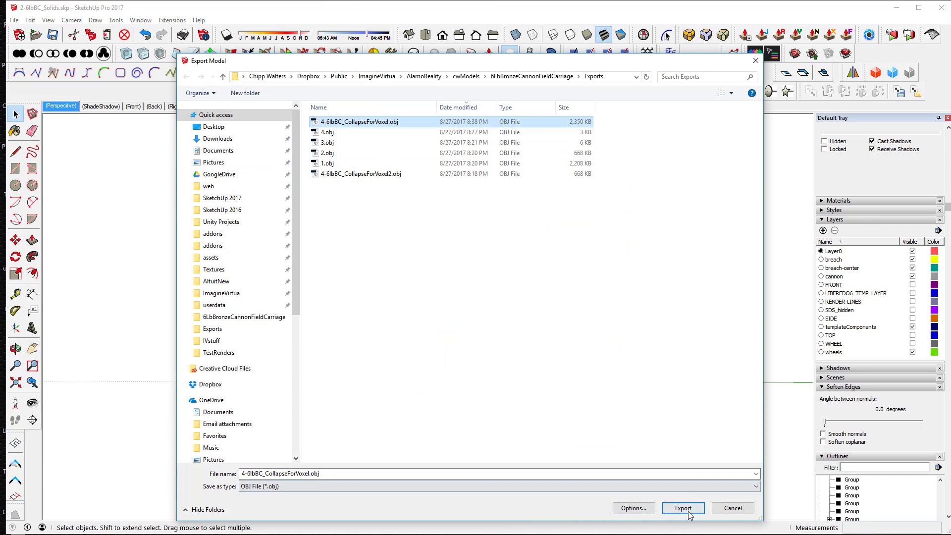
click(633, 507)
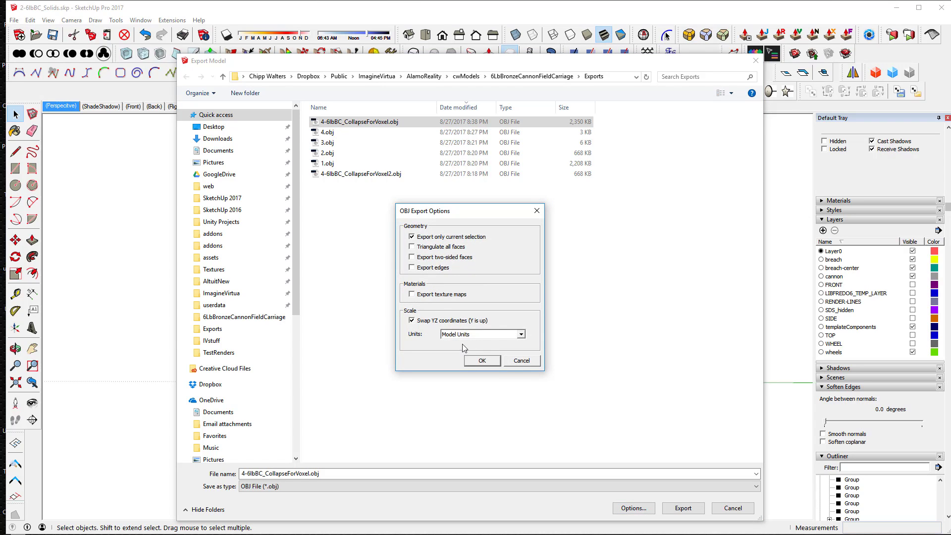
click(482, 360)
click(686, 512)
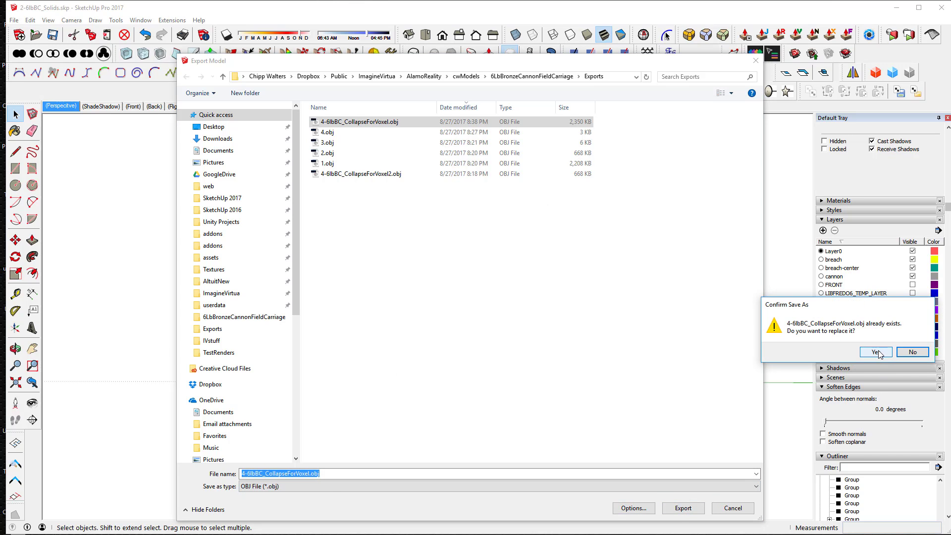
click(876, 351)
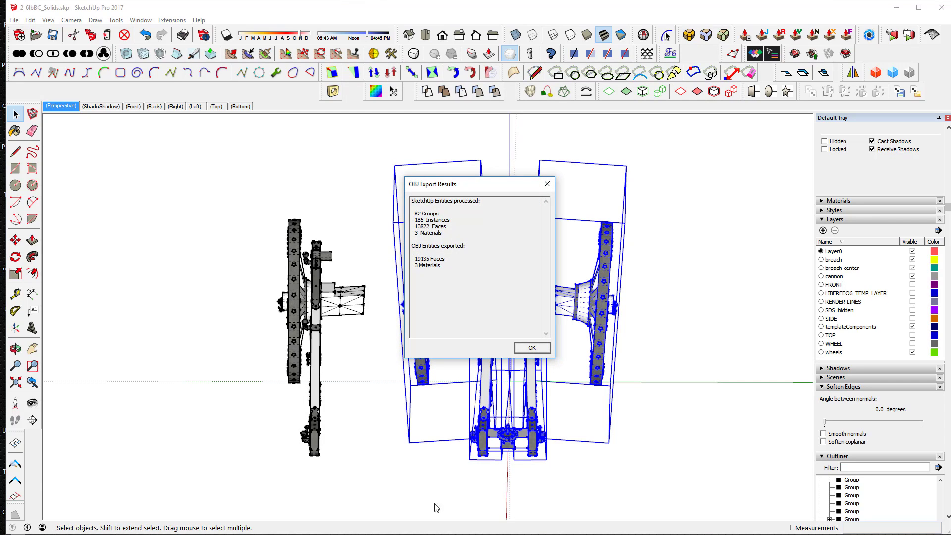
click(532, 348)
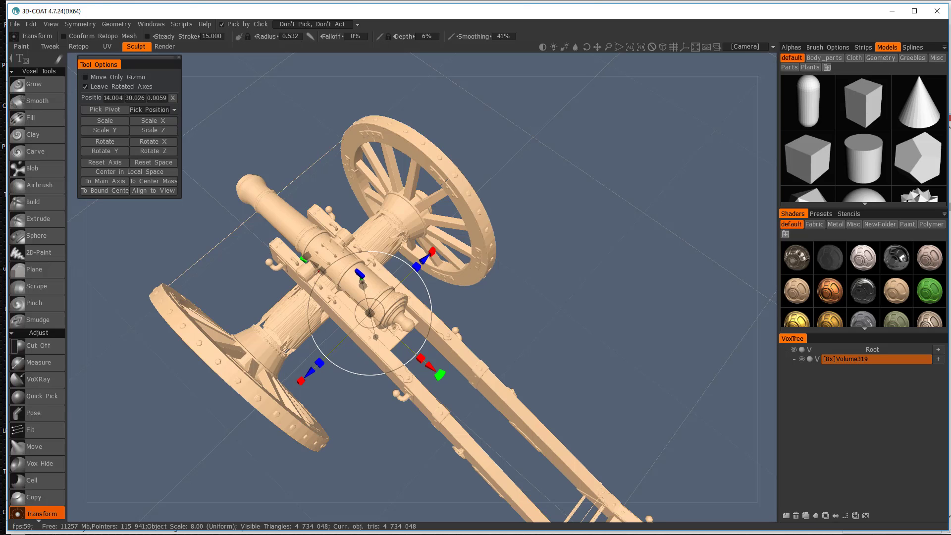
Switch to 3D-Coat, start a new voxel sculpting scene without saving the old one, and load 4-6lbBC_CollapseForVoxel.obj for import.
click(17, 27)
click(15, 24)
click(24, 41)
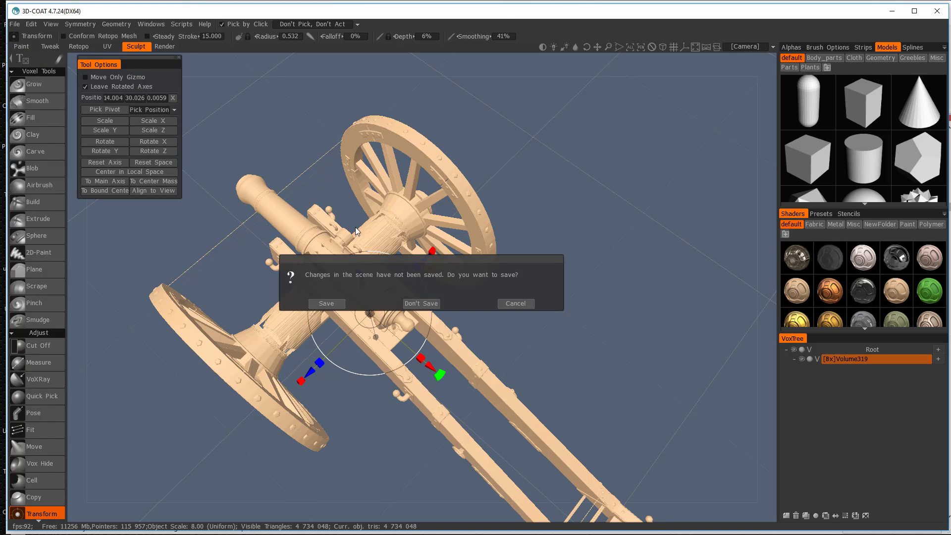
click(419, 304)
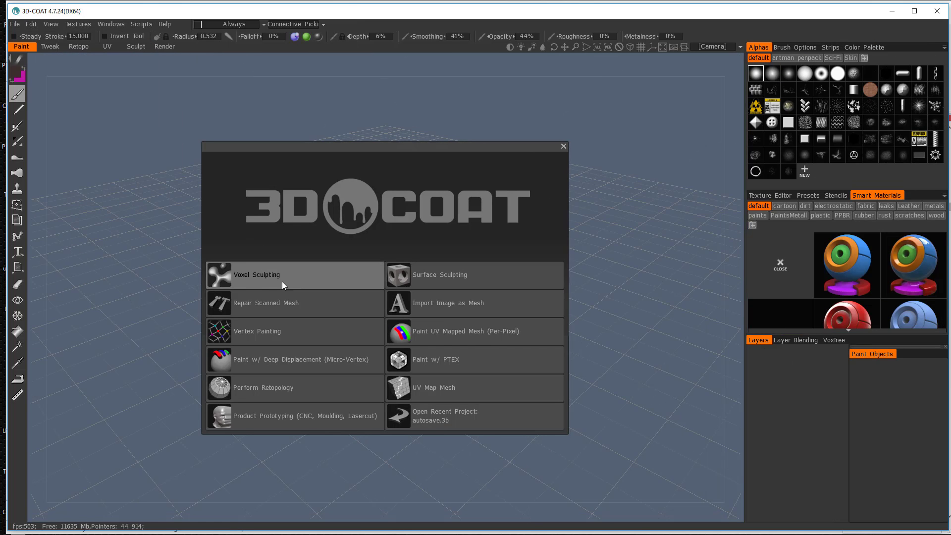
click(250, 277)
click(304, 266)
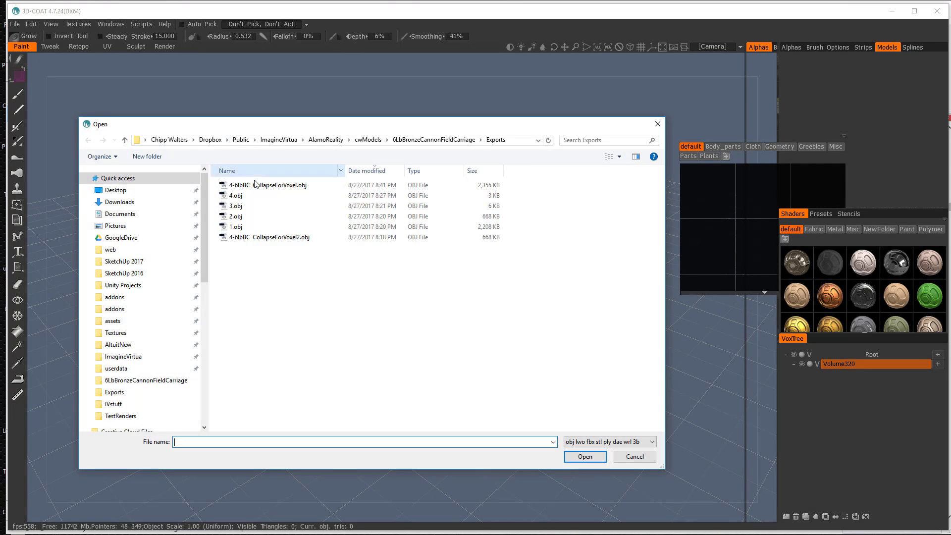
double_click(255, 185)
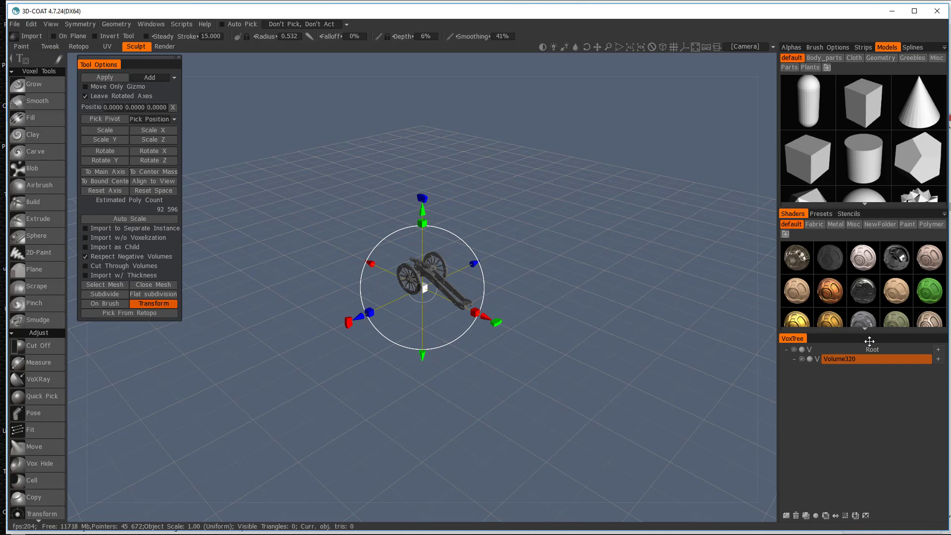
Raise the volume's resolution to 16x and import the cannon, keeping its initial scale and position.
click(846, 516)
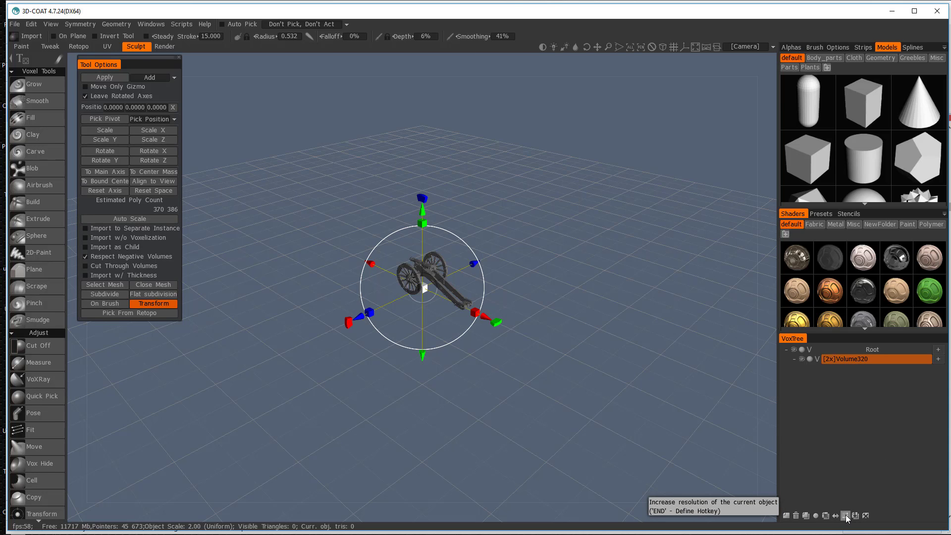
click(845, 515)
click(846, 515)
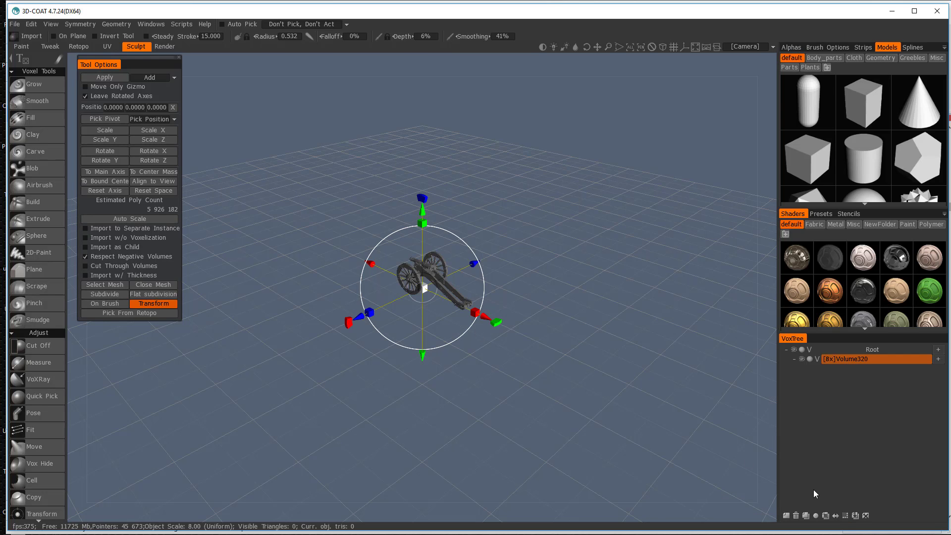
click(846, 515)
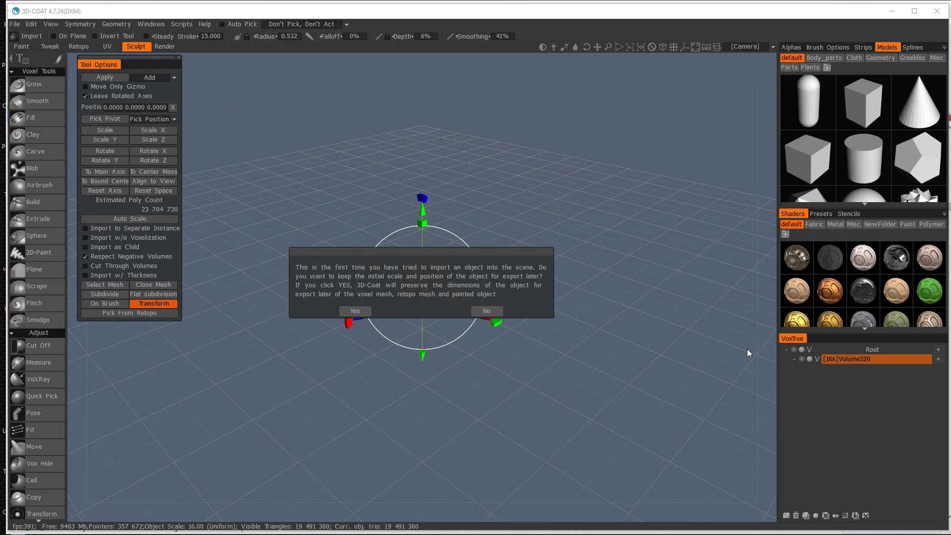
click(355, 311)
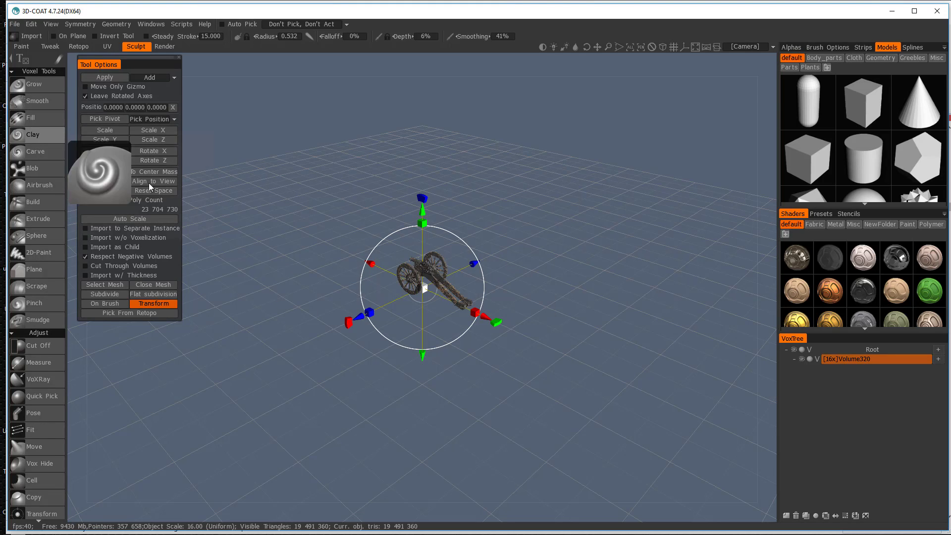
Activate the Transform tool and examine the voxelized cannon's axle surfaces up close between the wheel hub and the carriage.
key(t)
scroll(553, 221, up, 10)
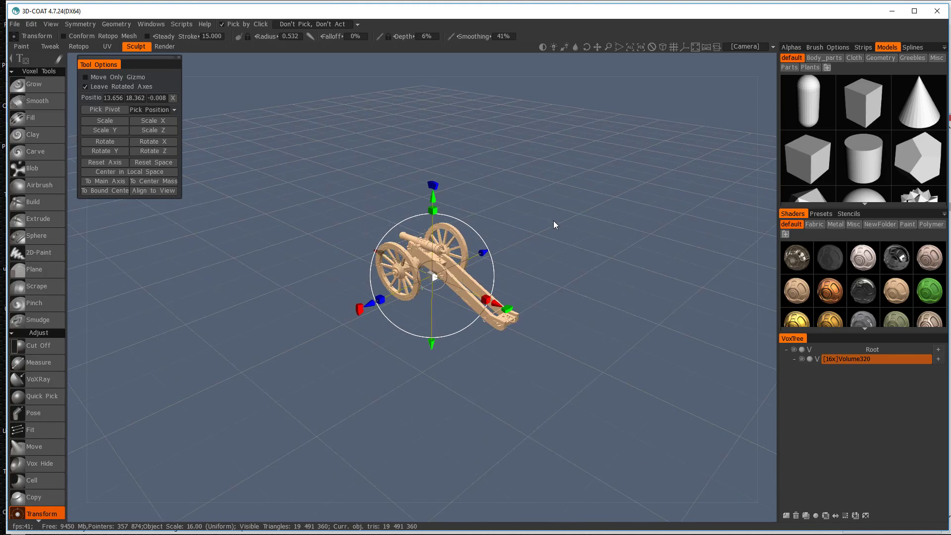
alt+drag(572, 228, 543, 270)
mouse_move(559, 183)
alt+mouse_down()
mouse_move(503, 146)
mouse_move(463, 180)
mouse_move(556, 234)
mouse_move(661, 164)
mouse_move(542, 206)
mouse_move(523, 261)
mouse_move(493, 224)
mouse_move(512, 189)
mouse_move(580, 156)
mouse_move(594, 197)
mouse_move(599, 190)
mouse_move(561, 166)
mouse_move(555, 205)
mouse_move(550, 180)
alt+mouse_up()
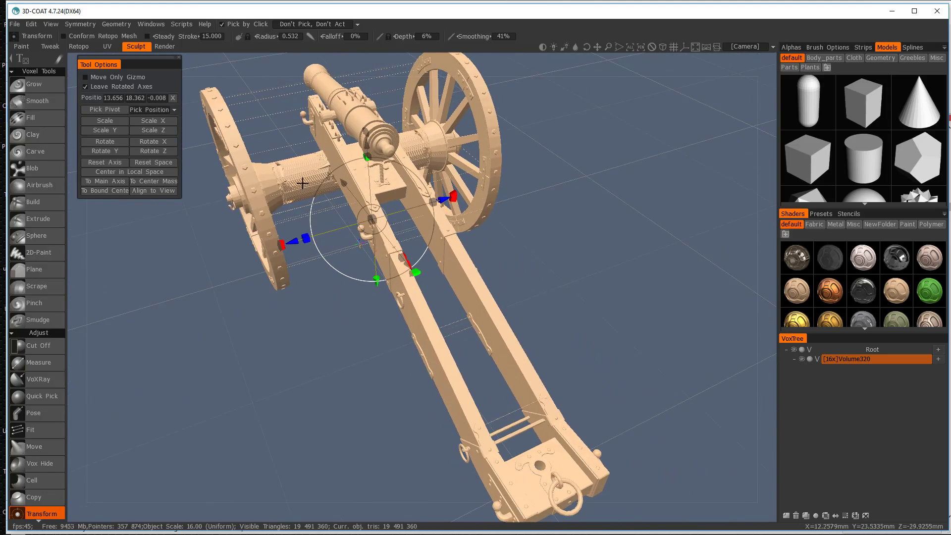
scroll(305, 191, up, 6)
alt+middle_drag(352, 203, 559, 389)
alt+drag(559, 389, 497, 394)
alt+drag(456, 354, 431, 332)
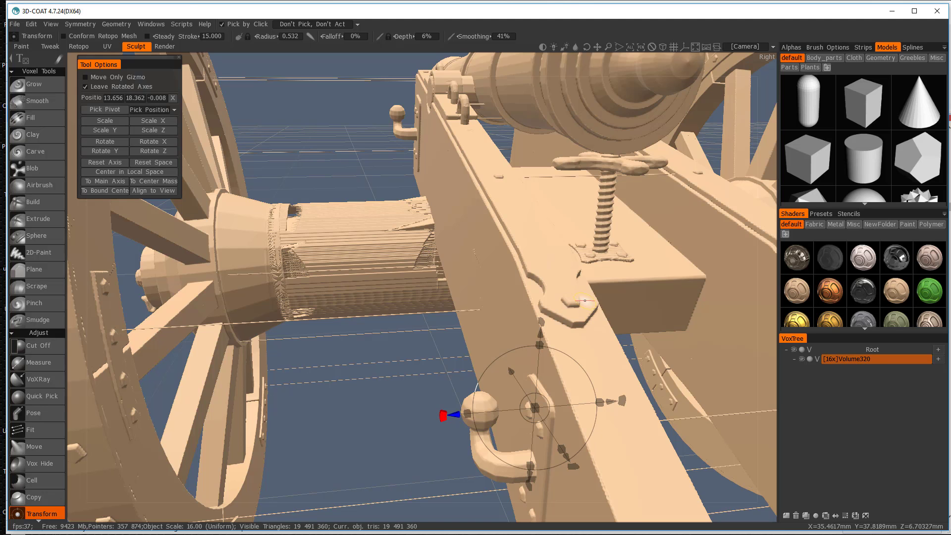
Switch to the 2-6lbBC_SolidsTEST model in SketchUp and open one spoke of the assembled cannon's near wheel for editing.
key(alt+Tab)
scroll(519, 301, up, 2)
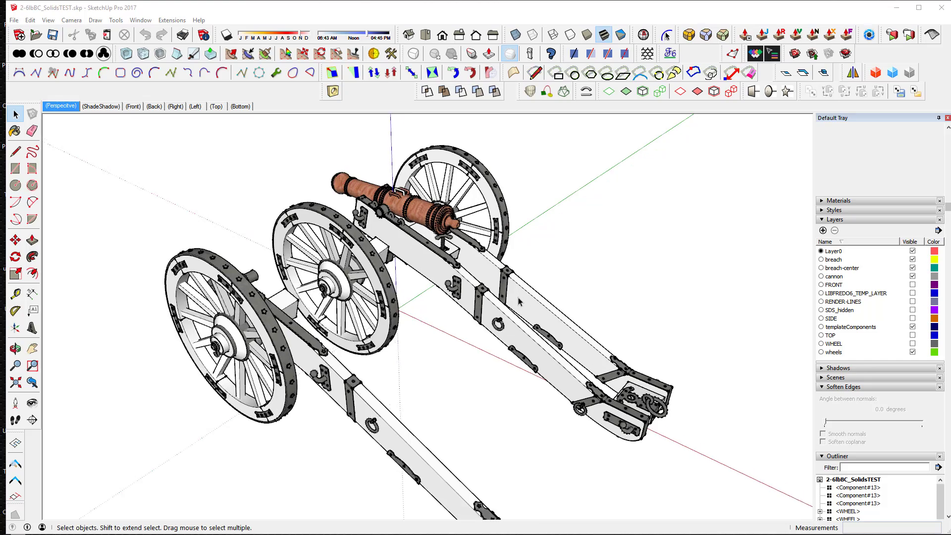
middle_drag(432, 287, 416, 277)
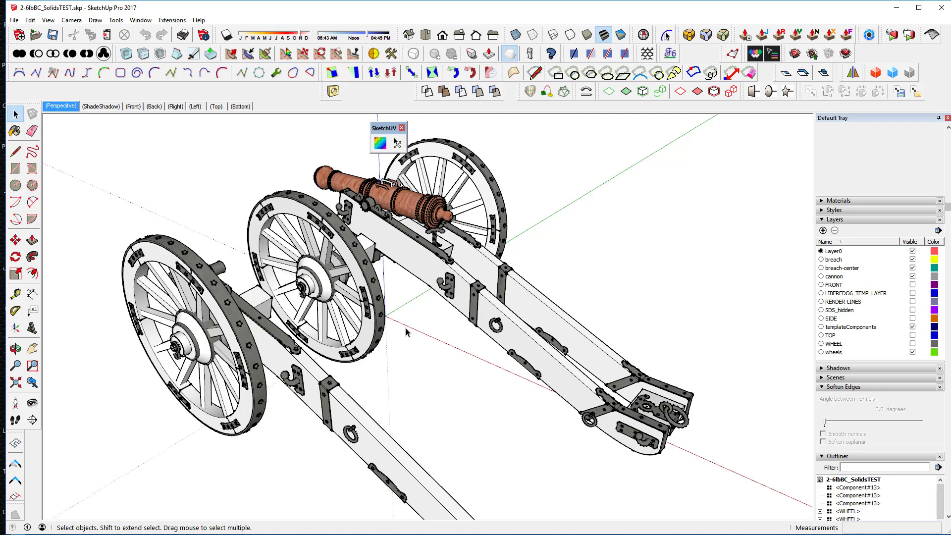
middle_drag(406, 331, 335, 235)
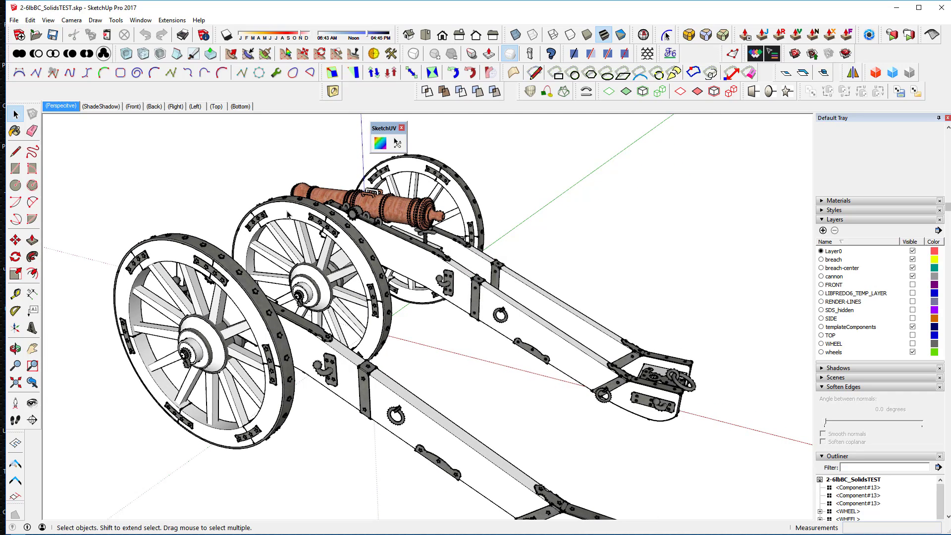
middle_drag(367, 293, 404, 346)
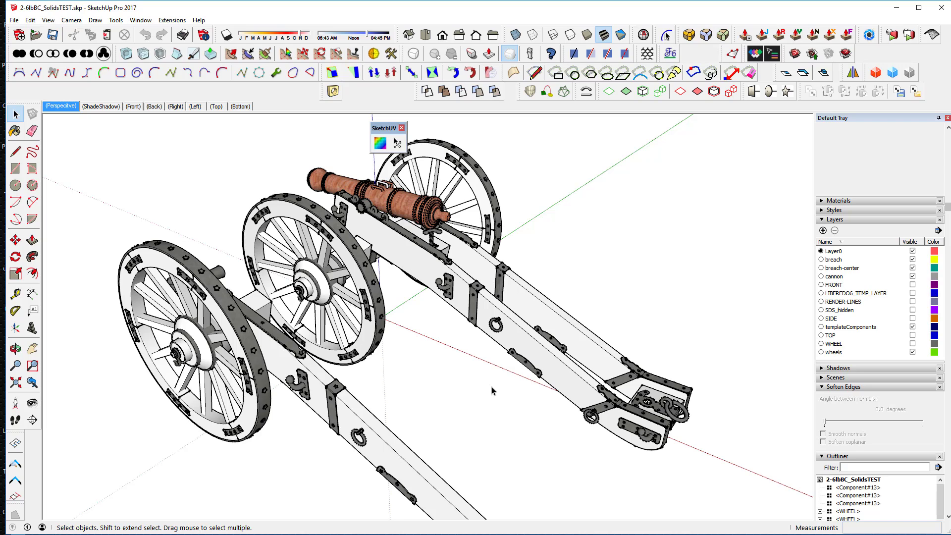
scroll(483, 381, down, 1)
scroll(328, 350, up, 4)
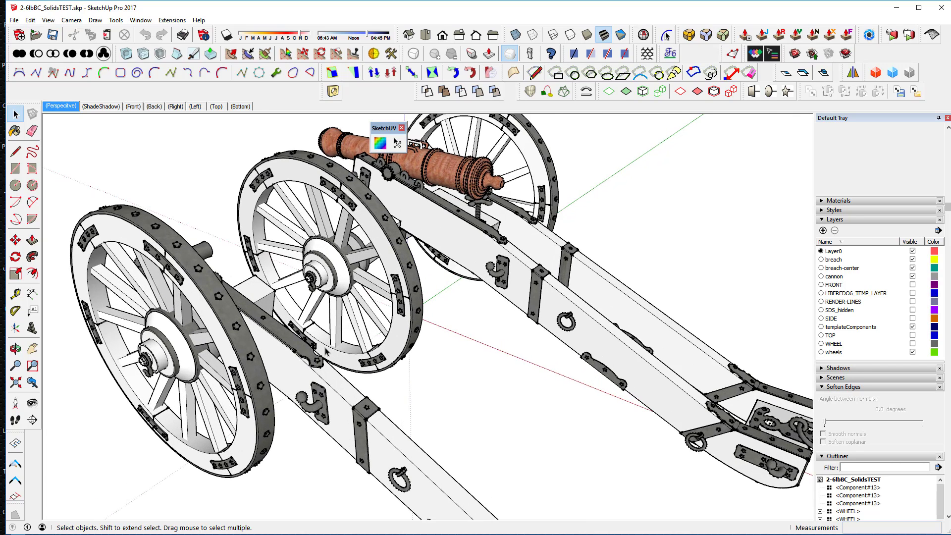
click(383, 297)
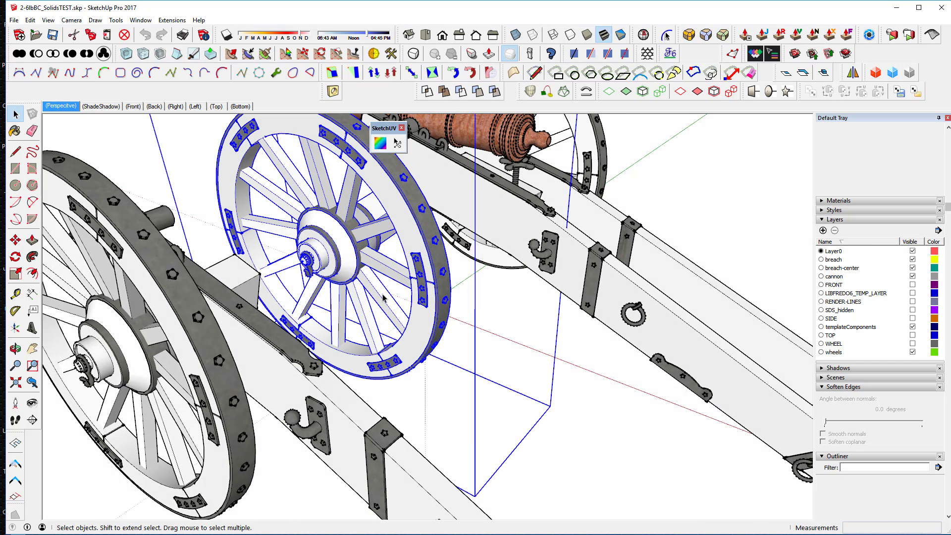
double_click(383, 297)
double_click(382, 297)
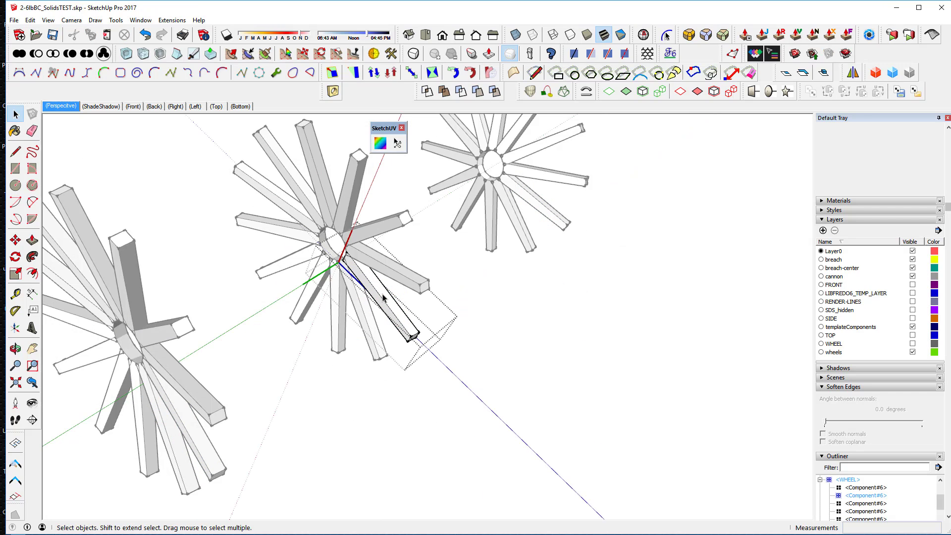
Try triangulating all of the spoke's faces with Triangulate Faces in Selection, and undo the triangulation.
triple_click(383, 297)
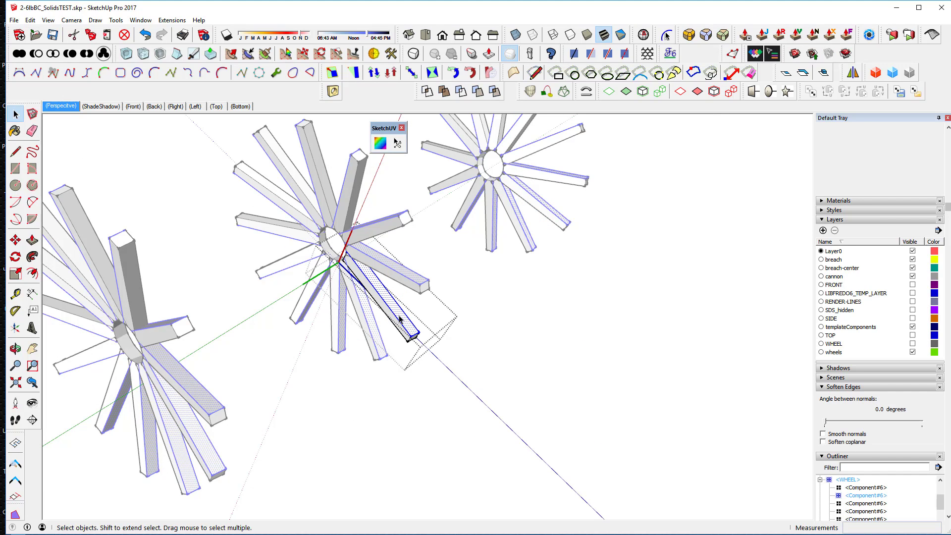
click(168, 21)
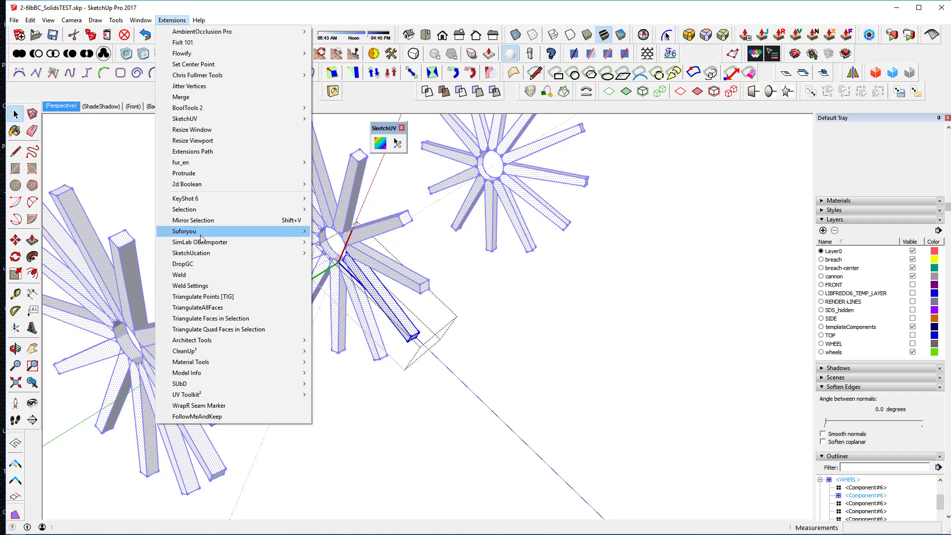
click(223, 319)
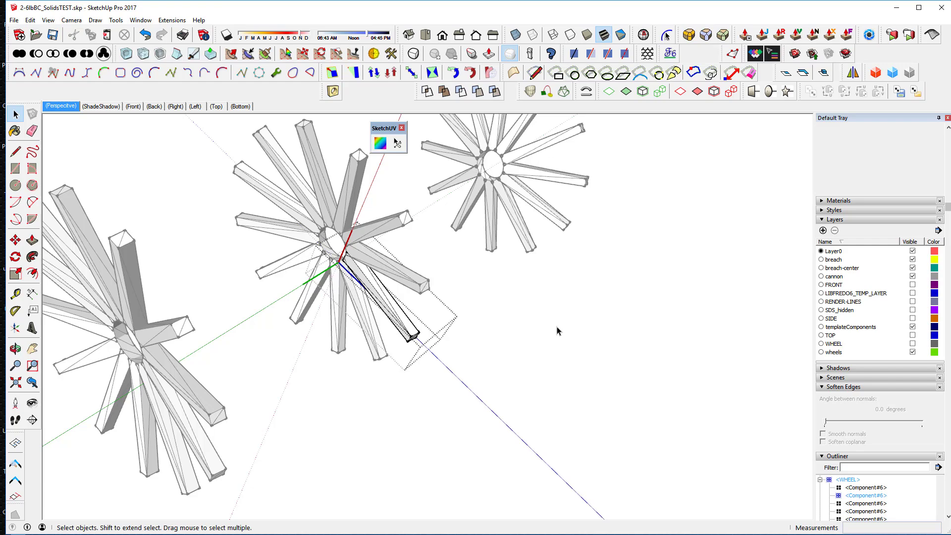
key(ctrl+z)
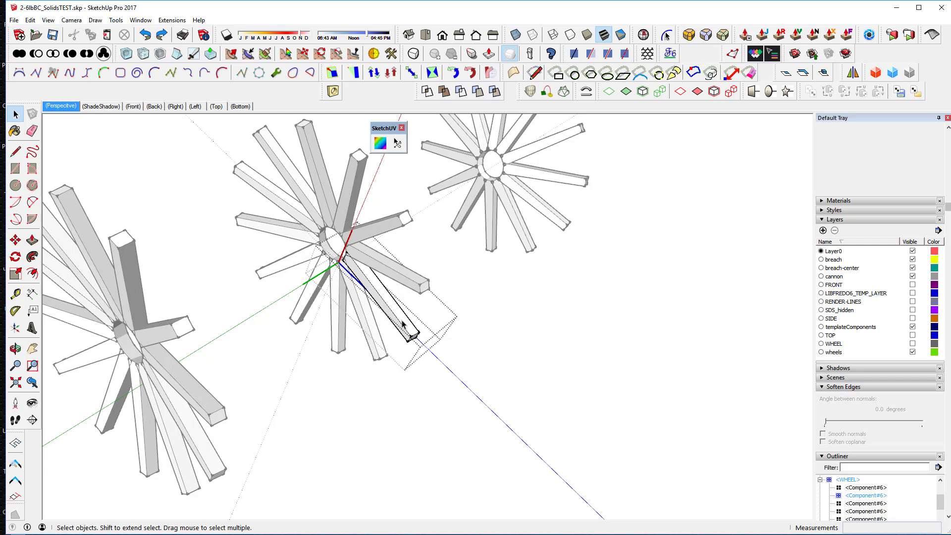
Triangulate all of the spoke's faces with SketchUV's Triangulate, and exit the spoke component back to the wheel.
key(ctrl+a)
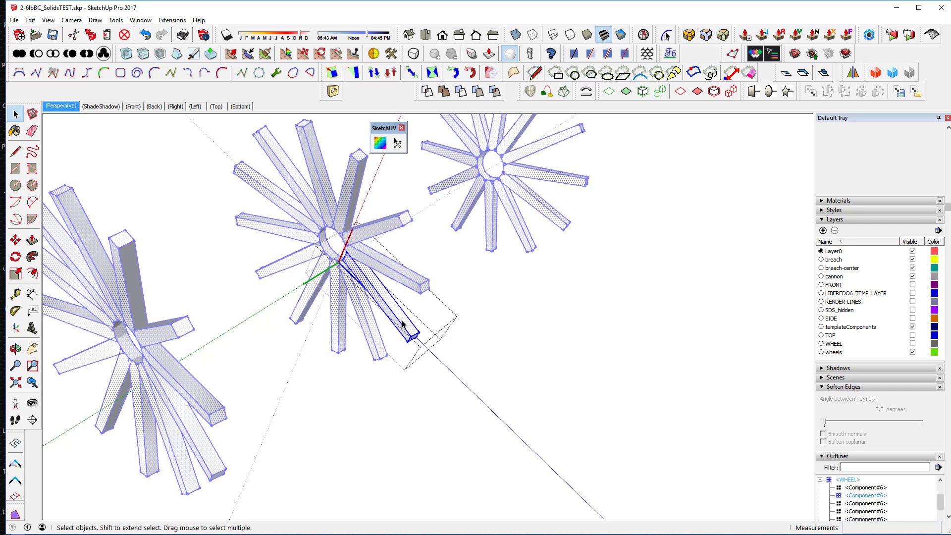
click(380, 144)
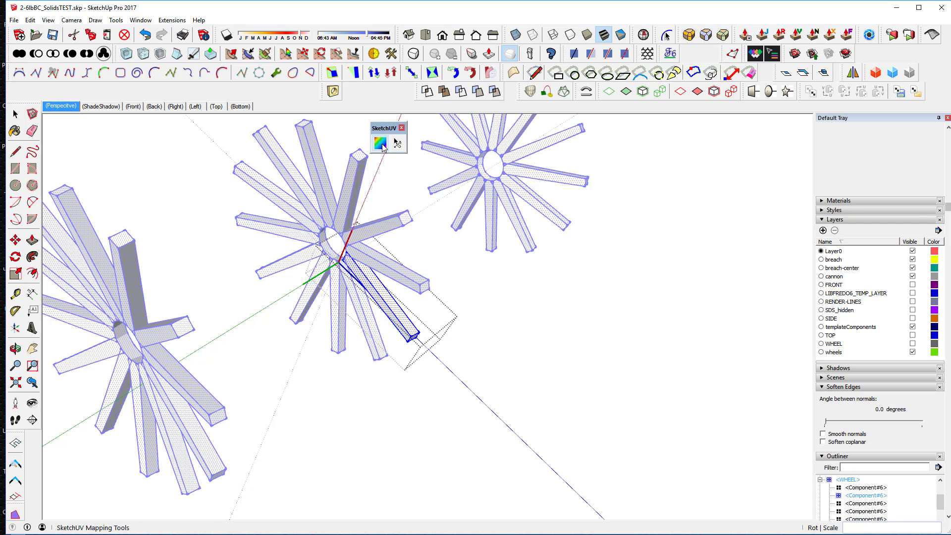
right_click(390, 304)
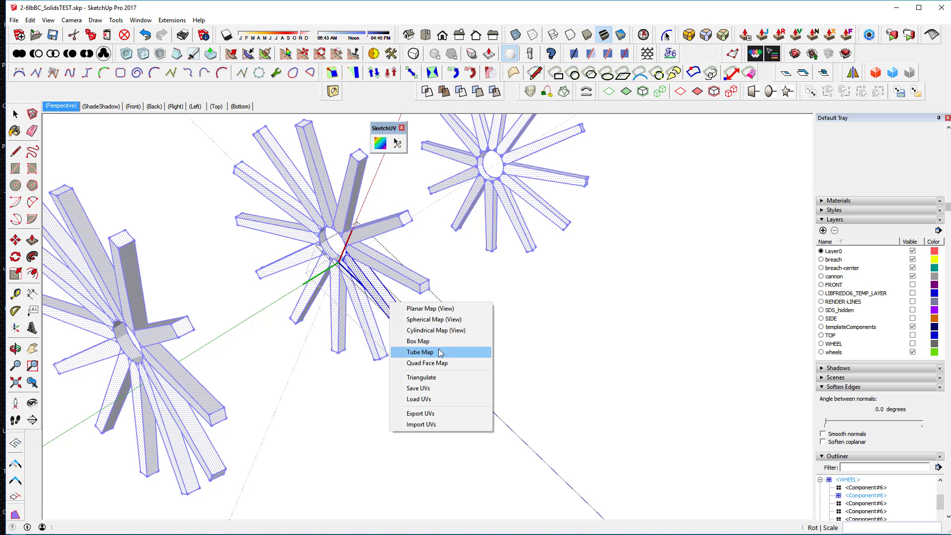
click(448, 378)
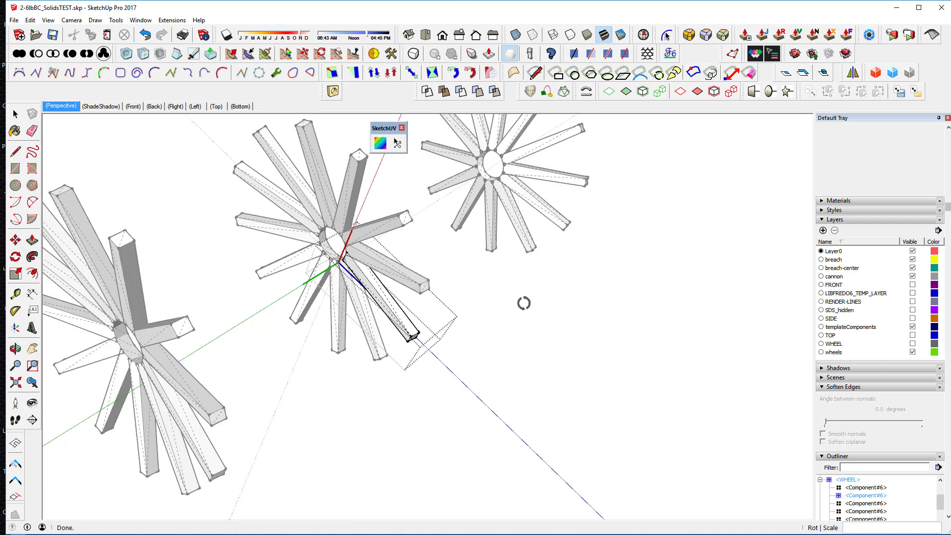
click(15, 114)
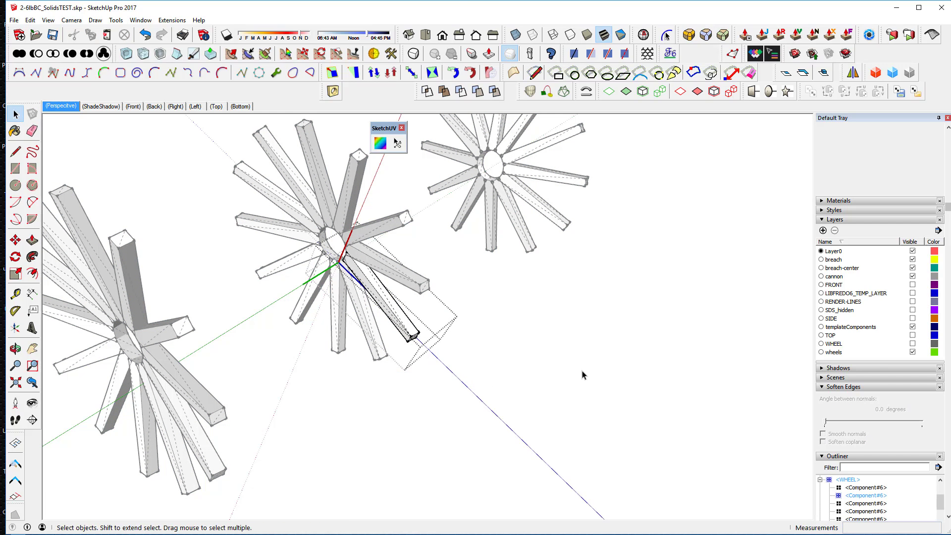
click(575, 375)
scroll(574, 378, down, 3)
mouse_move(519, 342)
middle_down()
mouse_move(462, 291)
mouse_move(514, 306)
mouse_move(520, 335)
middle_up()
scroll(412, 242, down, 2)
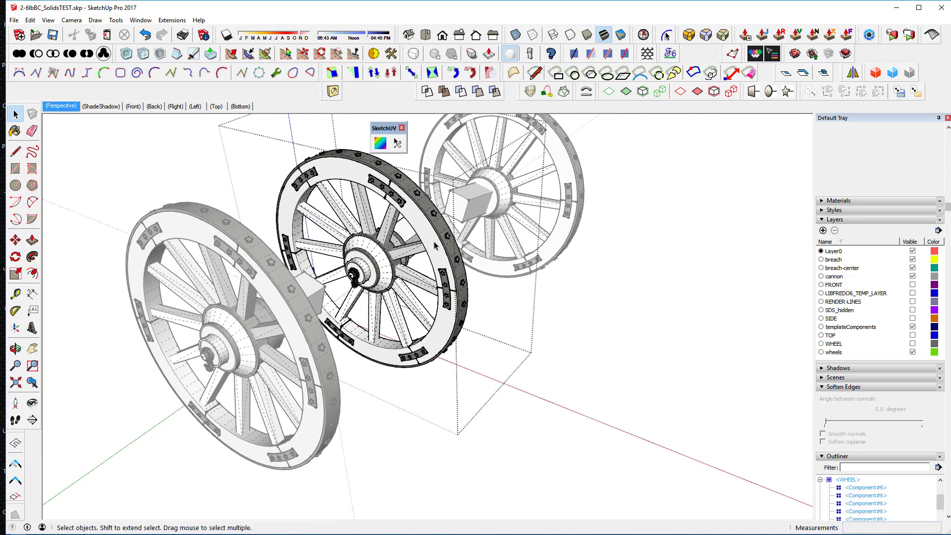
middle_drag(434, 245, 461, 279)
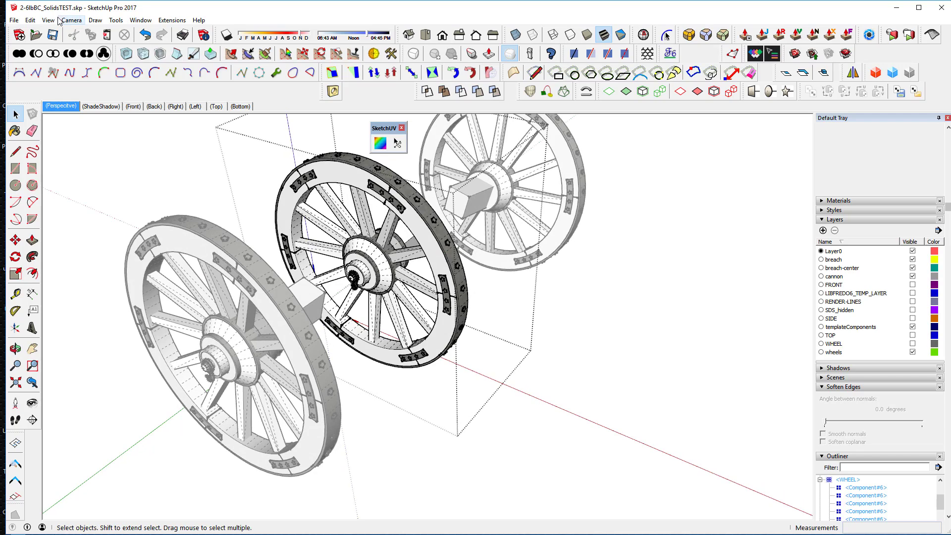
Open the model file 3-6lbBC_SolidsTriangles.skp.
click(16, 23)
click(32, 43)
double_click(362, 143)
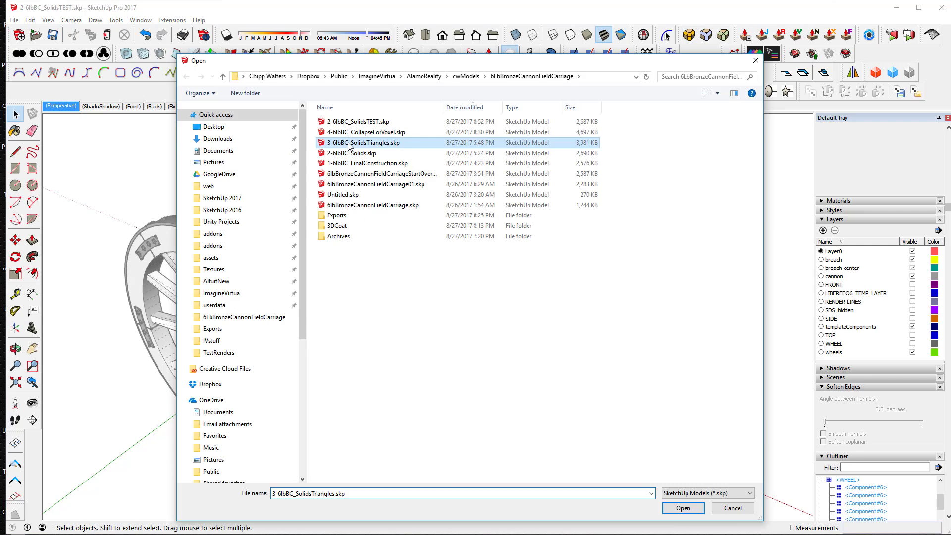
click(488, 299)
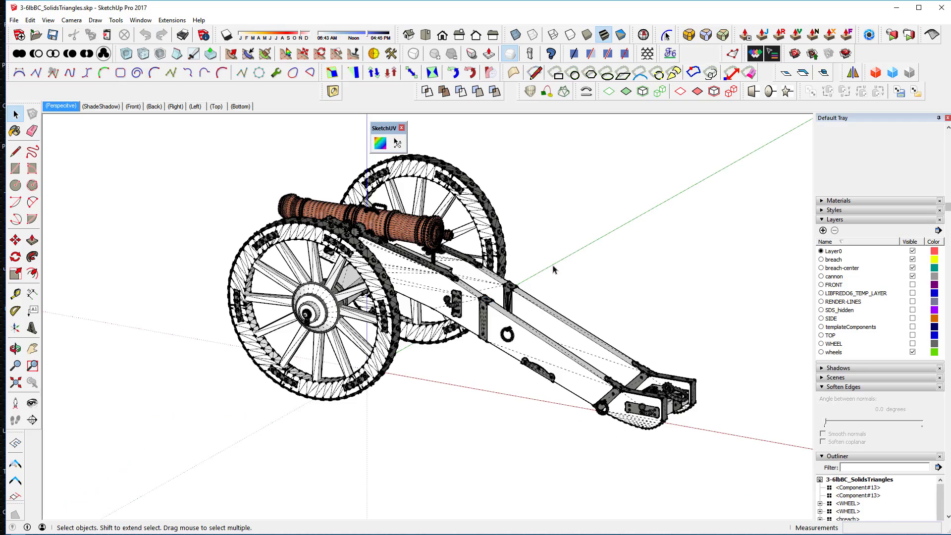
Open the wheel component for editing, select its axle block and check it for errors with Solid Inspector².
middle_drag(553, 269, 338, 276)
scroll(505, 307, up, 1)
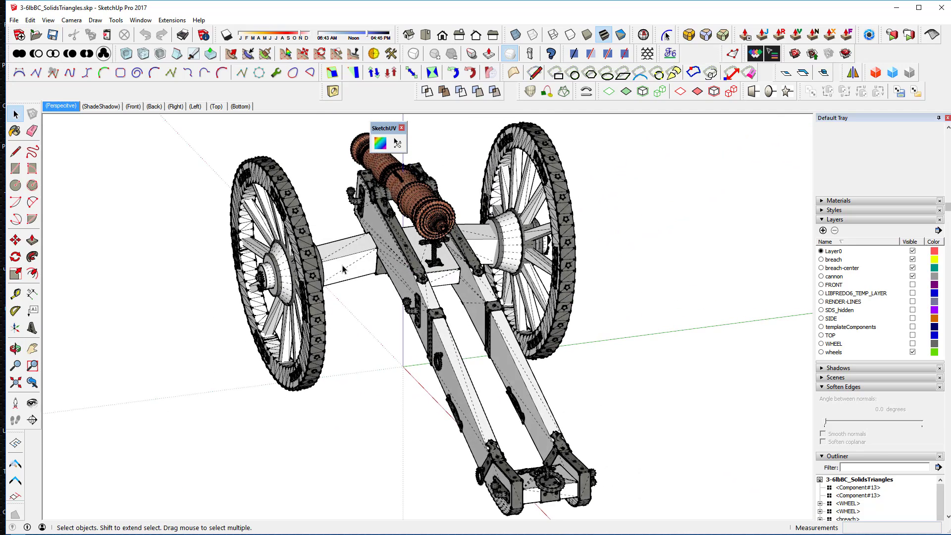
double_click(343, 268)
click(345, 268)
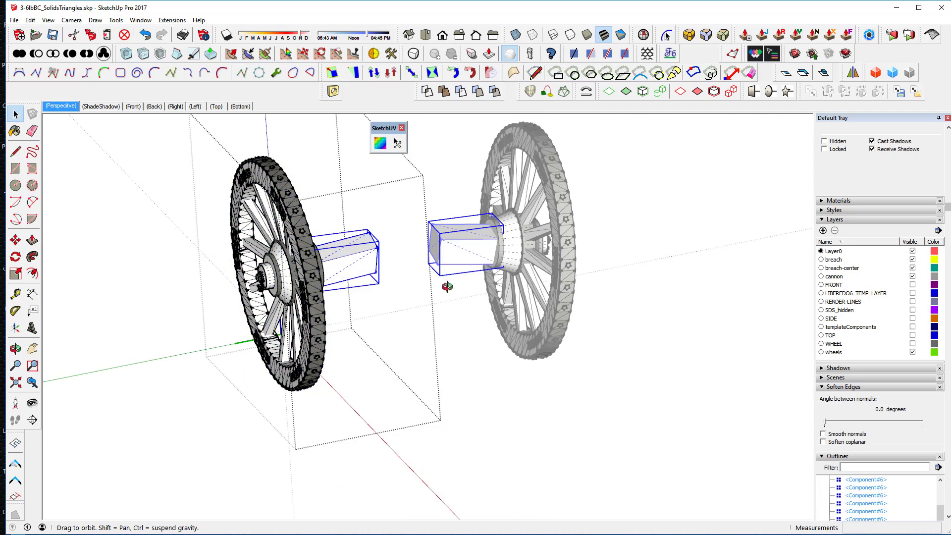
middle_drag(447, 287, 485, 282)
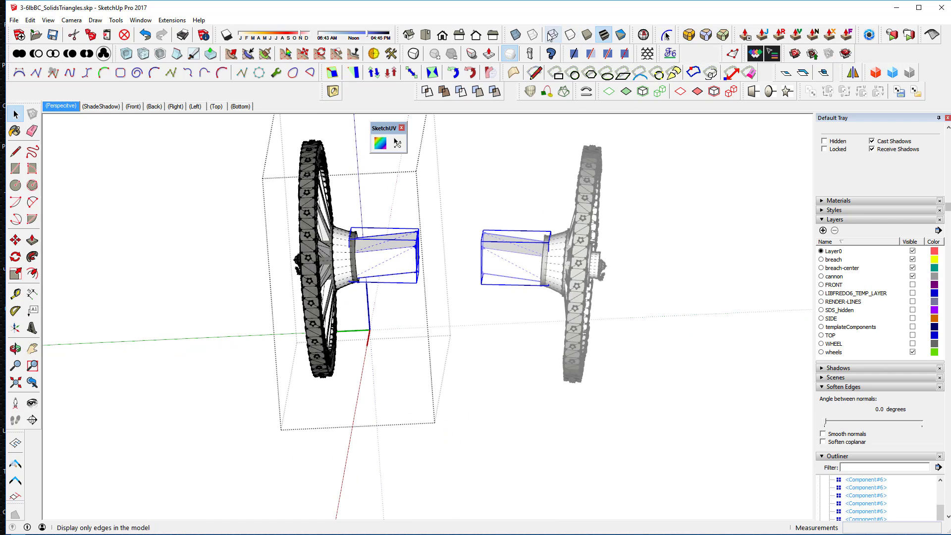
click(643, 34)
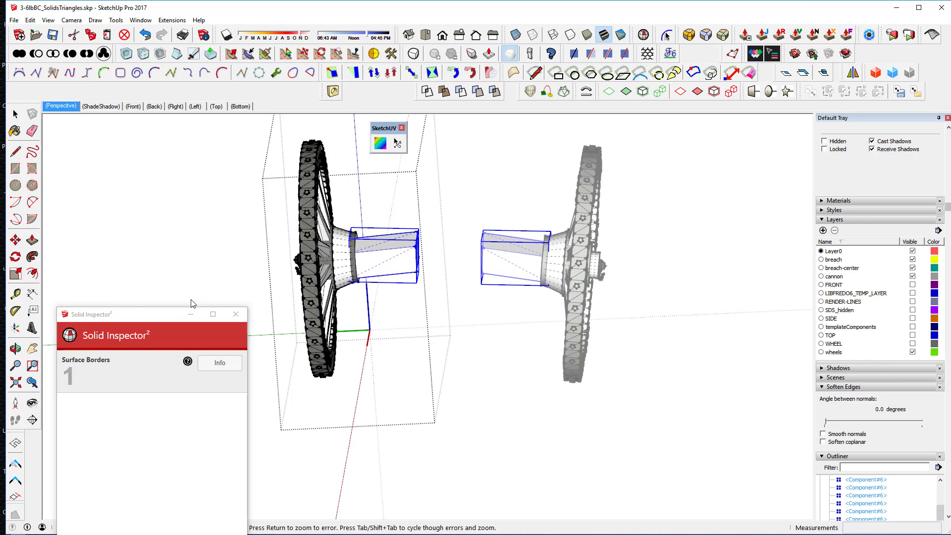
click(187, 314)
drag(165, 321, 192, 177)
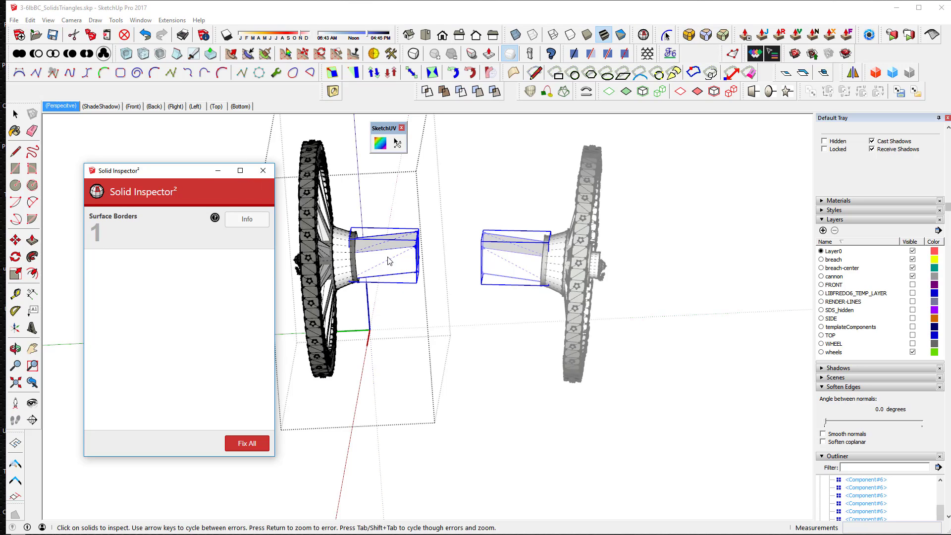
click(263, 170)
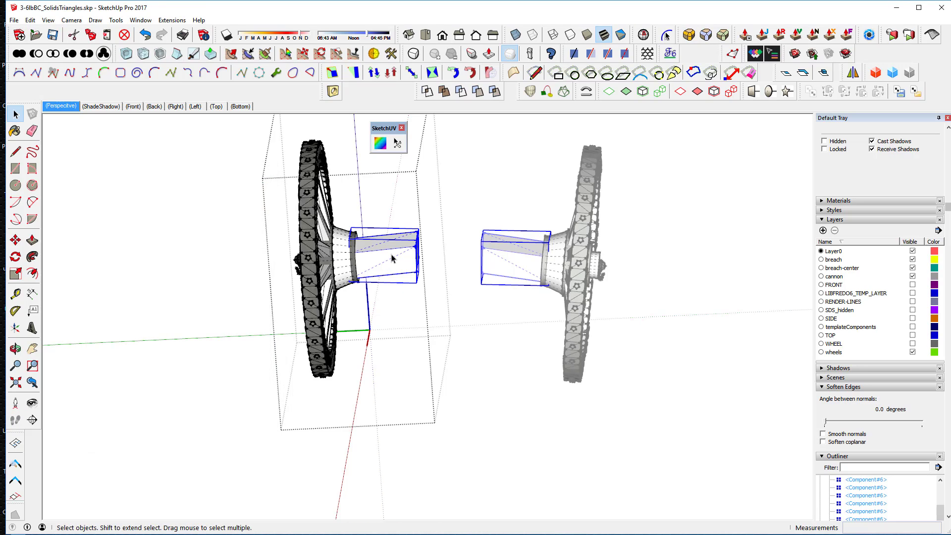
Open the axle block for editing and locate its surface border error with Solid Inspector².
middle_drag(393, 260, 331, 256)
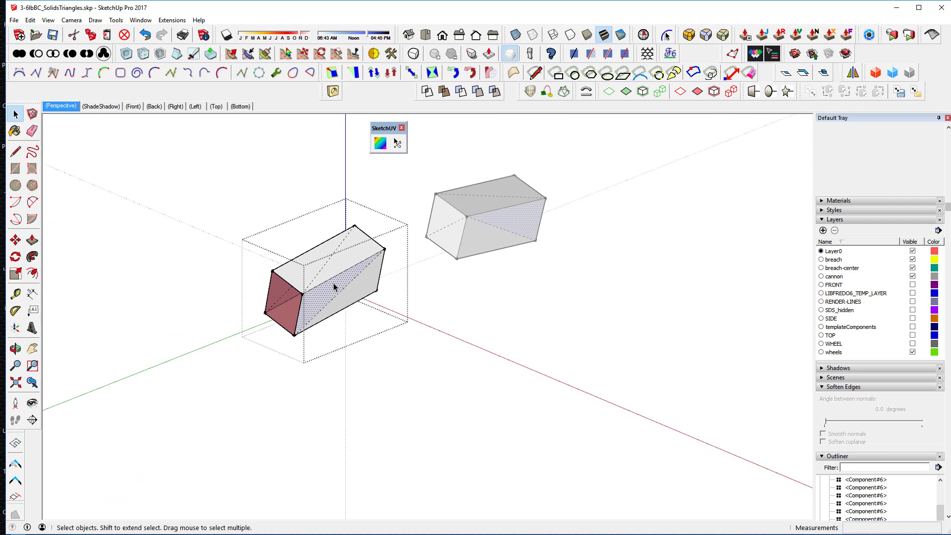
key(ctrl+a)
click(644, 34)
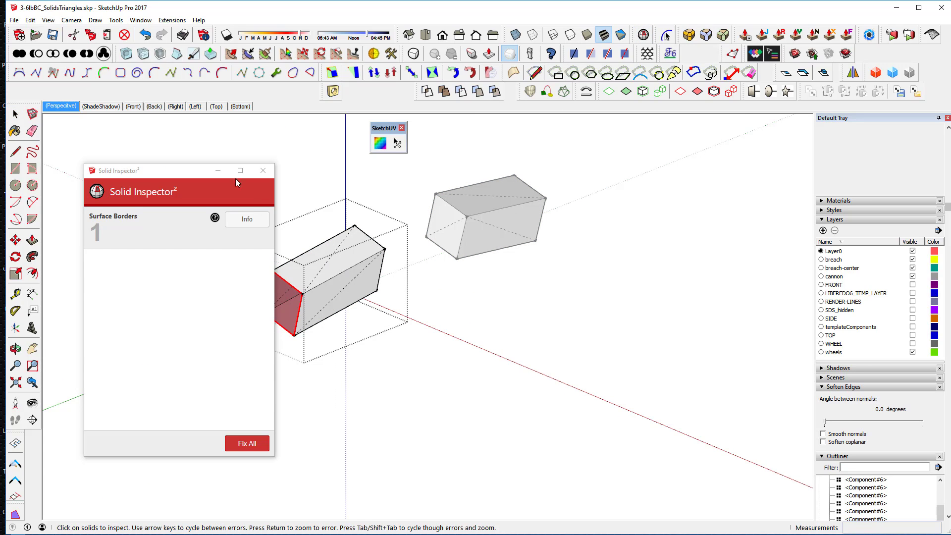
drag(195, 175, 167, 168)
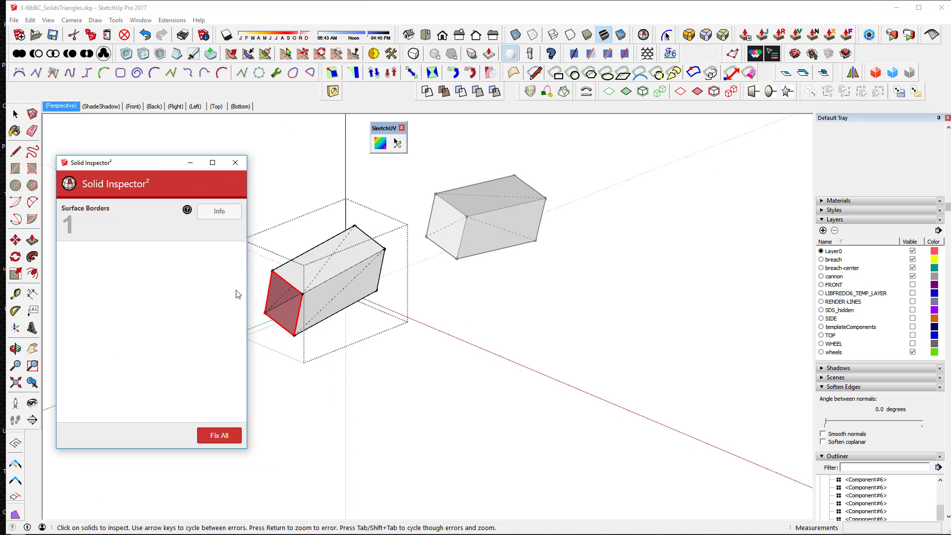
click(235, 164)
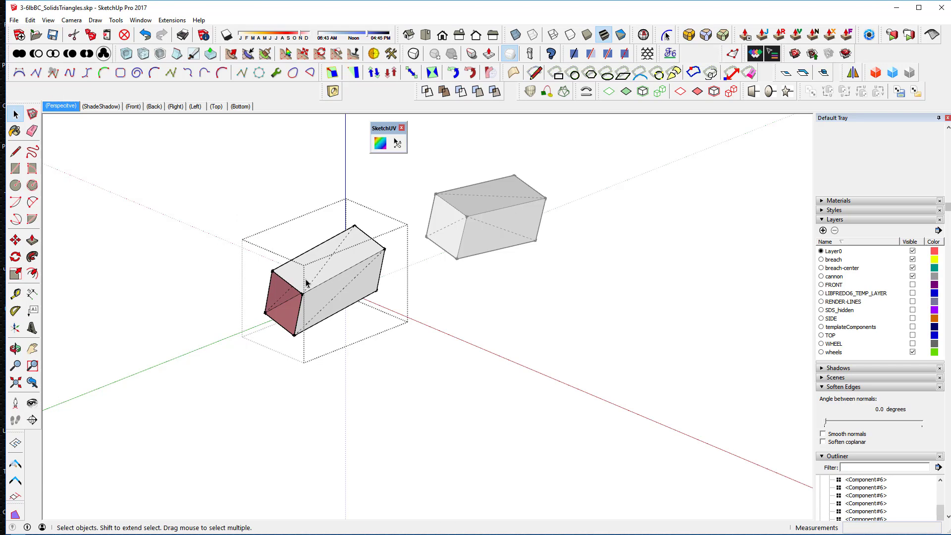
Close the axle block's open end by drawing a line along its upper edge, and exit back to the whole cannon.
key(l)
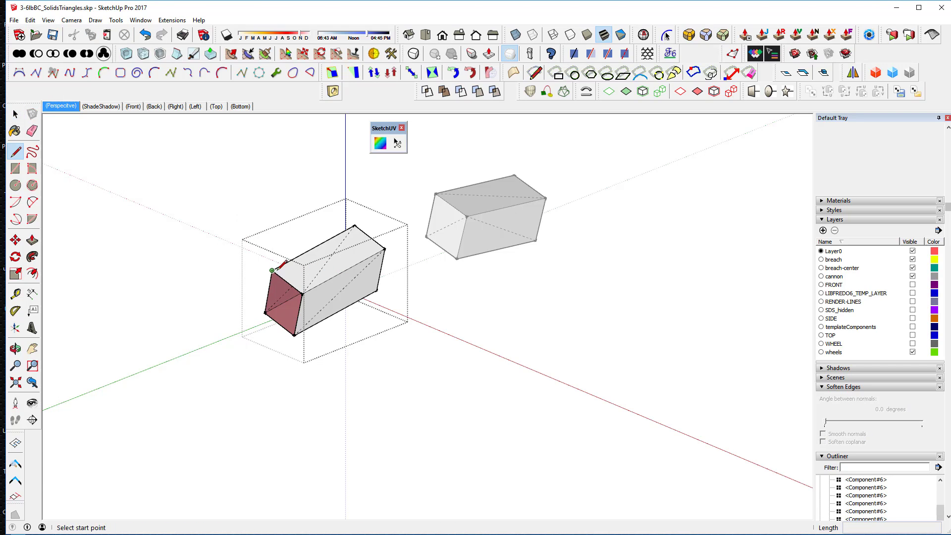
click(271, 270)
click(302, 294)
middle_drag(534, 263, 273, 242)
middle_drag(401, 278, 569, 305)
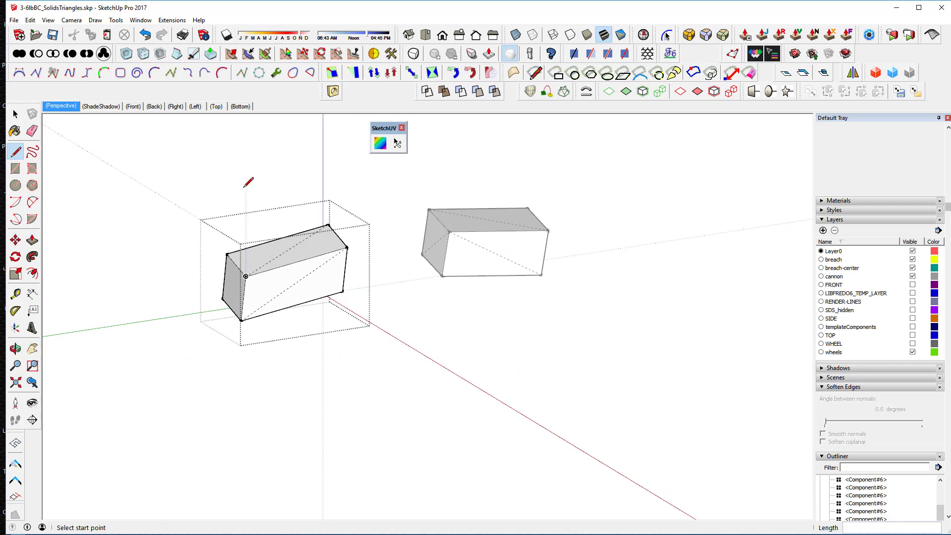
click(15, 114)
click(143, 226)
scroll(307, 257, down, 4)
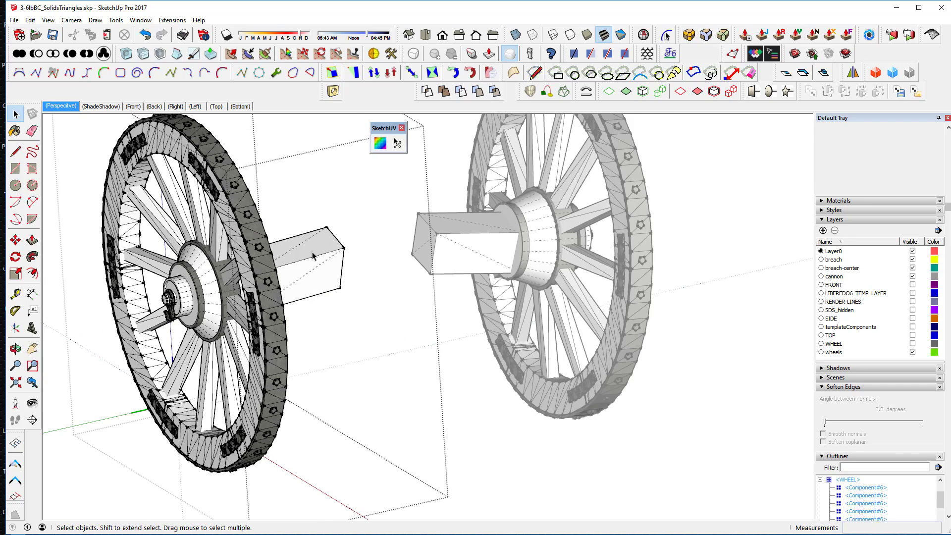
middle_drag(321, 250, 488, 319)
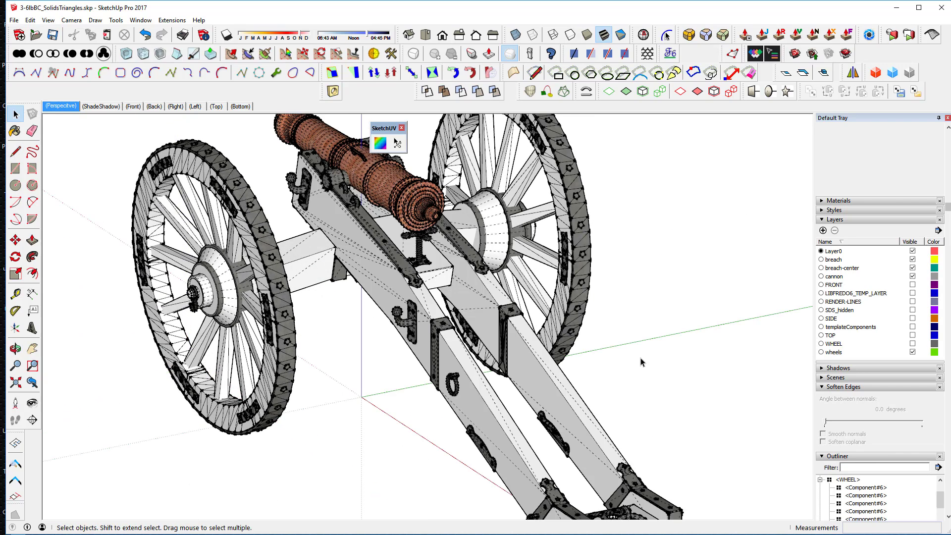
Save the repaired cannon model and open 4-6lbBC_CollapseForVoxel.skp.
middle_drag(642, 361, 386, 239)
scroll(662, 320, down, 2)
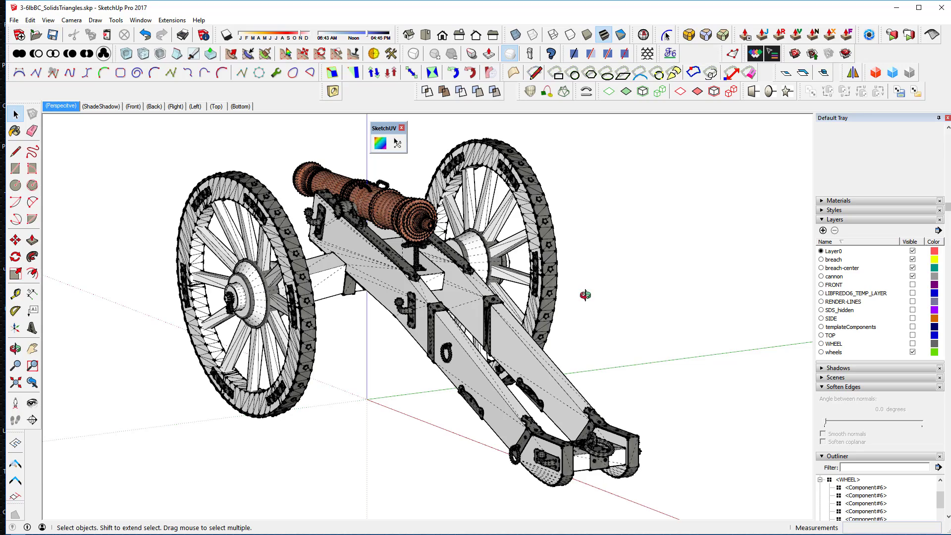
middle_drag(585, 295, 613, 314)
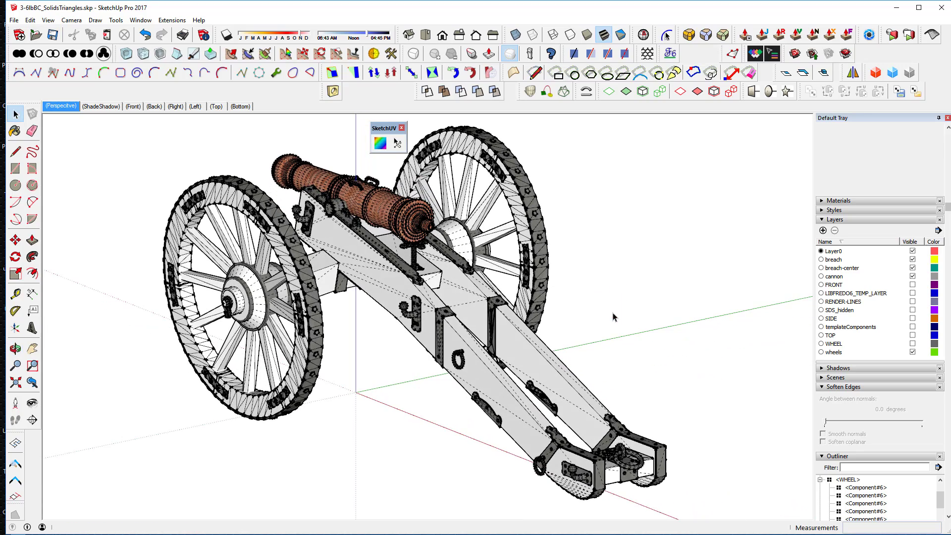
click(53, 36)
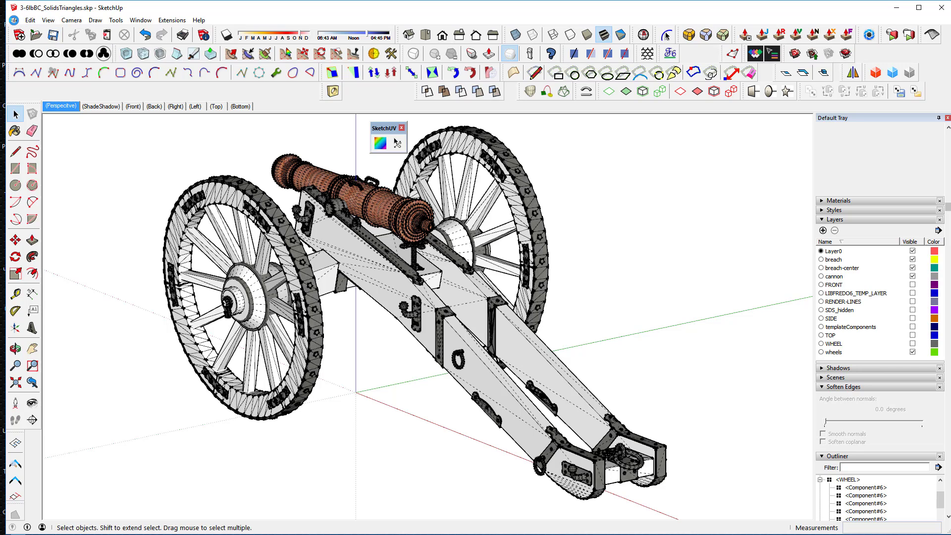
click(13, 20)
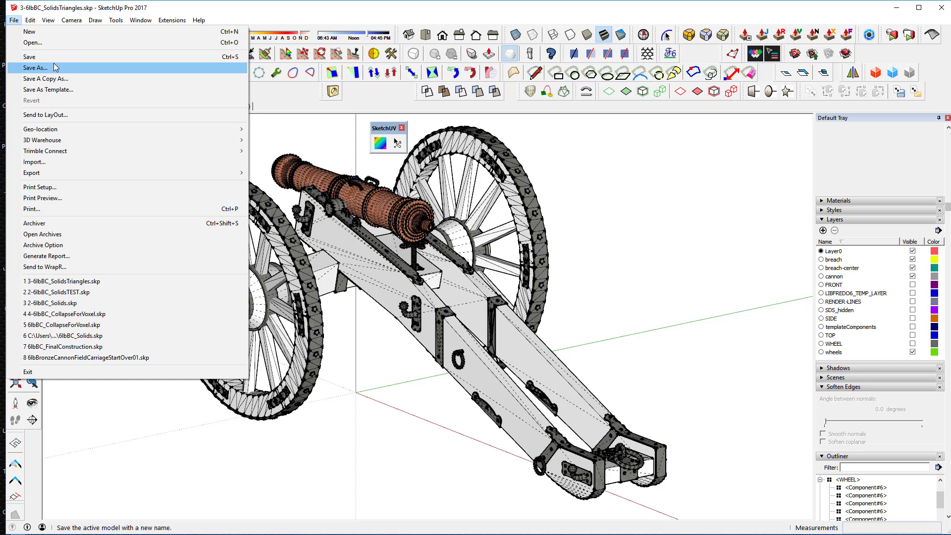
click(43, 42)
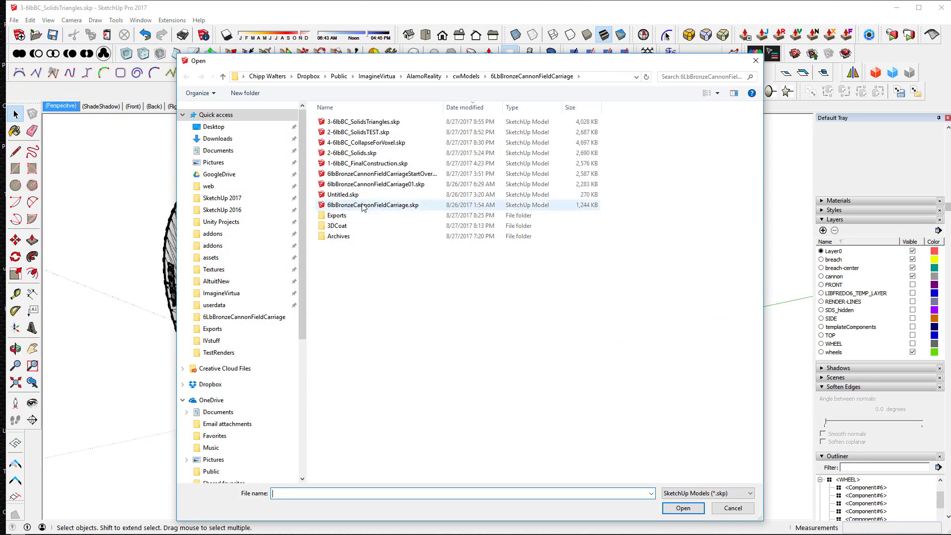
double_click(393, 143)
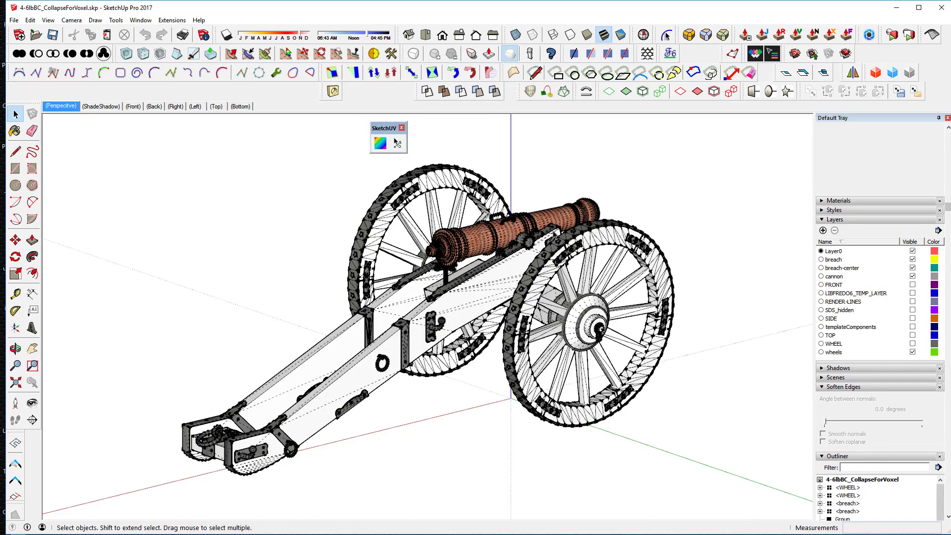
Open the breach component and the bracket group over the barrel's trunnion for editing, and select the bracket's middle U-shaped loop.
scroll(554, 236, up, 5)
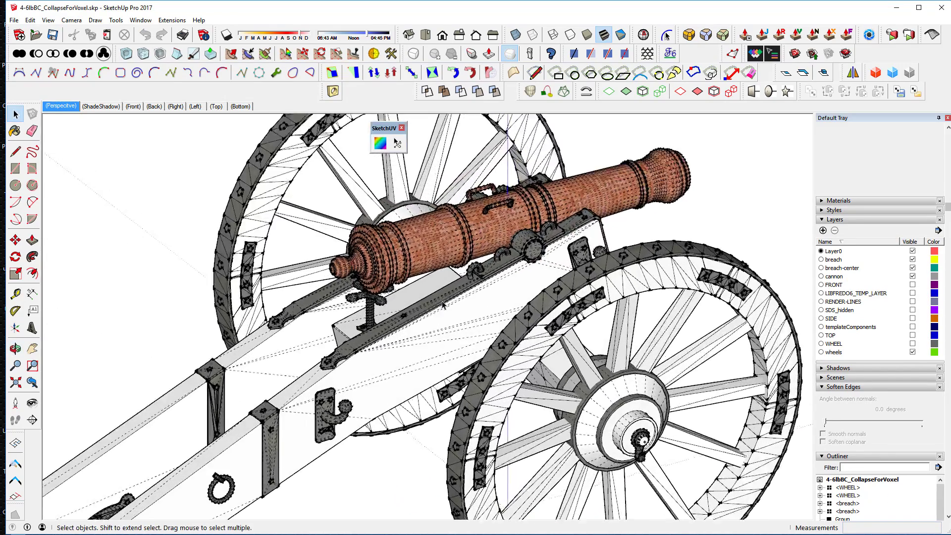
scroll(442, 303, up, 6)
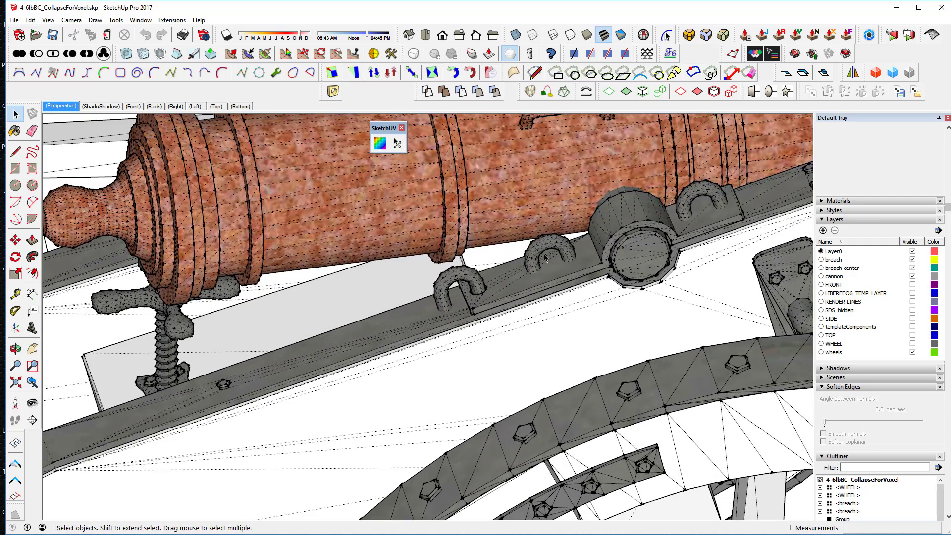
double_click(557, 270)
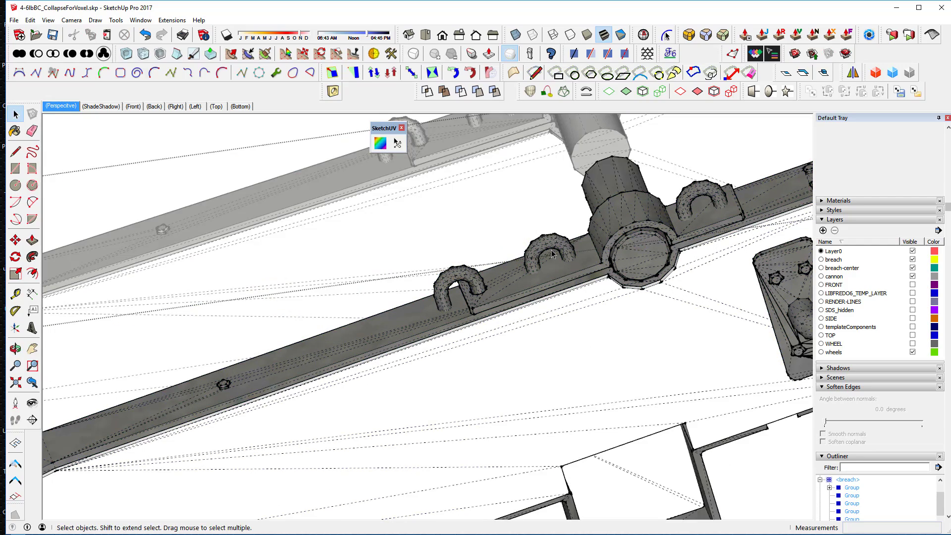
double_click(553, 254)
click(559, 268)
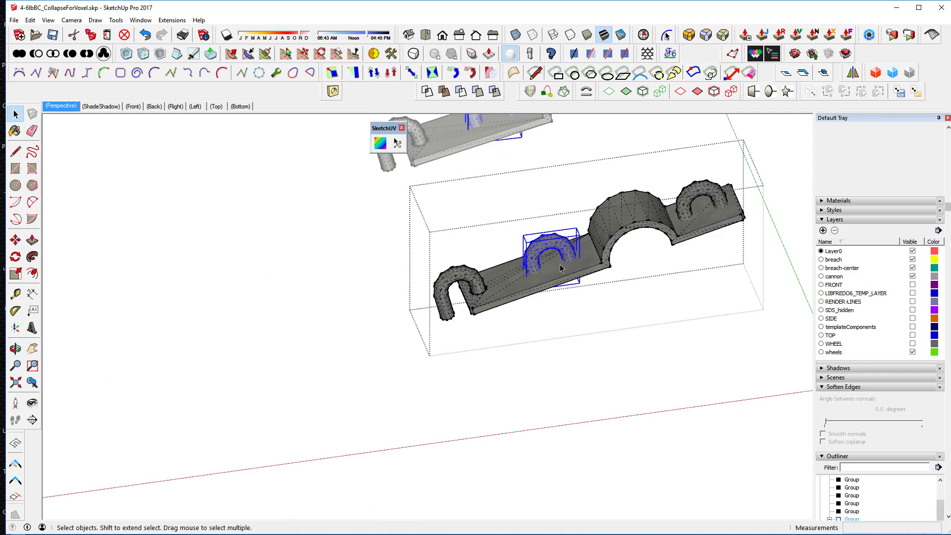
middle_drag(559, 268, 492, 128)
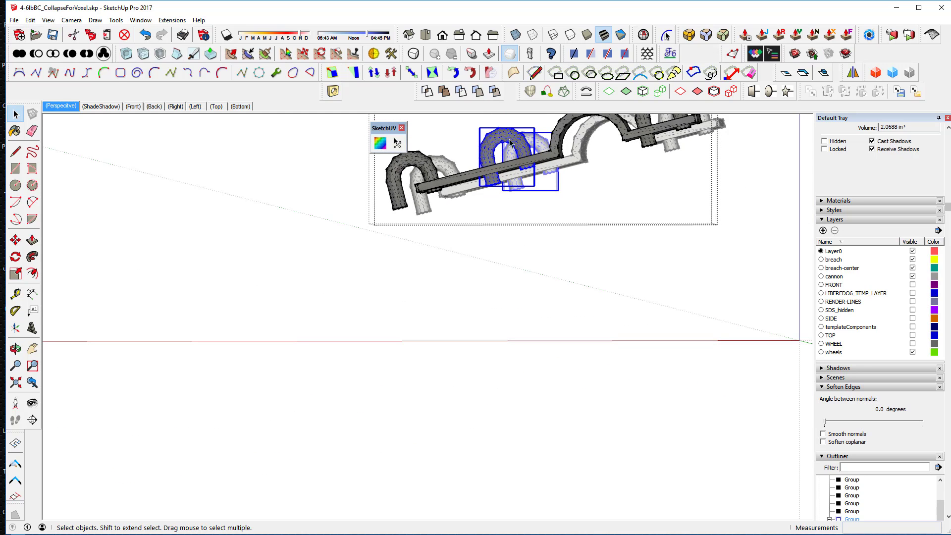
Open the U-shaped loop group for editing, examine its tube ends from below and select a face on its leg.
double_click(516, 137)
middle_drag(516, 136, 486, 158)
scroll(501, 187, up, 5)
middle_drag(501, 211, 525, 286)
click(522, 286)
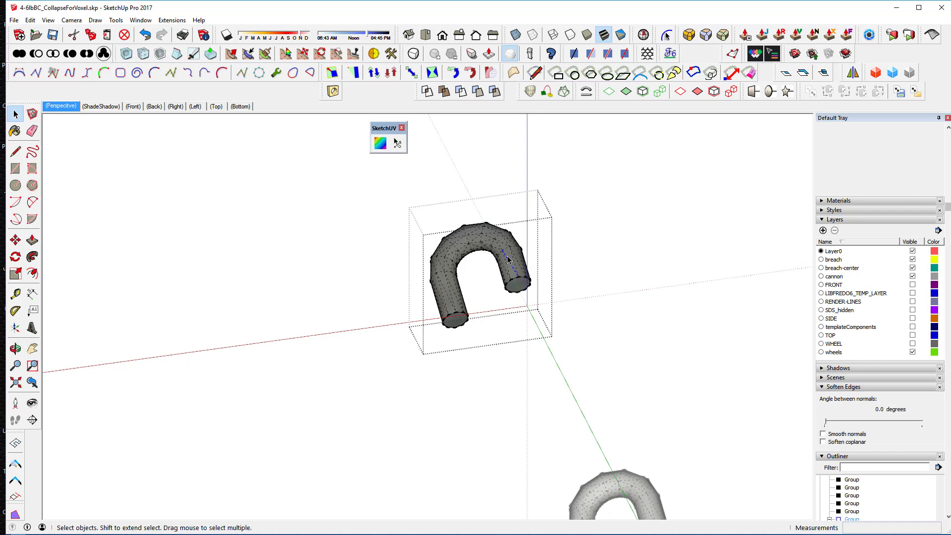
Check the whole U-shaped loop for errors with Solid Inspector and exit back to the bracket group.
triple_click(507, 255)
click(644, 34)
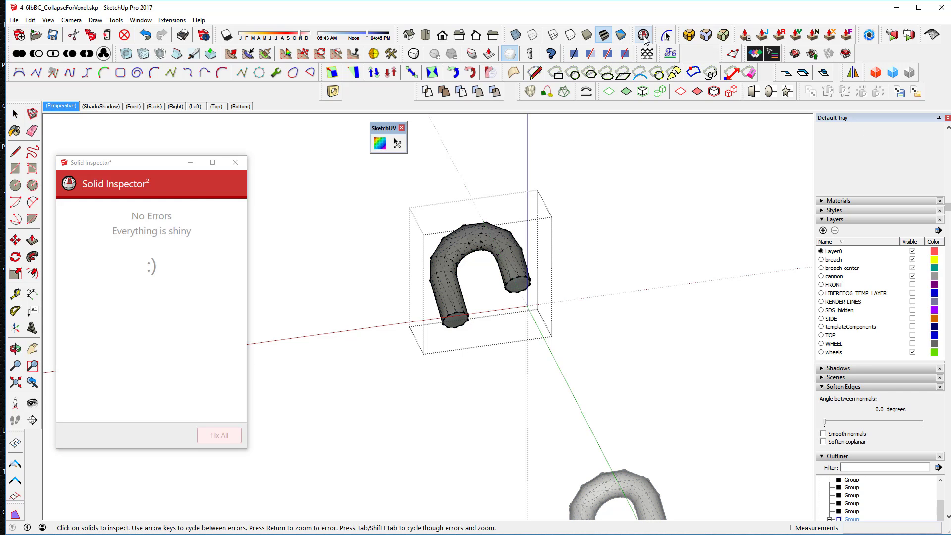
click(236, 164)
click(251, 221)
middle_drag(251, 221, 556, 368)
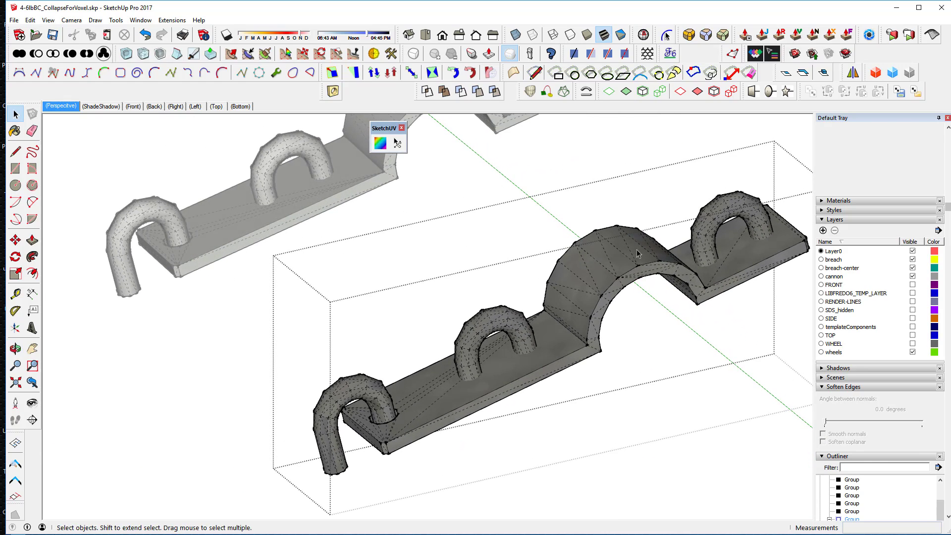
Union the bracket's curved plate with the two U-shaped loops on either side of its arch, and exit the bracket group.
key(ctrl+a)
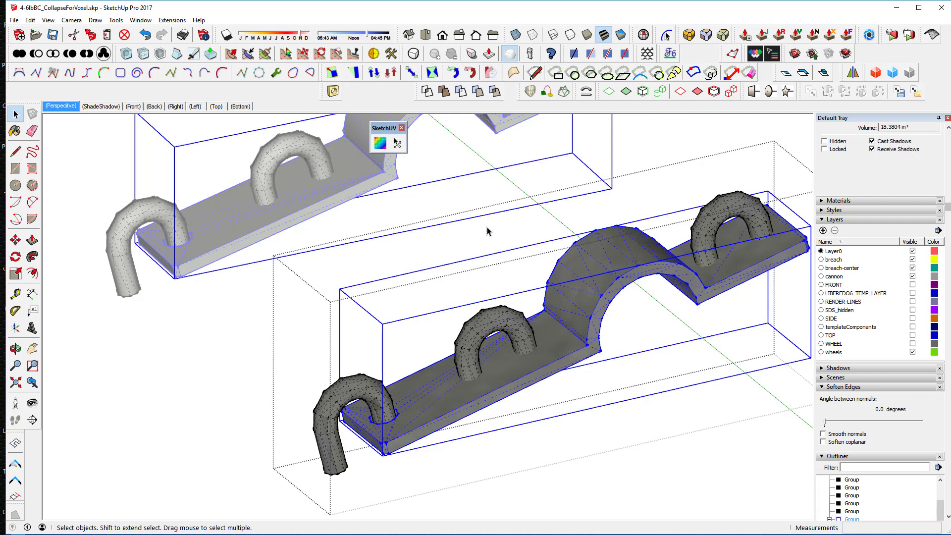
click(408, 249)
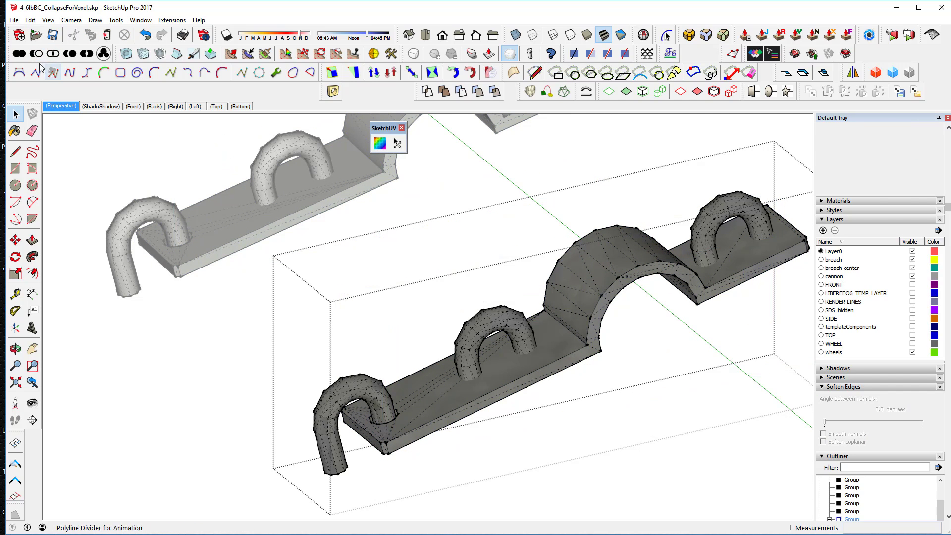
click(21, 57)
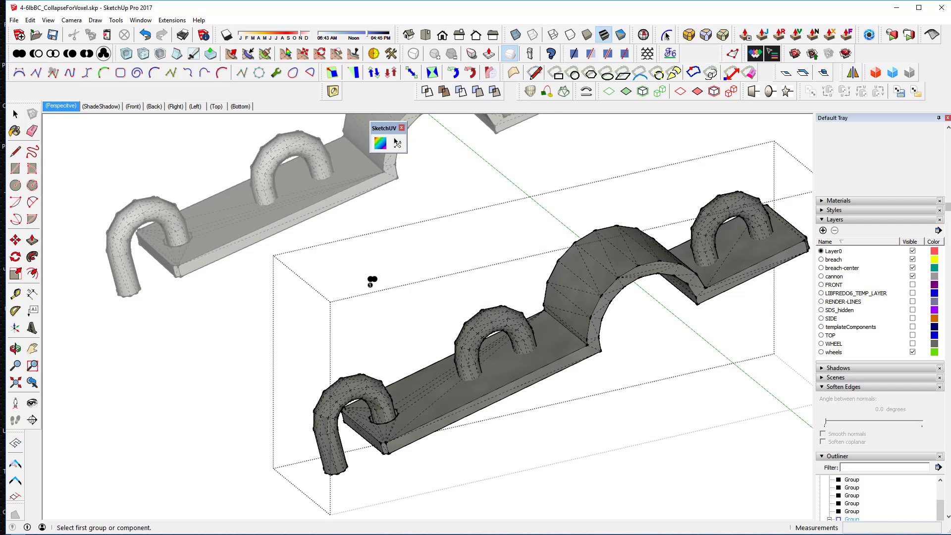
click(534, 353)
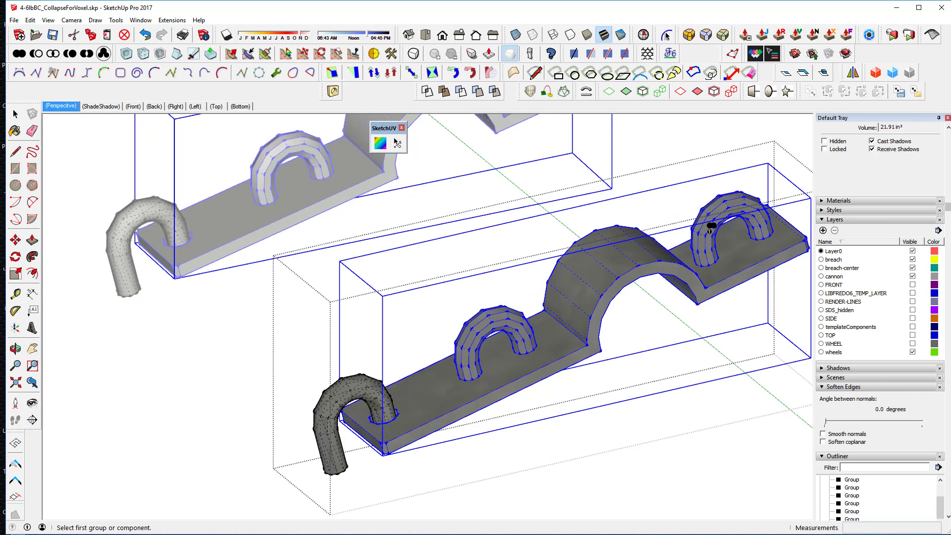
key(Escape)
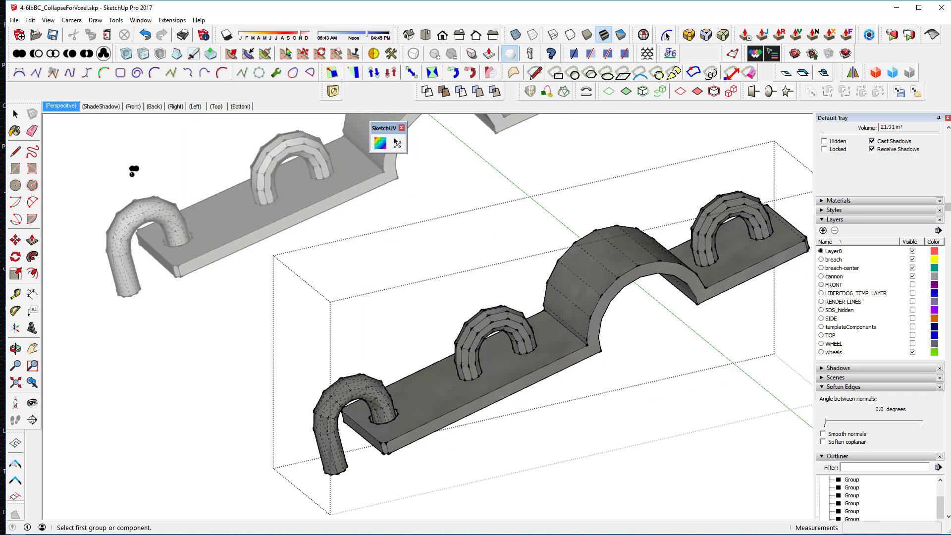
click(16, 114)
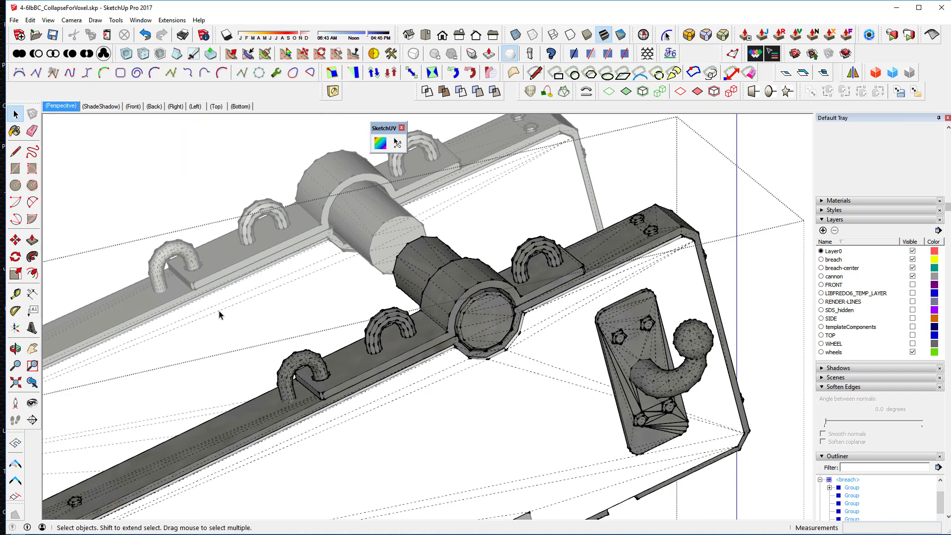
Select the six bolt heads on the straps under the carriage's side beam and cut them out.
scroll(221, 314, down, 3)
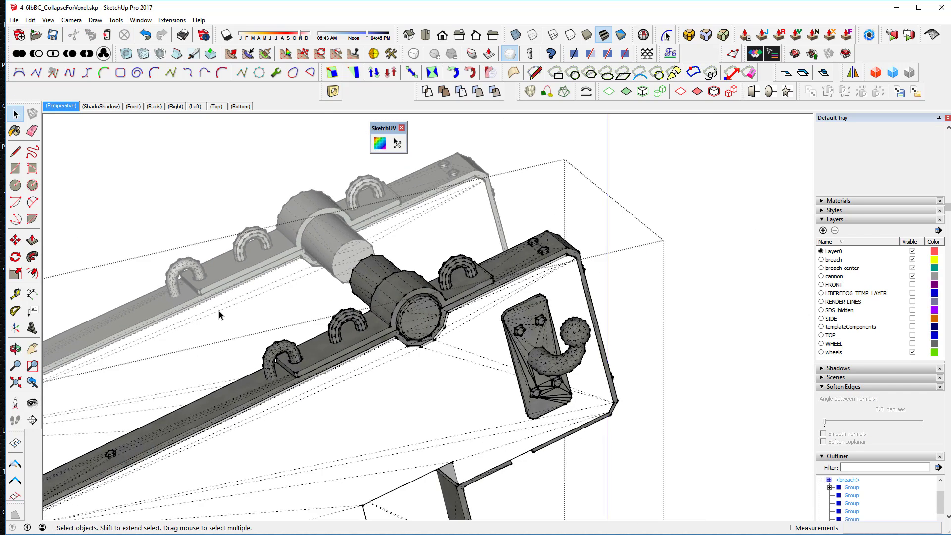
middle_drag(220, 309, 263, 287)
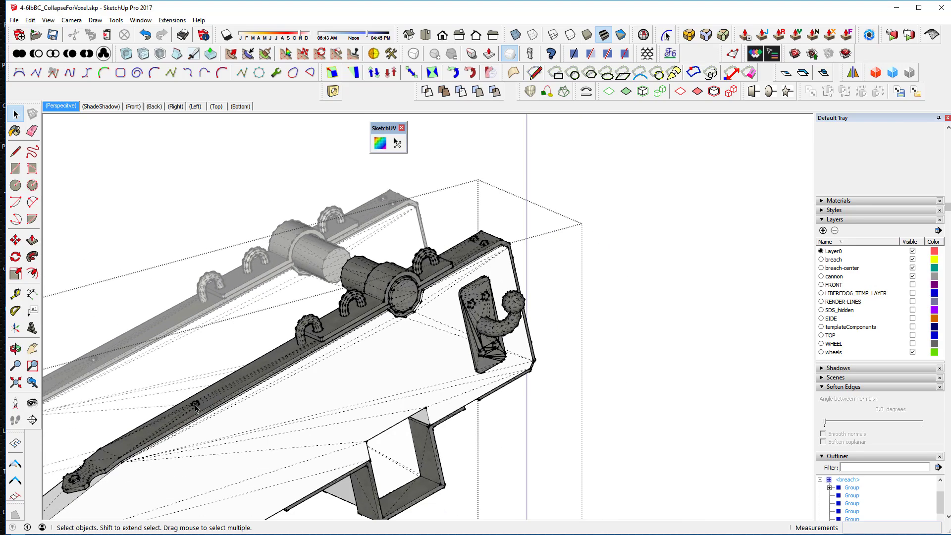
click(195, 404)
middle_drag(198, 408, 291, 451)
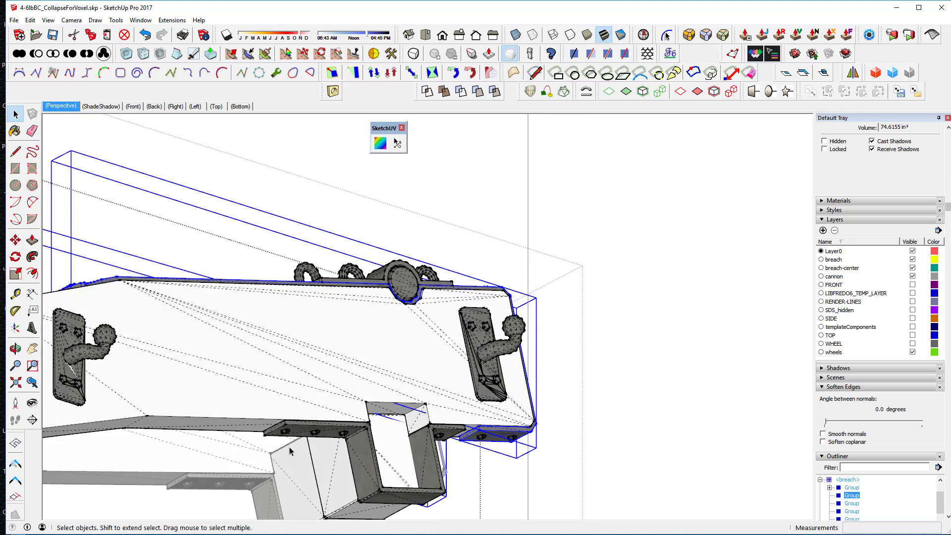
click(317, 435)
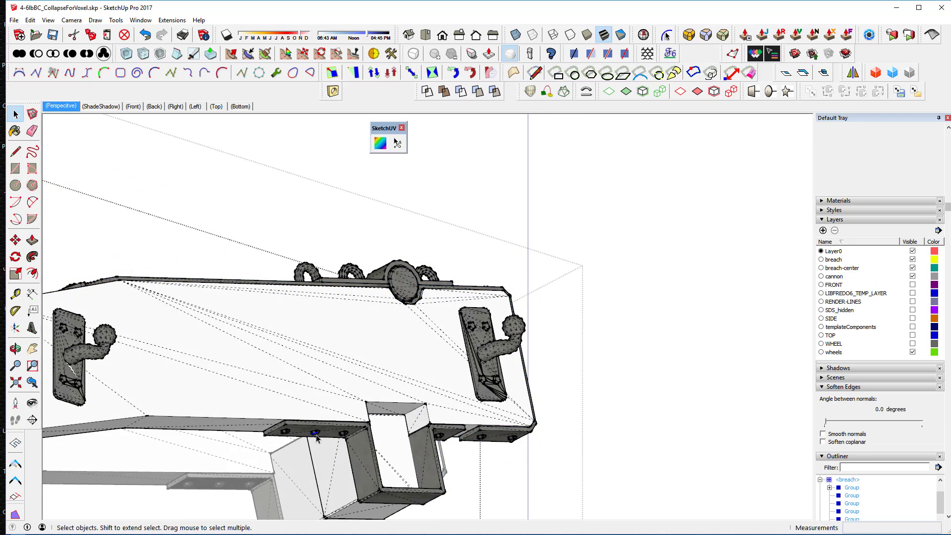
scroll(328, 436, up, 3)
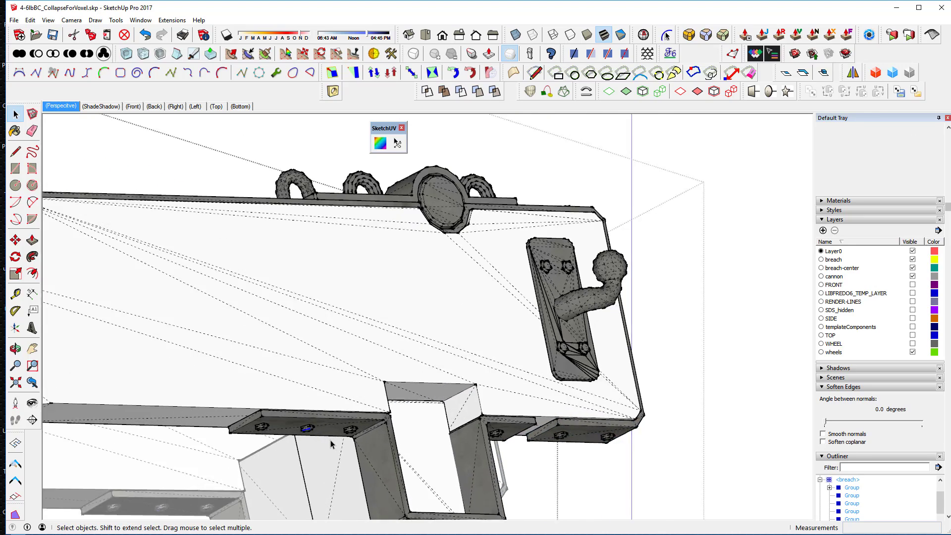
middle_drag(328, 437, 277, 250)
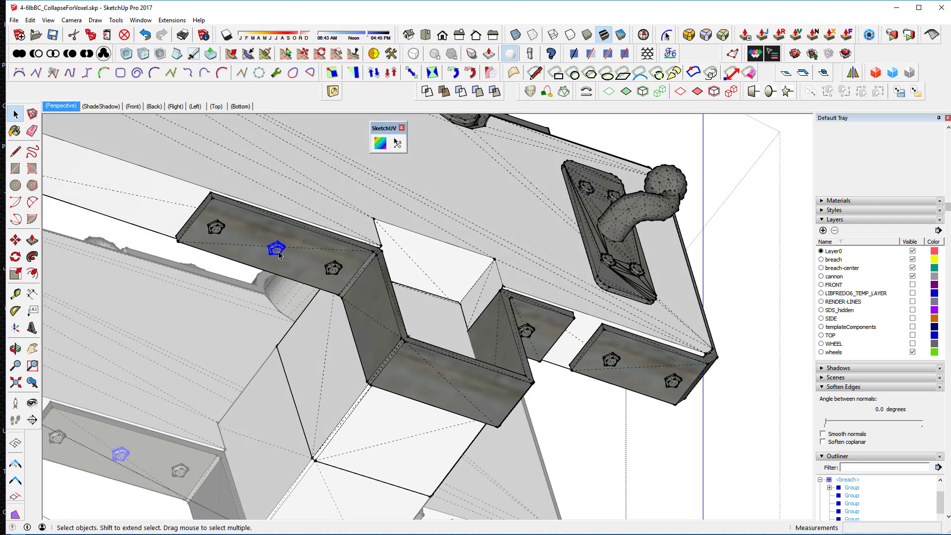
shift+click(214, 230)
shift+click(528, 331)
shift+click(676, 383)
key(Delete)
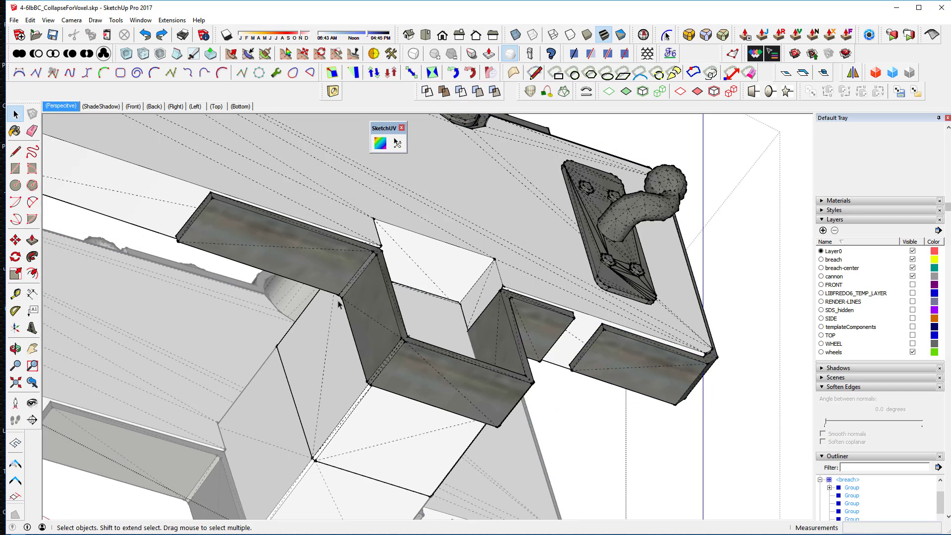
Paste the bolt heads in place inside the stepped strap's group and cut the two that lie beyond the strap.
click(322, 274)
double_click(321, 274)
key(ctrl+shift+v)
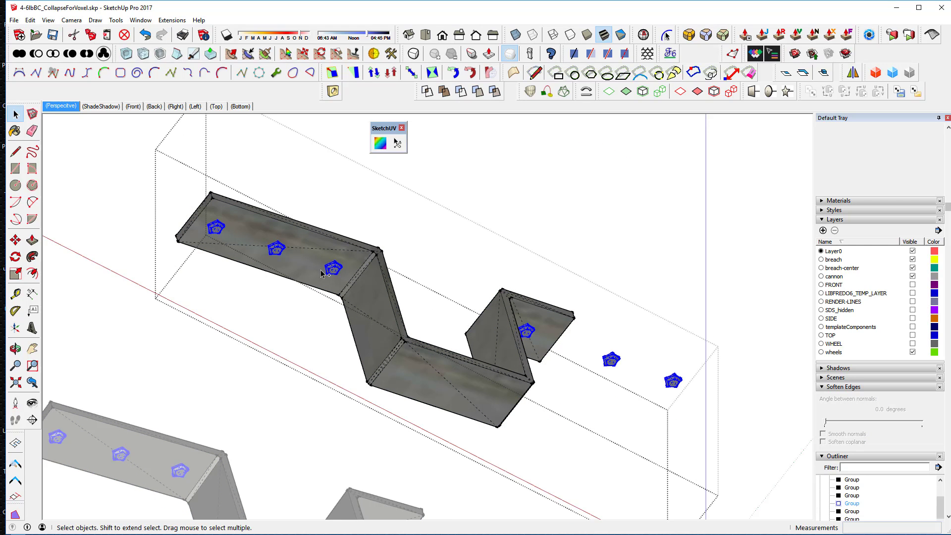
middle_drag(403, 331, 440, 352)
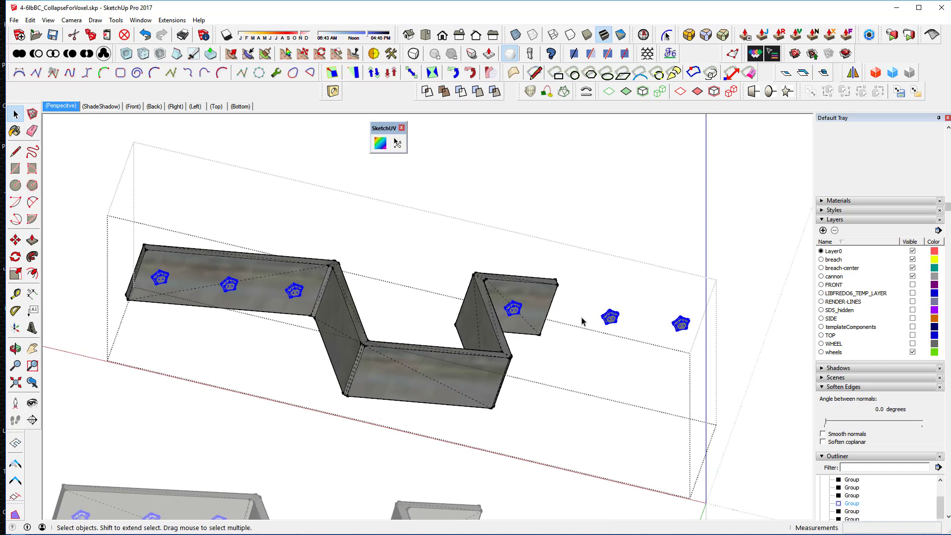
click(594, 292)
drag(594, 276, 695, 356)
key(Delete)
Check which bolt heads inside the stepped strap's group are joined to the strap by selecting its connected geometry and individual bolts.
middle_drag(350, 311, 229, 323)
key(ctrl+a)
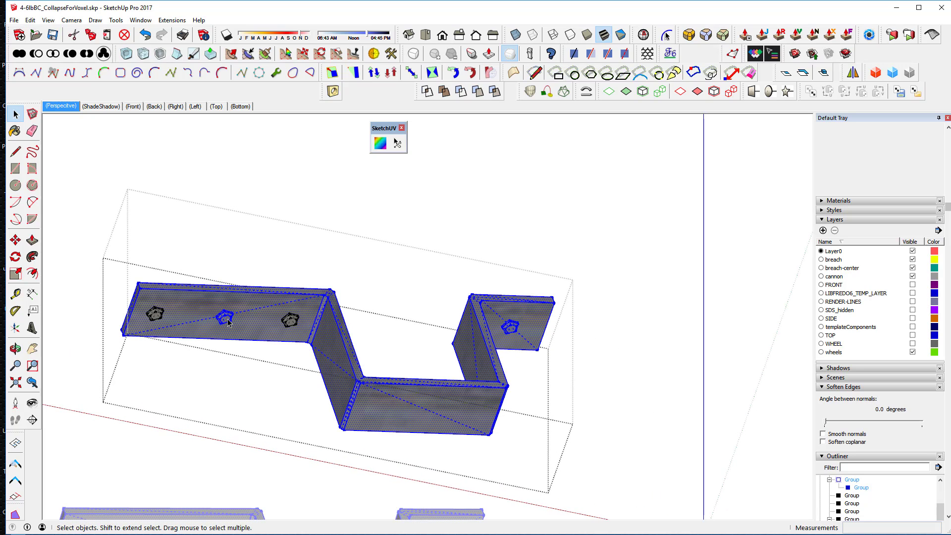
click(287, 321)
key(ctrl+shift+i)
key(Delete)
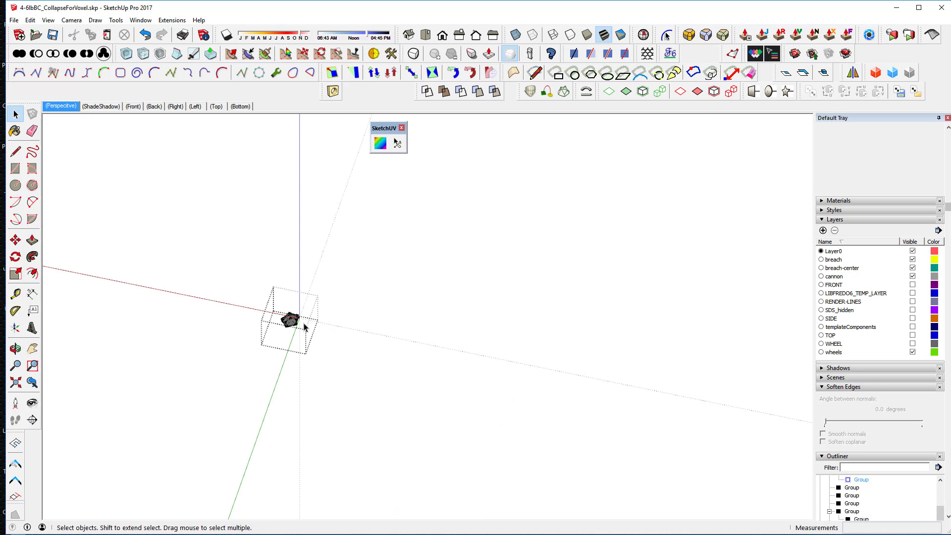
key(ctrl+z)
click(292, 322)
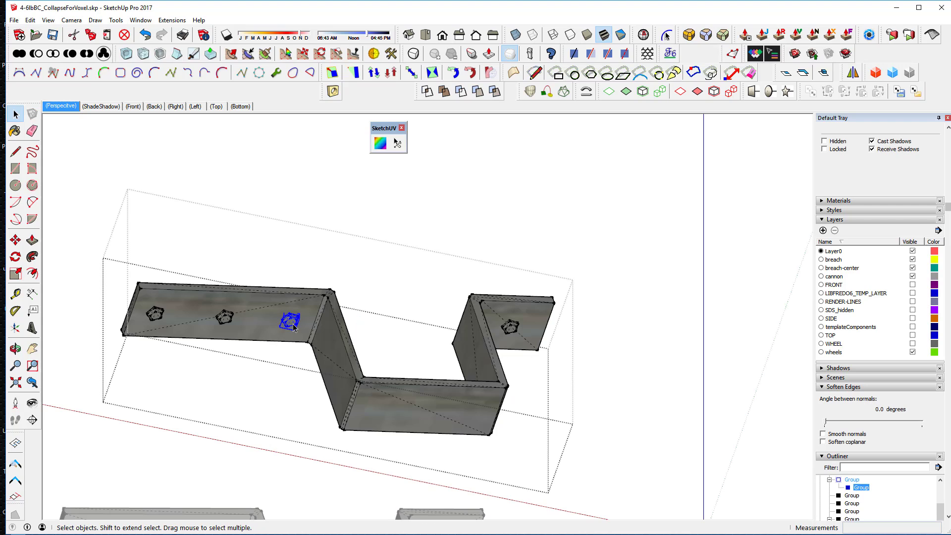
key(ctrl+shift+i)
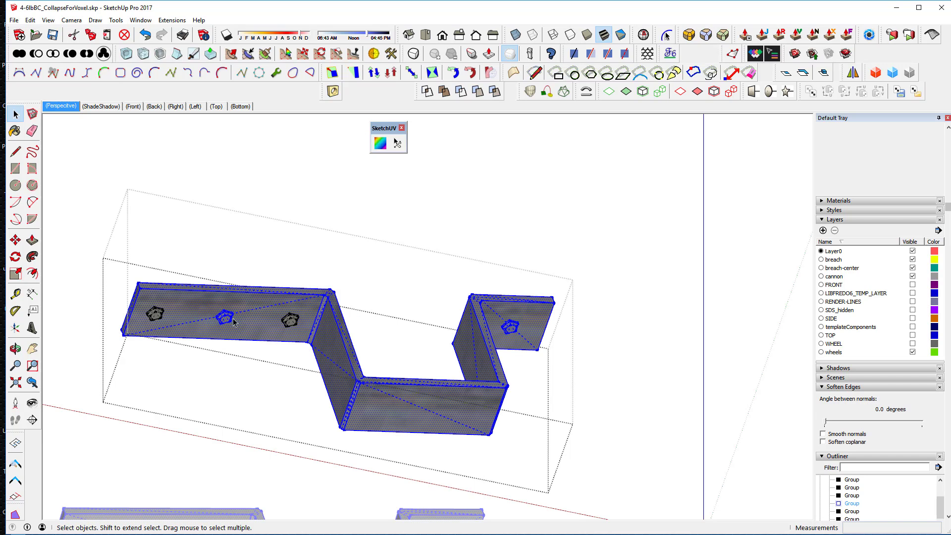
click(156, 319)
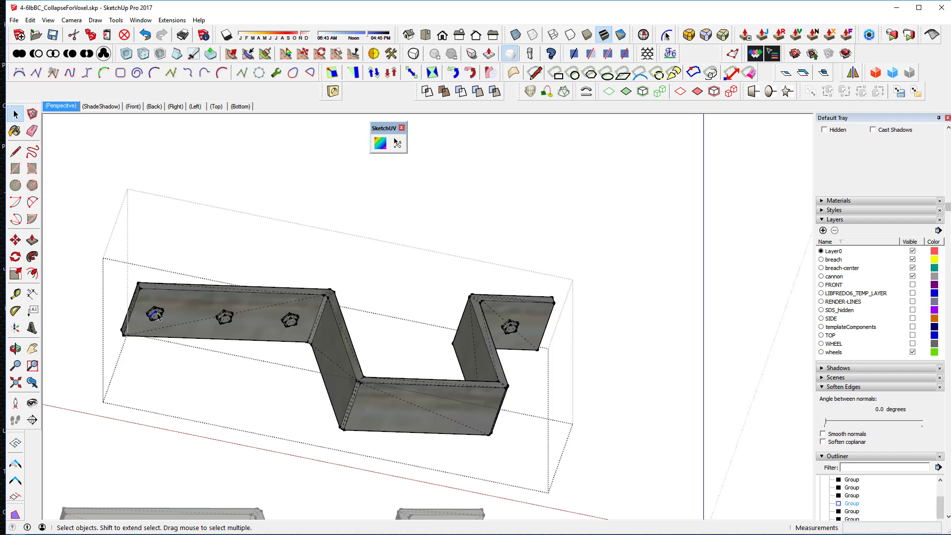
click(292, 322)
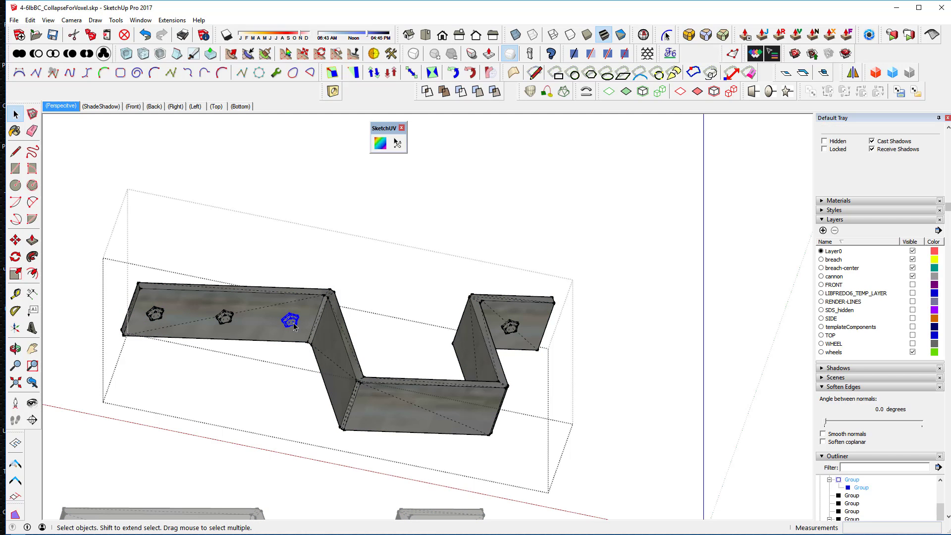
Select everything in the stepped strap's group, intersect the faces of the strap and bolt heads, and exit the group.
scroll(293, 321, down, 2)
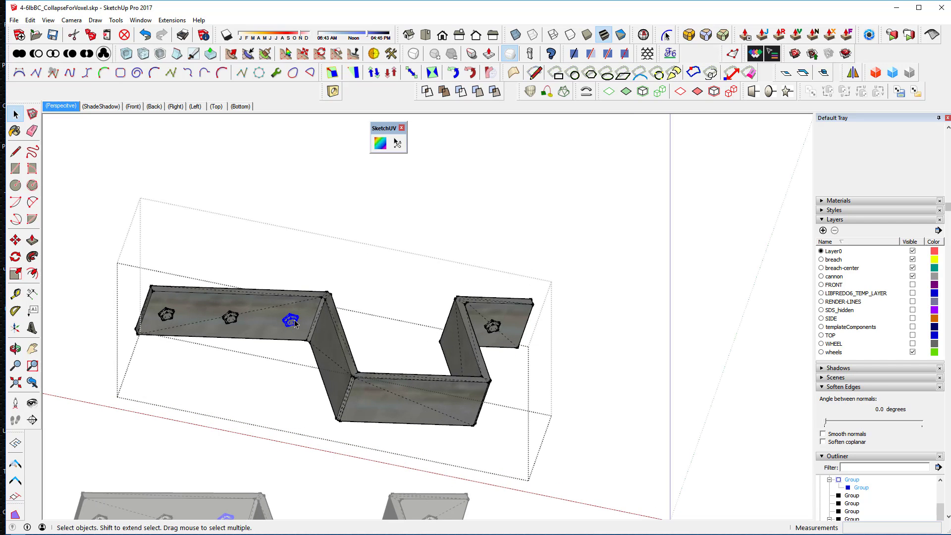
key(ctrl+a)
right_click(294, 309)
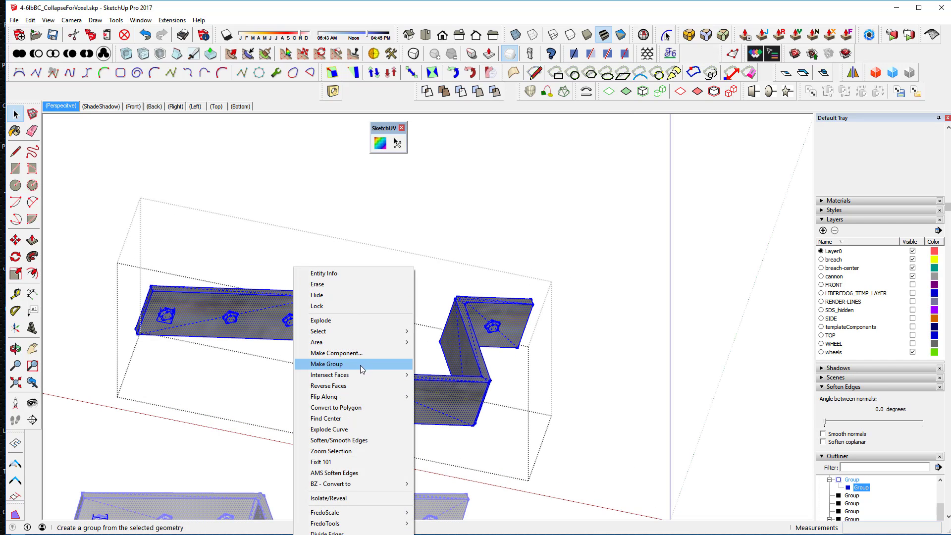
mouse_move(362, 375)
click(451, 397)
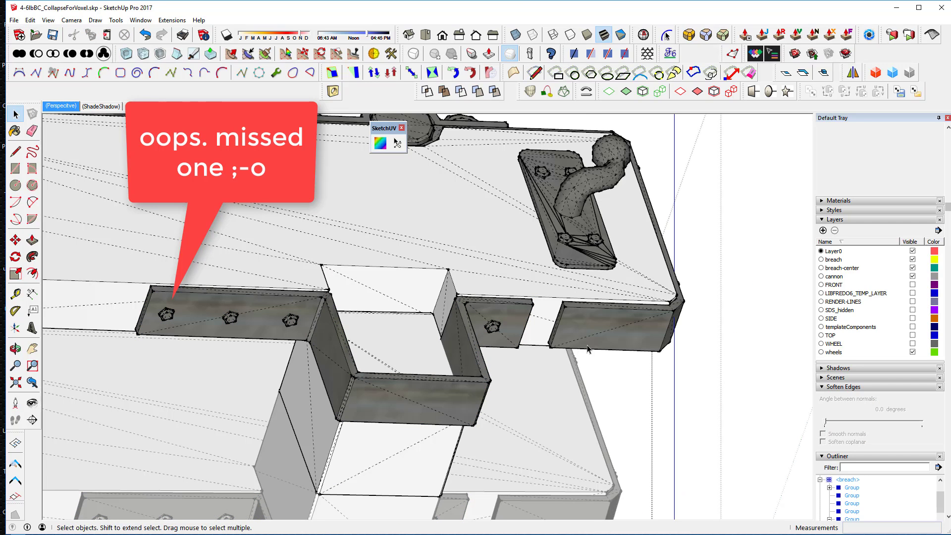
Paste the two cut bolt heads in place inside the long strap's group and intersect their faces with the strap.
click(609, 341)
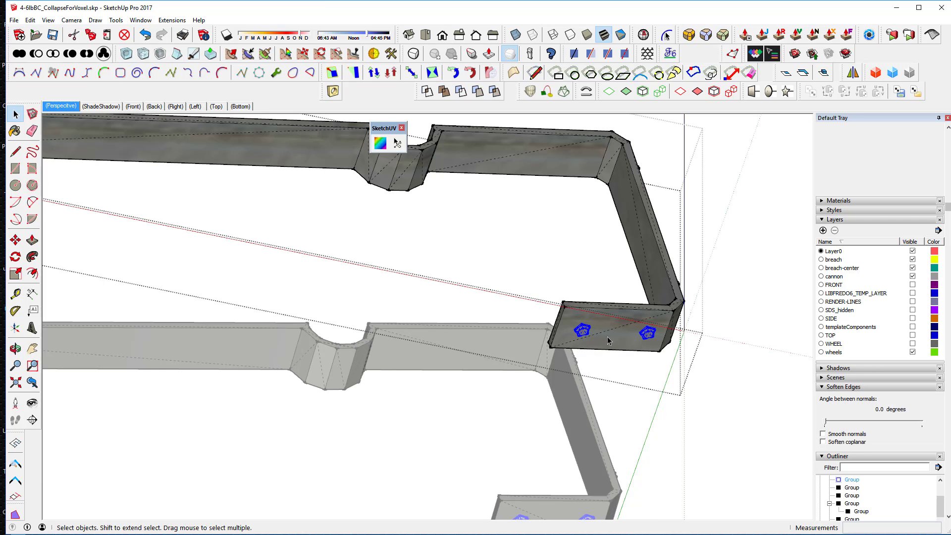
triple_click(609, 325)
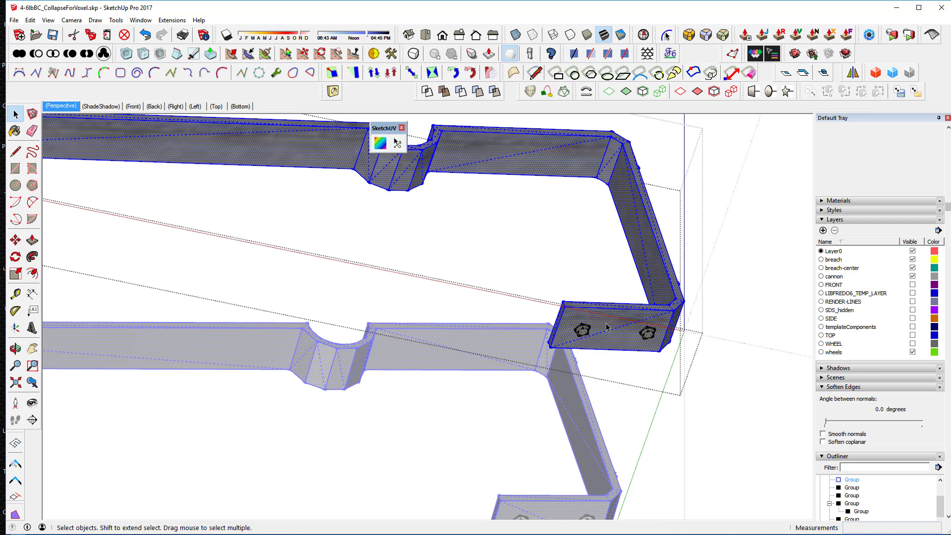
right_click(605, 324)
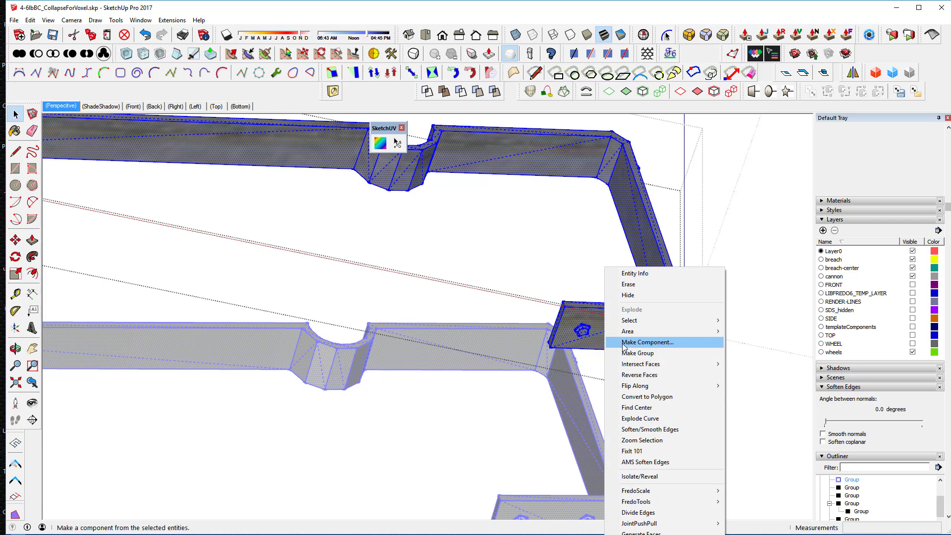
mouse_move(643, 364)
click(761, 386)
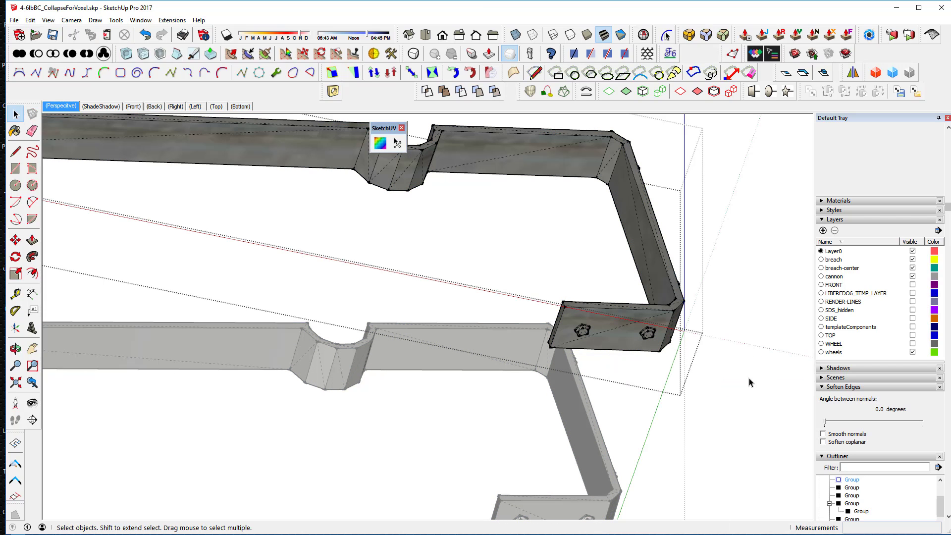
triple_click(603, 335)
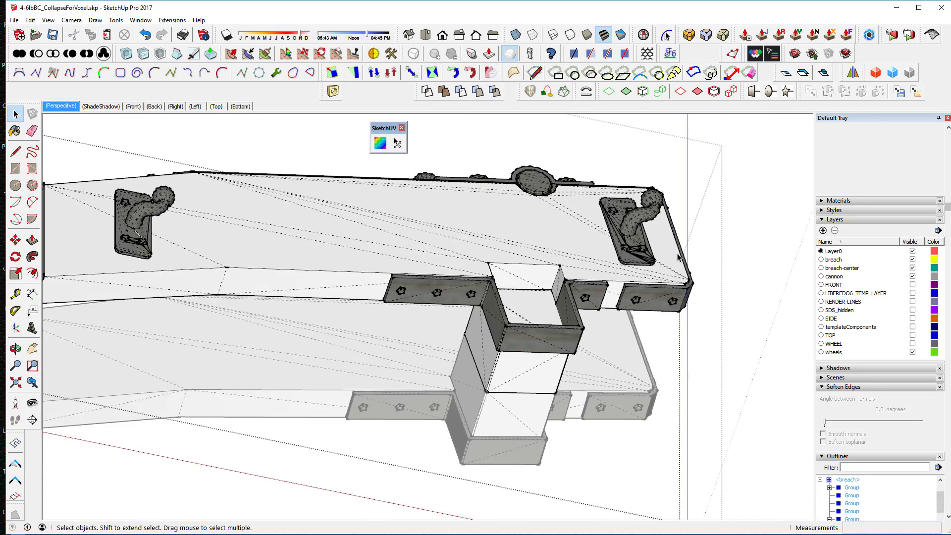
Exit the breach component to the whole cannon and select the barrel.
key(o)
drag(713, 277, 667, 291)
key(space)
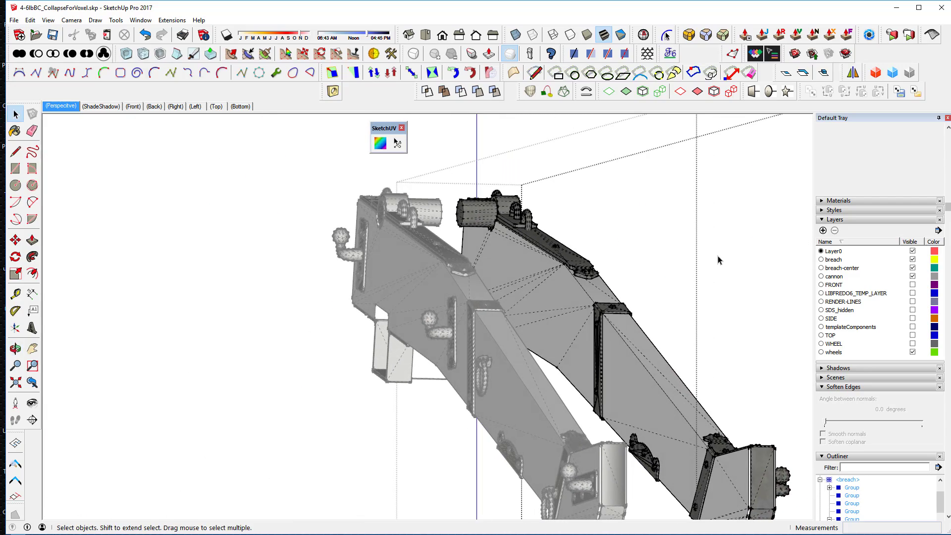
click(175, 262)
scroll(179, 261, down, 5)
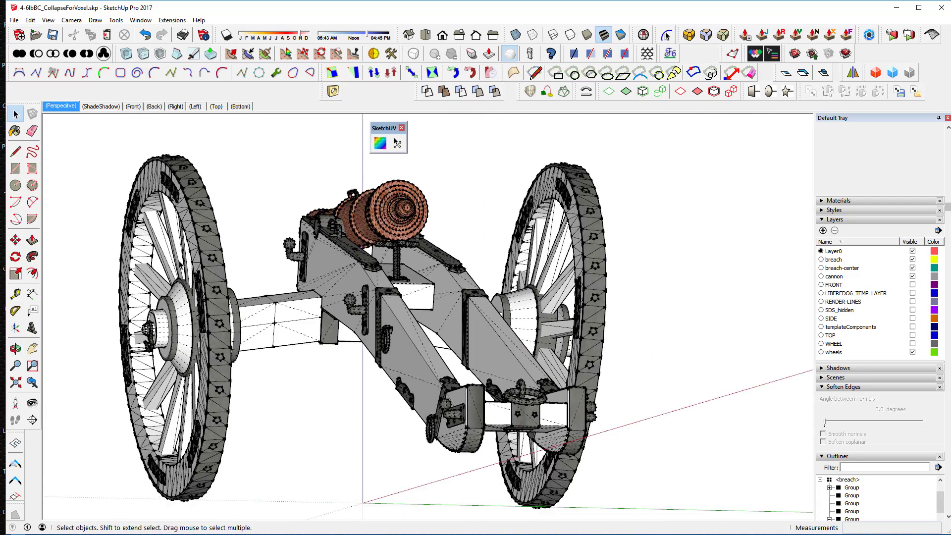
middle_drag(216, 245, 355, 240)
scroll(316, 305, down, 1)
click(348, 212)
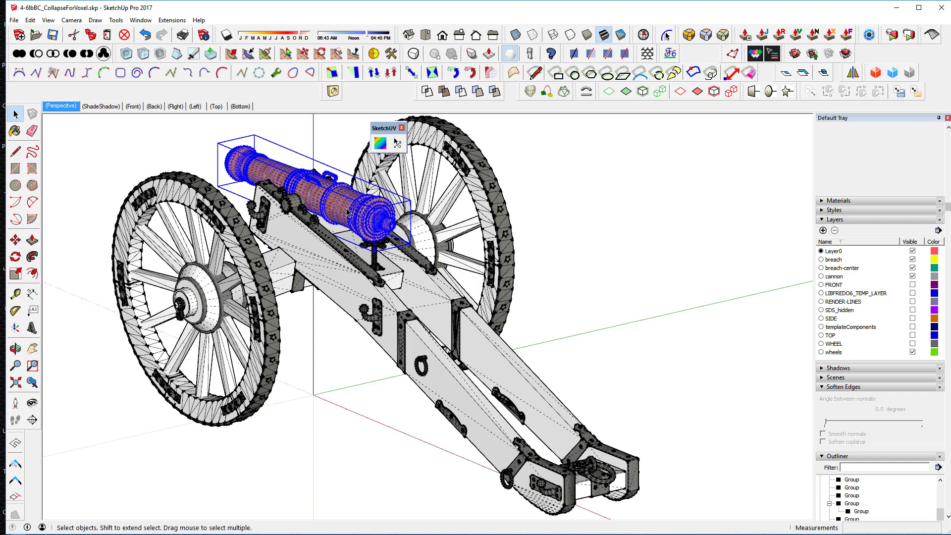
scroll(349, 213, down, 2)
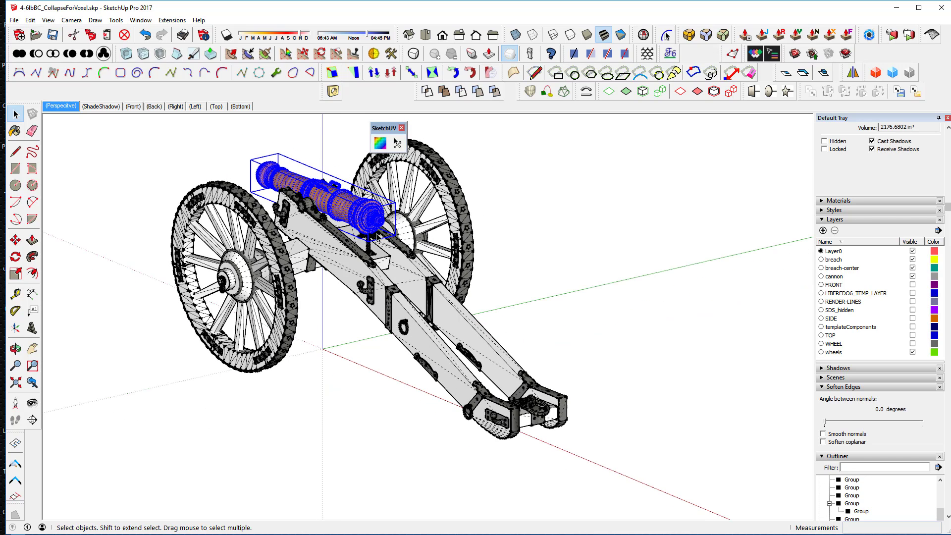
Save the cannon model under its current file name.
shift+middle_drag(376, 233, 384, 272)
click(14, 21)
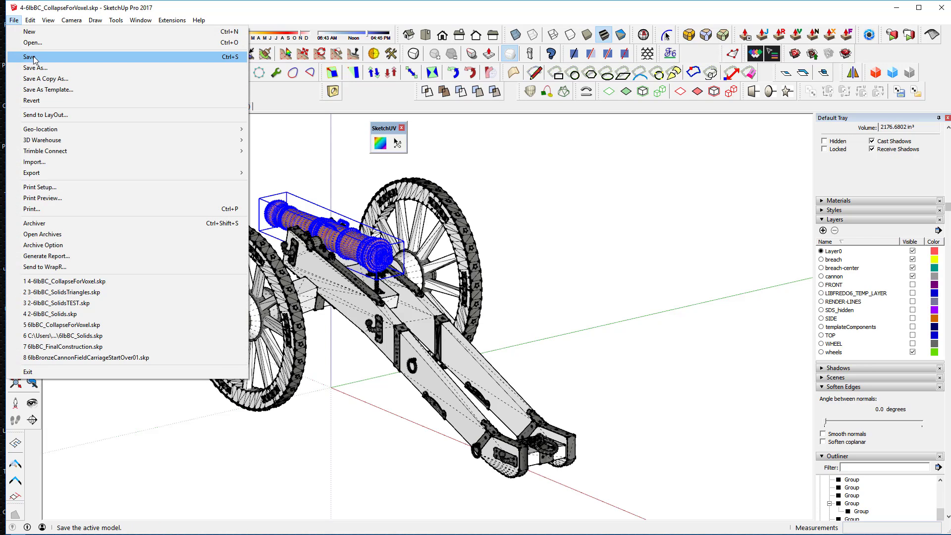
click(33, 59)
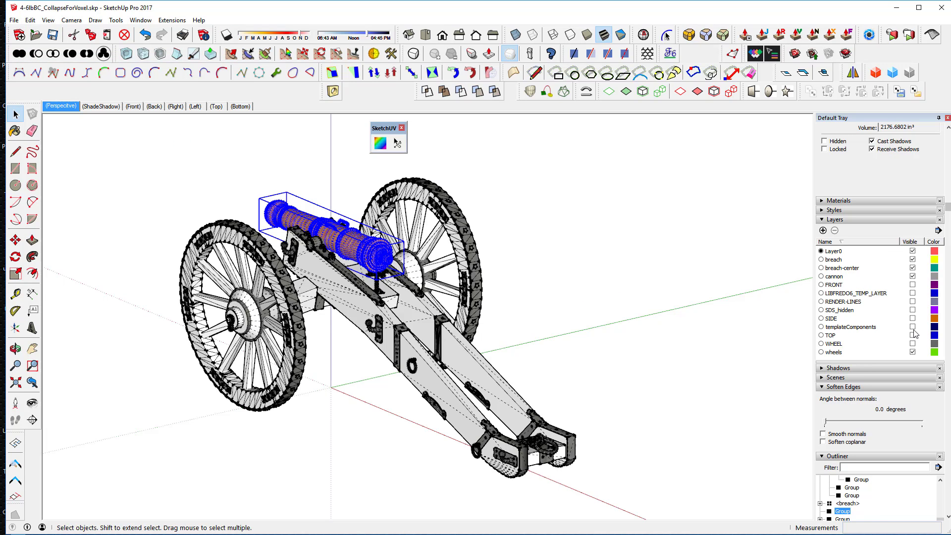
Delete the wheels, WHEEL, TOP, templateComponents, SIDE and SDS_hidden layers, moving their contents to the default layer.
click(861, 352)
click(834, 230)
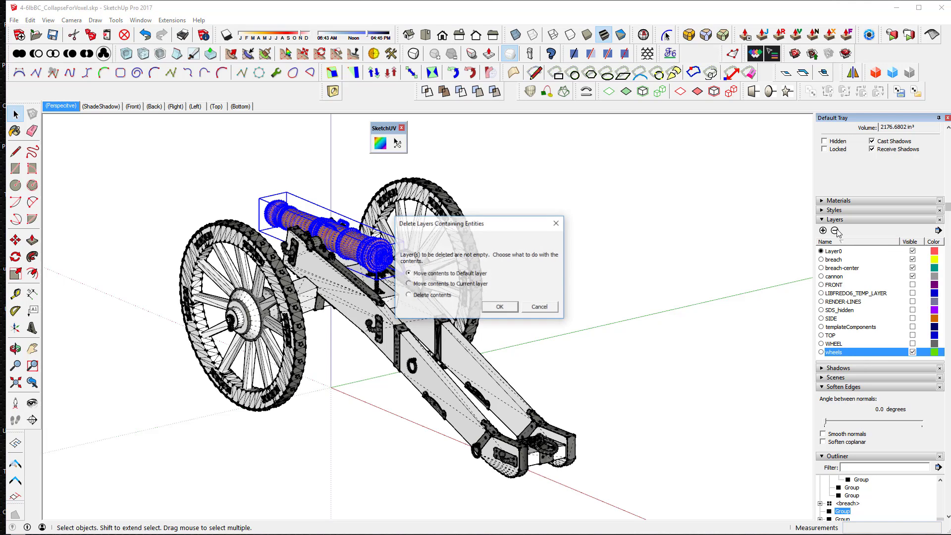
click(500, 307)
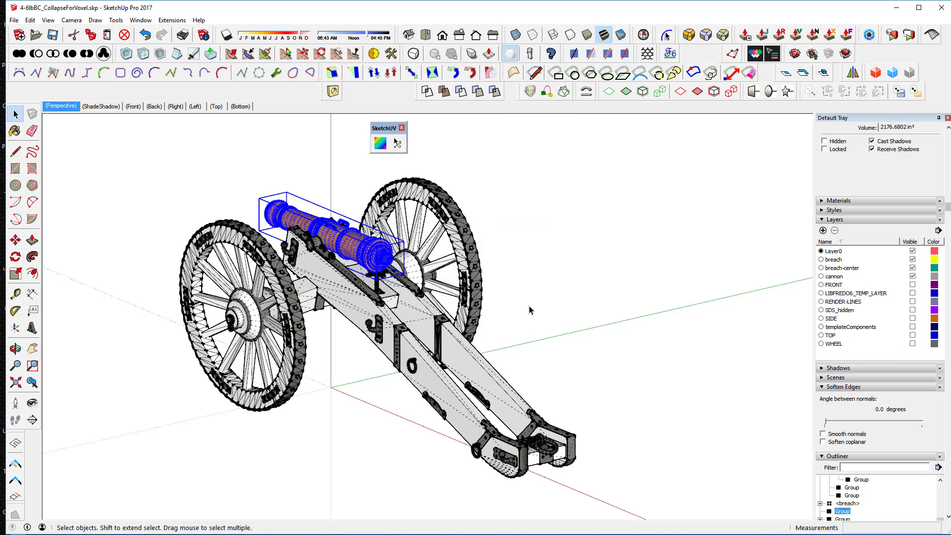
click(834, 230)
click(497, 306)
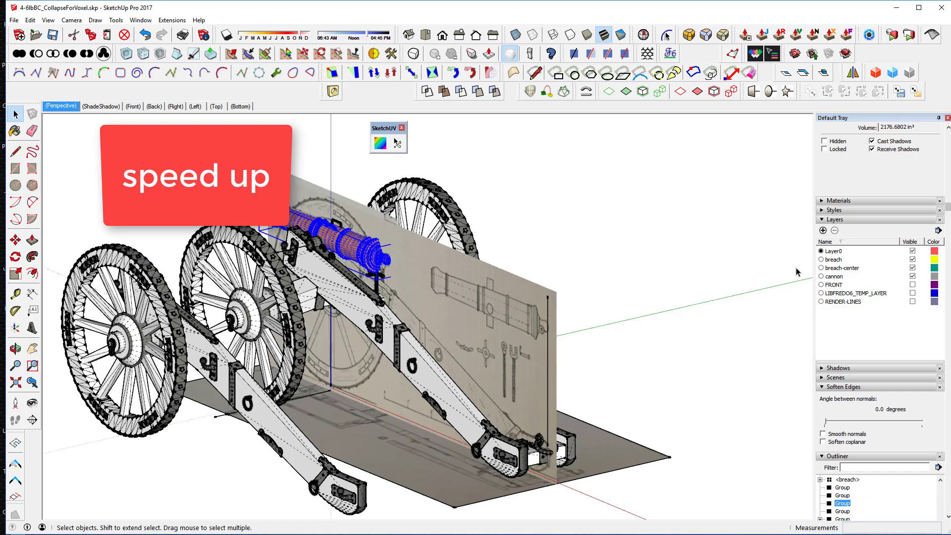
Delete the RENDER-LINES, LIBFREDO6_TEMP_LAYER, FRONT, cannon, breach-center and breach layers, moving their contents to the default layer.
click(843, 302)
click(834, 230)
click(500, 307)
click(856, 293)
click(834, 231)
click(833, 285)
click(834, 230)
click(500, 307)
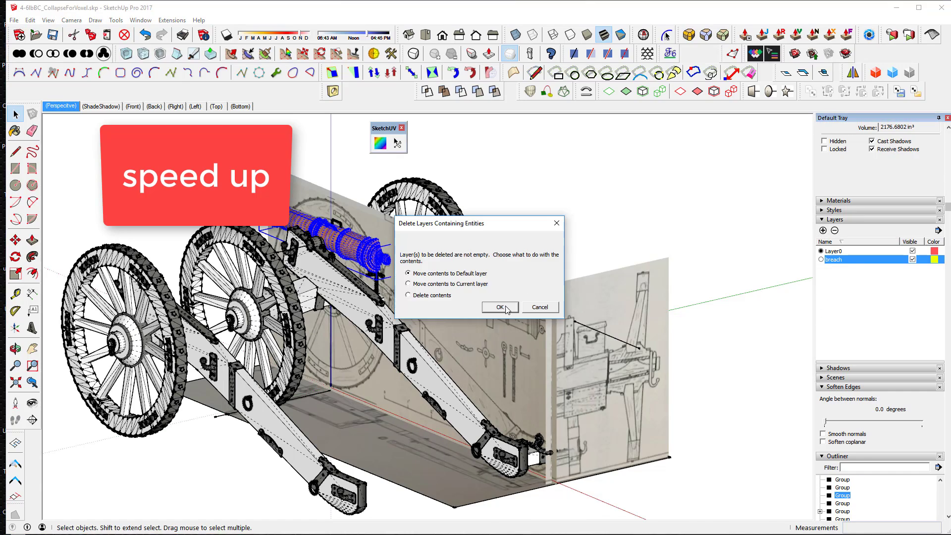
click(506, 310)
Delete the front-view, side-view and ground-plan reference images from the model.
middle_drag(550, 336, 630, 263)
click(657, 282)
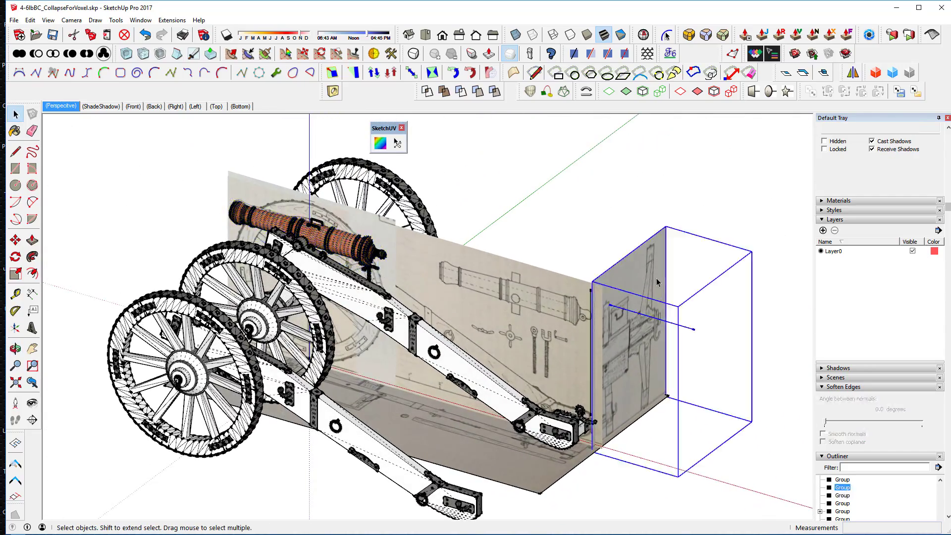
key(Delete)
click(654, 385)
key(Delete)
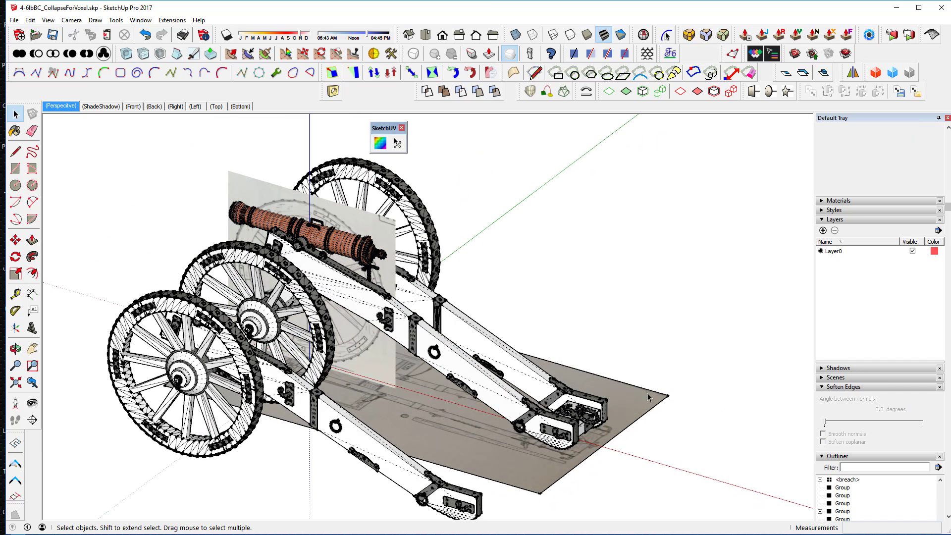
click(647, 396)
key(Delete)
Delete the spare carriage side, the spare wheel and the remaining wheel reference image behind the barrel.
click(406, 478)
key(Delete)
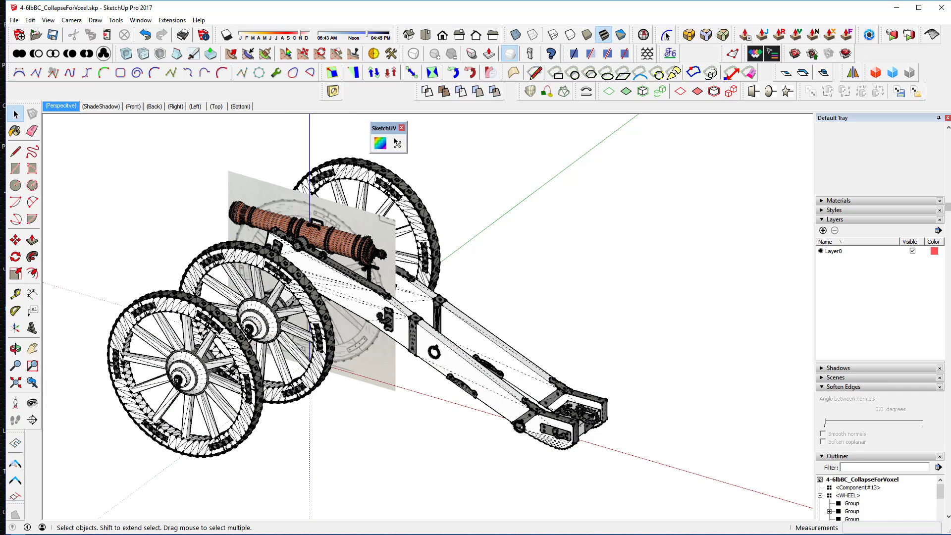
click(246, 386)
key(Delete)
scroll(337, 240, up, 6)
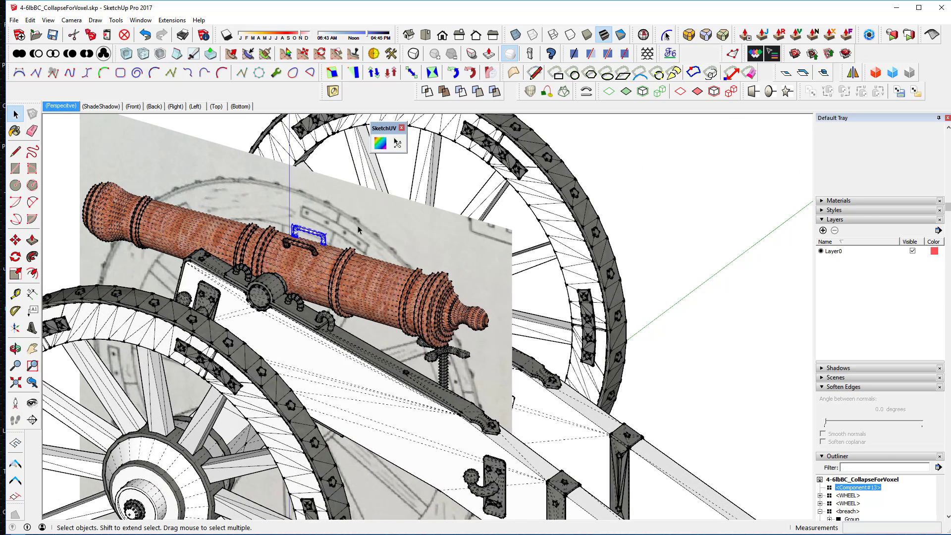
click(358, 226)
key(Delete)
Check the barrel group's contents by selecting all of its geometry, and exit to the whole cannon.
scroll(391, 243, down, 8)
middle_drag(544, 280, 396, 242)
scroll(387, 263, up, 5)
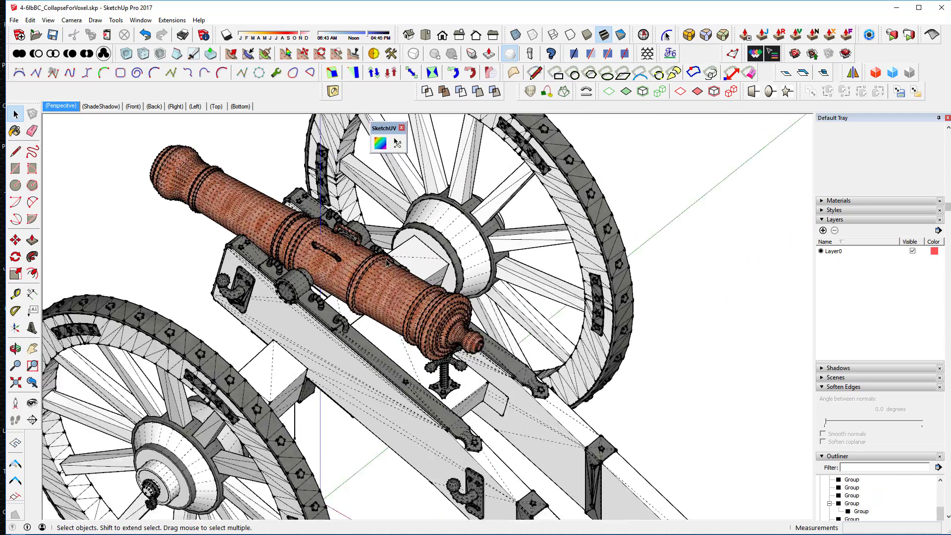
scroll(386, 262, up, 2)
double_click(375, 290)
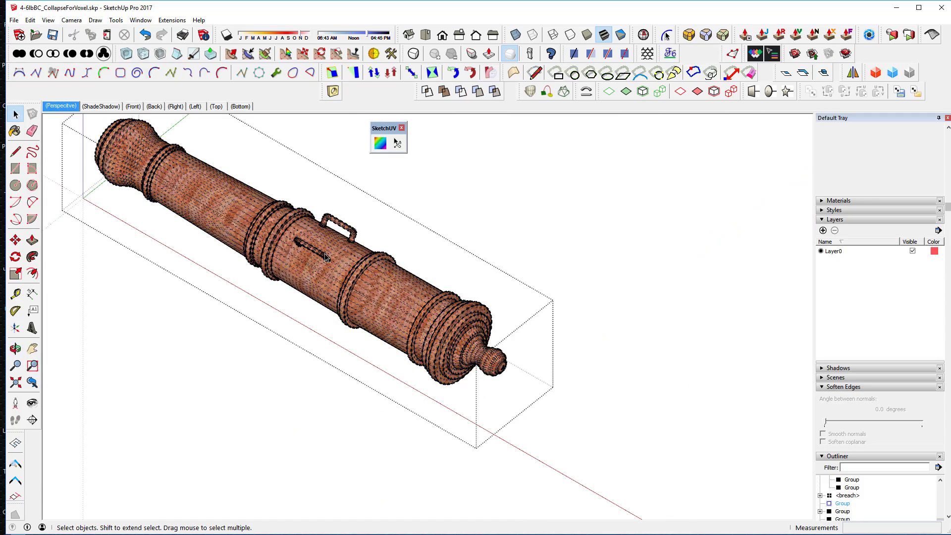
key(ctrl+a)
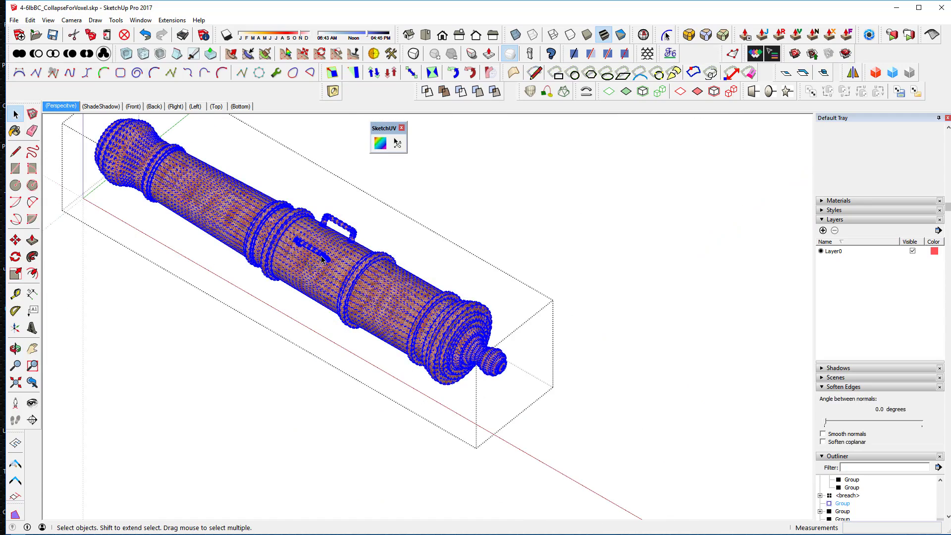
click(607, 277)
scroll(607, 279, down, 5)
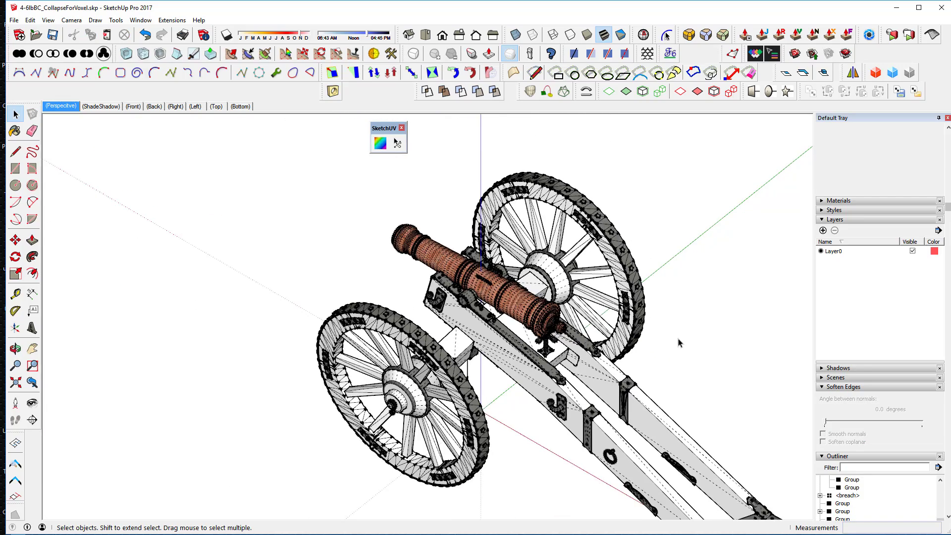
middle_drag(688, 341, 584, 275)
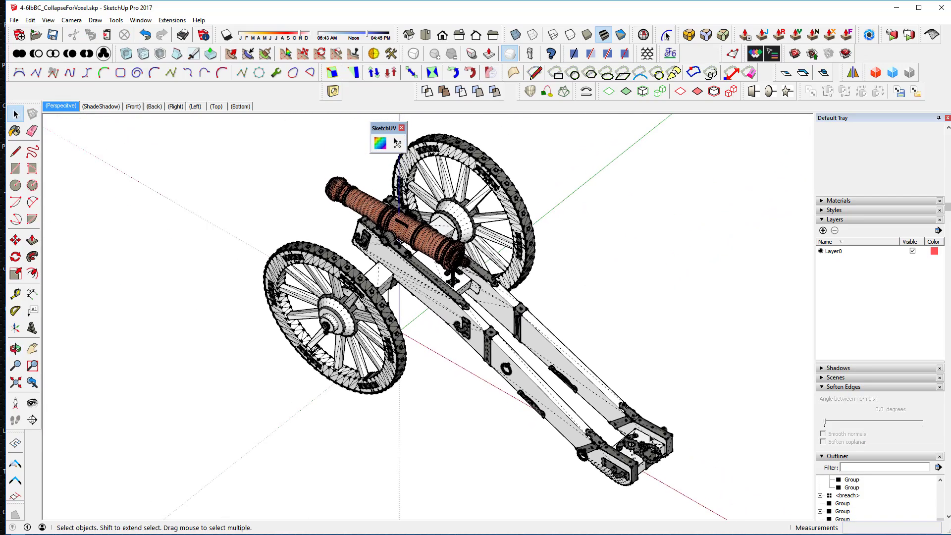
Inside the trail block's nested ironwork group, select the strap, loops, ring and bolts, intersect their faces with the selection, and exit that group.
scroll(665, 469, up, 2)
scroll(665, 469, up, 3)
double_click(603, 433)
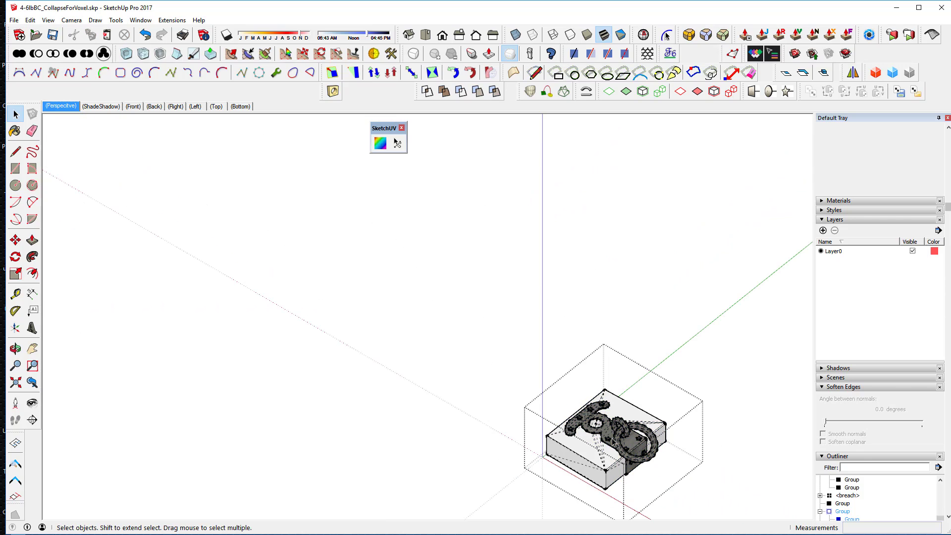
click(613, 441)
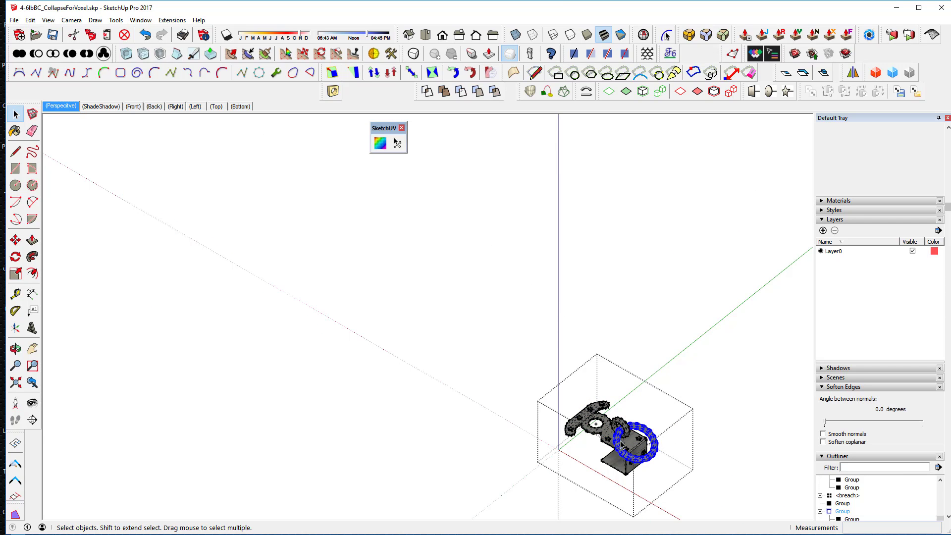
middle_drag(622, 444, 620, 326)
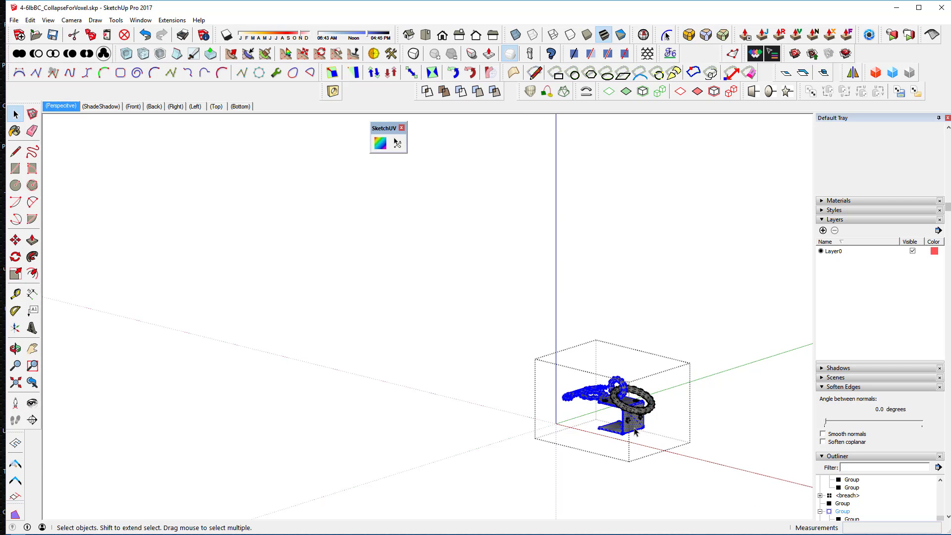
middle_drag(635, 432, 566, 382)
scroll(623, 488, up, 2)
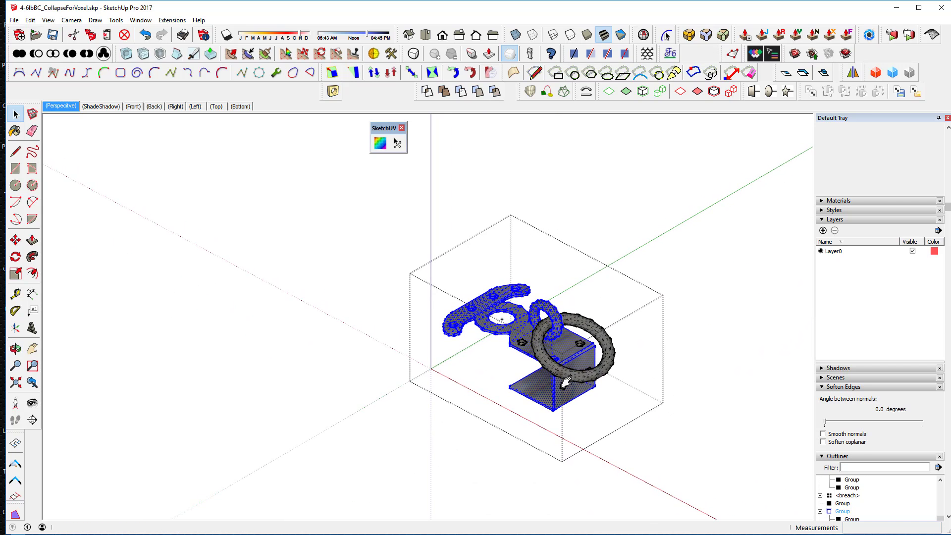
shift+click(549, 342)
right_click(563, 349)
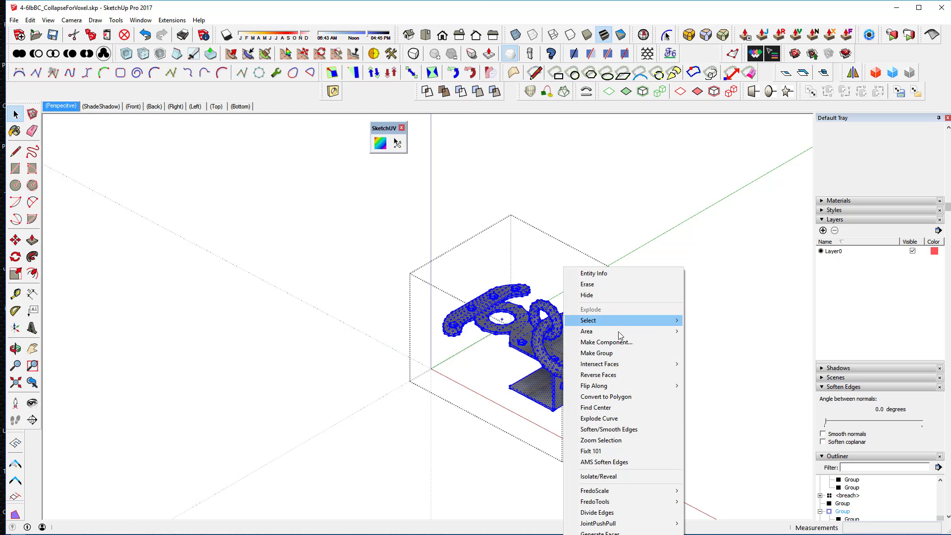
mouse_move(619, 363)
click(720, 385)
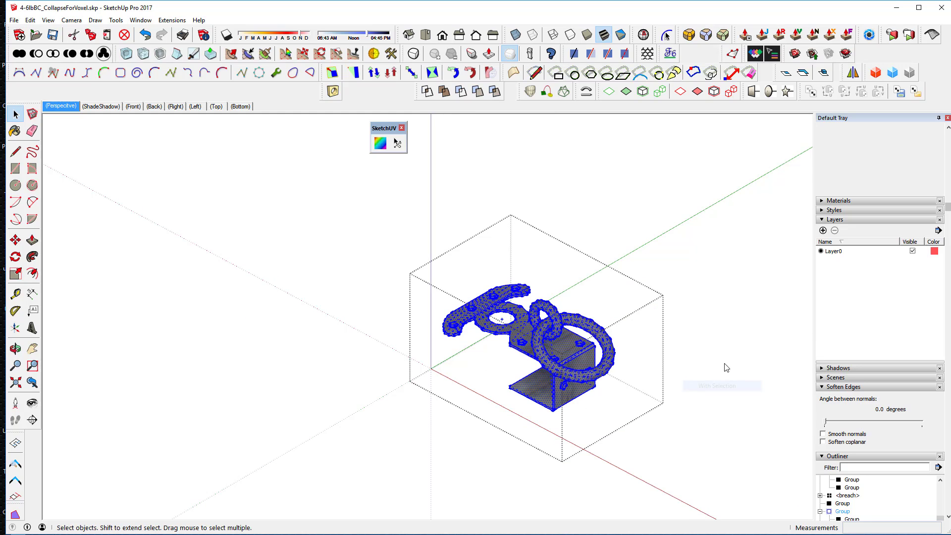
click(695, 301)
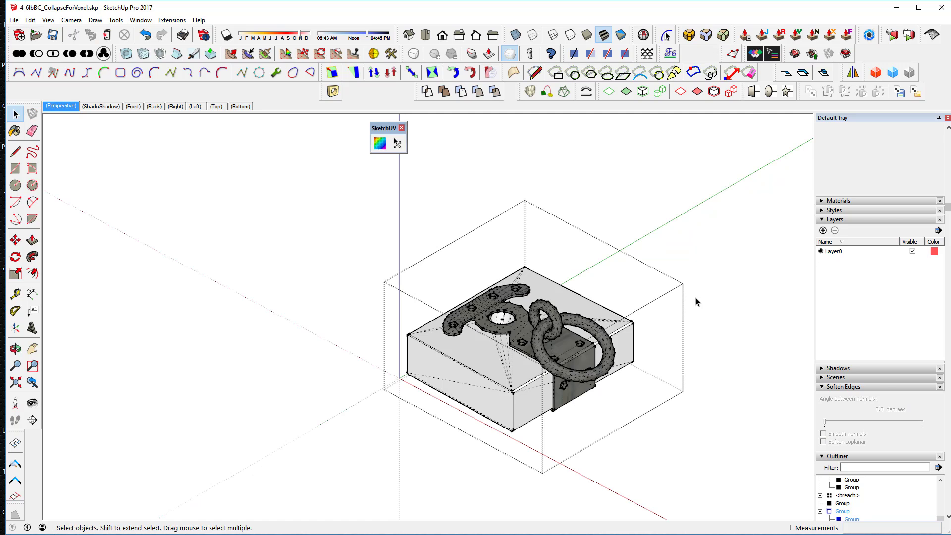
Check which parts of the trail block and its ironwork are joined by selecting the connected geometry of the block, ring and bolts.
scroll(503, 379, down, 3)
triple_click(541, 359)
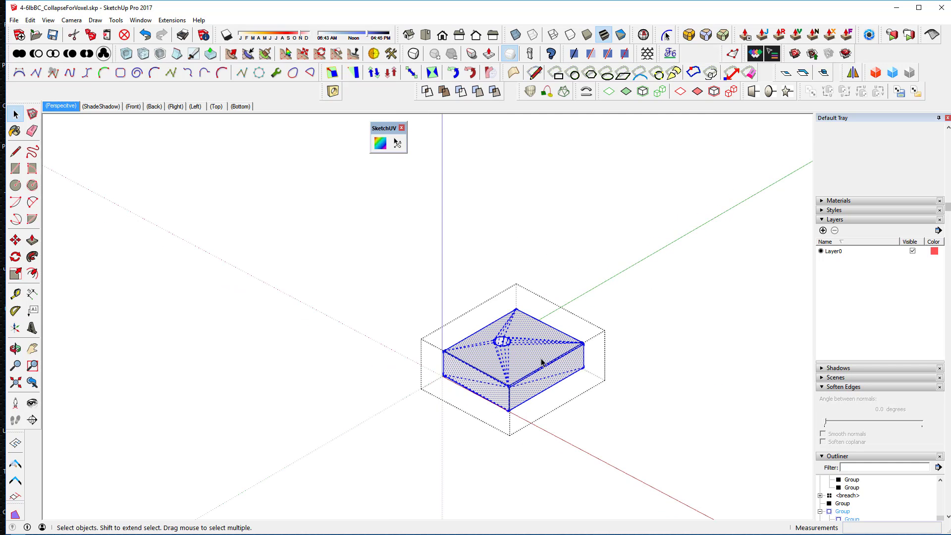
click(648, 345)
triple_click(544, 372)
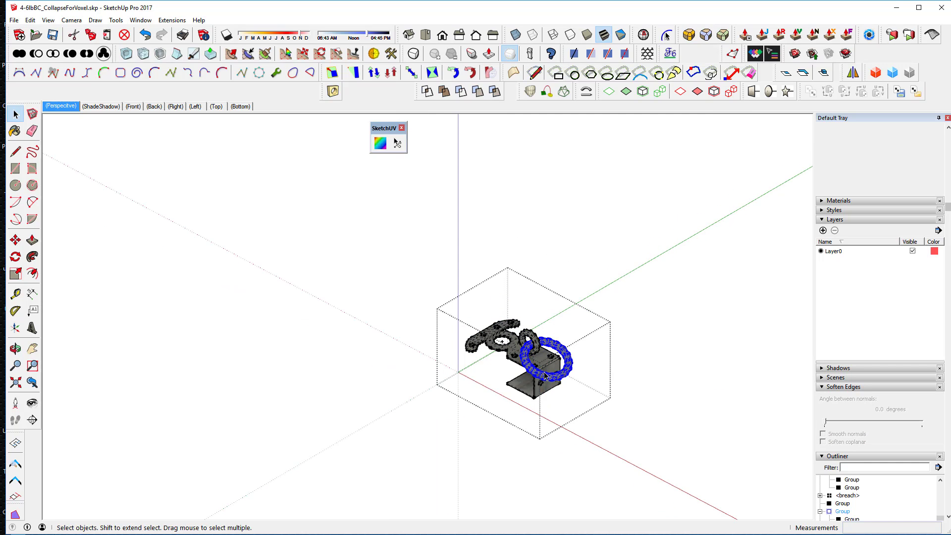
click(547, 387)
scroll(547, 381, up, 5)
click(520, 388)
right_click(491, 381)
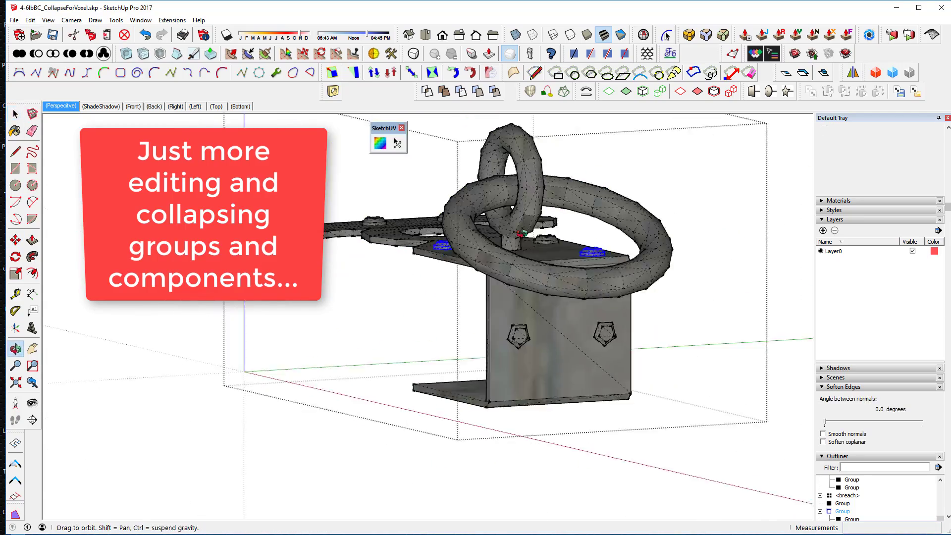
Explode the nested groups of the carriage side's ring and its loop into their parent group.
key(m)
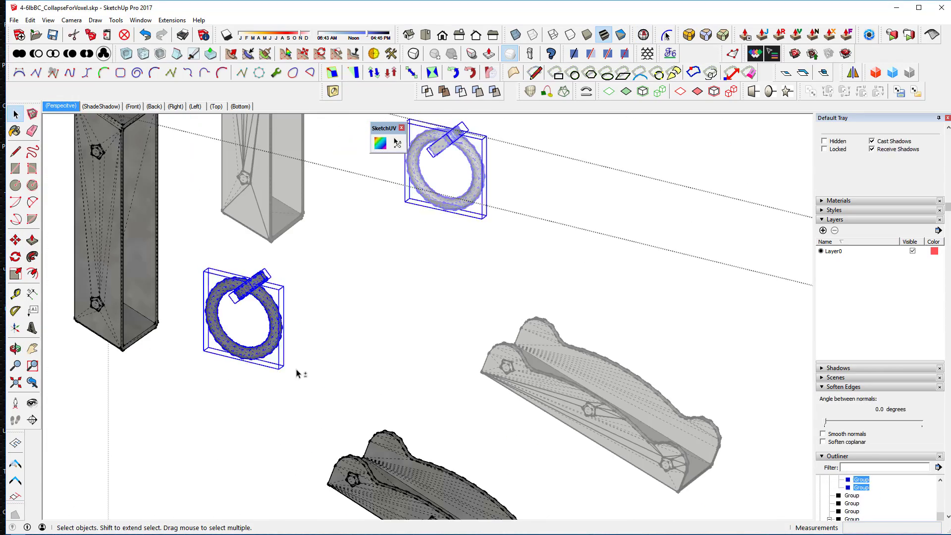
right_click(276, 289)
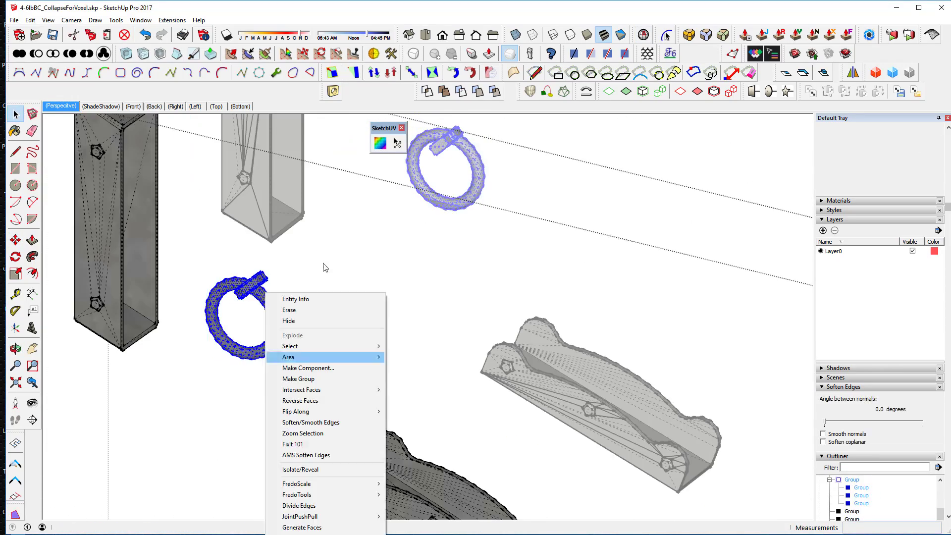
key(Escape)
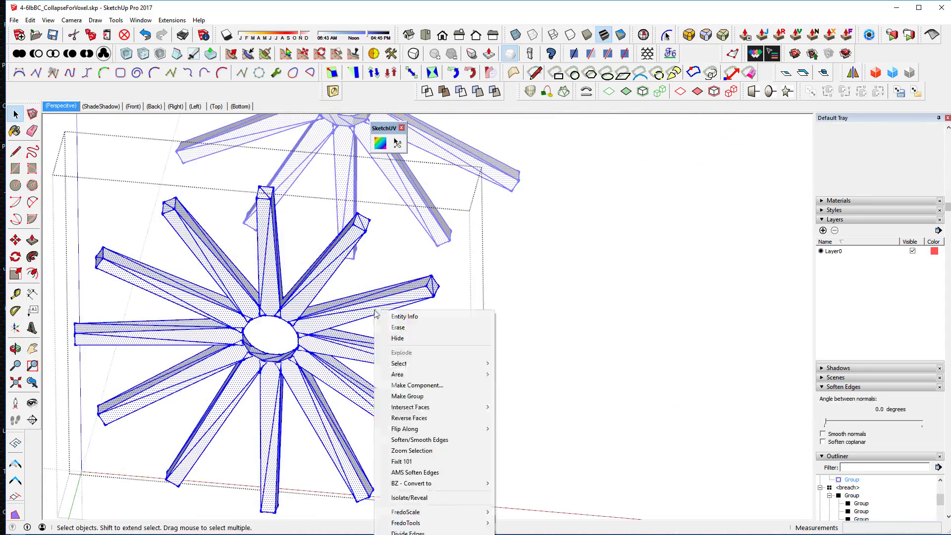
Intersect the selected wheel spokes' faces with the selection, and select the elevating screw's mounting plate with its bolts.
click(527, 428)
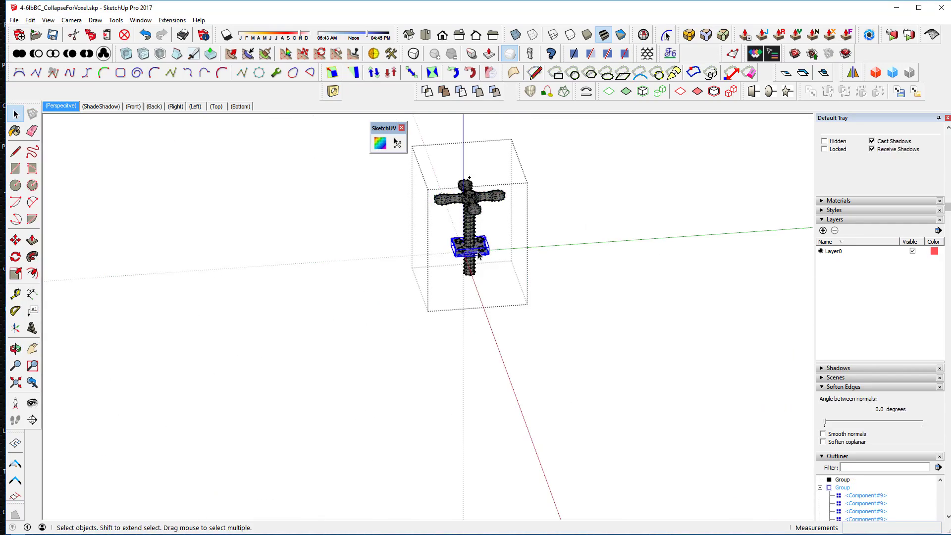
right_click(468, 247)
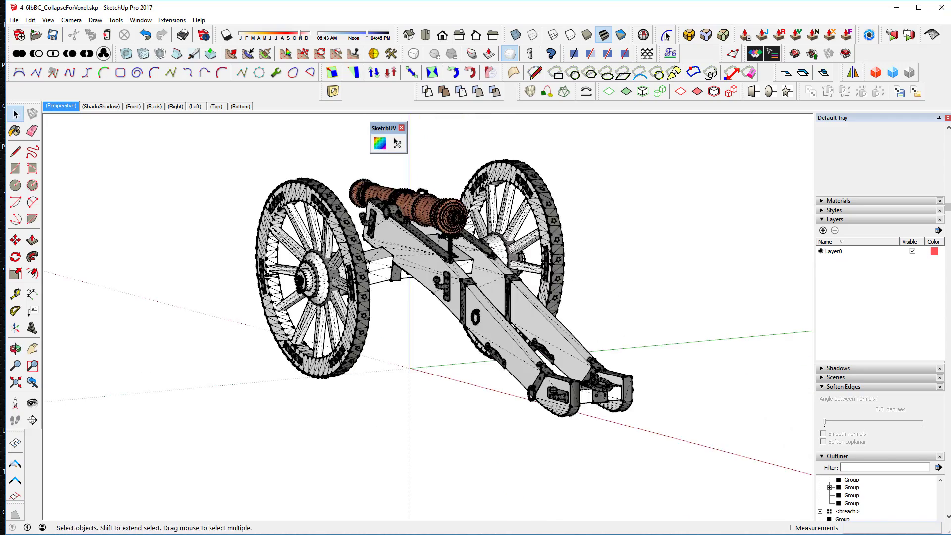
Check the collapsed cannon's structure by selecting the far carriage side and the near wheel, and clear the selection.
middle_drag(793, 441, 621, 482)
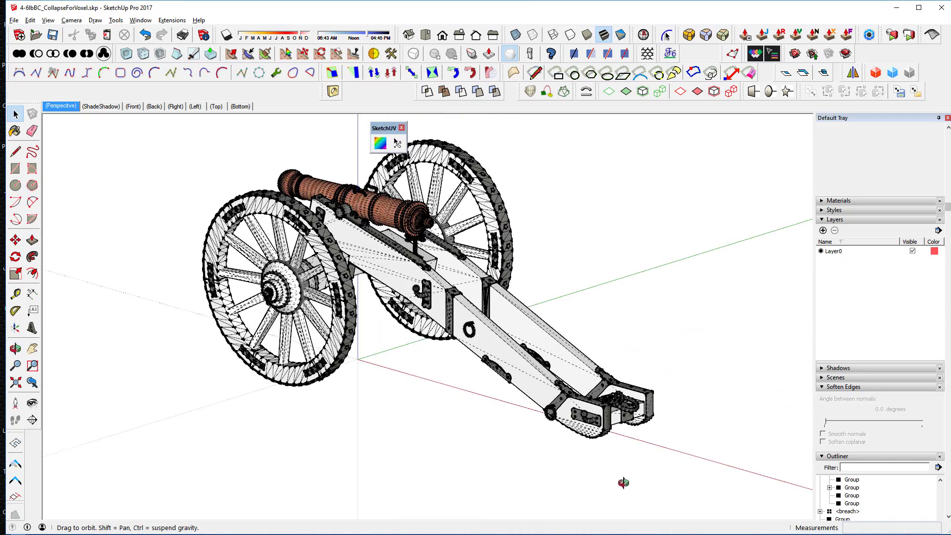
shift+middle_drag(511, 455, 531, 448)
click(562, 379)
click(583, 353)
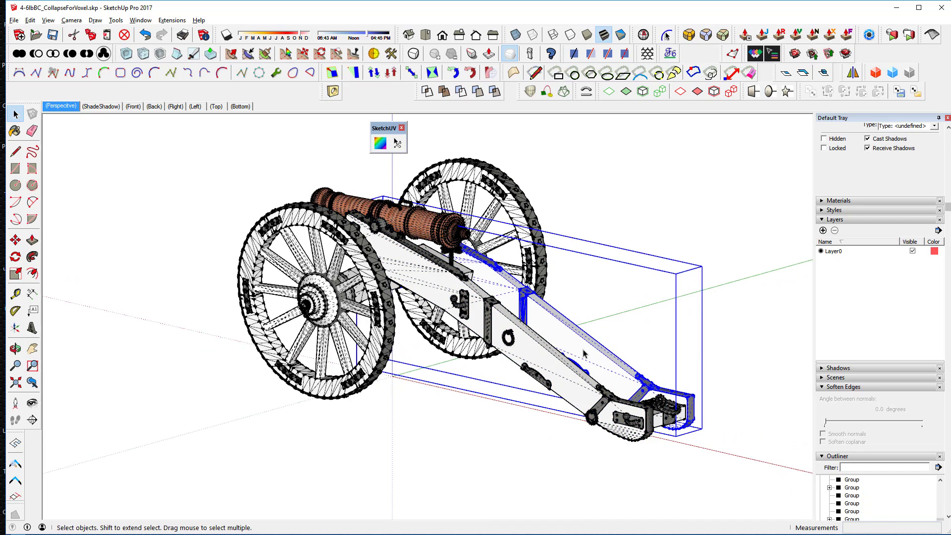
click(391, 360)
click(475, 416)
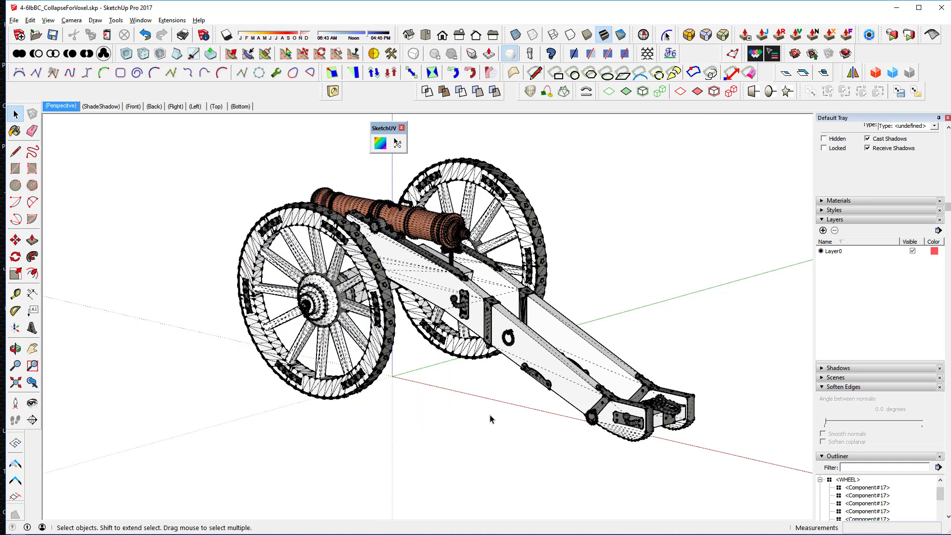
Select the far wheel's WHEEL component from the model hierarchy.
scroll(198, 178, down, 1)
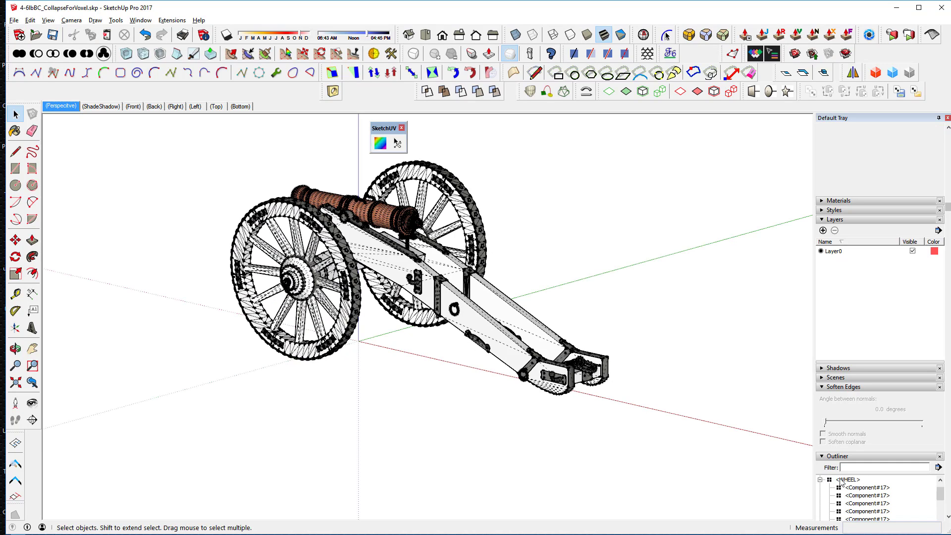
scroll(862, 493, up, 1)
click(847, 487)
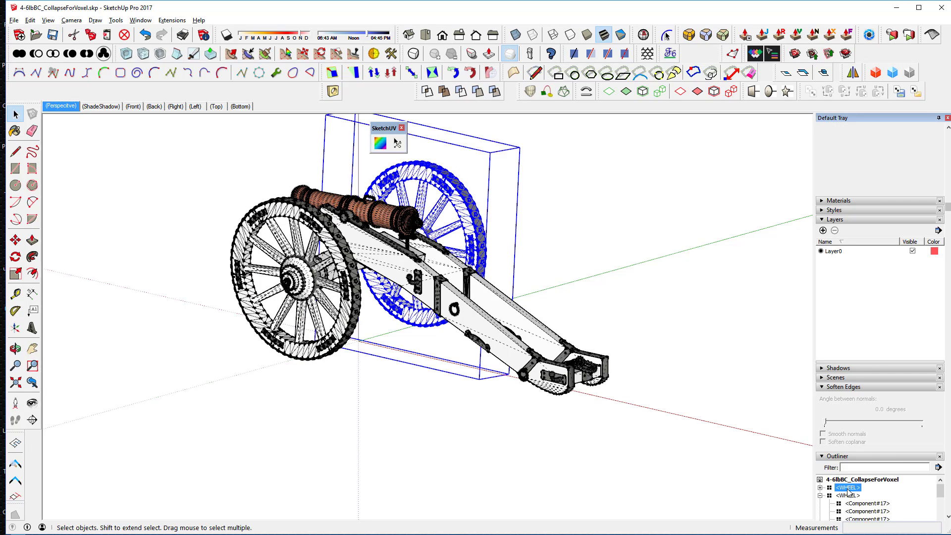
Check the cannon's grouping by selecting each wheel and each carriage side in turn.
click(848, 495)
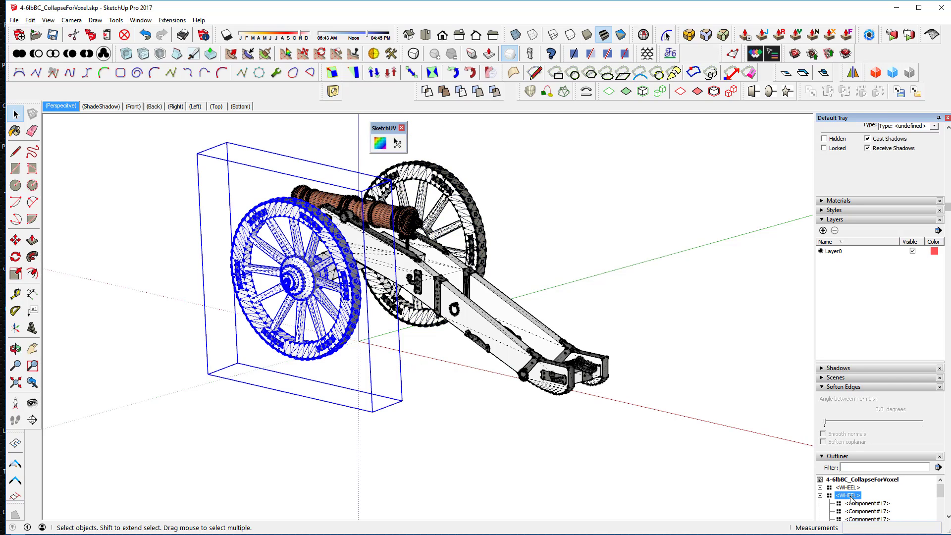
click(665, 391)
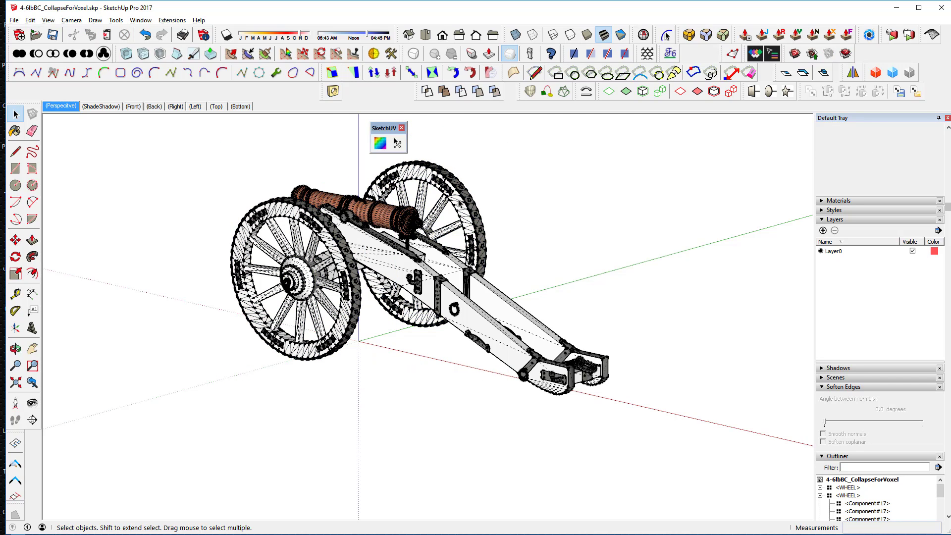
click(459, 218)
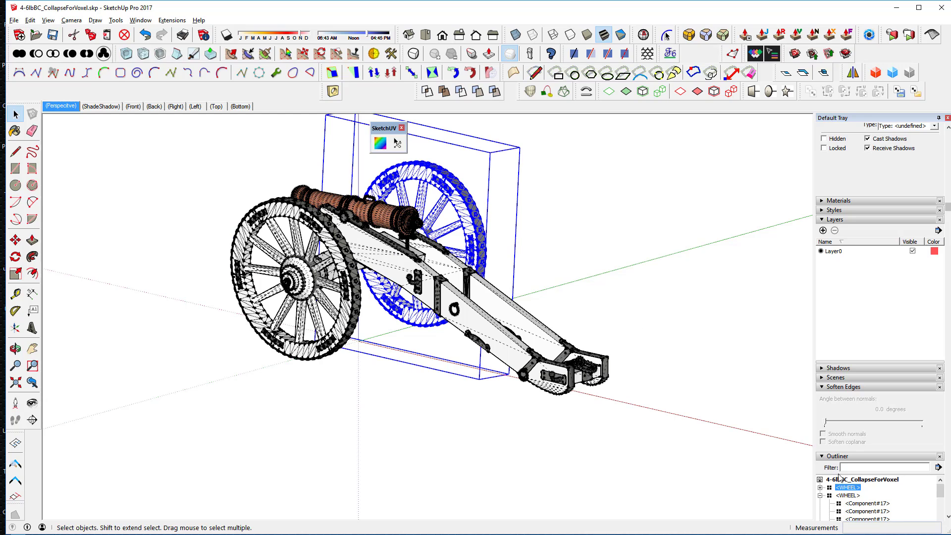
click(522, 250)
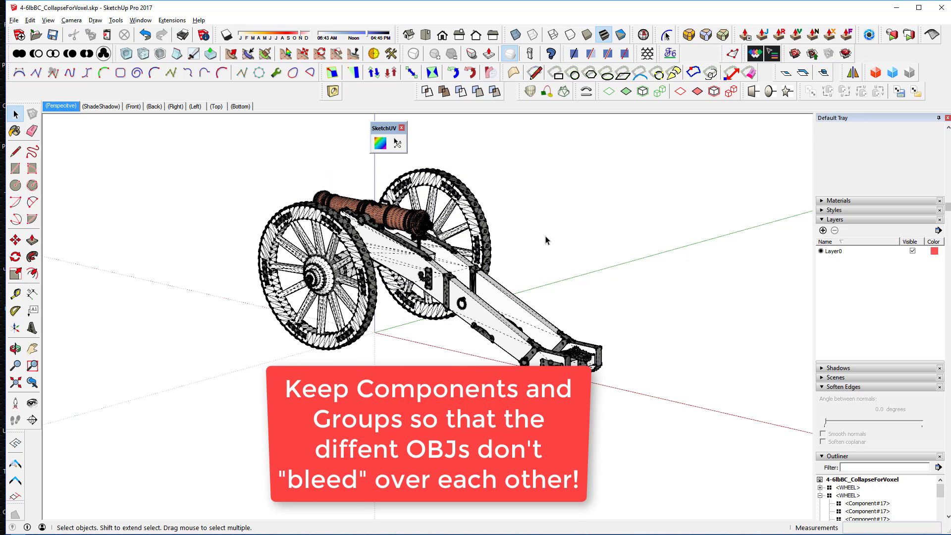
middle_drag(547, 240, 568, 250)
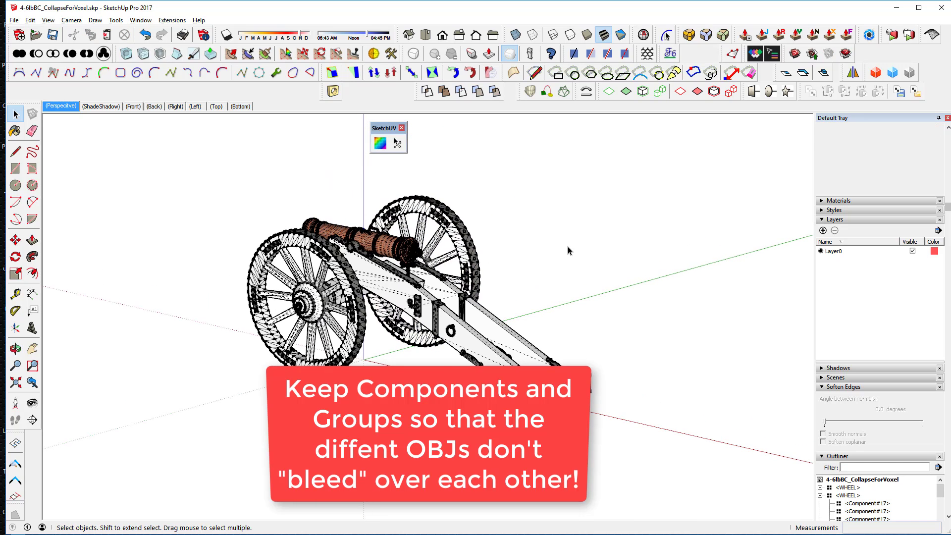
scroll(572, 245, down, 2)
scroll(572, 245, up, 5)
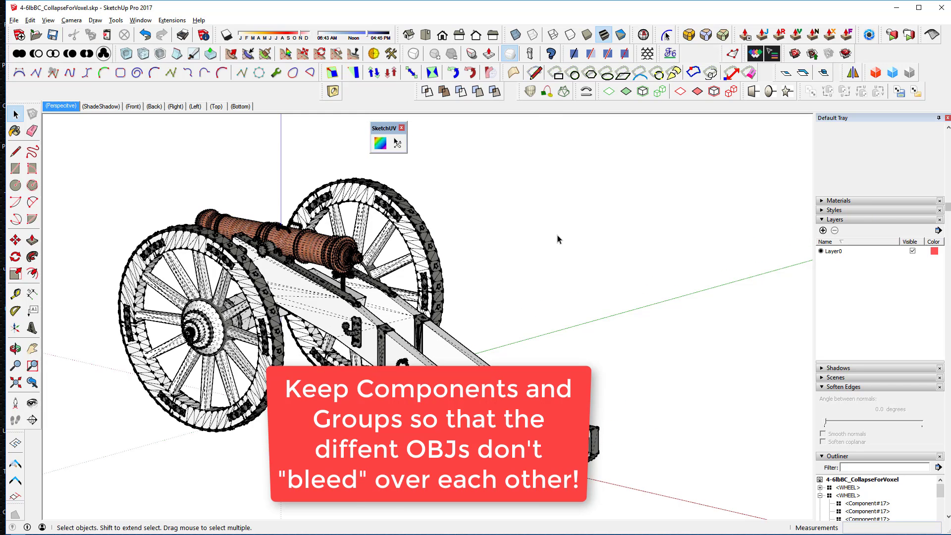
scroll(546, 235, up, 1)
shift+middle_drag(547, 235, 614, 203)
key(space)
click(534, 358)
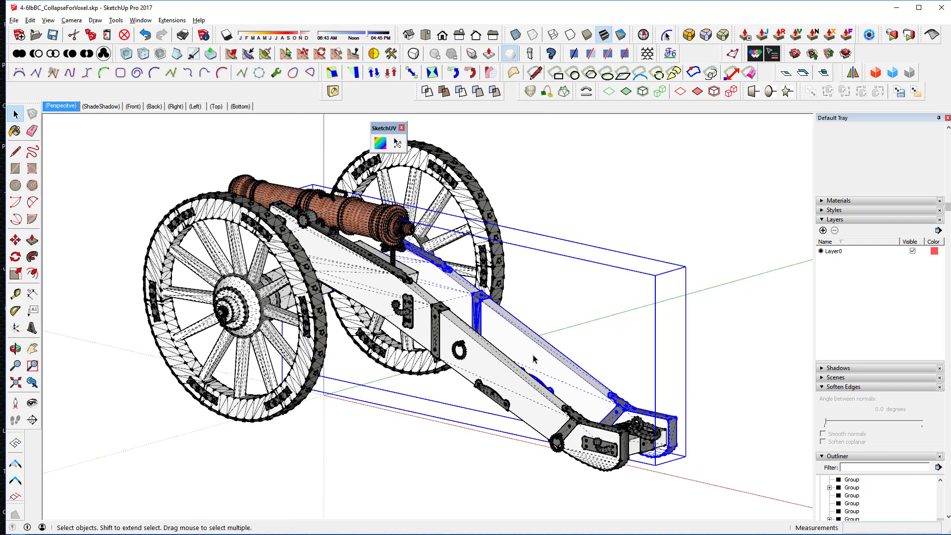
click(501, 371)
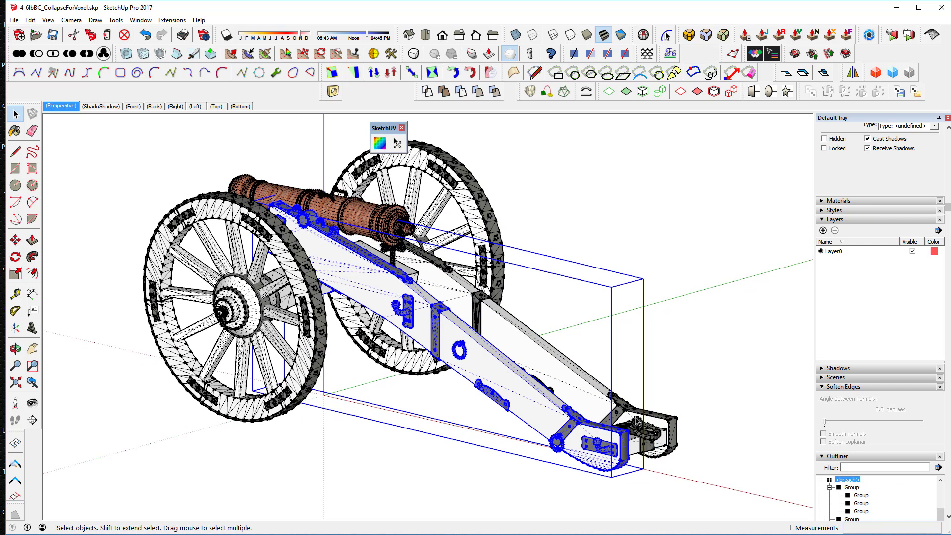
click(477, 222)
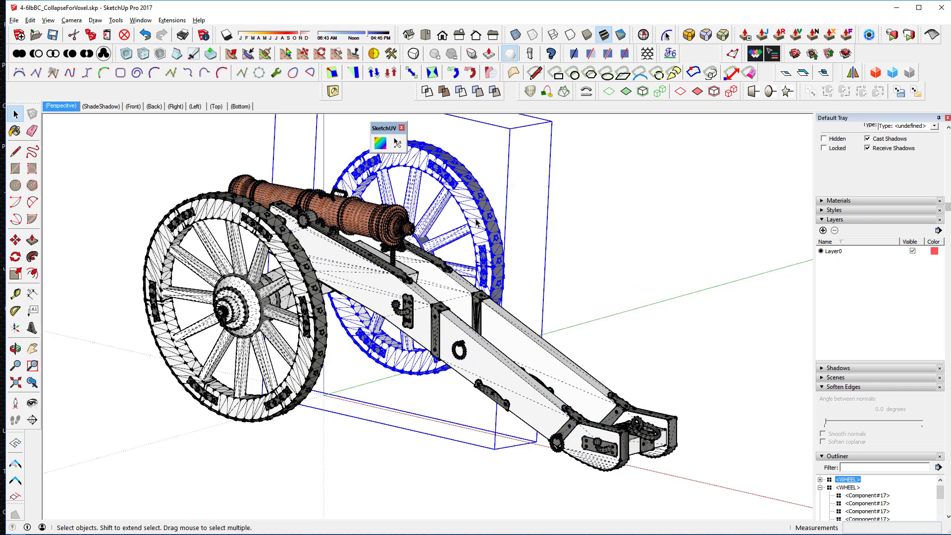
Explode the near and far WHEEL components one level into their separate parts.
click(310, 308)
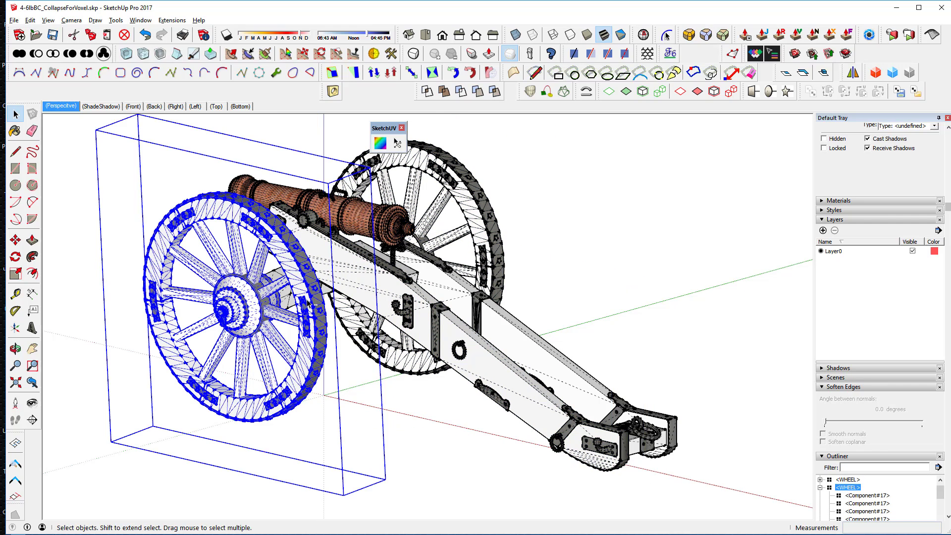
key(x)
click(525, 204)
click(478, 214)
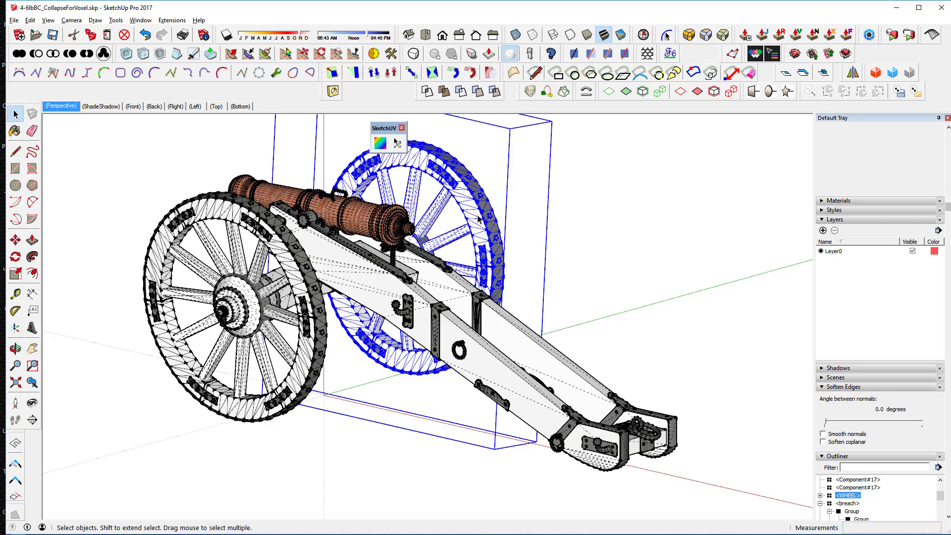
key(x)
click(520, 231)
Inspect the resulting parts by selecting a far-wheel component, the bronze barrel and the near carriage side.
click(456, 233)
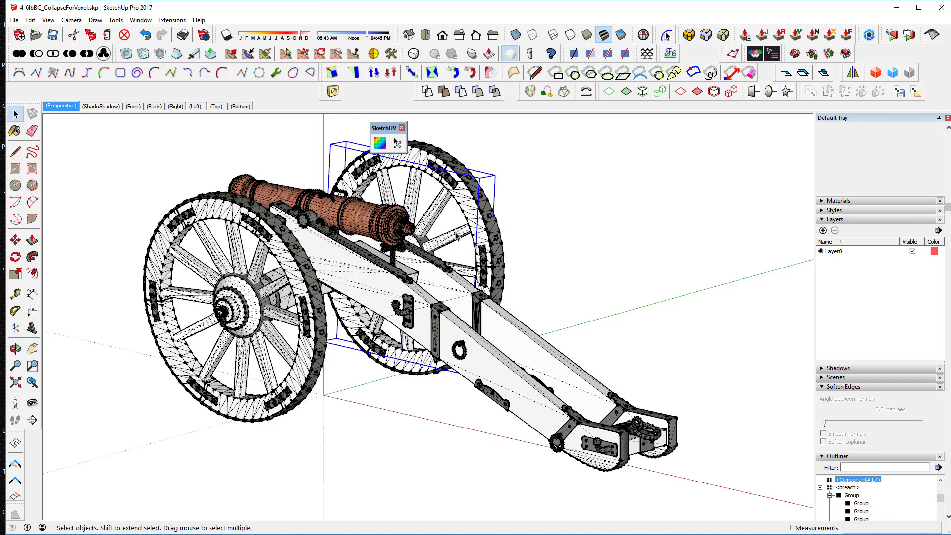
click(534, 209)
click(354, 215)
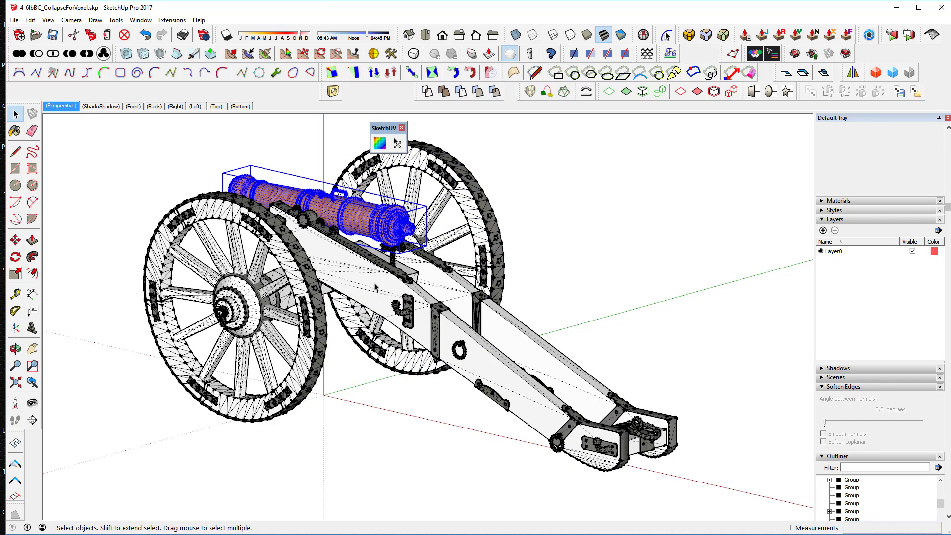
click(510, 323)
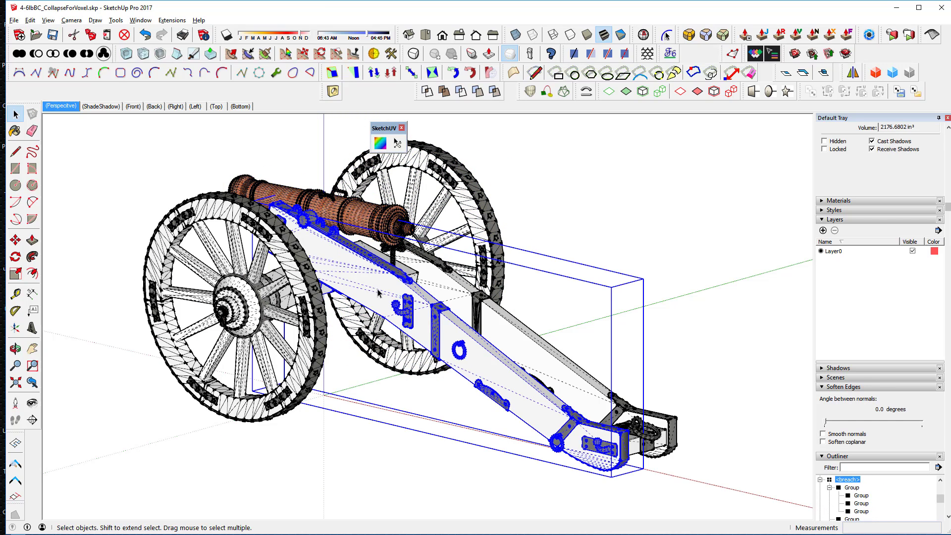
Select every part of the cannon model.
click(668, 263)
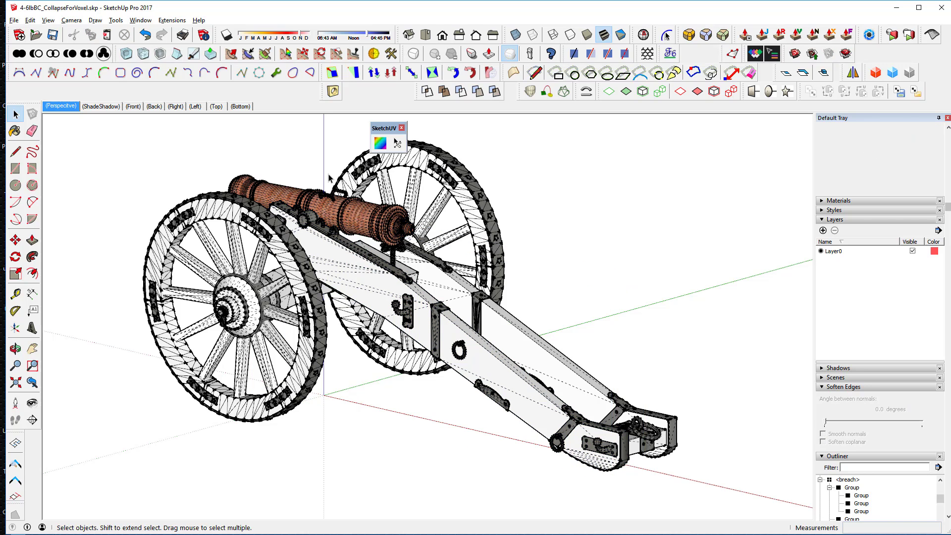
scroll(250, 195, down, 1)
key(ctrl+a)
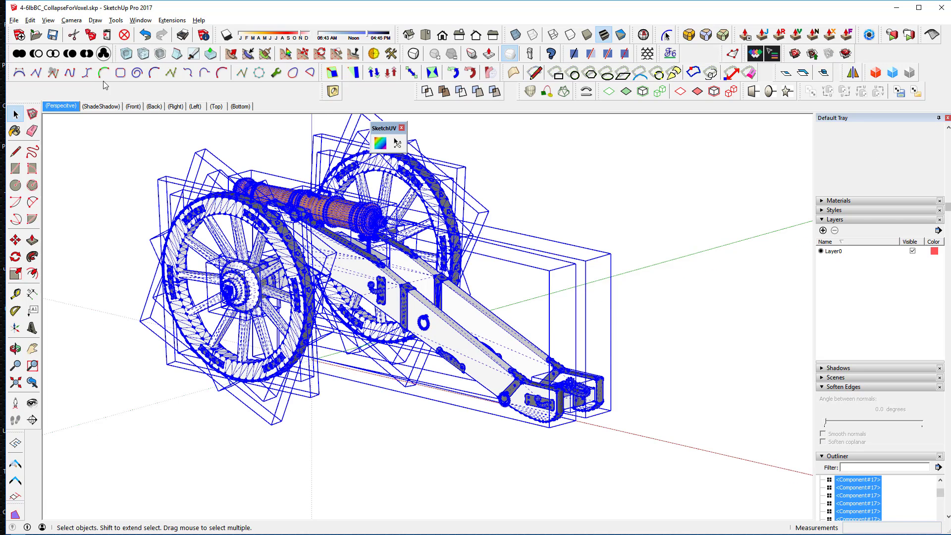
click(14, 20)
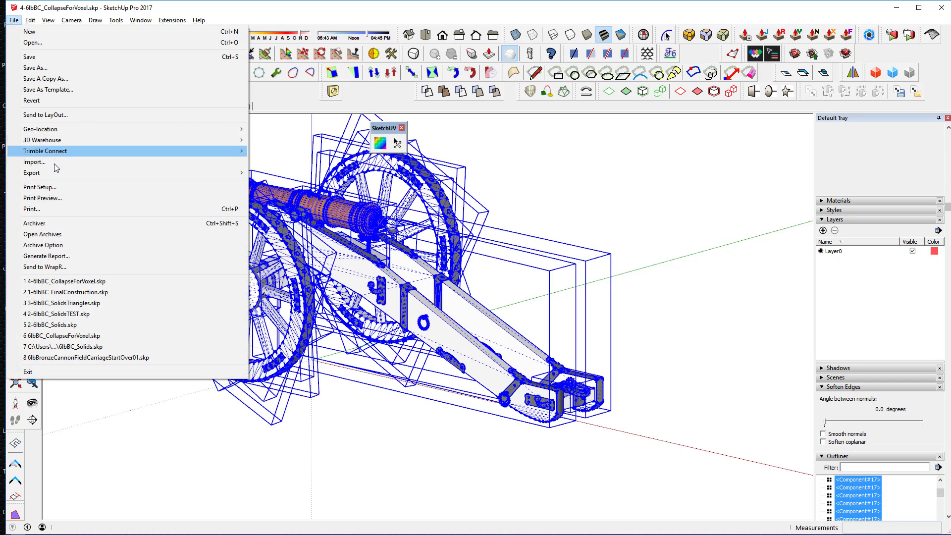
mouse_move(57, 173)
click(275, 173)
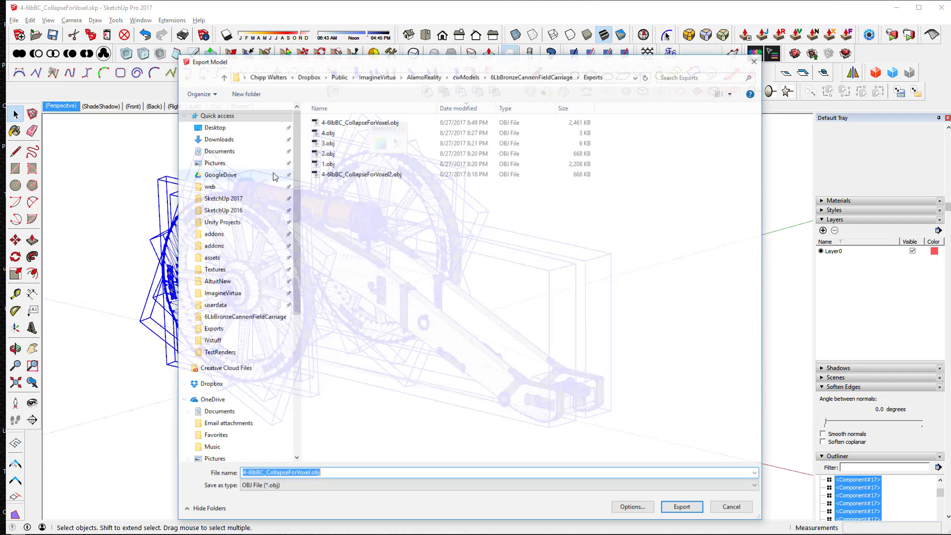
click(732, 507)
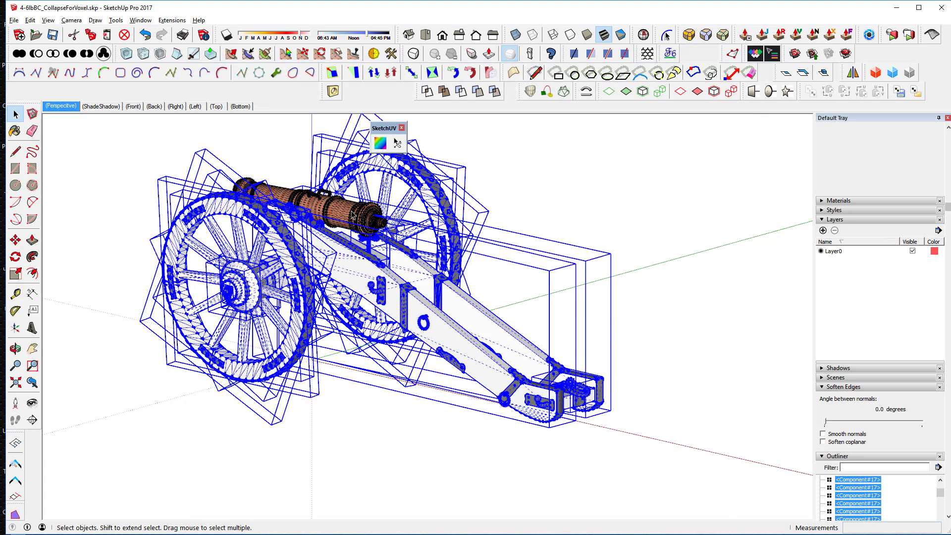
Export the selected wheels and carriage, without the barrel, as the OBJ model 1.obj in the Exports folder, replacing the existing file.
click(13, 20)
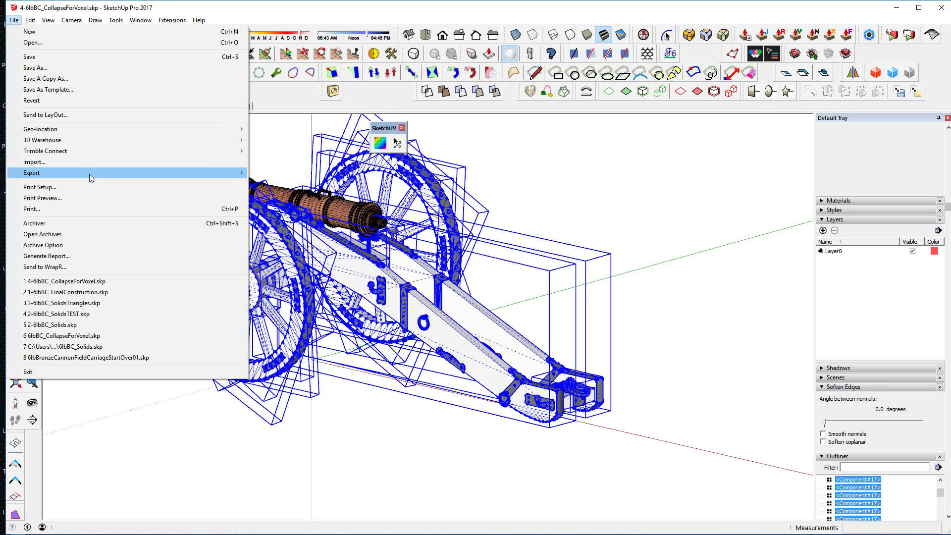
mouse_move(89, 173)
click(279, 172)
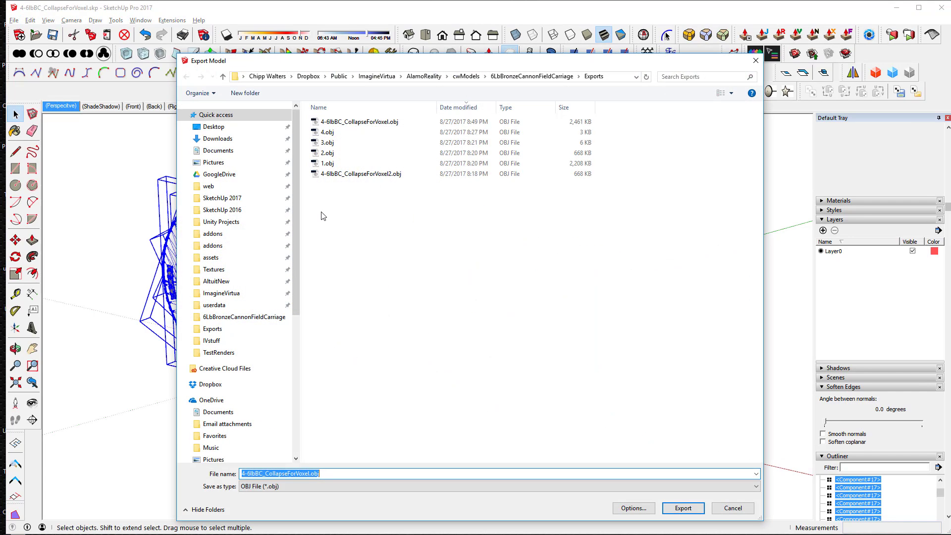
click(323, 164)
click(688, 509)
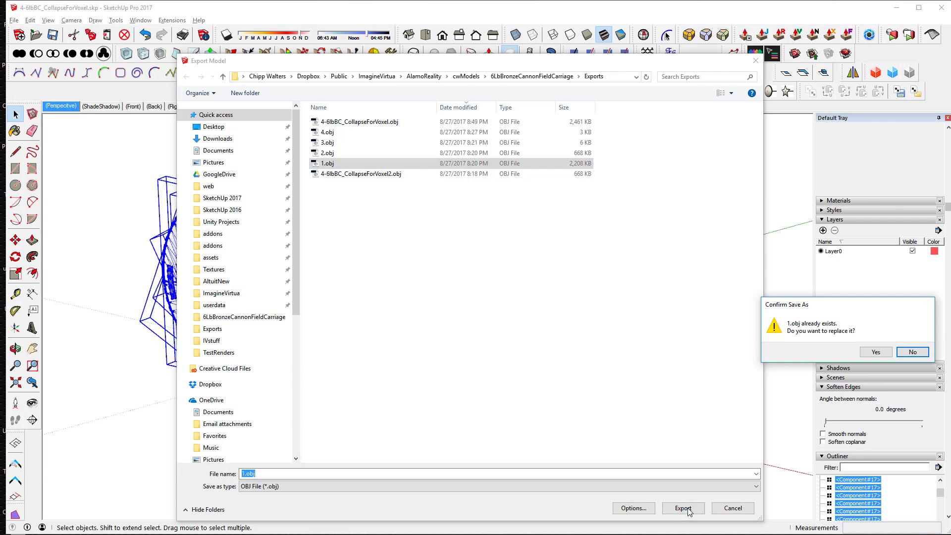
click(874, 352)
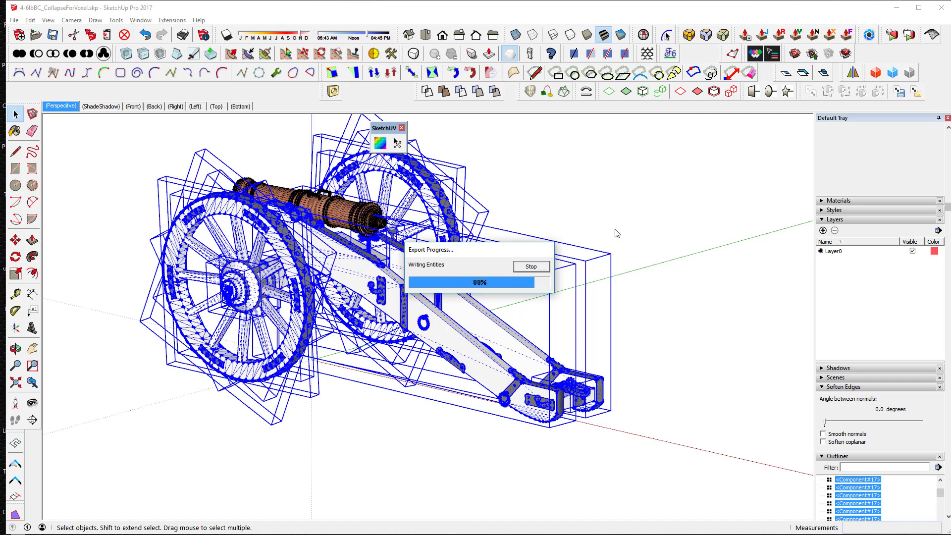
click(531, 348)
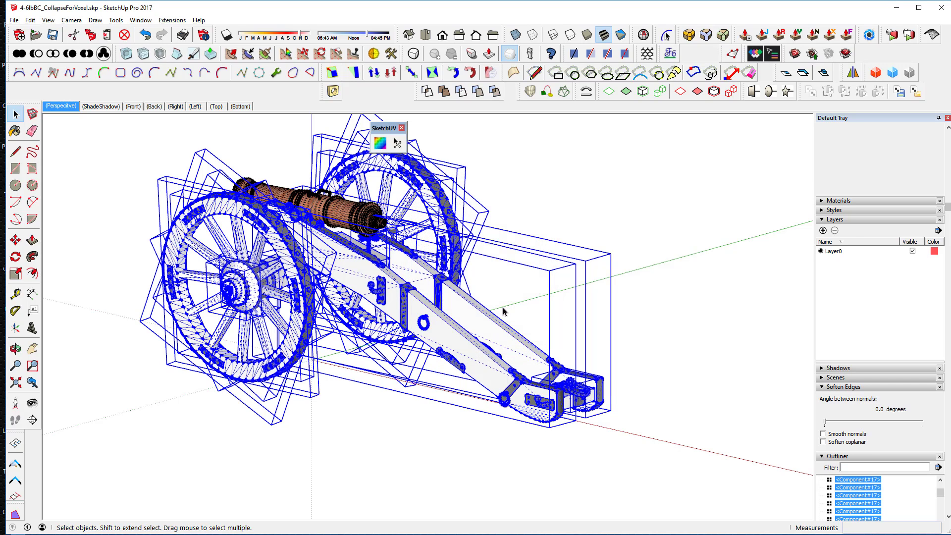
Export only the bronze barrel as the OBJ model 2.obj in the Exports folder, replacing the existing file.
click(280, 193)
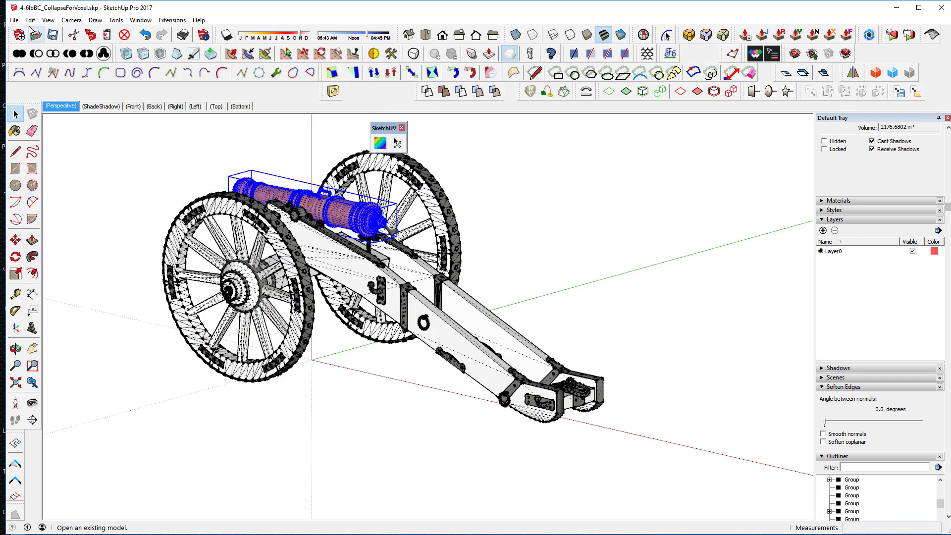
click(13, 19)
mouse_move(183, 173)
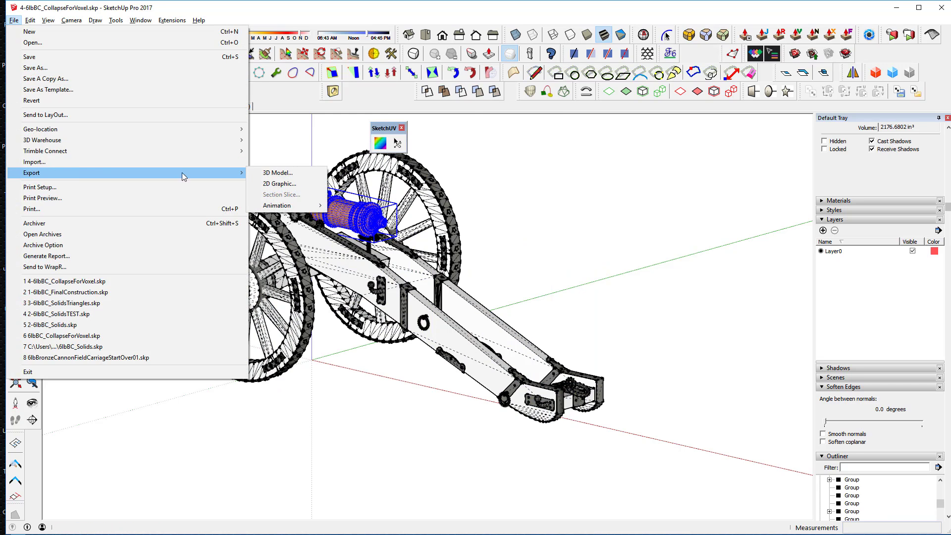
click(260, 173)
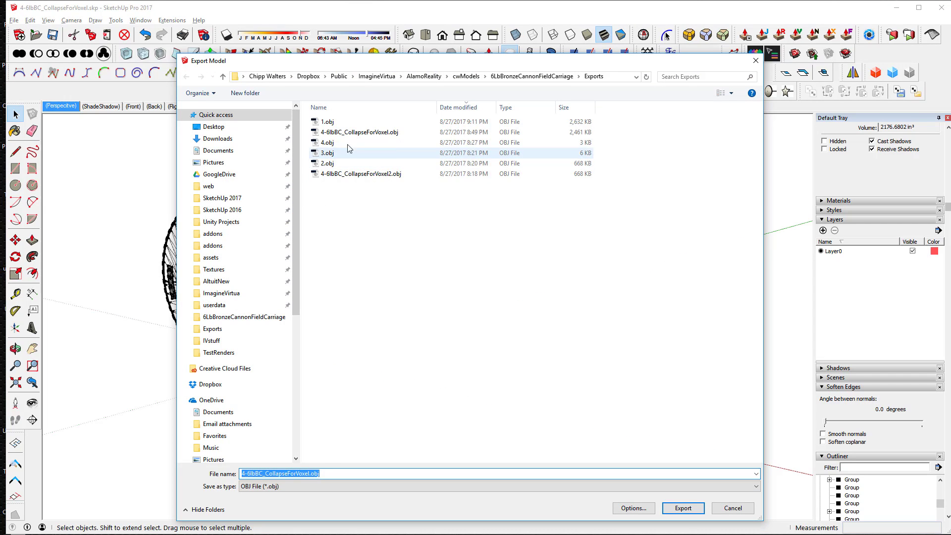
click(333, 164)
click(682, 507)
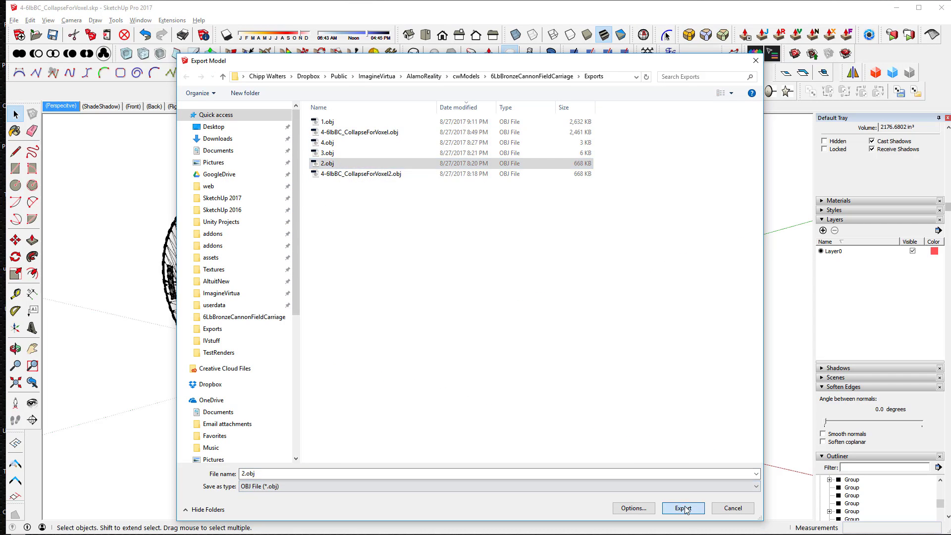
click(875, 352)
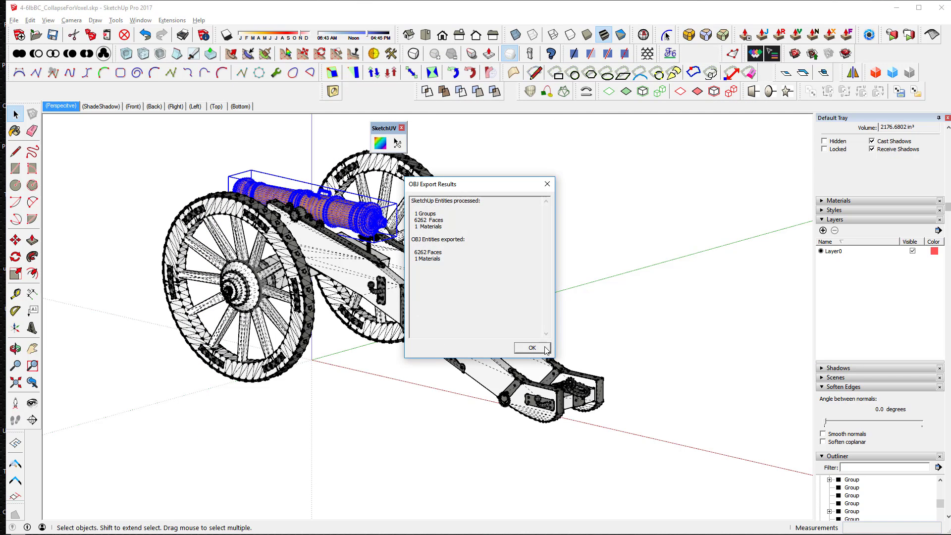
click(532, 348)
click(626, 335)
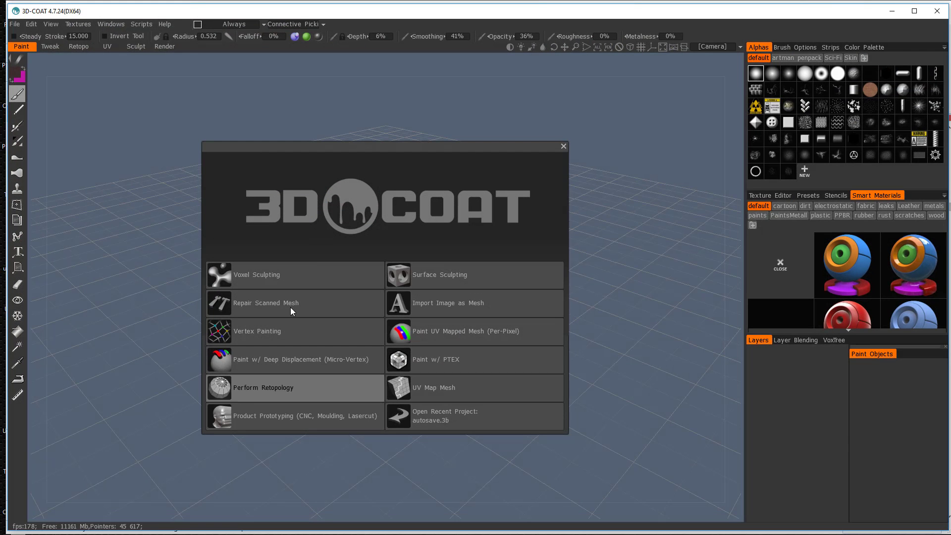
In 3D-Coat, load 1.obj into a voxel sculpting project and set it to import without voxelization.
click(261, 277)
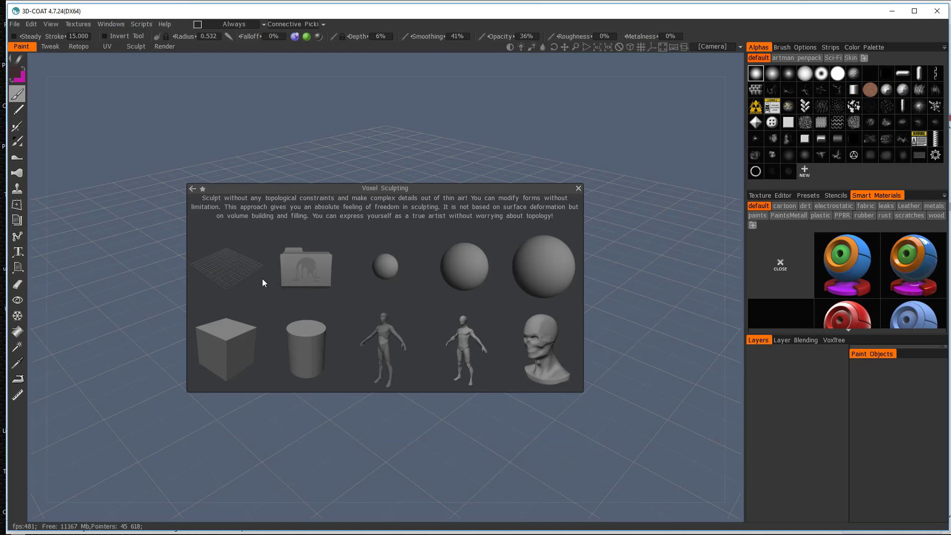
click(307, 271)
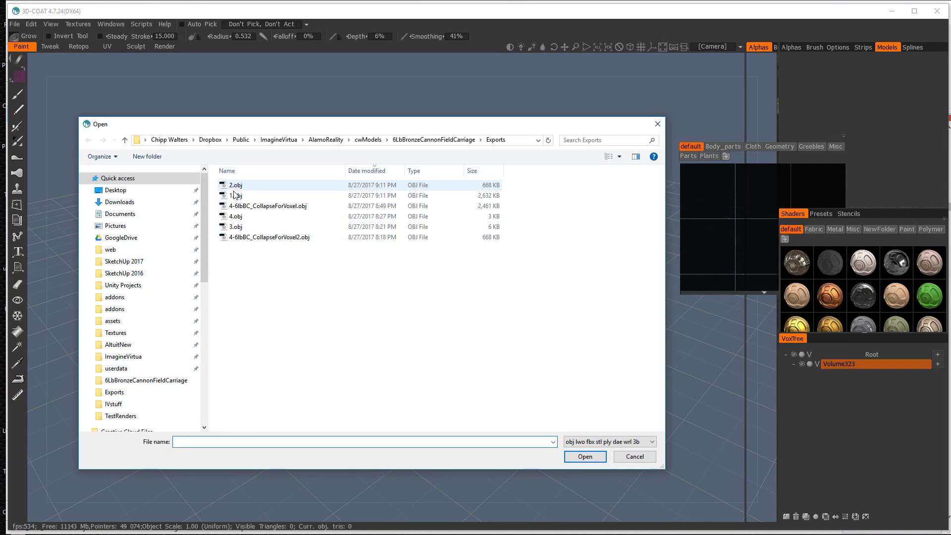
double_click(234, 196)
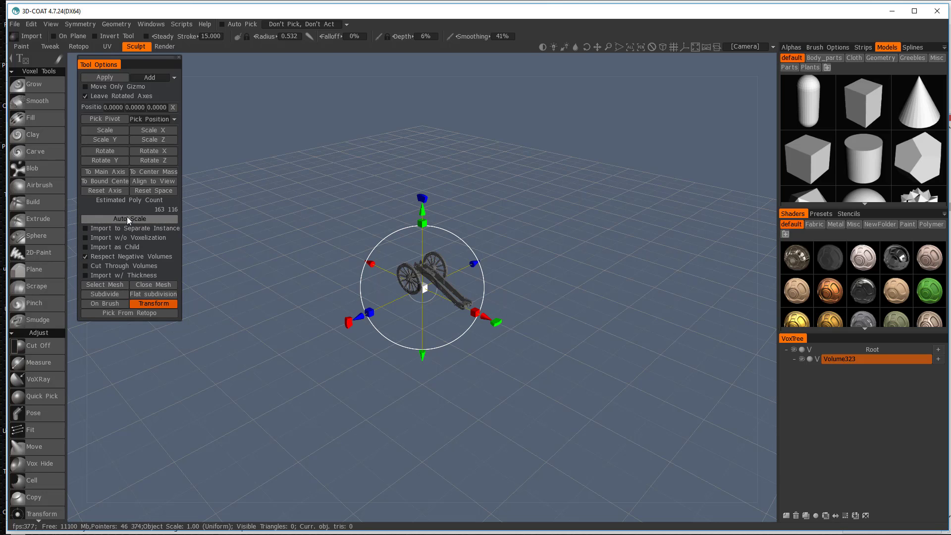
click(85, 238)
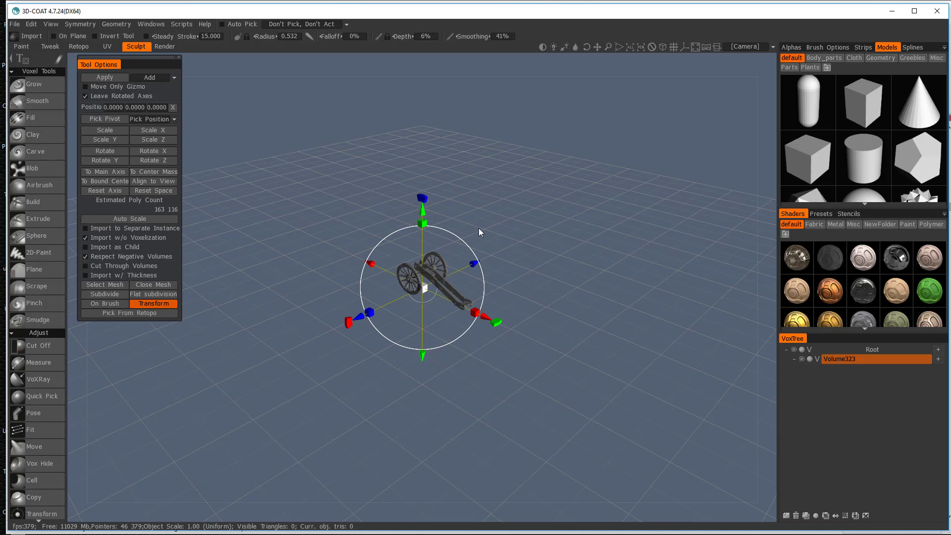
right_drag(510, 219, 572, 213)
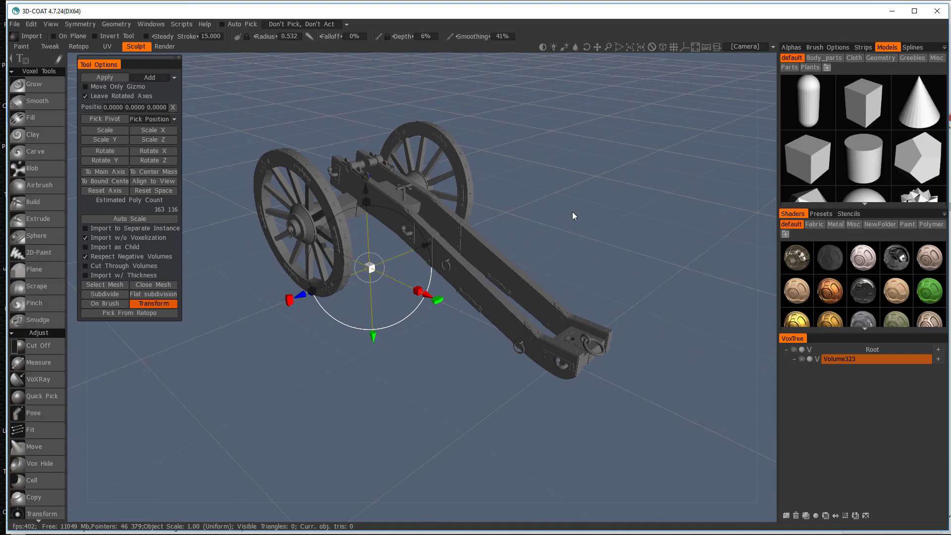
Switch the volume to surface mode and import the carriage mesh, keeping its initial scale and position for export.
click(817, 358)
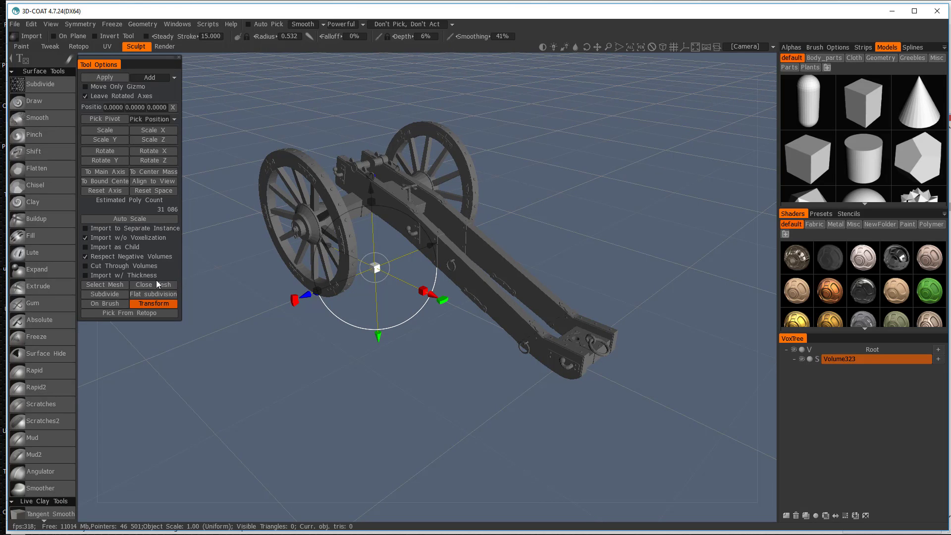
click(102, 77)
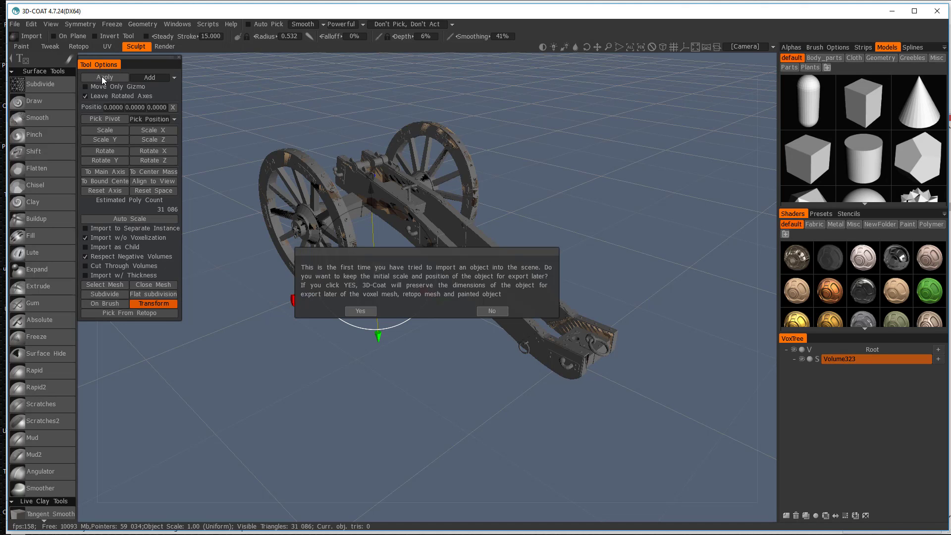
click(355, 311)
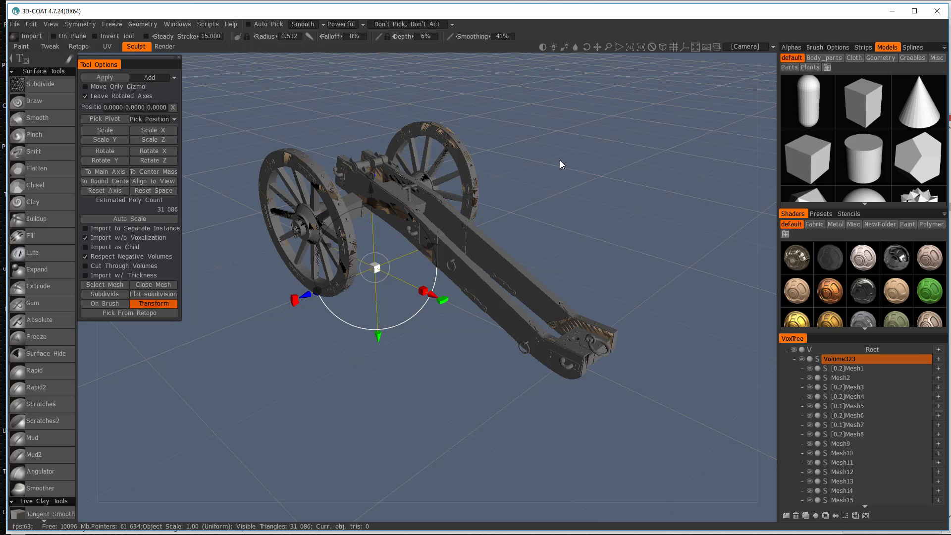
scroll(554, 155, up, 6)
scroll(560, 166, down, 4)
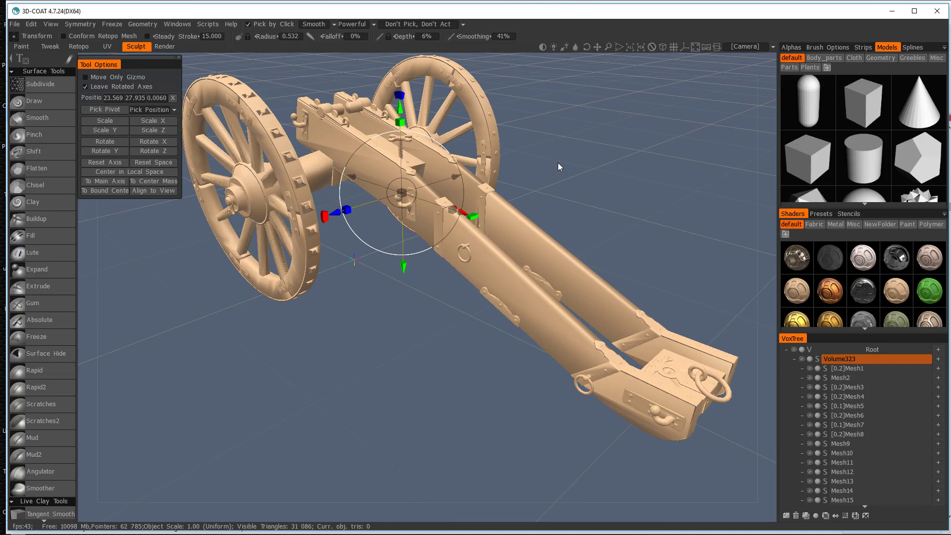
Examine the imported carriage's mesh in wireframe display and return to shaded display.
mouse_move(558, 163)
mouse_down()
mouse_move(557, 189)
mouse_move(569, 164)
mouse_up()
key(w)
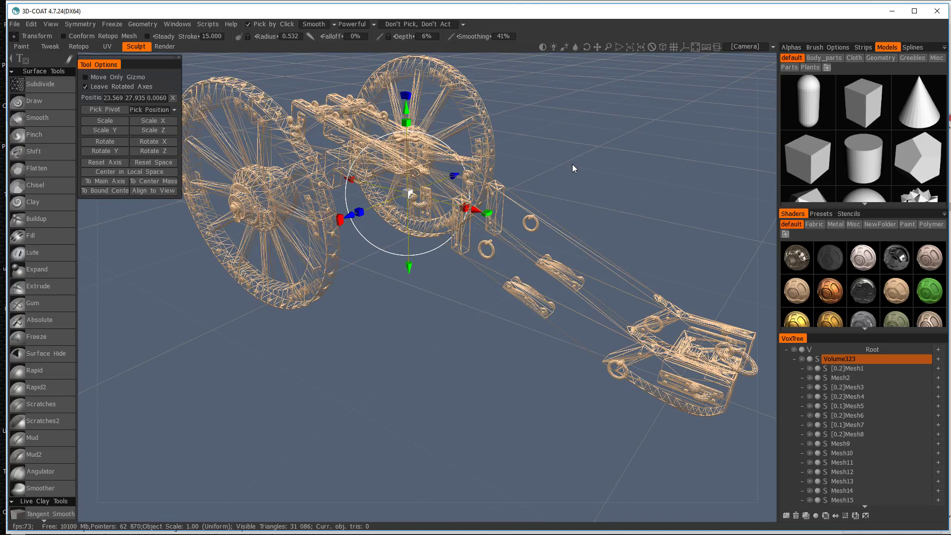
scroll(578, 158, down, 2)
scroll(577, 164, up, 5)
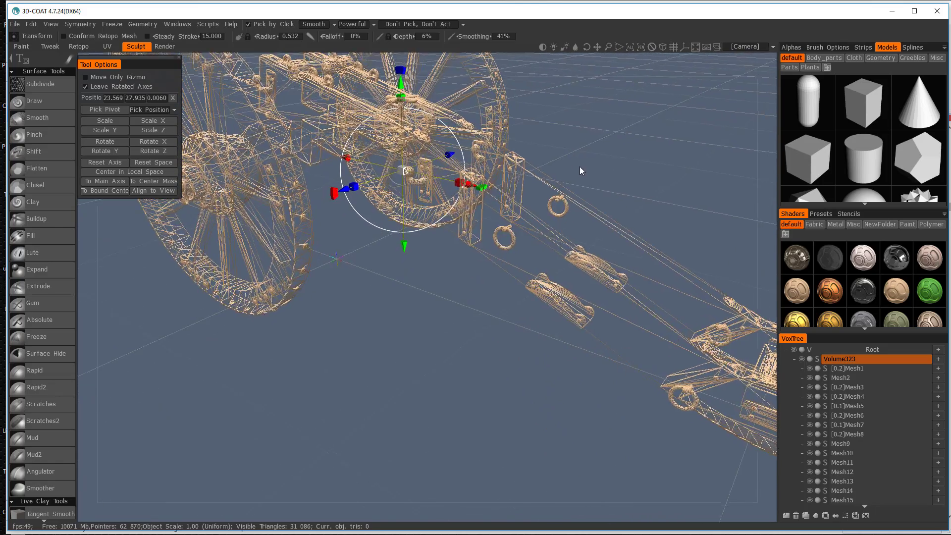
scroll(574, 164, down, 6)
key(w)
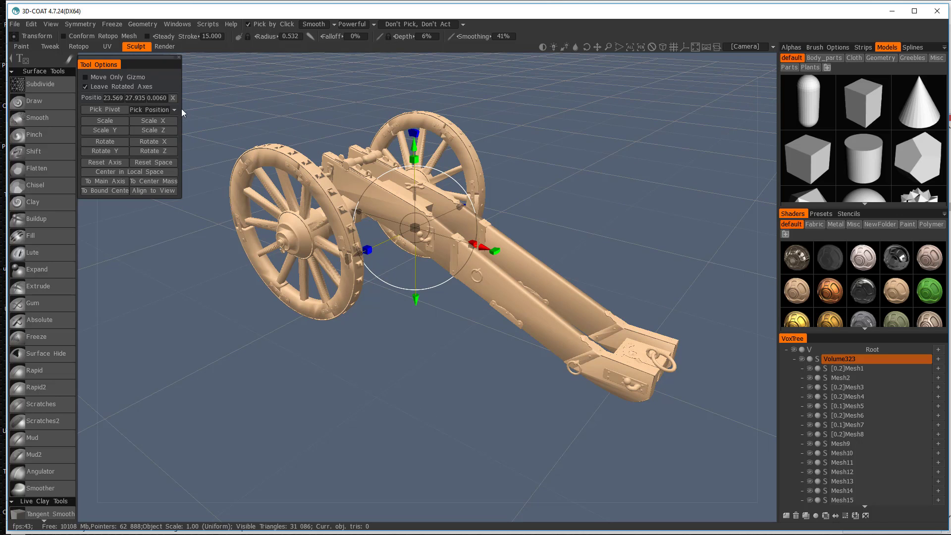
Import the barrel from 2.obj without voxelization, in its original position on the carriage.
click(15, 24)
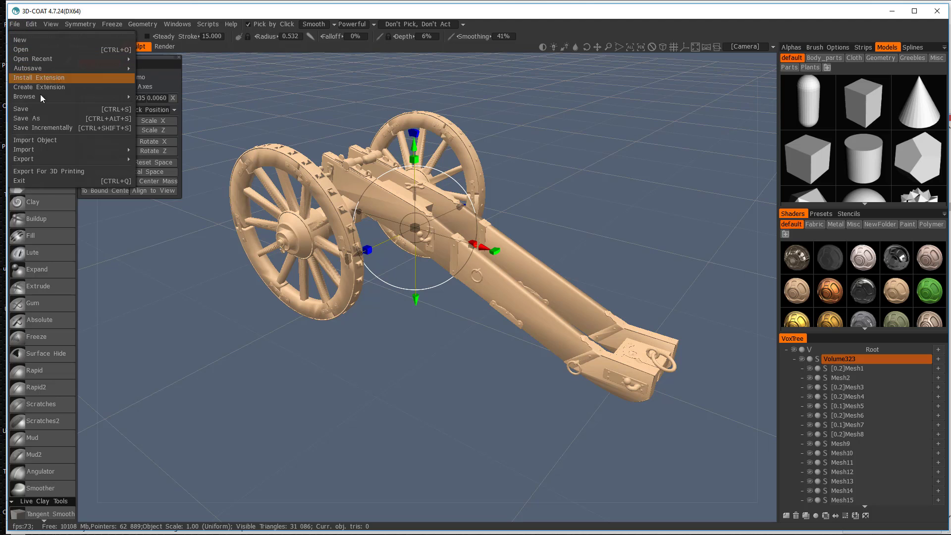
click(46, 140)
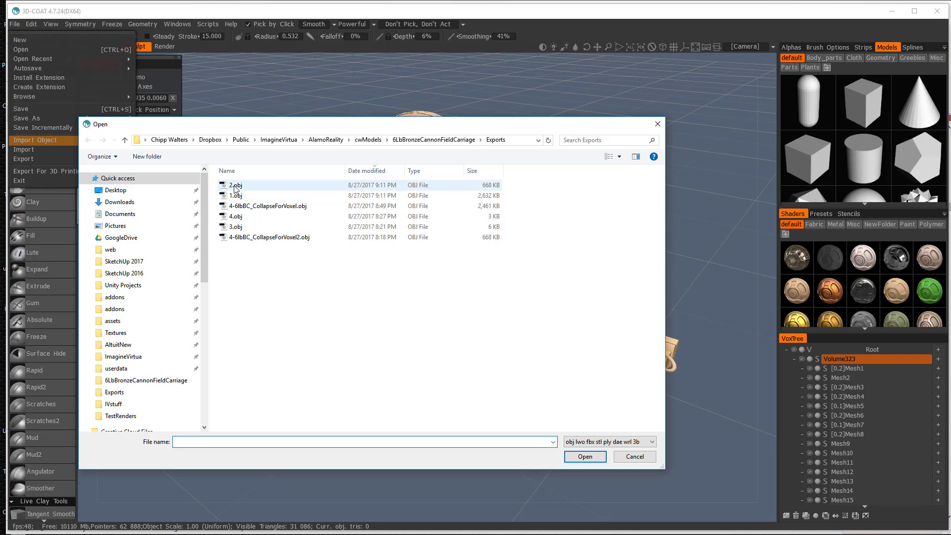
double_click(234, 186)
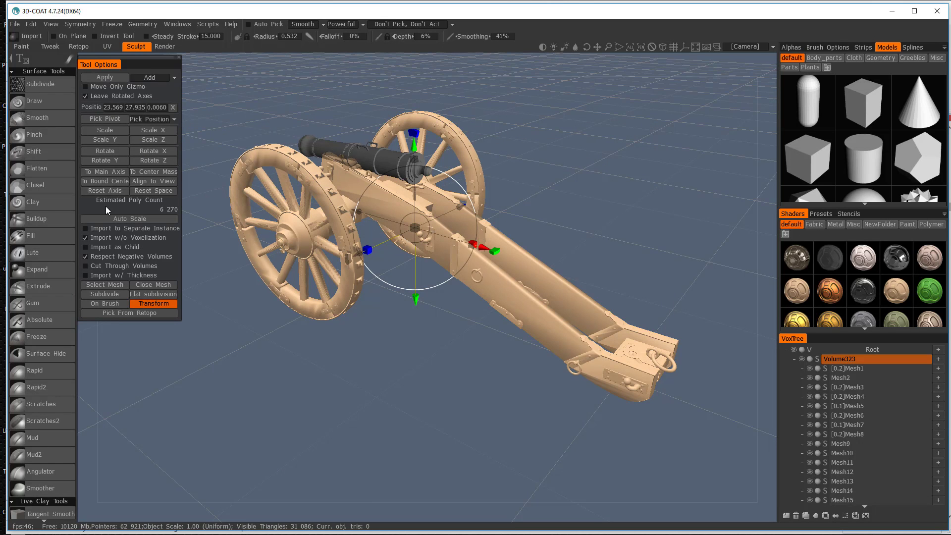
click(102, 192)
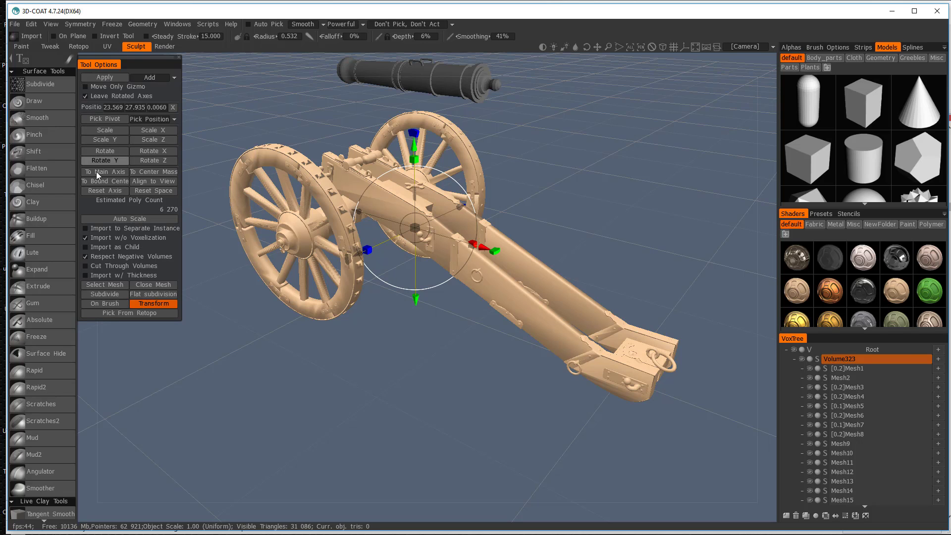
click(167, 174)
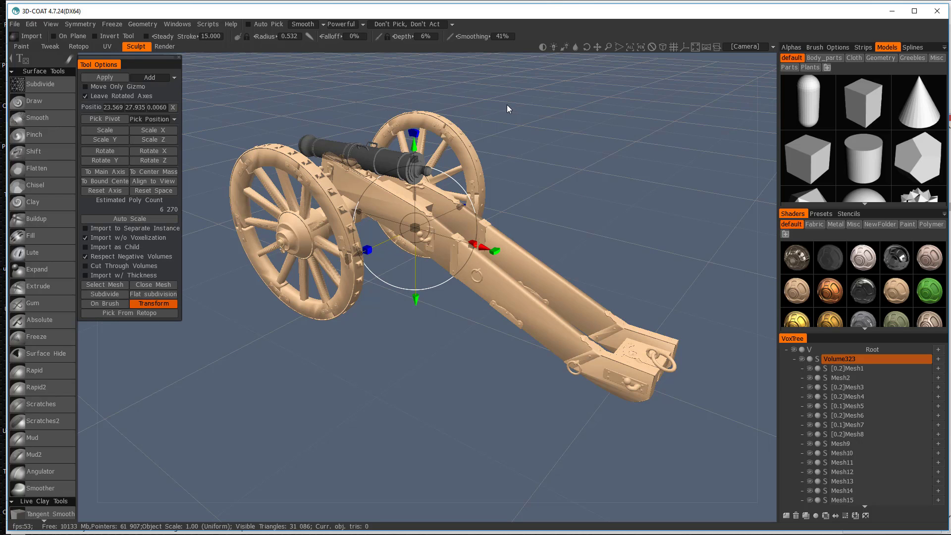
click(102, 77)
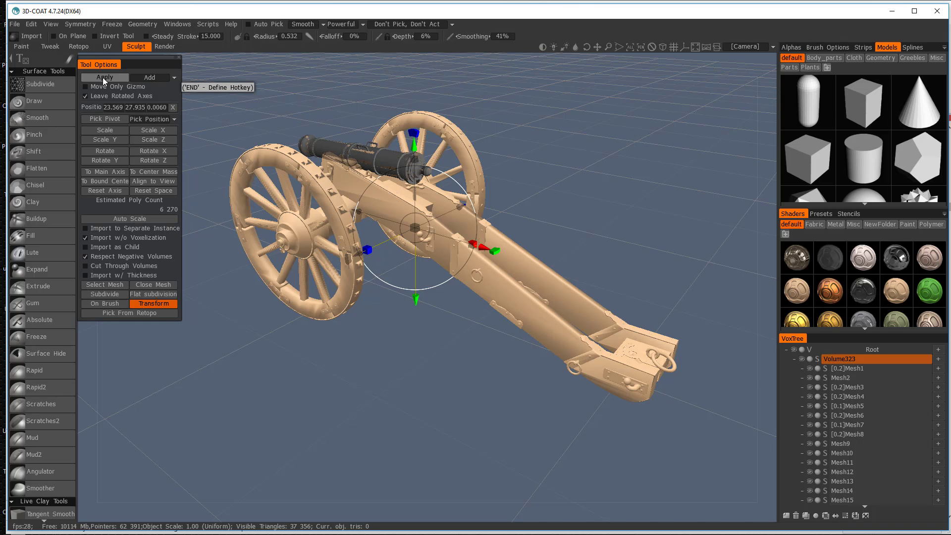
key(t)
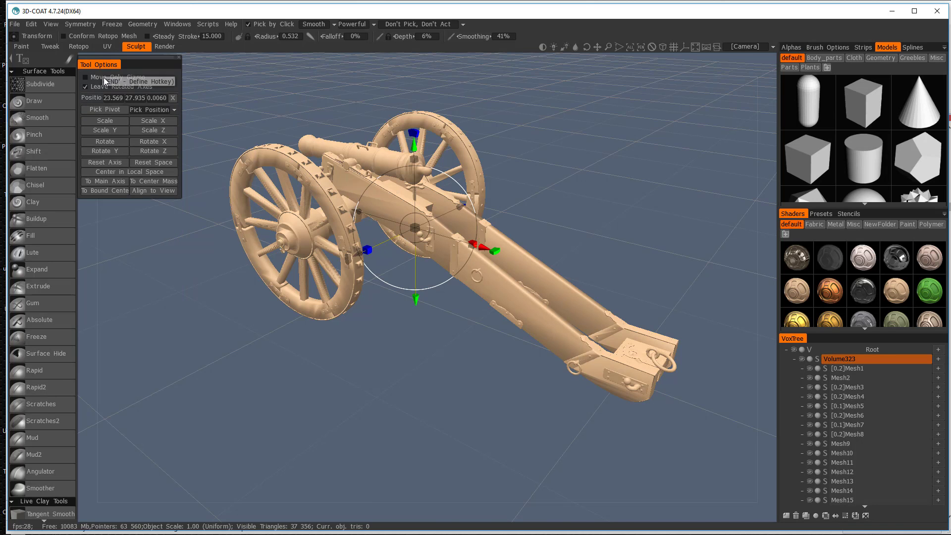
Select the barrel's layer and set its required poly count to 1000000.
drag(563, 170, 596, 181)
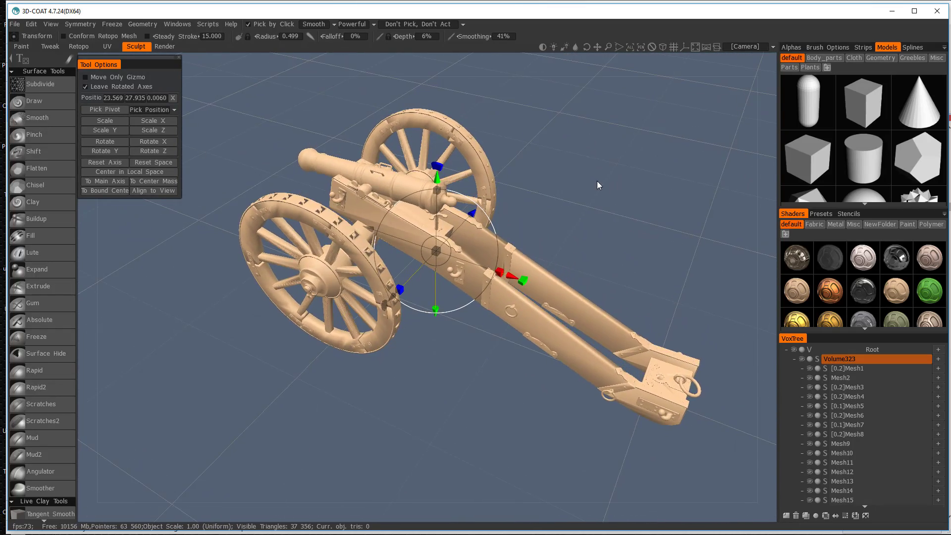
right_drag(596, 180, 595, 190)
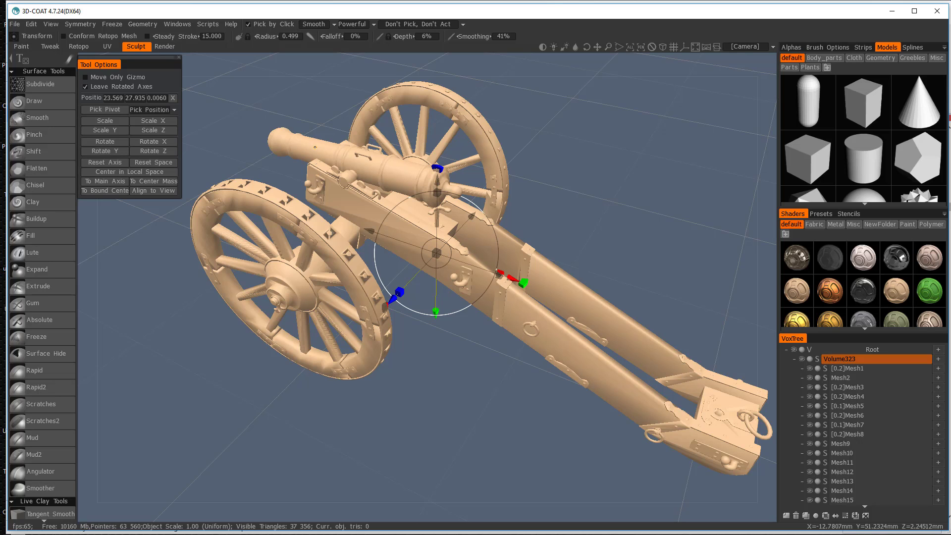
click(306, 146)
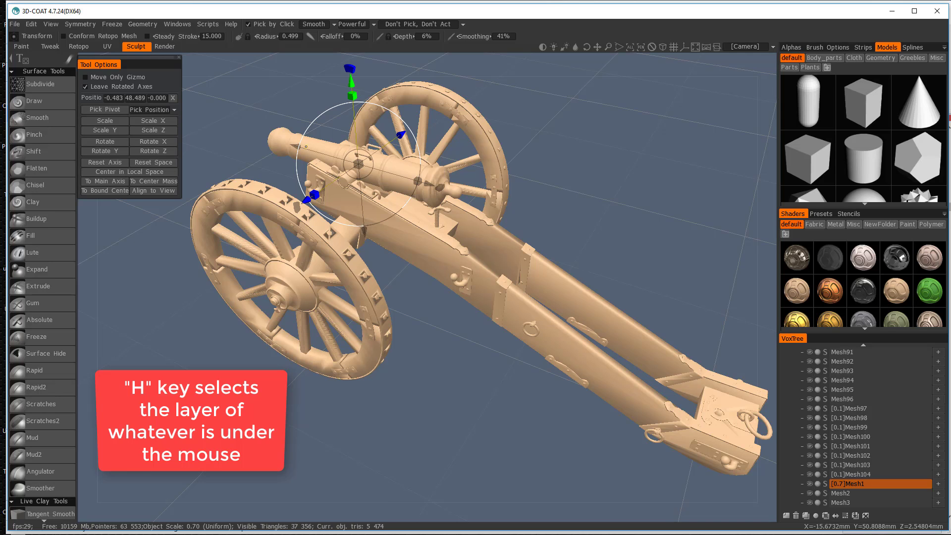
key(Return)
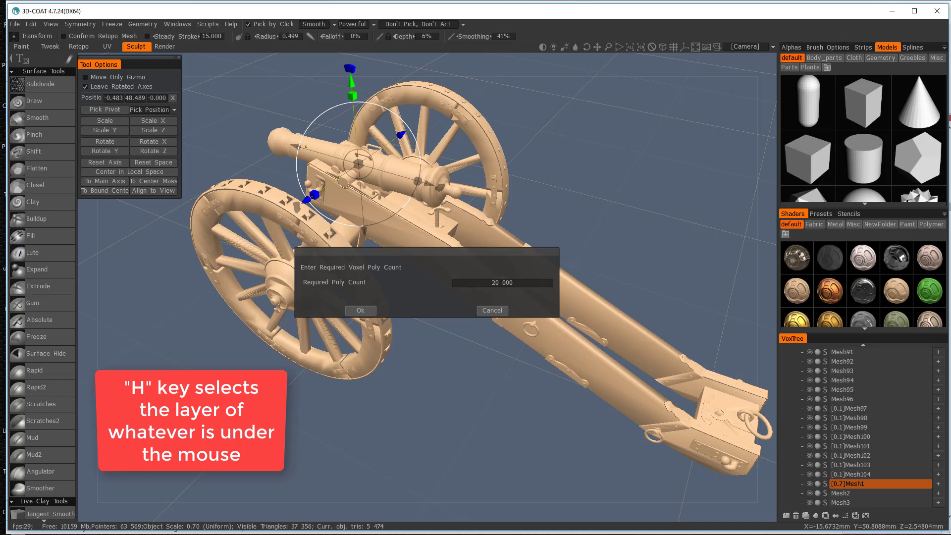
click(498, 283)
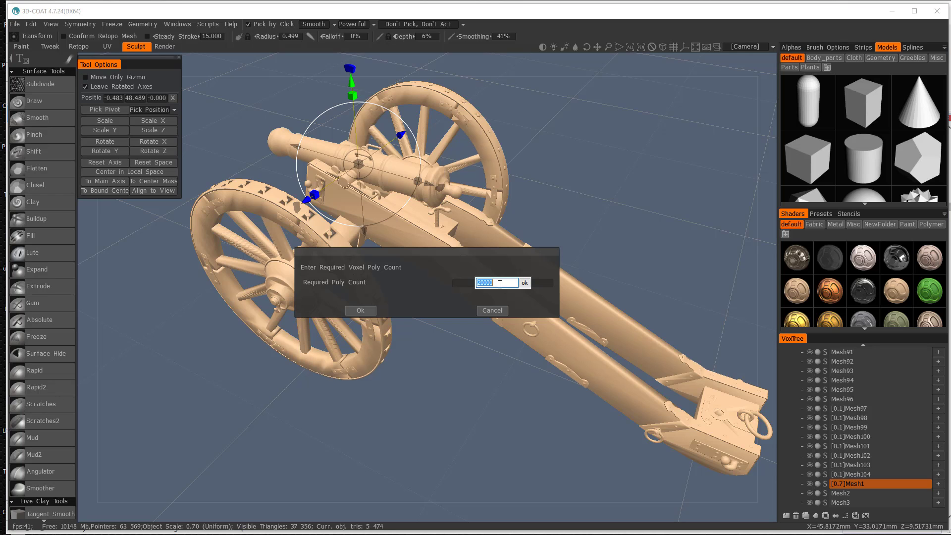
text(10)
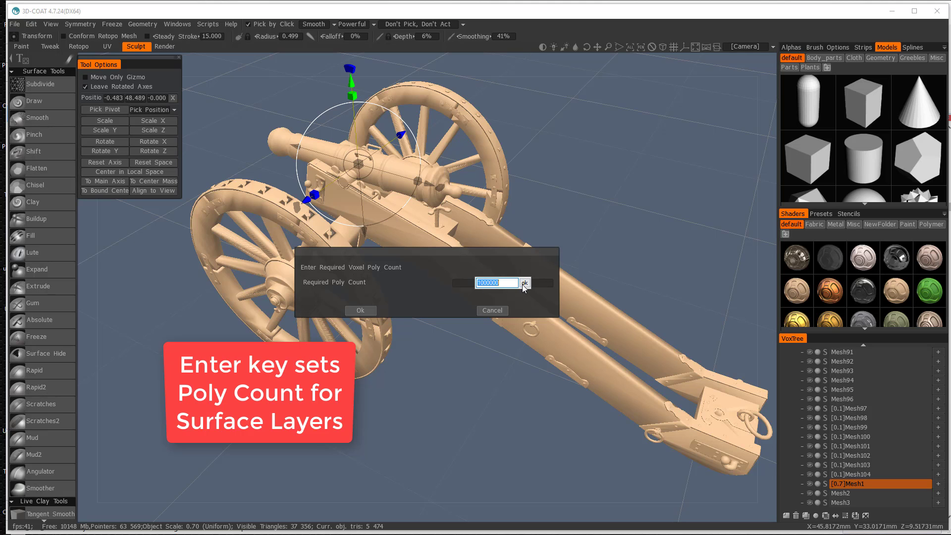
click(524, 283)
click(372, 311)
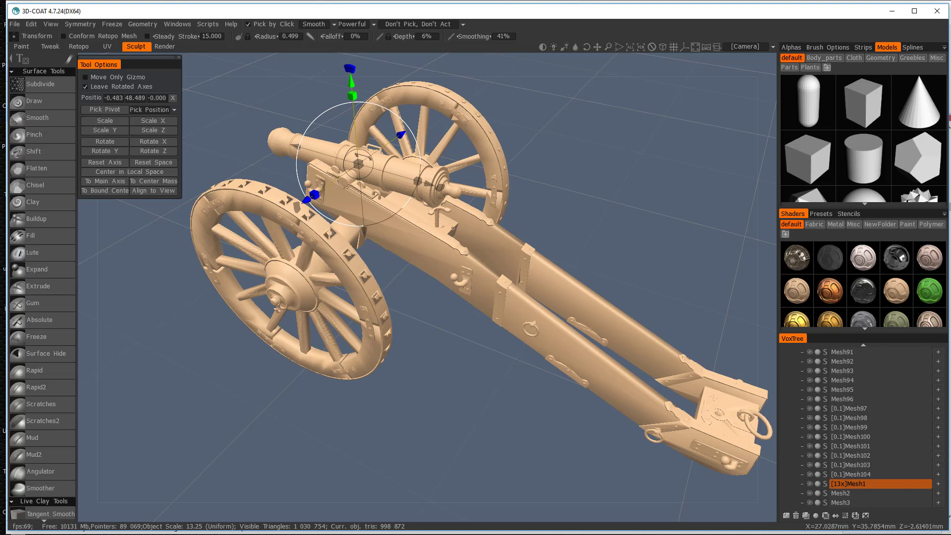
Try a required poly count of 20,000 on the front section of the near carriage side beam and undo it.
scroll(558, 145, up, 6)
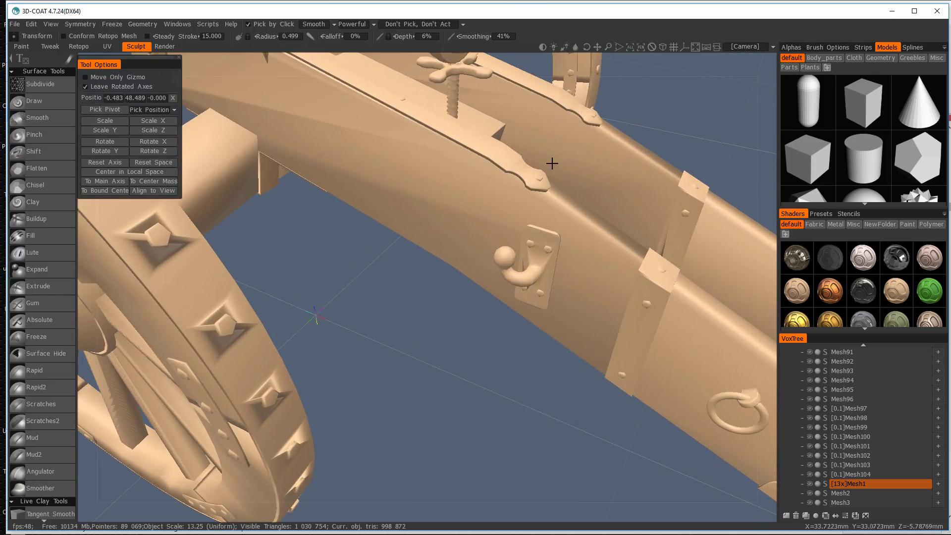
middle_drag(551, 163, 592, 255)
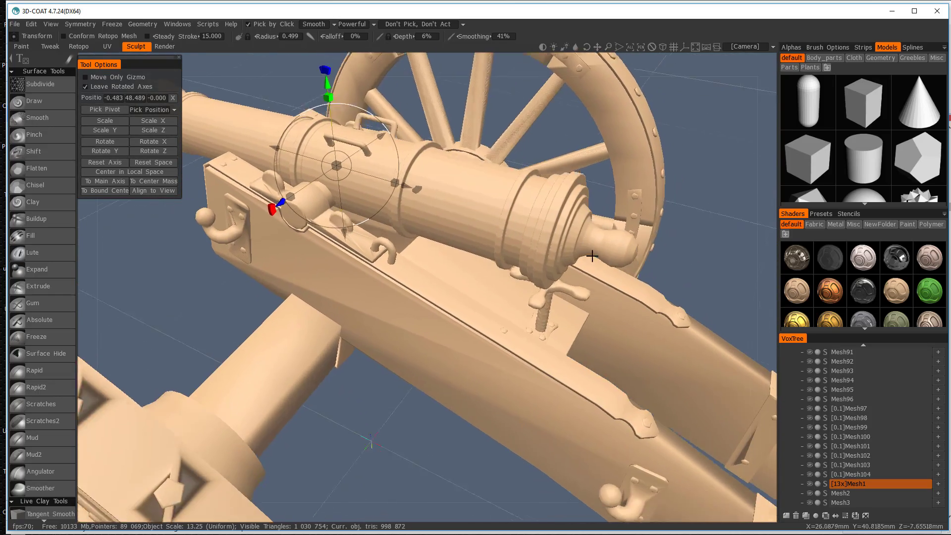
scroll(591, 256, down, 5)
middle_drag(628, 225, 558, 162)
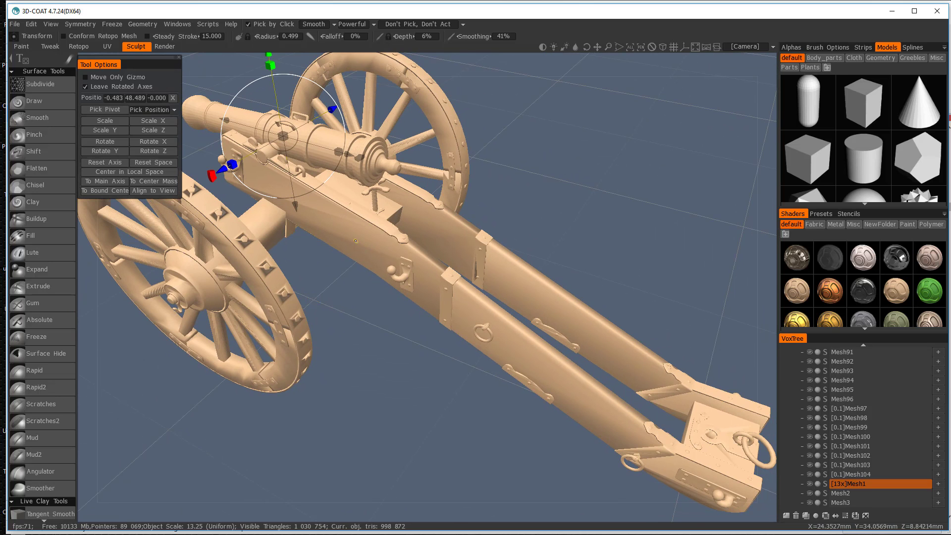
key(space)
key(space)
click(347, 231)
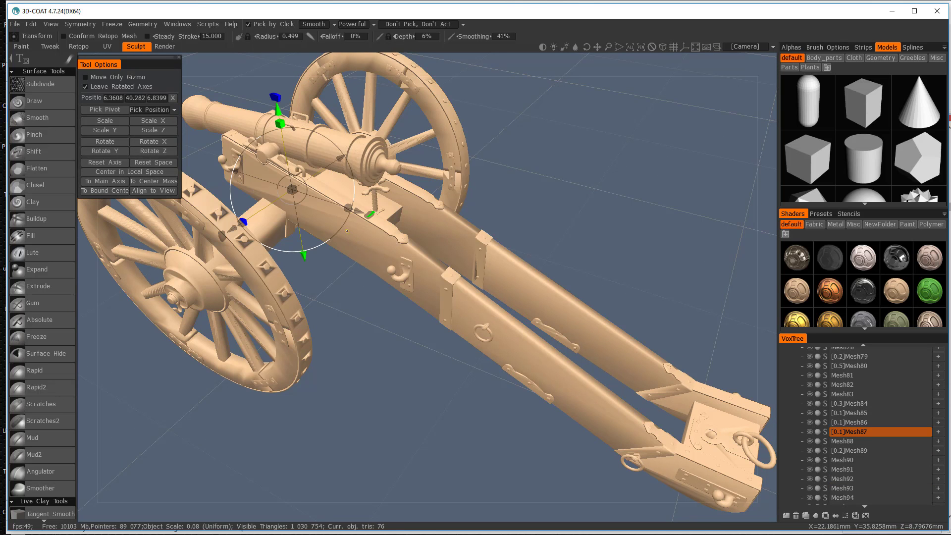
key(Return)
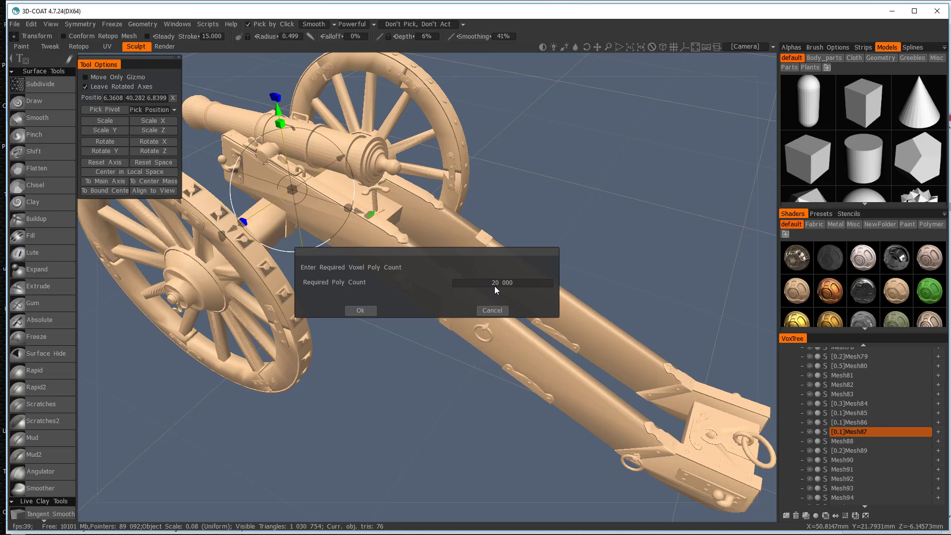
click(360, 310)
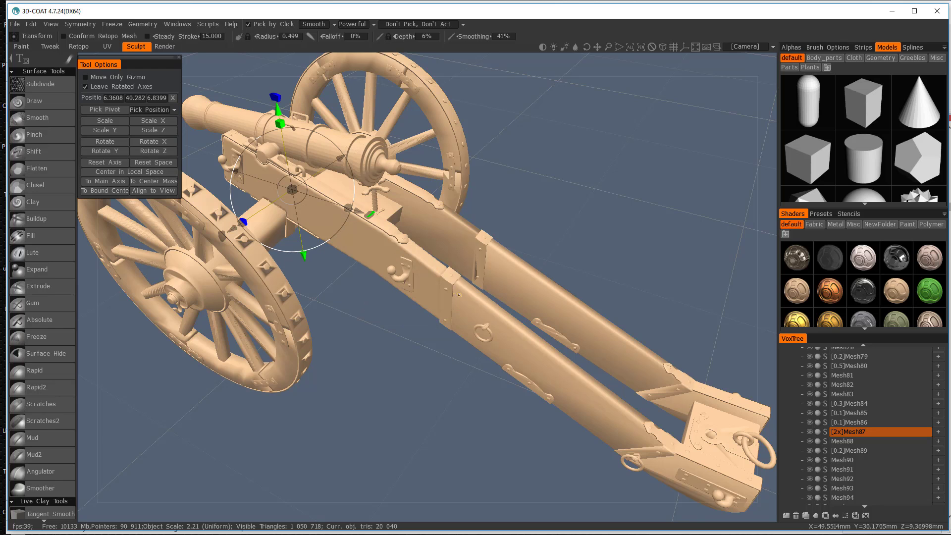
key(ctrl+z)
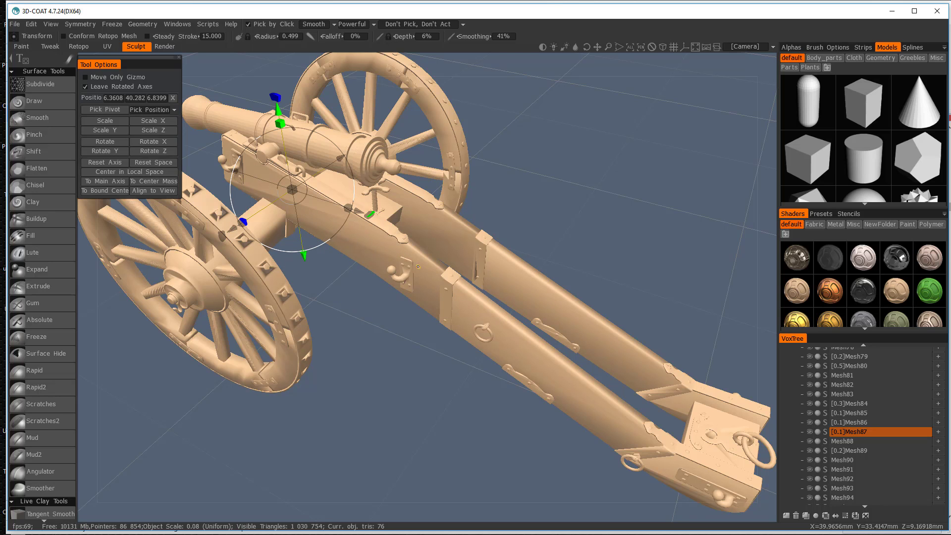
Set the required poly count of the near side beam's front section to 200000.
key(Return)
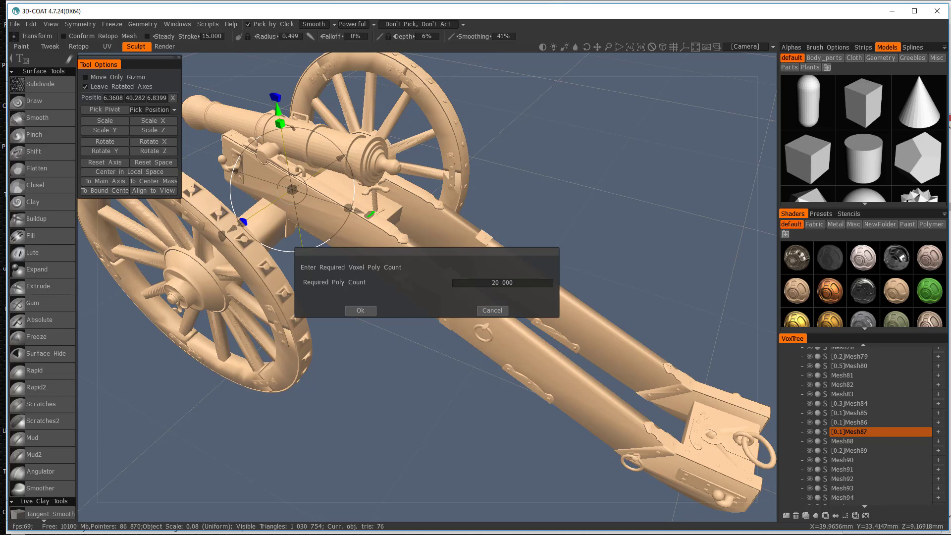
click(527, 284)
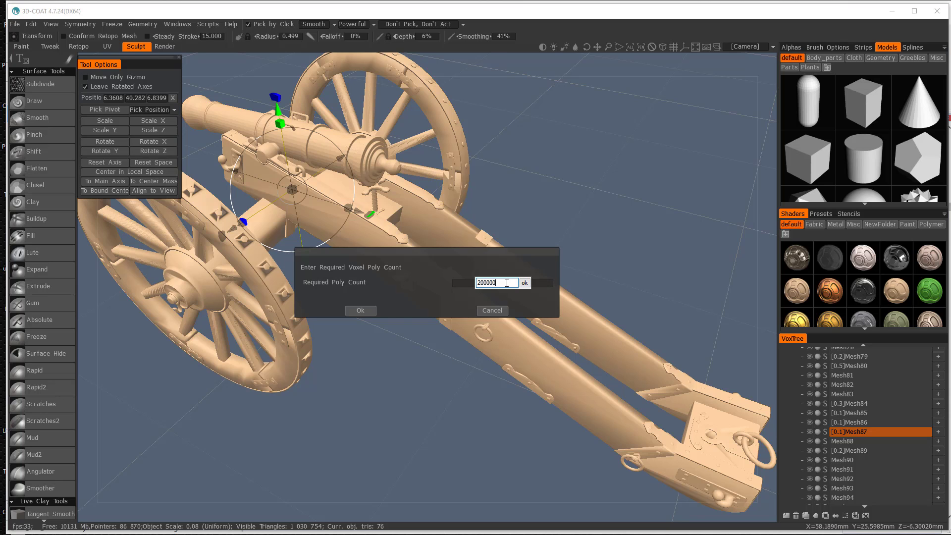
click(361, 310)
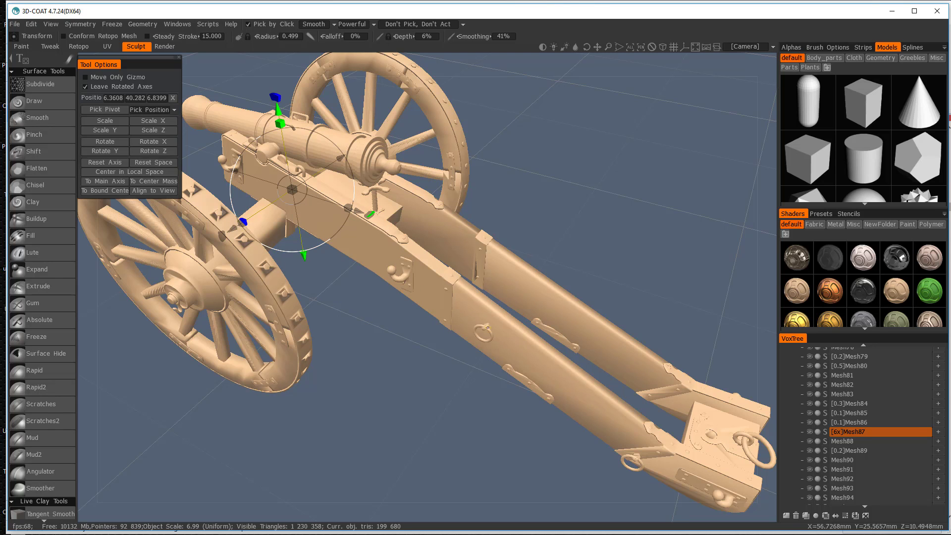
Select the rear section of the near side beam and set its required poly count to 200000.
click(530, 361)
key(Return)
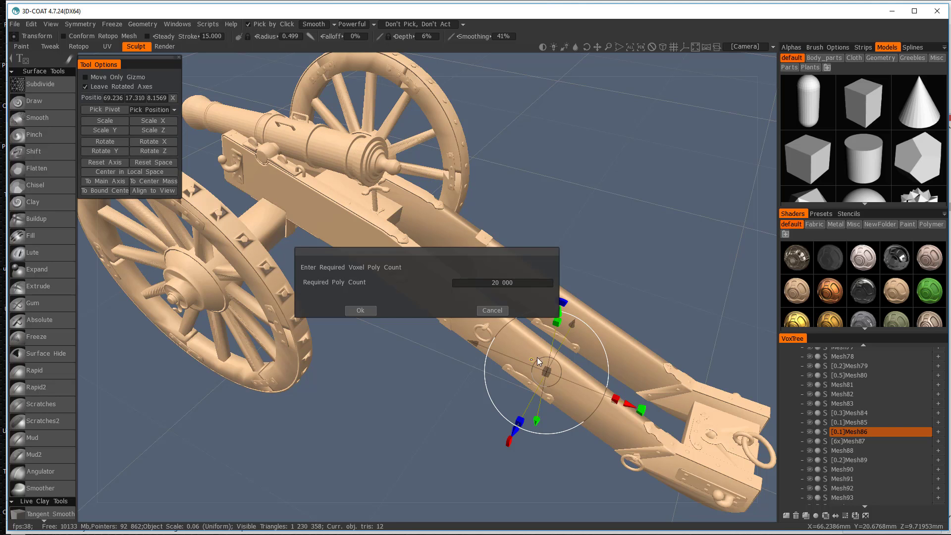
click(514, 285)
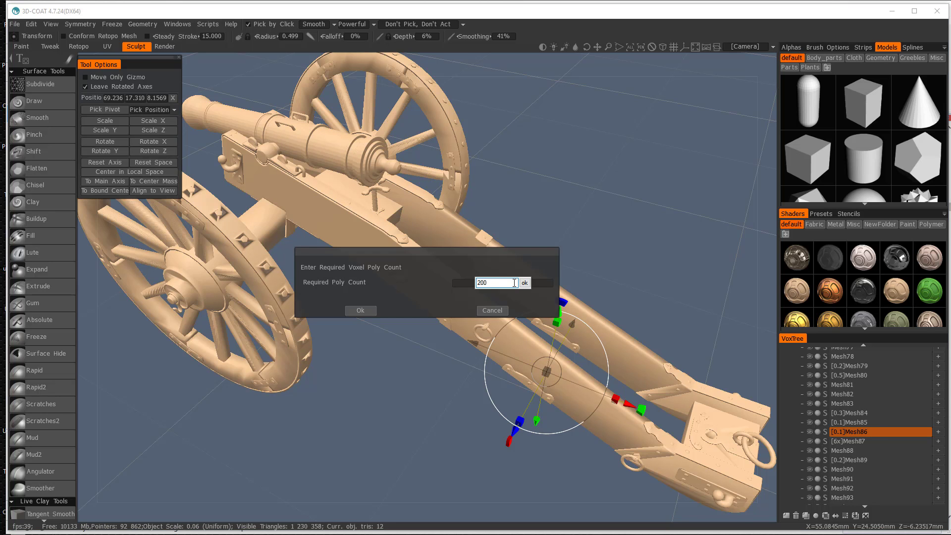
key(Return)
click(361, 310)
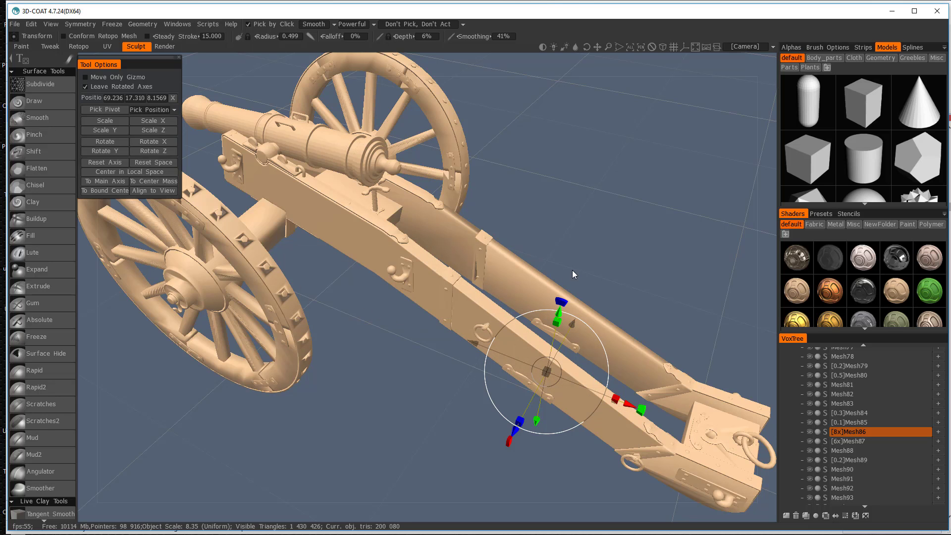
Select the hook on the near side beam and resample it with the default required poly count.
click(404, 274)
key(shift+r)
key(Return)
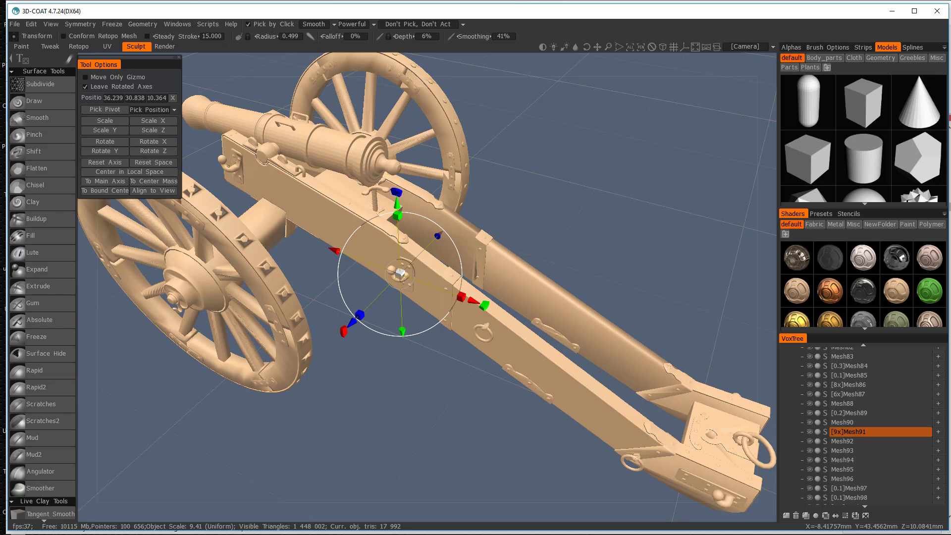
Select the hook at the front end of the near side beam and resample it with the default required poly count.
click(230, 169)
key(shift+r)
key(Return)
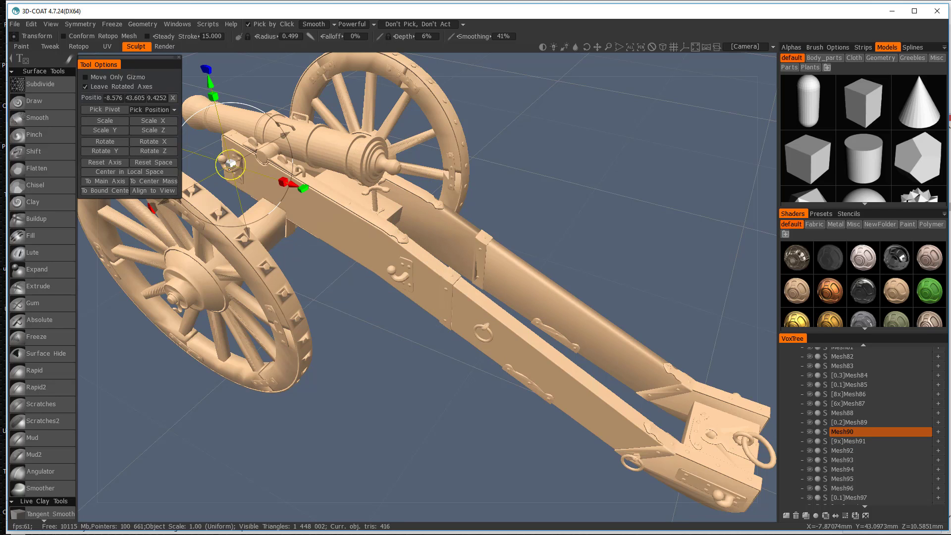
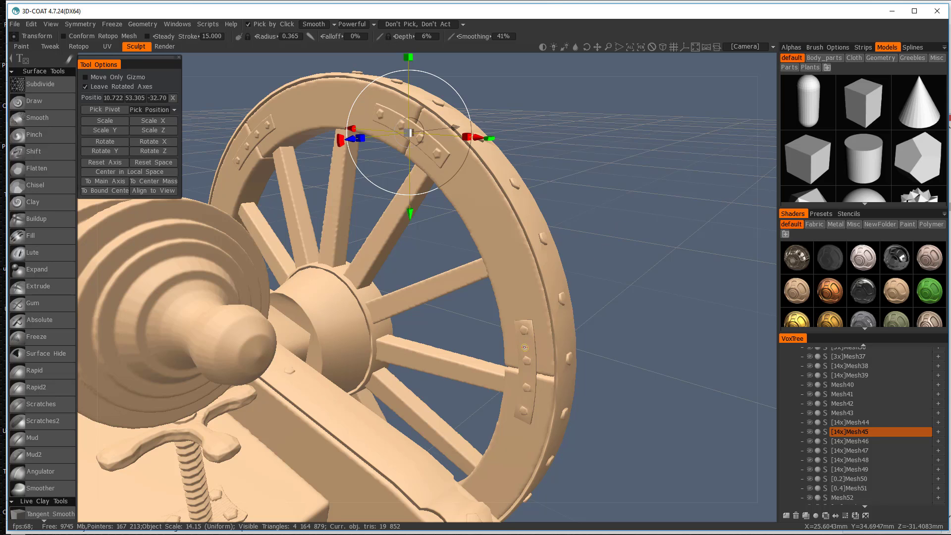
Select the riveted plate on the rear-facing part of the far wheel's rim and resample it with the default required poly count.
click(524, 347)
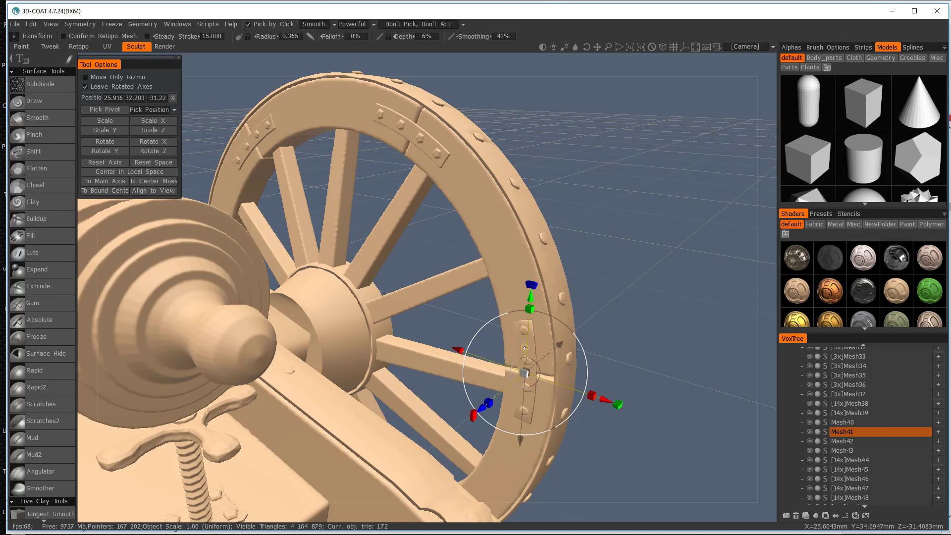
key(Return)
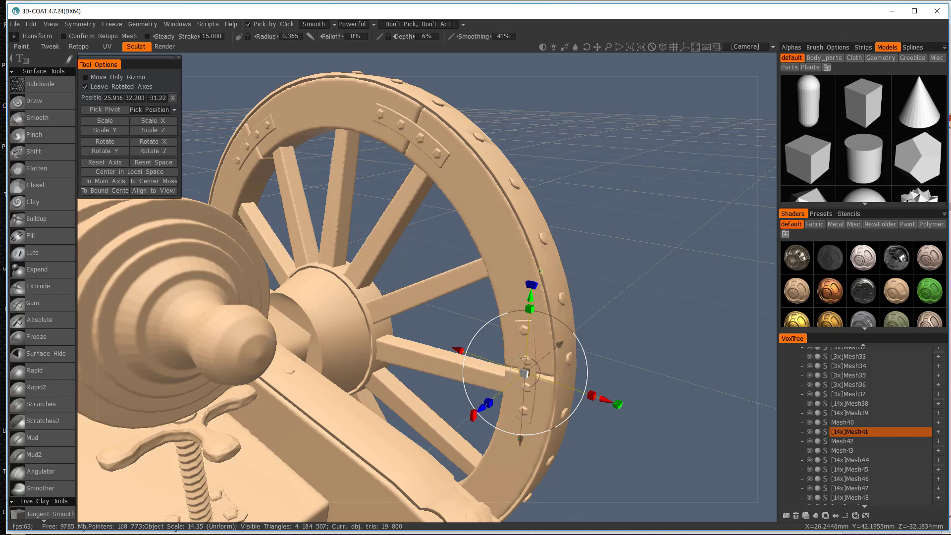
Set the camera pivot on the far wheel and resample the riveted plate at the bottom of its rim with the default required poly count.
middle_drag(616, 300, 570, 255)
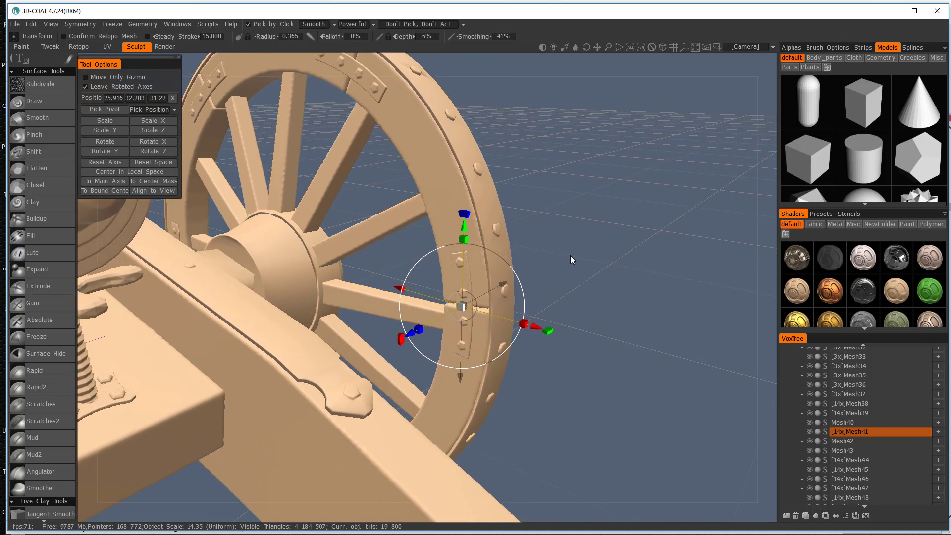
drag(570, 259, 624, 272)
middle_drag(624, 273, 671, 288)
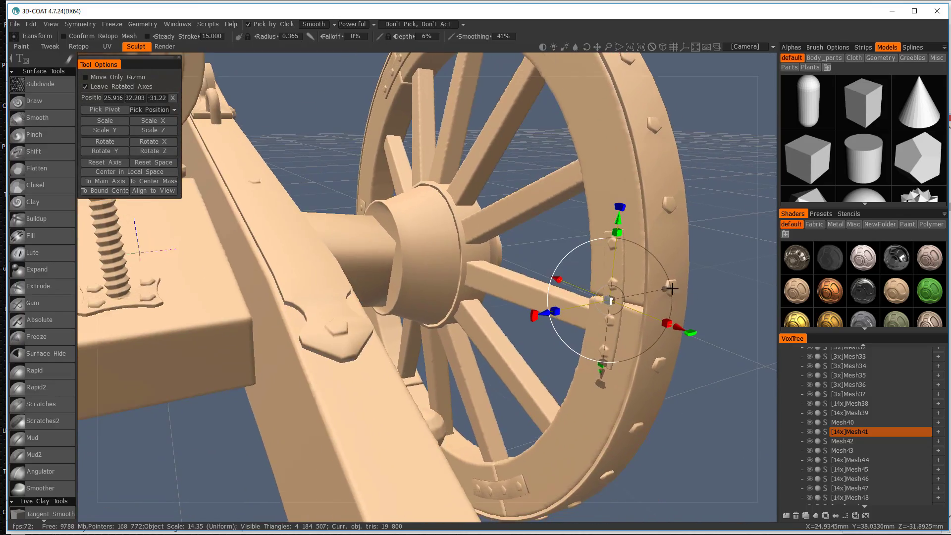
drag(671, 288, 737, 303)
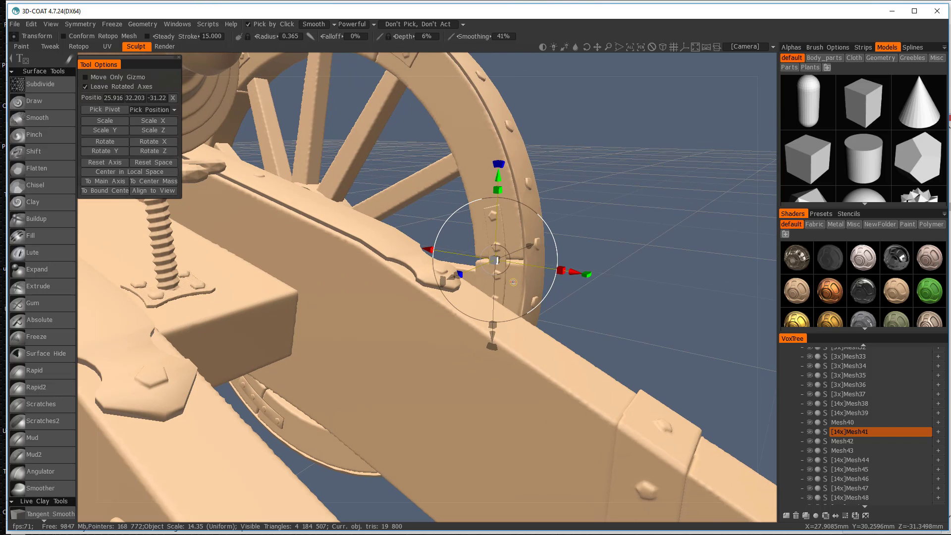
drag(637, 295, 589, 302)
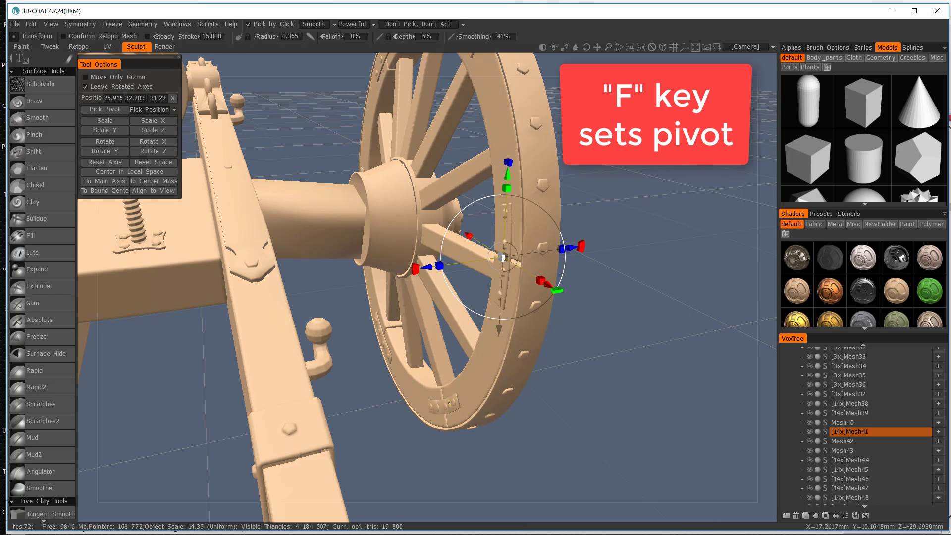
key(f)
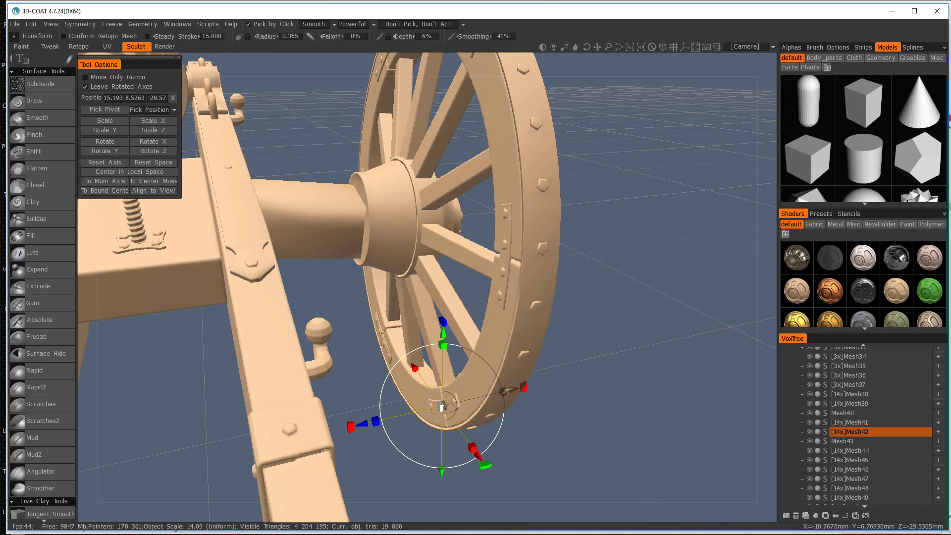
Voxelize Mesh40 on the far wheel's rim with the proposed required poly count.
click(383, 338)
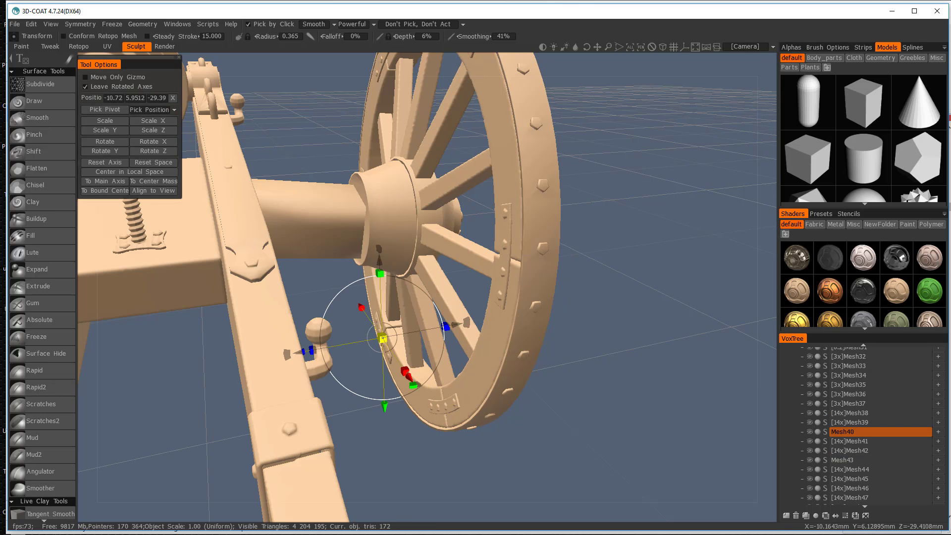
key(f)
alt+drag(383, 338, 515, 299)
alt+right_drag(515, 299, 479, 302)
alt+drag(480, 302, 406, 317)
key(f)
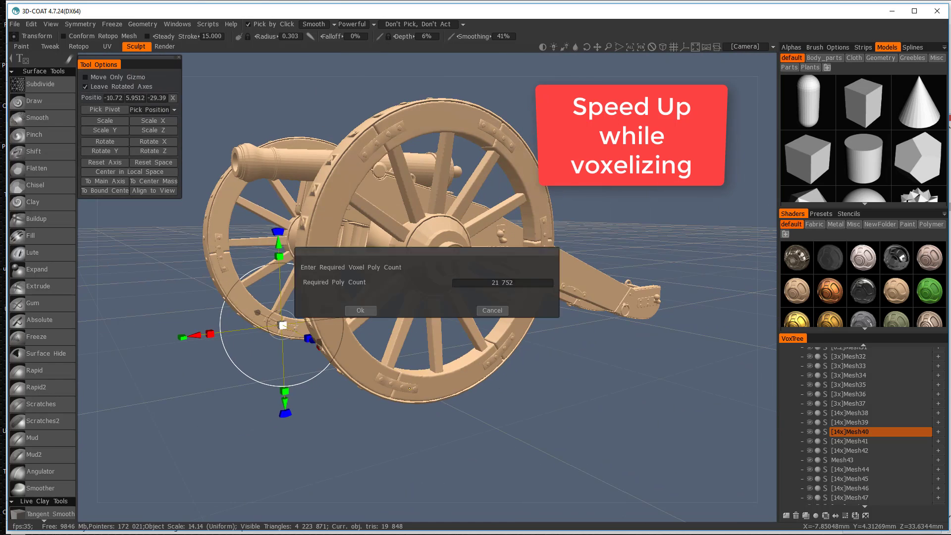
key(Return)
Pick further unconverted parts of the cannon, including Mesh22, and voxelize them.
alt+right_drag(360, 347, 376, 453)
alt+drag(391, 455, 390, 465)
click(392, 455)
key(Return)
click(227, 288)
key(Return)
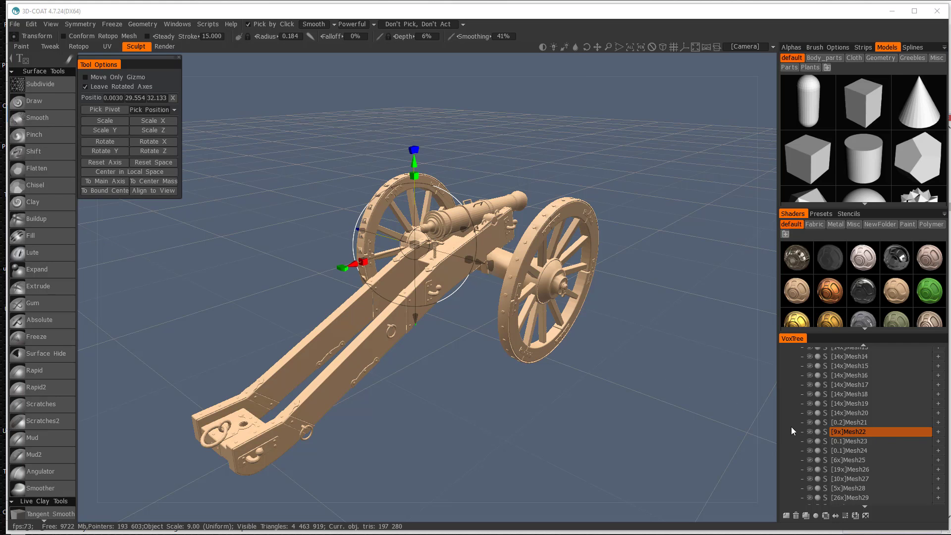
Try to voxelize Mesh1, the outer band of the wheel, with a required poly count of 20 000.
scroll(841, 443, up, 4)
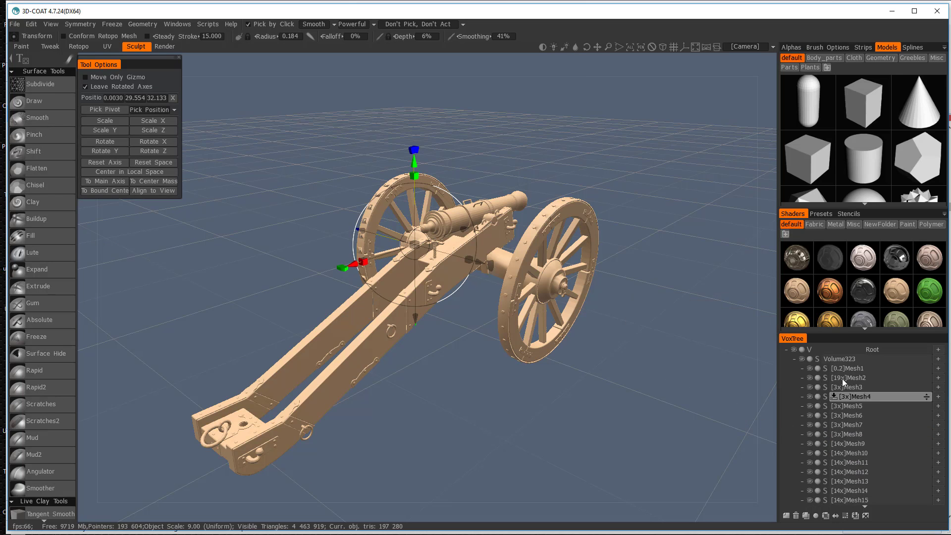
click(862, 369)
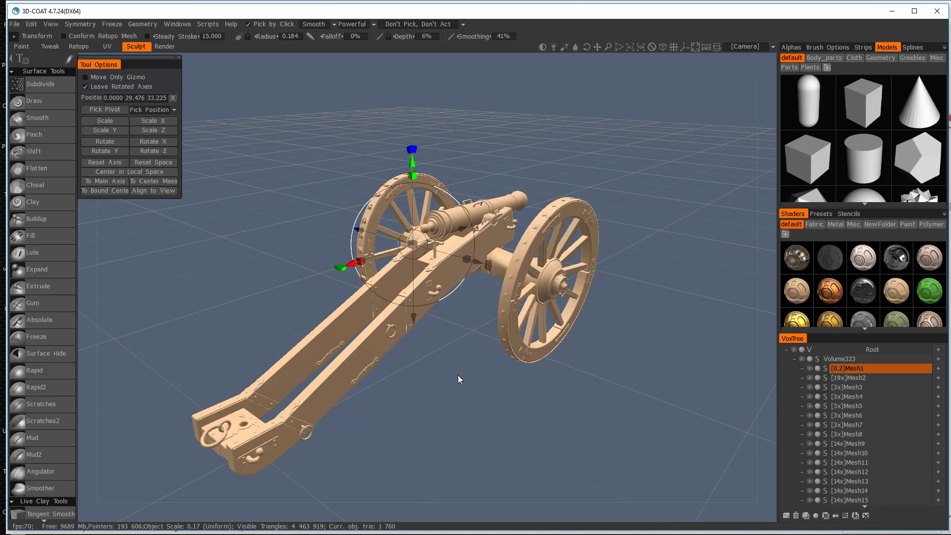
drag(458, 376, 512, 299)
right_drag(512, 298, 498, 320)
drag(490, 334, 606, 330)
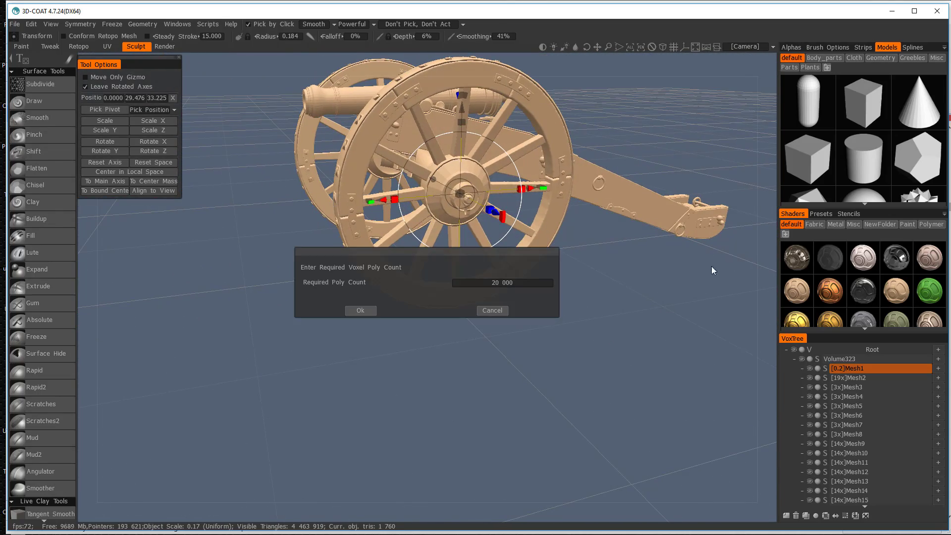
click(358, 311)
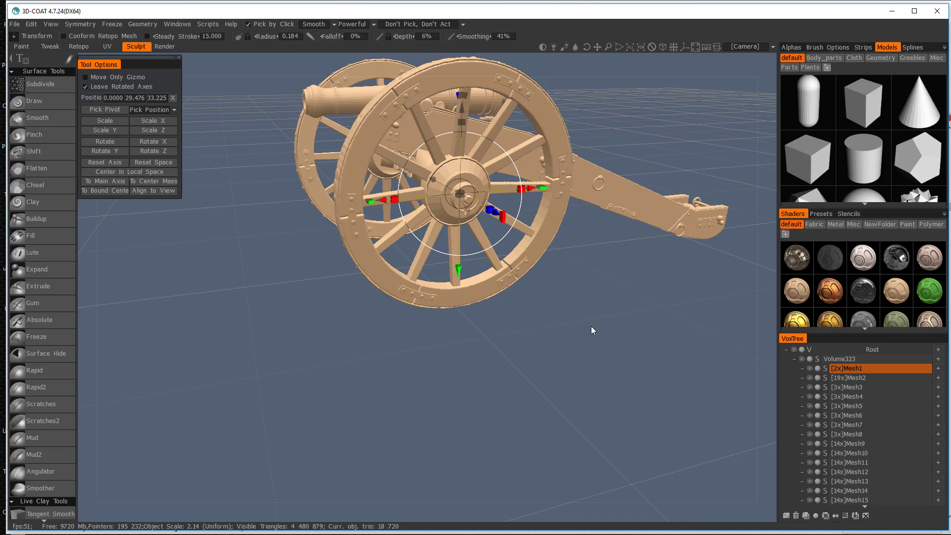
drag(601, 320, 687, 328)
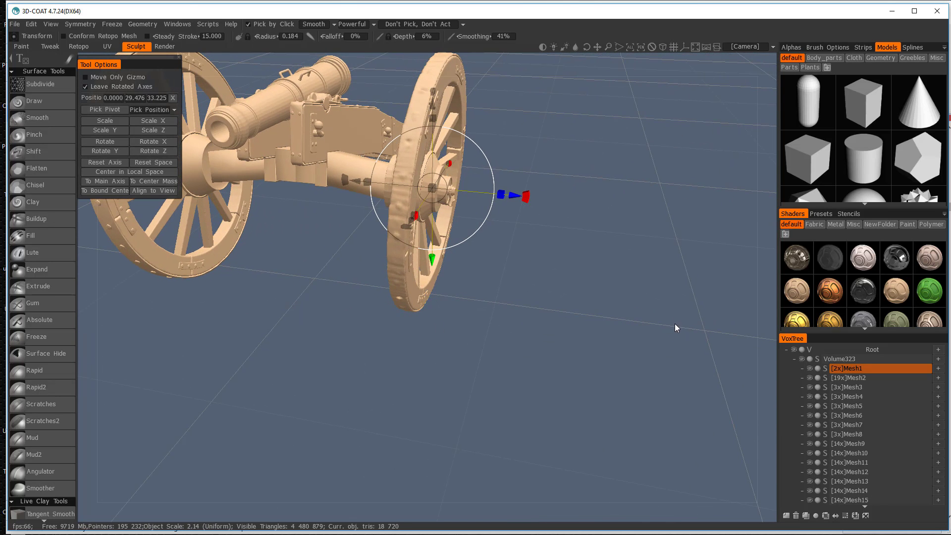
key(ctrl+z)
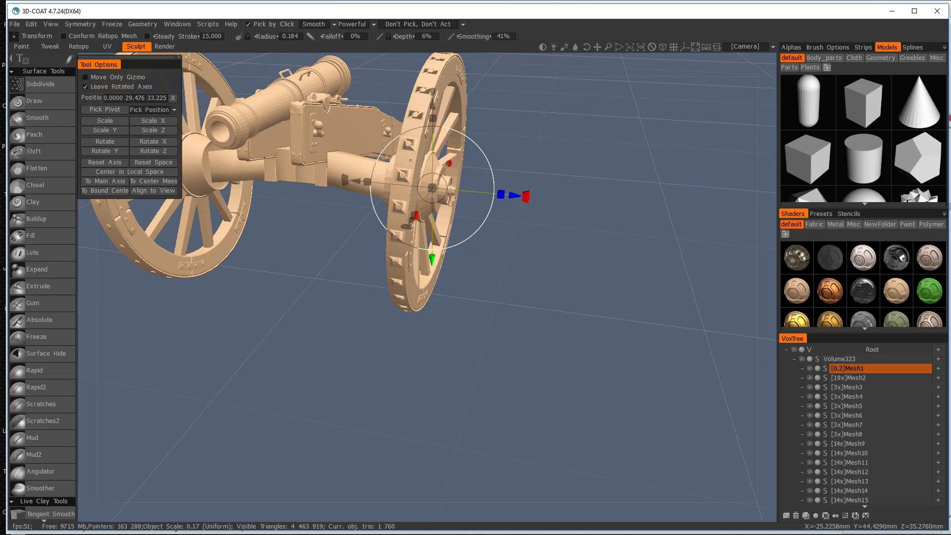
Try to voxelize the wheel's outer band, Mesh1, with a required poly count of 200 000.
key(Return)
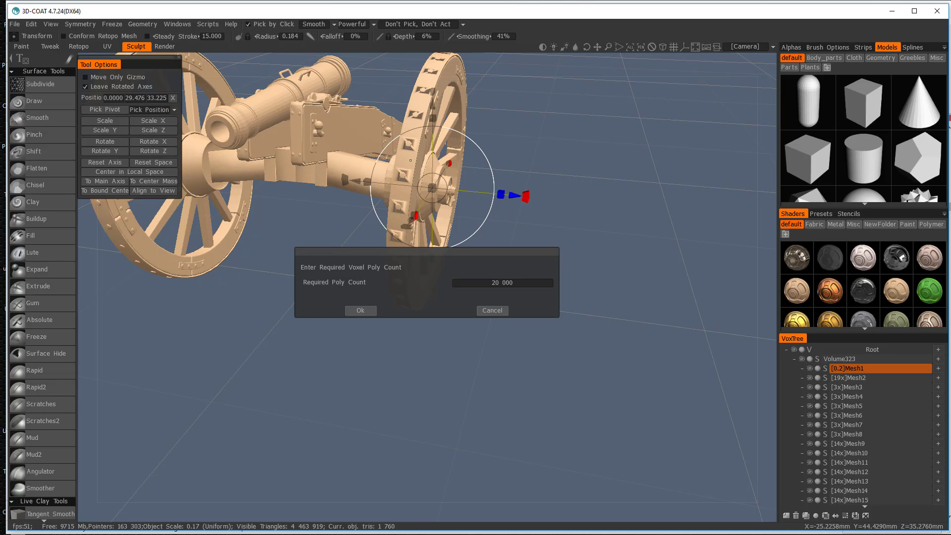
click(522, 282)
text(200 )
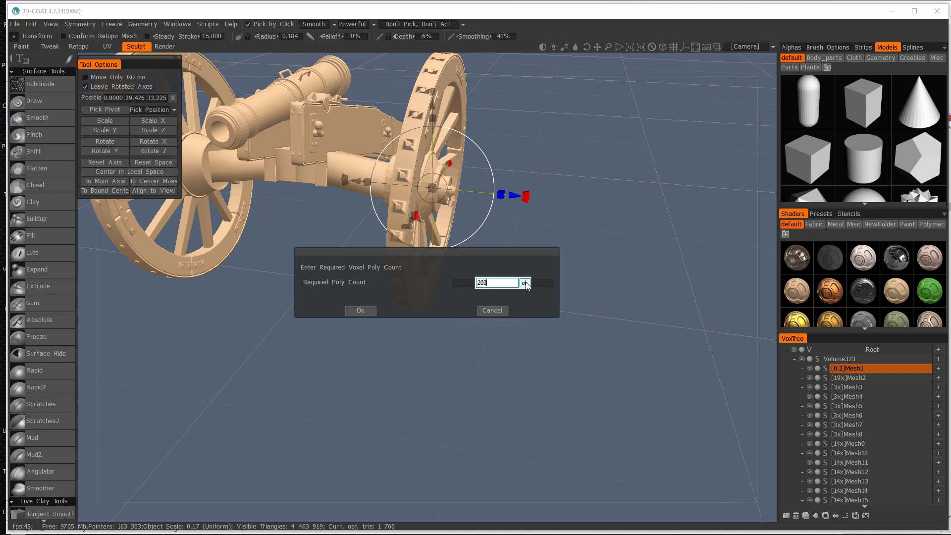
text(000)
click(524, 281)
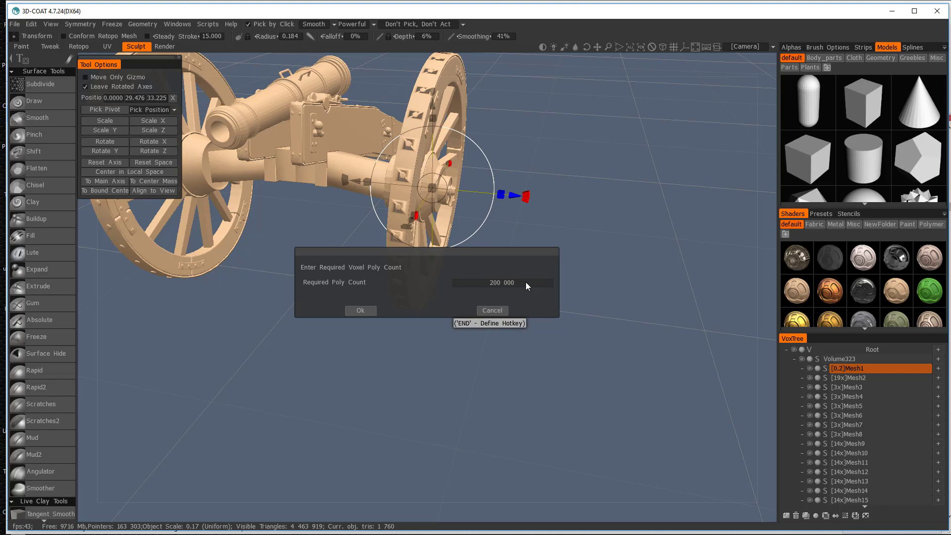
click(364, 310)
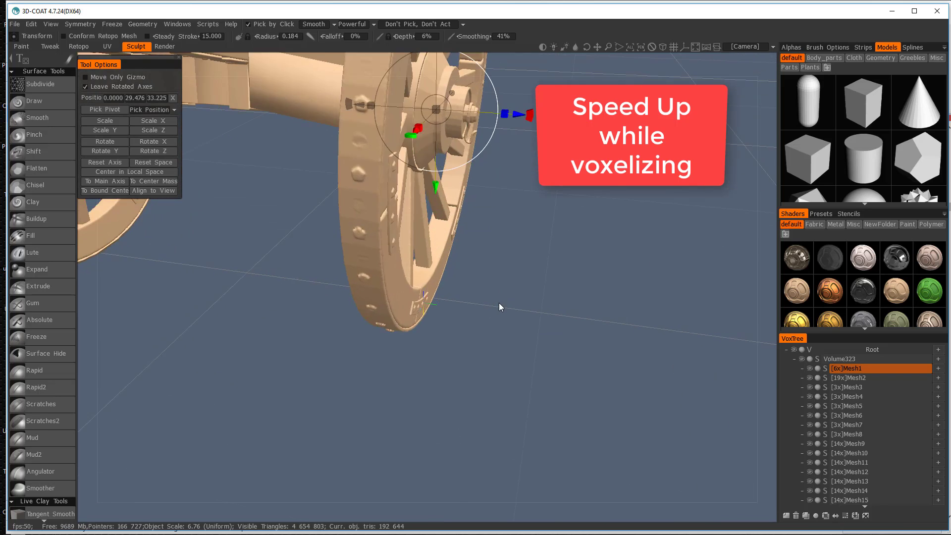
alt+drag(498, 302, 480, 332)
key(ctrl+z)
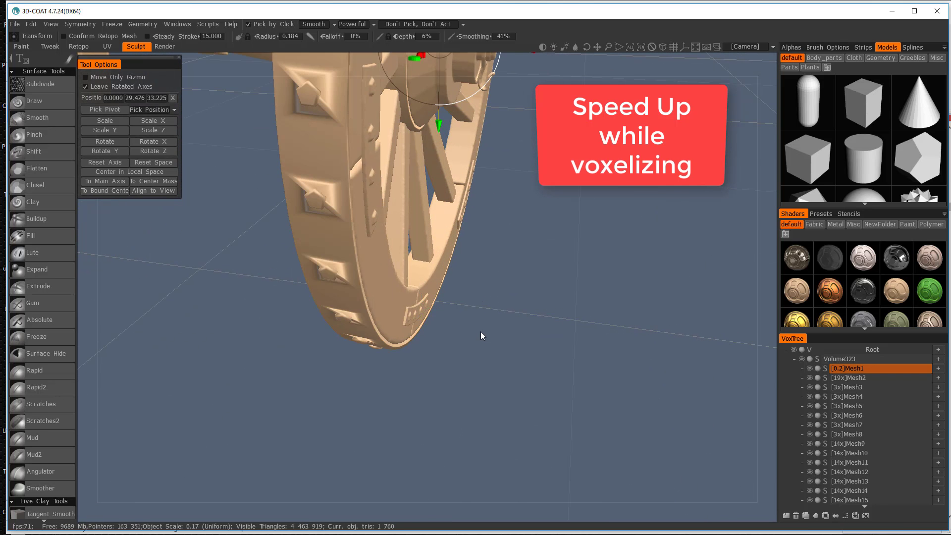
Voxelize Mesh1, the wheel's outer band, with a required poly count of 500 000.
key(Return)
click(495, 283)
text(500000)
key(Return)
Voxelize Mesh31, the opposite wheel's outer band, with a required poly count of 500 000.
alt+middle_drag(495, 286, 458, 250)
key(h)
key(Return)
click(495, 283)
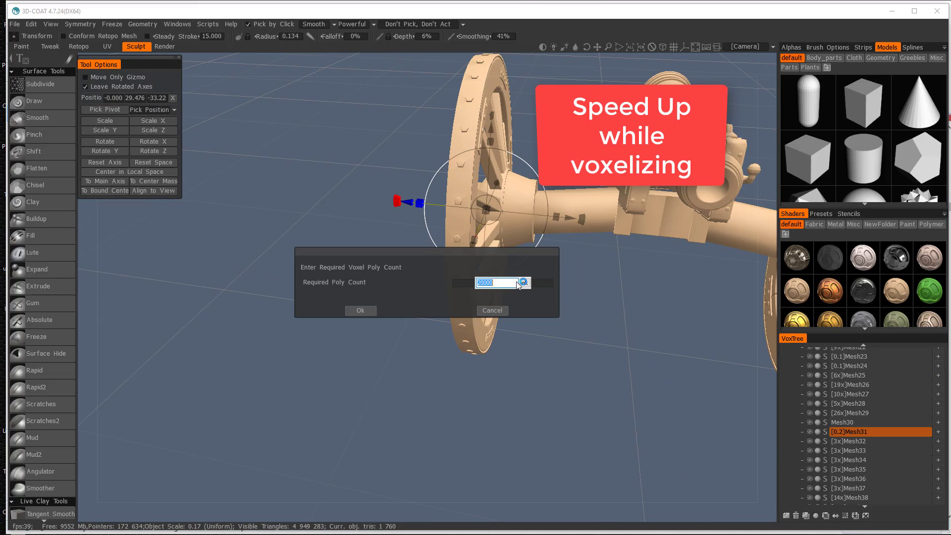
text(500000)
key(Return)
alt+drag(495, 284, 434, 334)
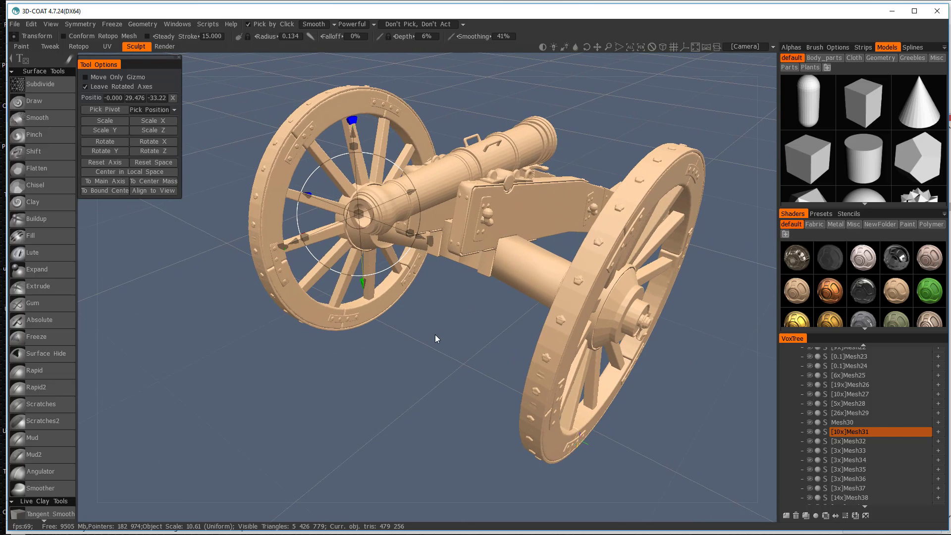
Voxelize Mesh30, the small base plate under the elevation screw, with the proposed poly count.
scroll(856, 416, down, 2)
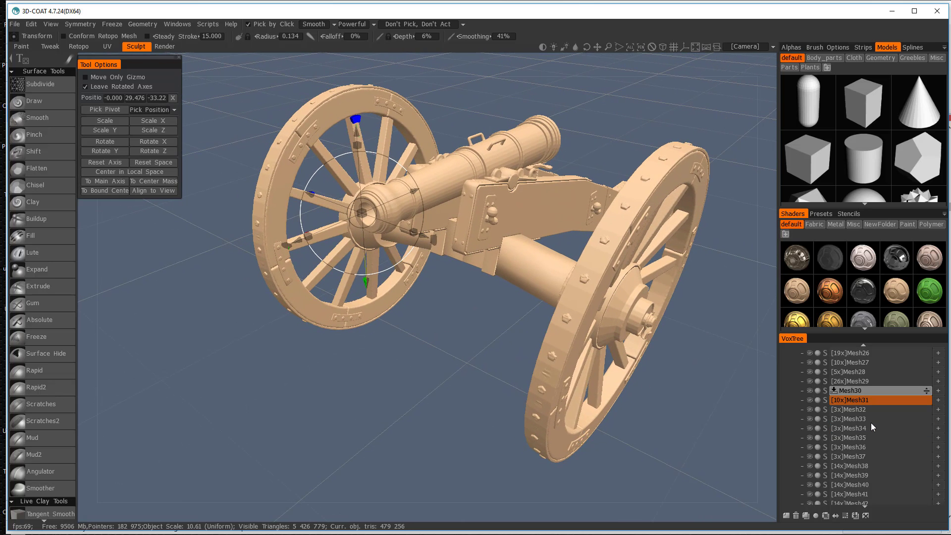
click(854, 390)
alt+drag(701, 392, 634, 377)
alt+middle_drag(634, 376, 480, 371)
alt+drag(480, 370, 433, 329)
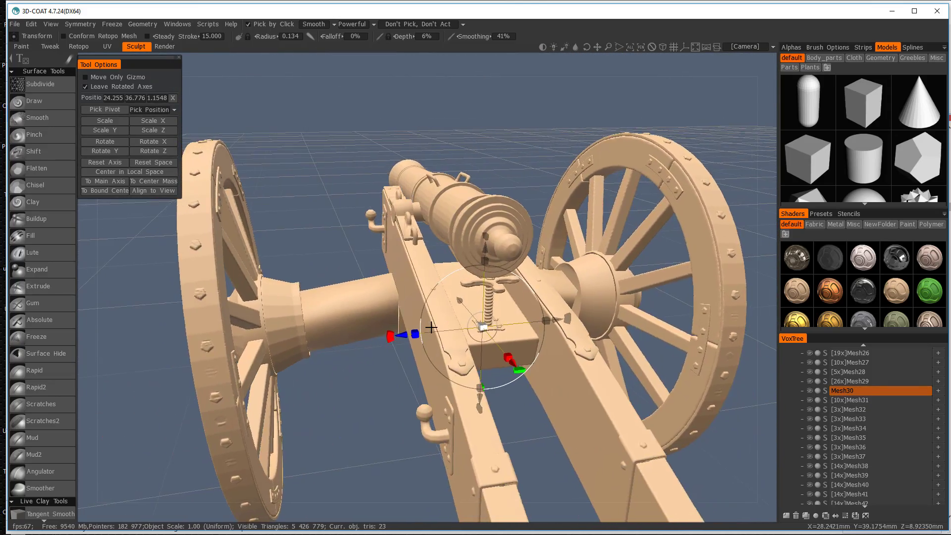
scroll(515, 345, up, 6)
scroll(517, 352, up, 3)
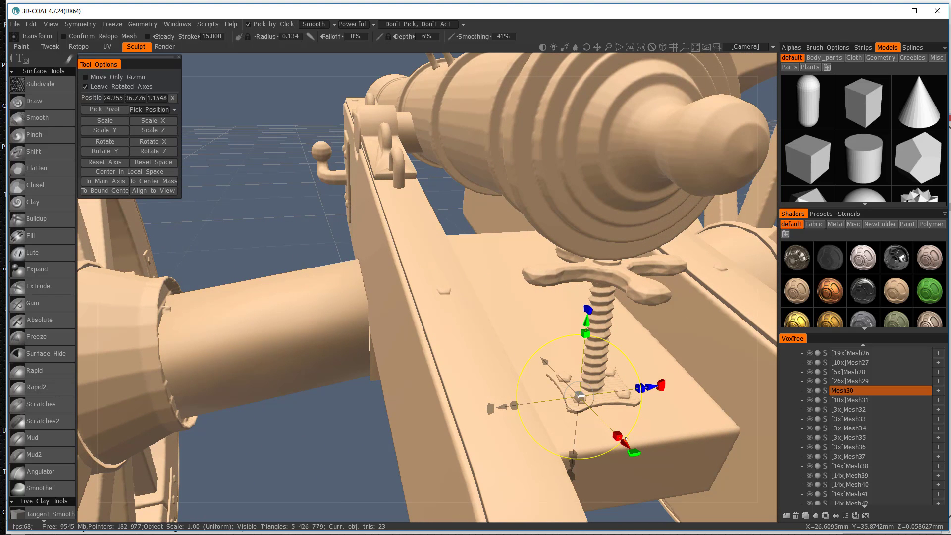
key(Return)
key(Return)
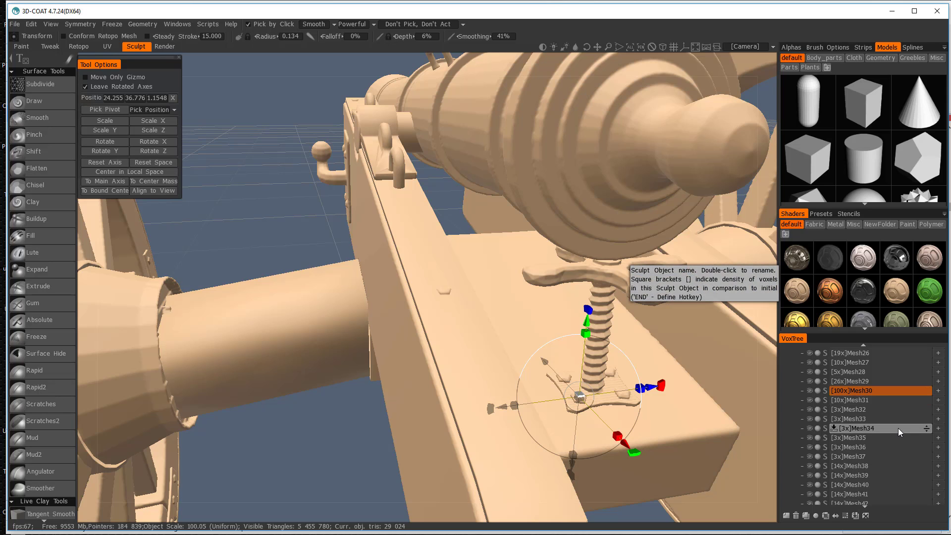
Reduce the screw base plate Mesh30 to a required voxel poly count of 10 000.
key(Return)
click(529, 283)
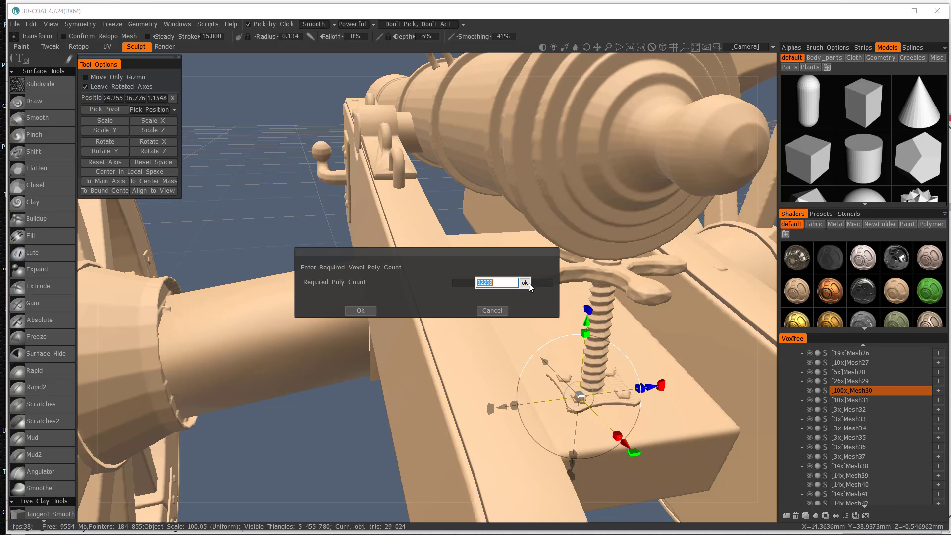
text(10000)
click(529, 283)
key(Return)
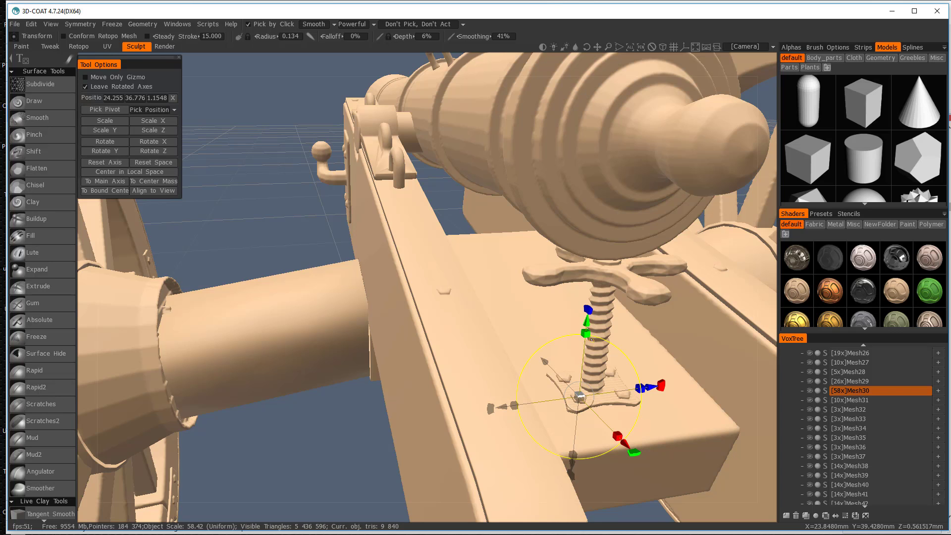
Reduce the screw base plate Mesh30 to a voxel poly count of about 5 000.
key(Return)
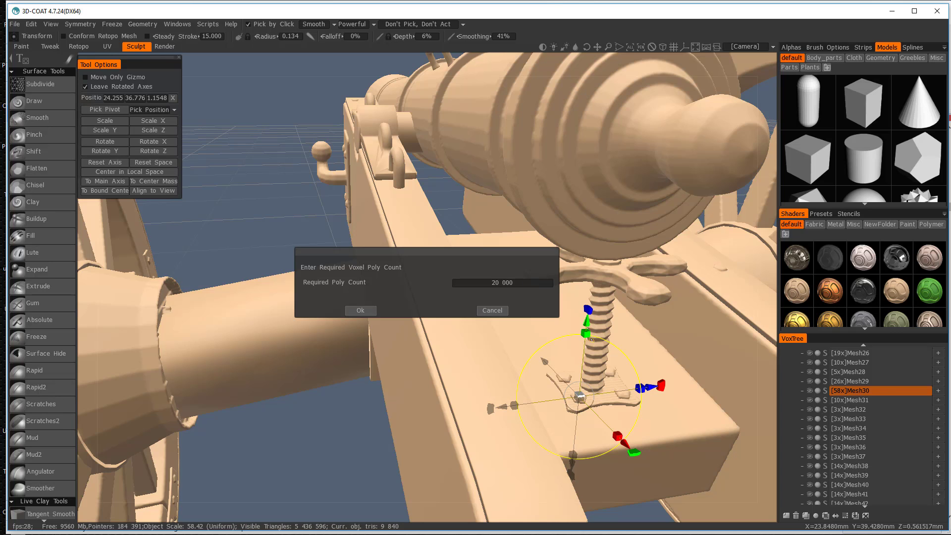
click(495, 282)
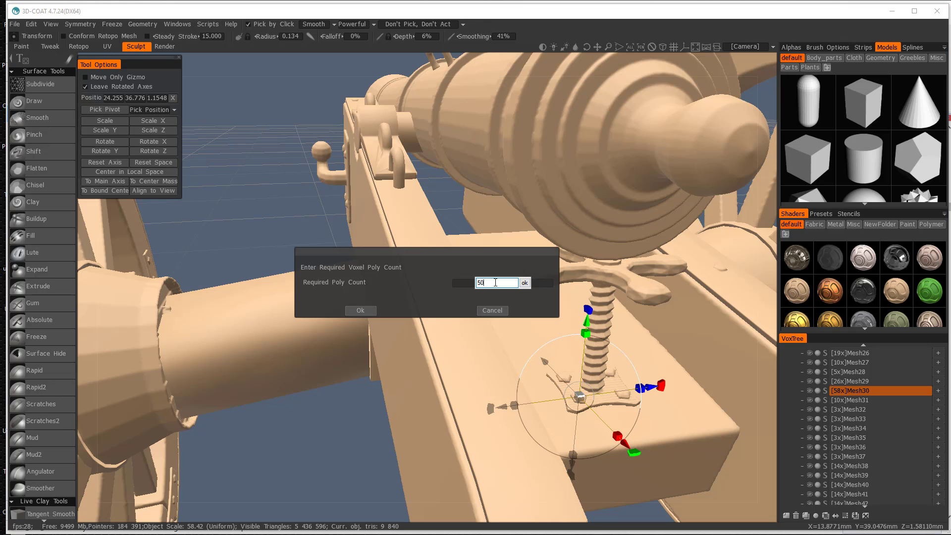
key(Return)
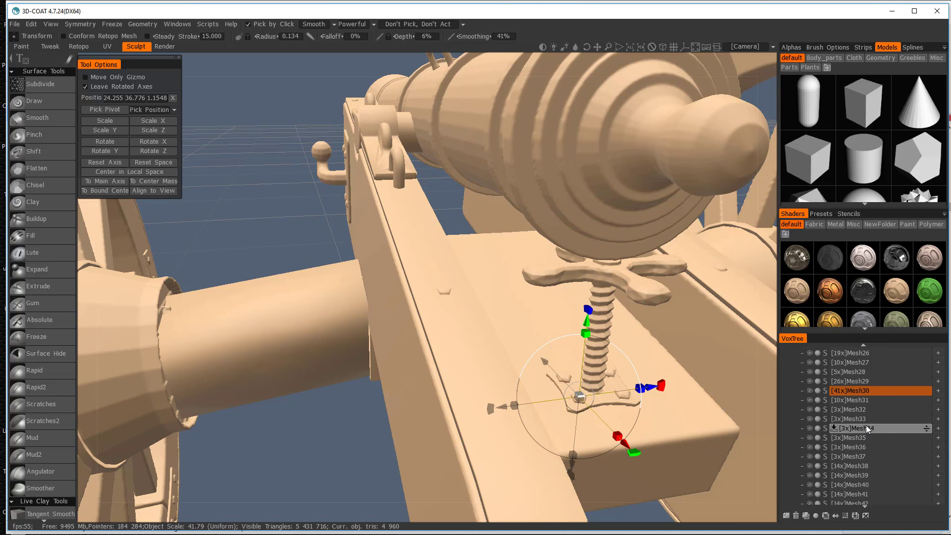
Bring Mesh35 into view and examine the wheel rim, its rivets and spokes for surface quality.
scroll(865, 425, down, 2)
click(849, 375)
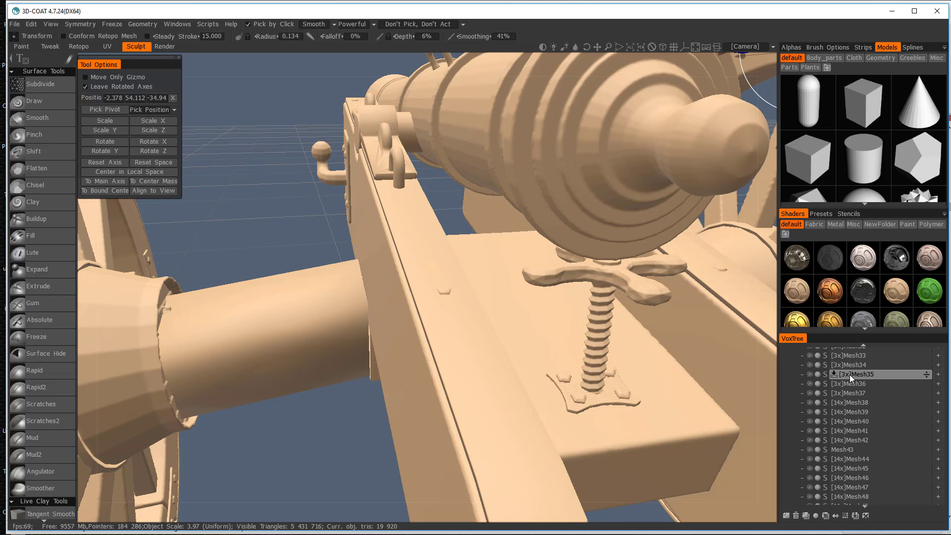
key(shift+a)
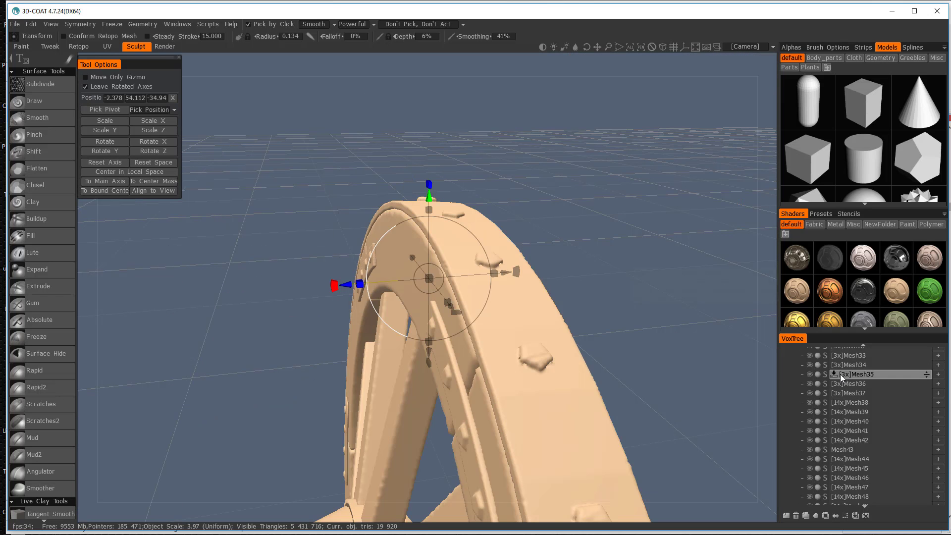
drag(658, 343, 637, 322)
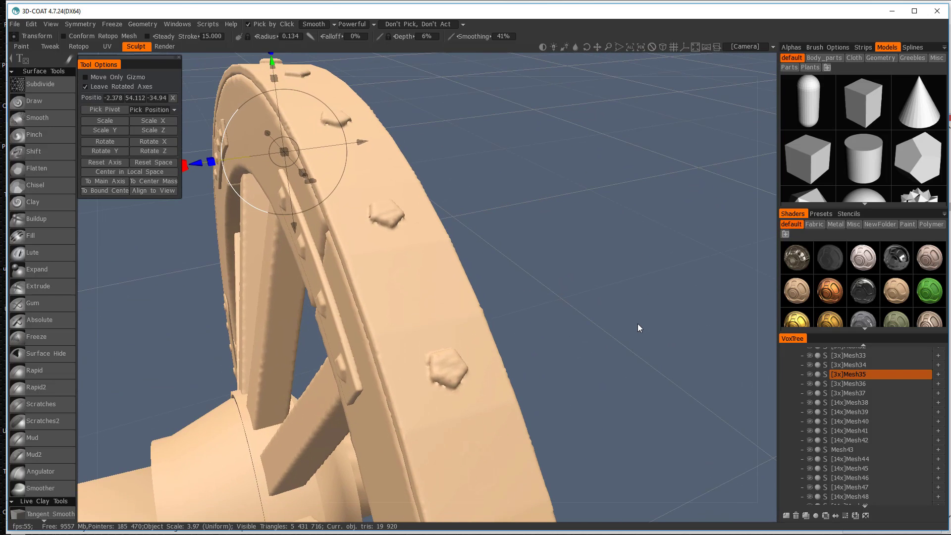
middle_drag(636, 303, 779, 377)
drag(679, 346, 565, 297)
middle_drag(565, 294, 270, 142)
drag(420, 253, 427, 221)
key(ctrl+z)
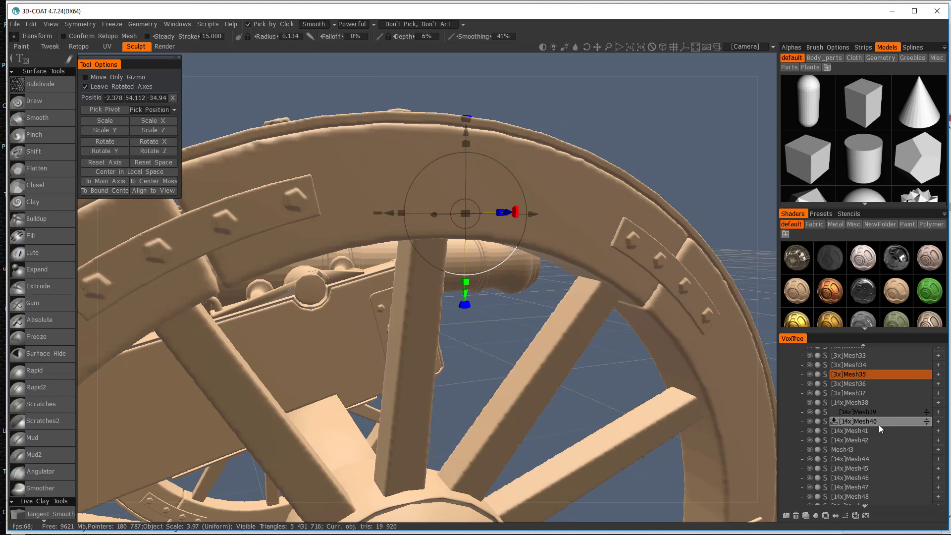
Voxelize Mesh43 at the wheel rim's plate joint with a required poly count of 20 000.
scroll(872, 427, down, 3)
click(849, 422)
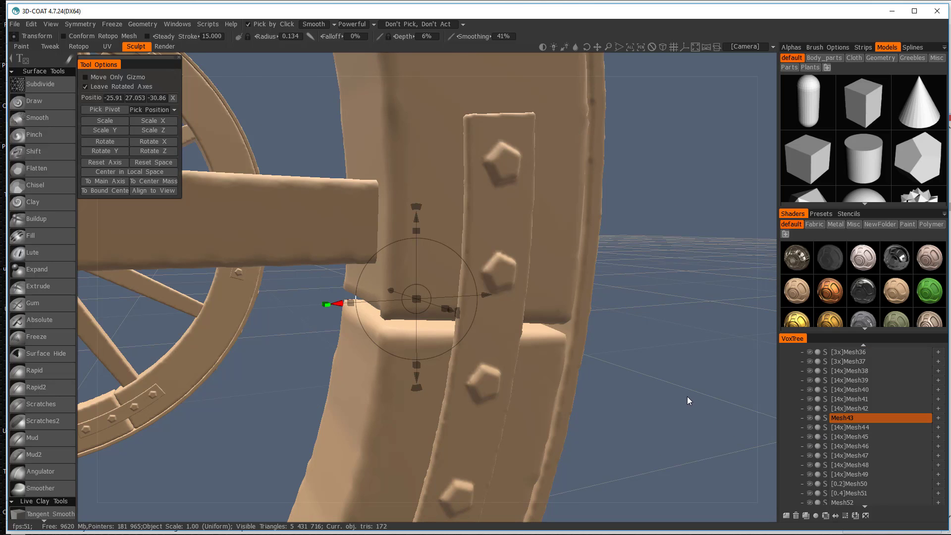
drag(687, 397, 704, 402)
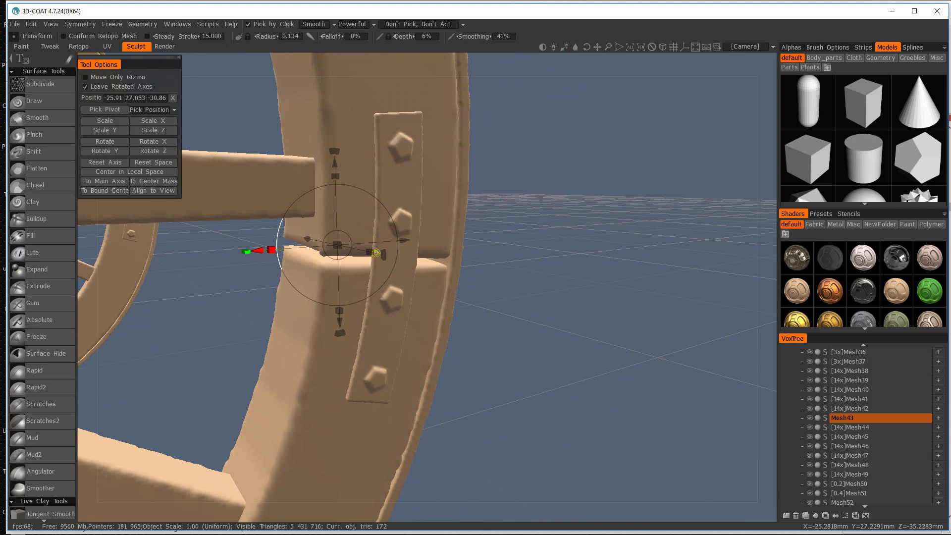
drag(376, 253, 608, 296)
key(ctrl+z)
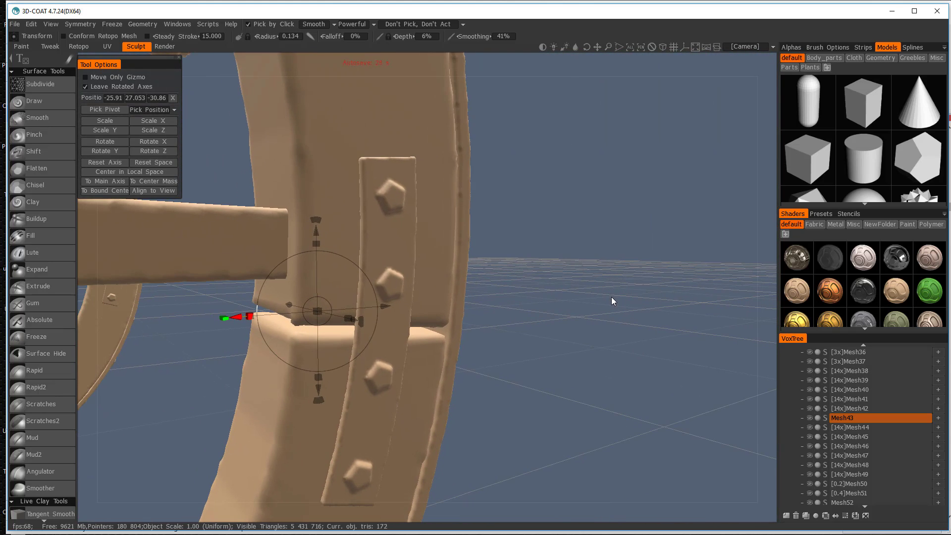
drag(611, 299, 268, 323)
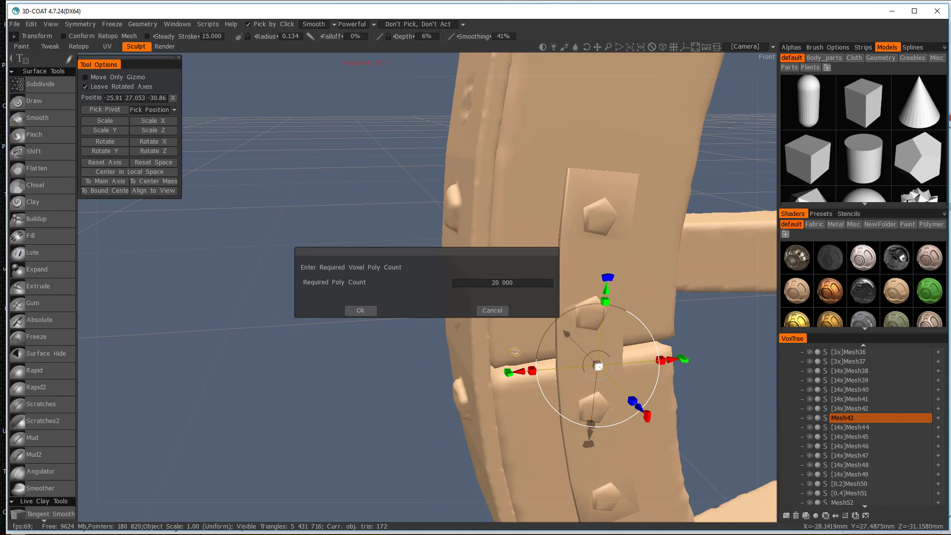
key(Return)
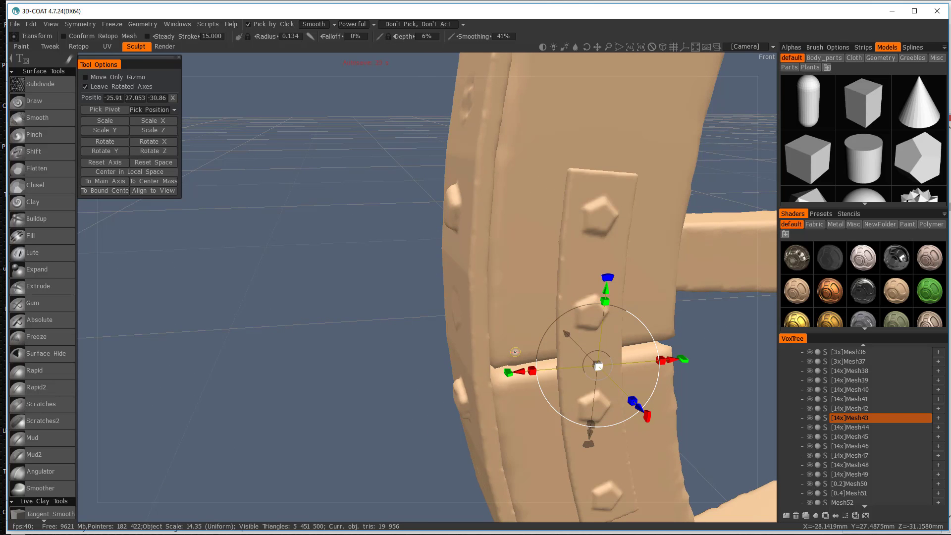
Voxelize Mesh43 at the wheel rim's plate joint again with a required poly count of 21 862.
key(Return)
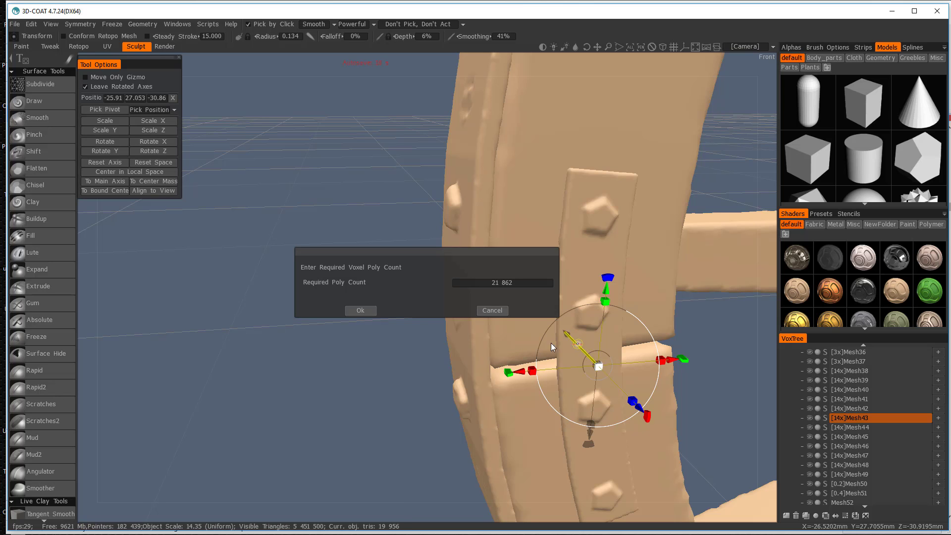
click(361, 309)
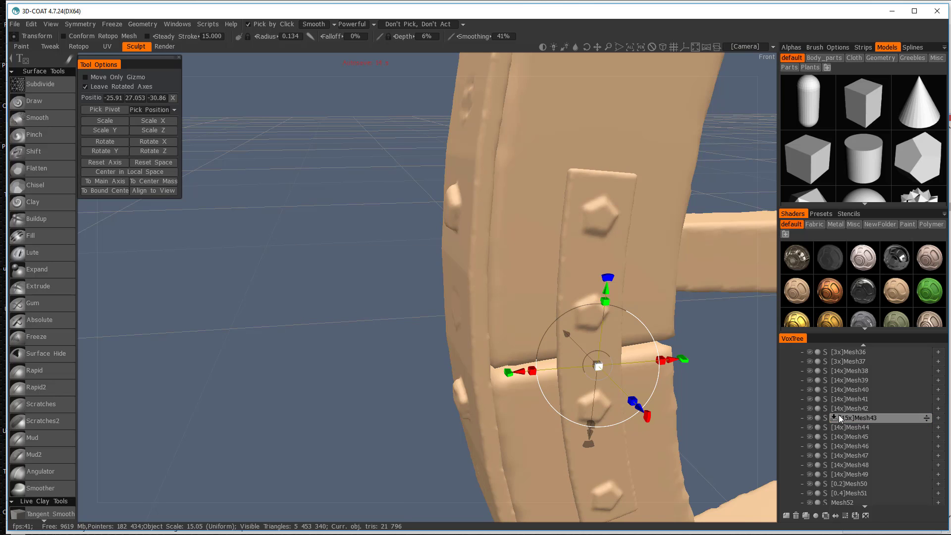
Voxelize Mesh52 and the large wheel hub Mesh51.
scroll(838, 414, down, 3)
click(846, 438)
key(shift+a)
scroll(685, 432, down, 3)
click(847, 429)
key(h)
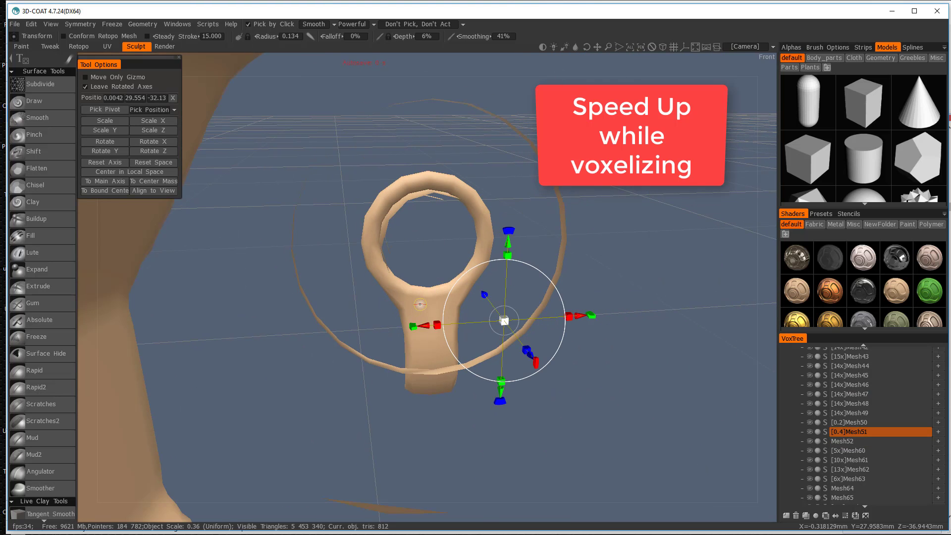
alt+drag(419, 303, 571, 327)
key(Return)
key(h)
key(Return)
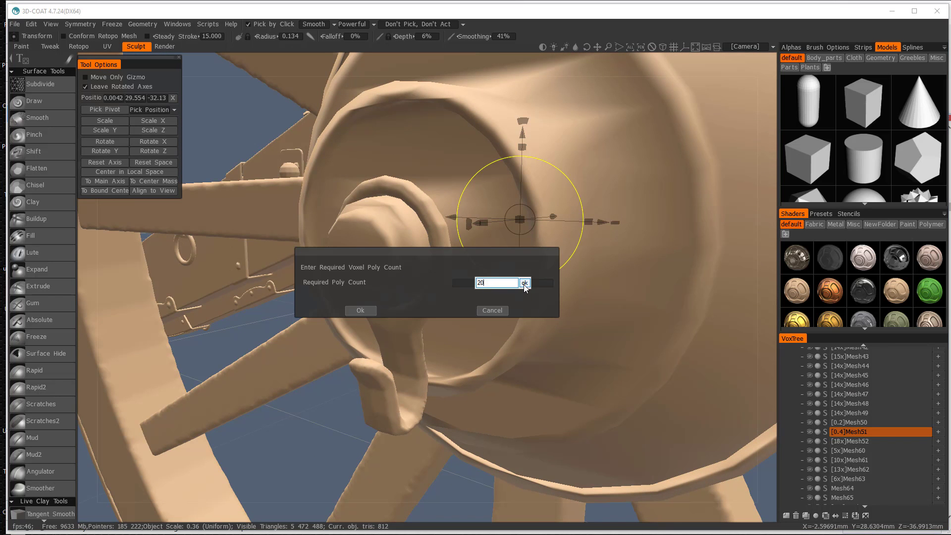
key(Return)
Voxelize Mesh64 and the carrying ring Mesh65 on the outer face of the carriage trail.
alt+drag(631, 248, 634, 255)
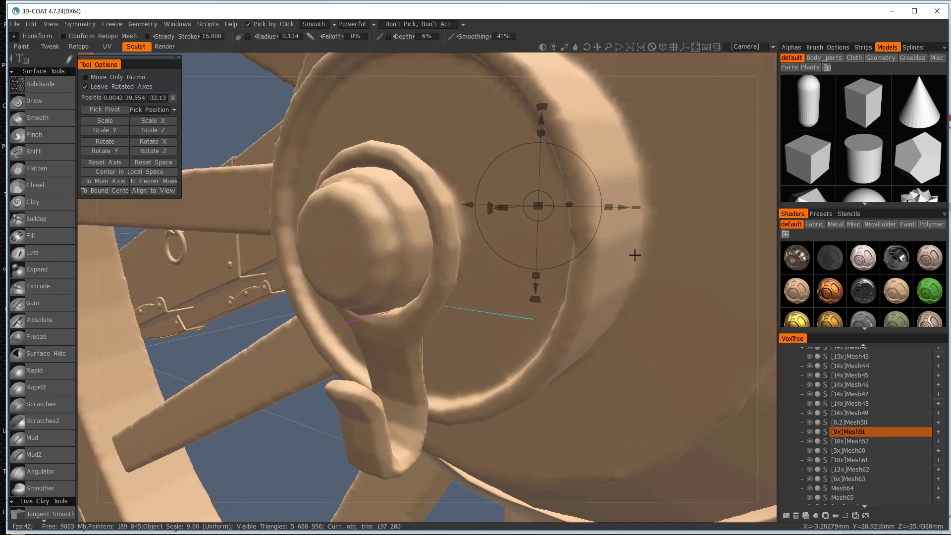
alt+right_drag(634, 255, 579, 204)
alt+drag(579, 203, 621, 258)
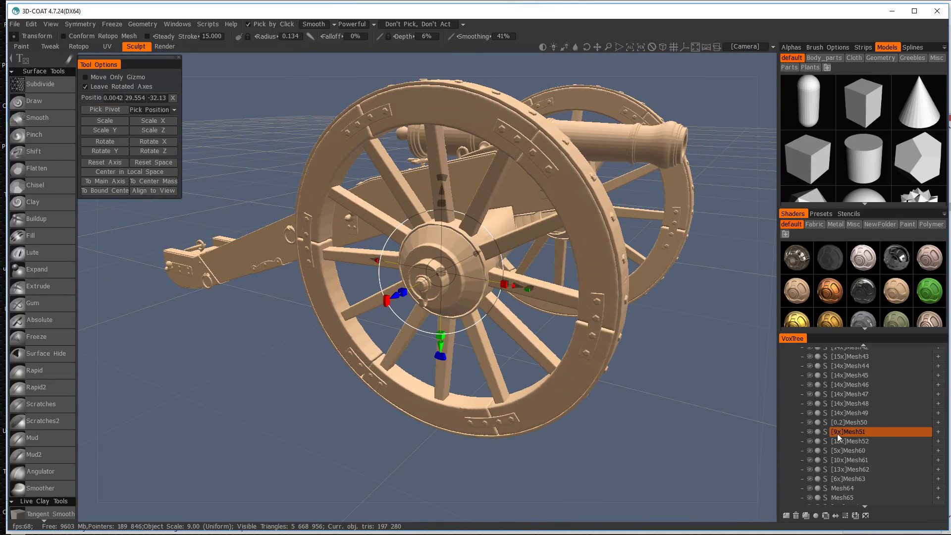
scroll(865, 475, down, 3)
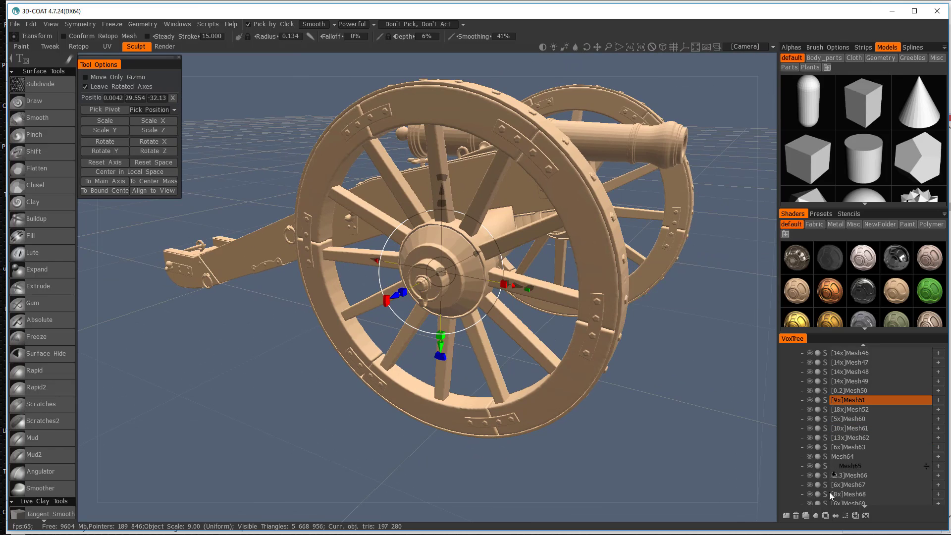
click(842, 456)
alt+drag(449, 429, 272, 377)
alt+middle_drag(272, 378, 513, 378)
alt+right_drag(513, 377, 454, 394)
key(Return)
key(Return)
click(842, 466)
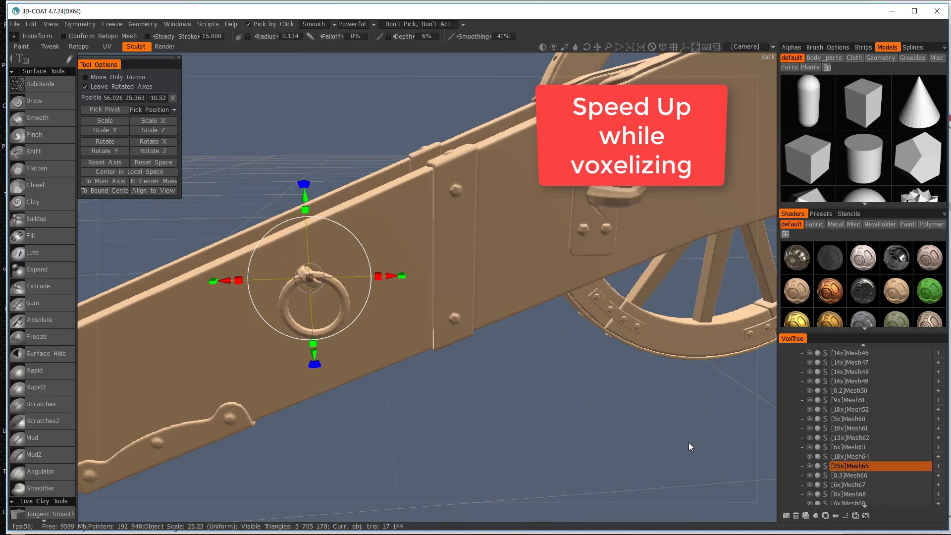
Voxelize Mesh75 at the barrel's trunnion with a required poly count of 5 000.
scroll(849, 442, down, 12)
click(850, 442)
alt+drag(688, 446, 500, 397)
alt+right_drag(500, 397, 445, 391)
key(Return)
key(Return)
key(Return)
click(523, 284)
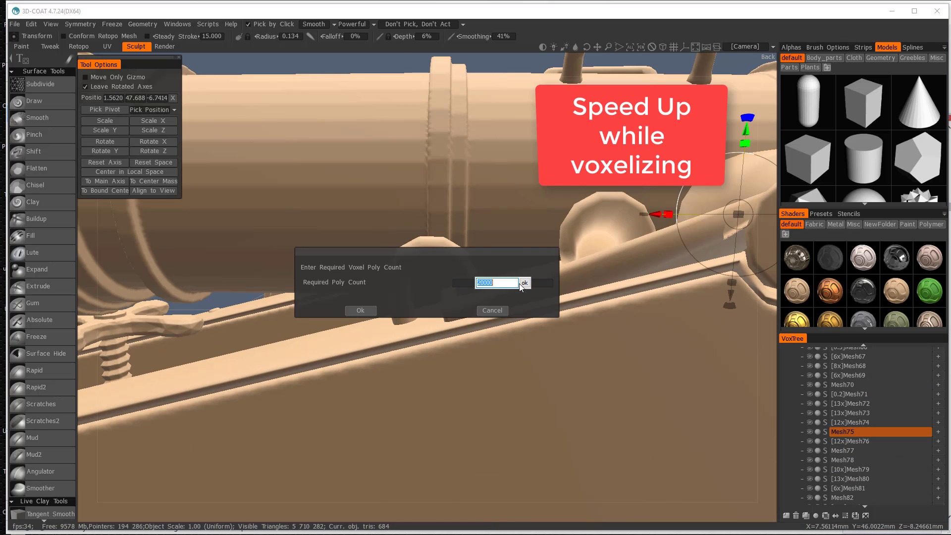
text(5000)
key(Return)
key(Return)
Voxelize Mesh94, the small looped fitting beside the barrel, with a required poly count of 5 000.
alt+drag(523, 283, 586, 313)
key(Return)
click(502, 282)
text(5000)
click(360, 310)
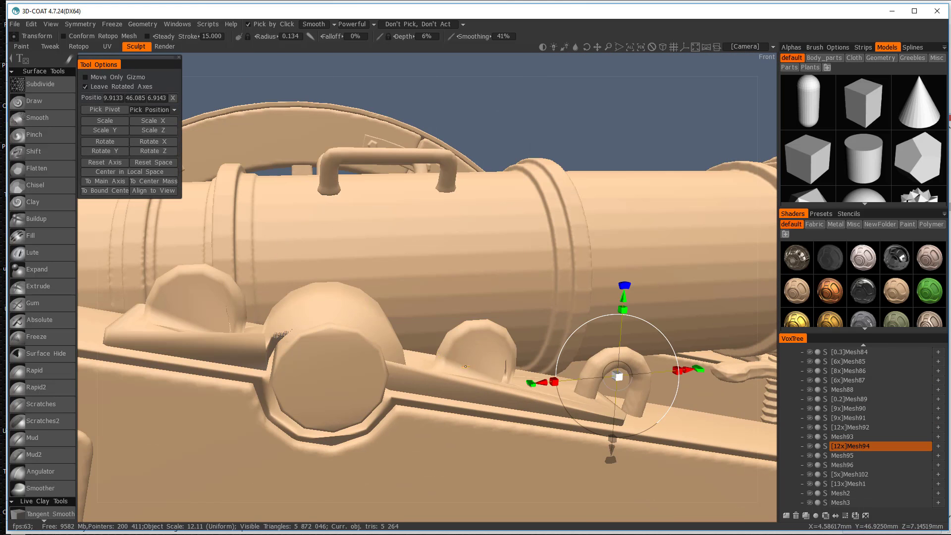
Voxelize Mesh93 at the barrel's opposite trunnion and Mesh77.
alt+middle_drag(343, 416, 497, 355)
click(366, 364)
key(Return)
alt+drag(497, 355, 446, 377)
key(Return)
scroll(846, 436, up, 8)
click(846, 432)
key(Return)
key(Return)
Voxelize Mesh78, the block in the middle of the axle beneath the barrel.
click(846, 442)
alt+drag(619, 317, 510, 326)
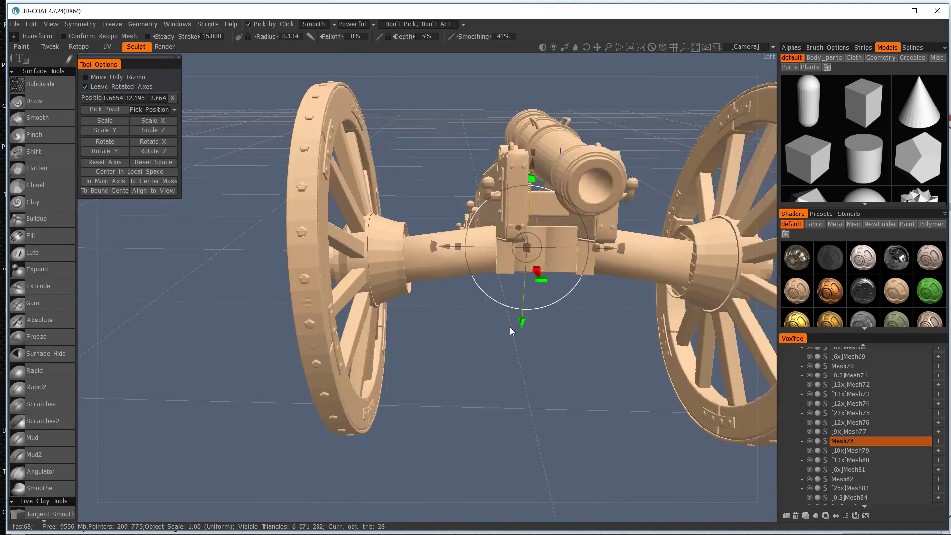
alt+right_drag(510, 327, 512, 382)
key(Return)
key(Return)
Voxelize the axle arm Mesh24 with a required poly count of 50 000.
alt+drag(513, 382, 466, 366)
click(317, 263)
key(Return)
key(Return)
click(318, 263)
key(Return)
click(502, 282)
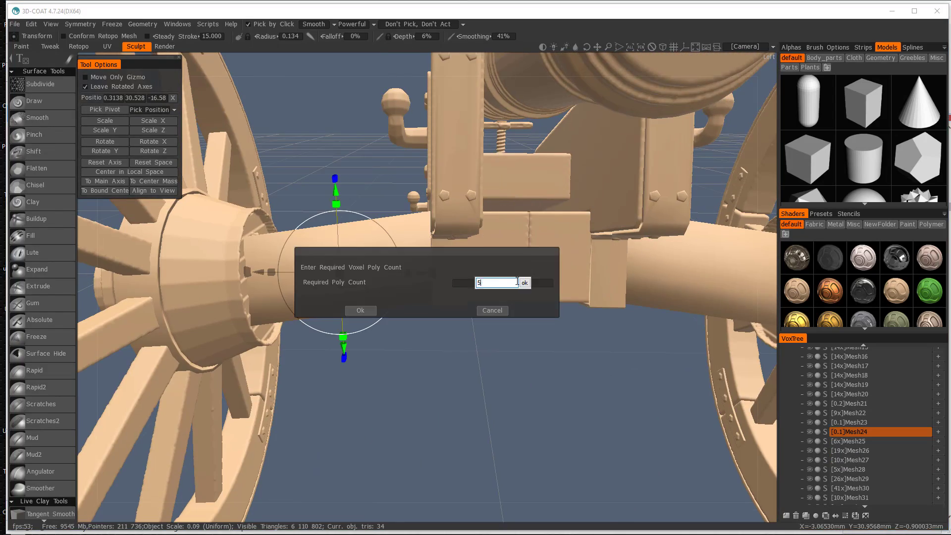
text(50000)
key(Return)
key(Return)
Voxelize the opposite axle arm Mesh23 at about 50 000 polygons, and the lifting handle on the barrel.
alt+drag(671, 352, 742, 327)
click(413, 317)
key(Return)
click(492, 311)
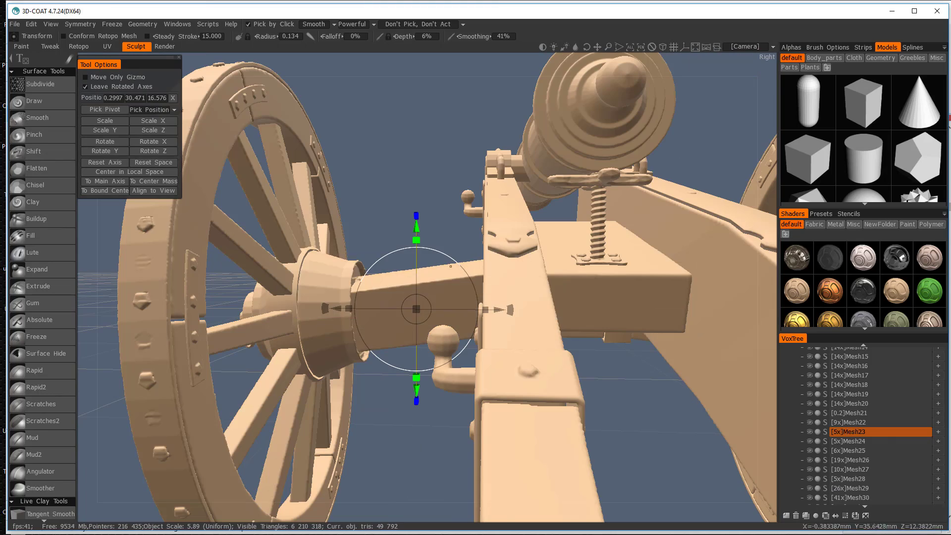
scroll(846, 429, down, 20)
click(844, 494)
alt+drag(601, 107, 550, 233)
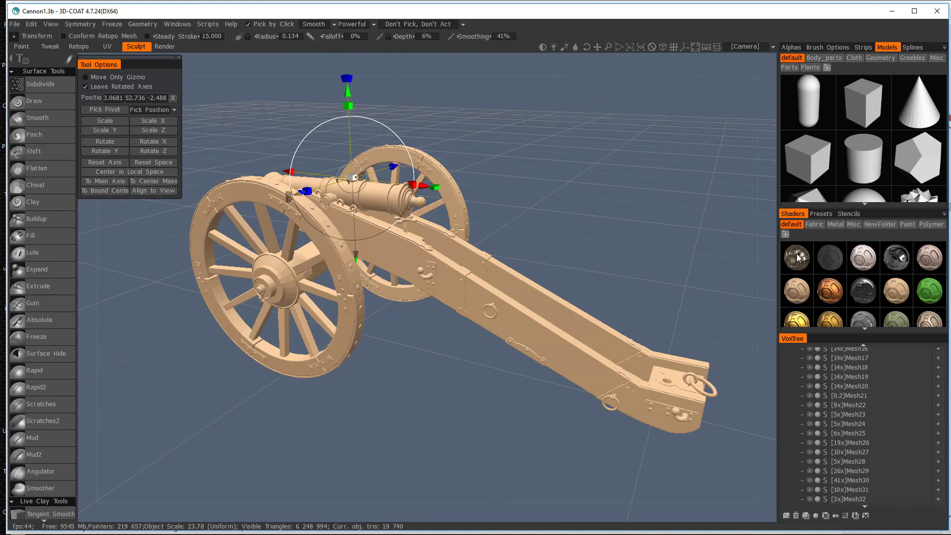
Try a grey metal shader on the carriage trail's outer side board Mesh86.
scroll(796, 255, down, 2)
scroll(796, 255, up, 2)
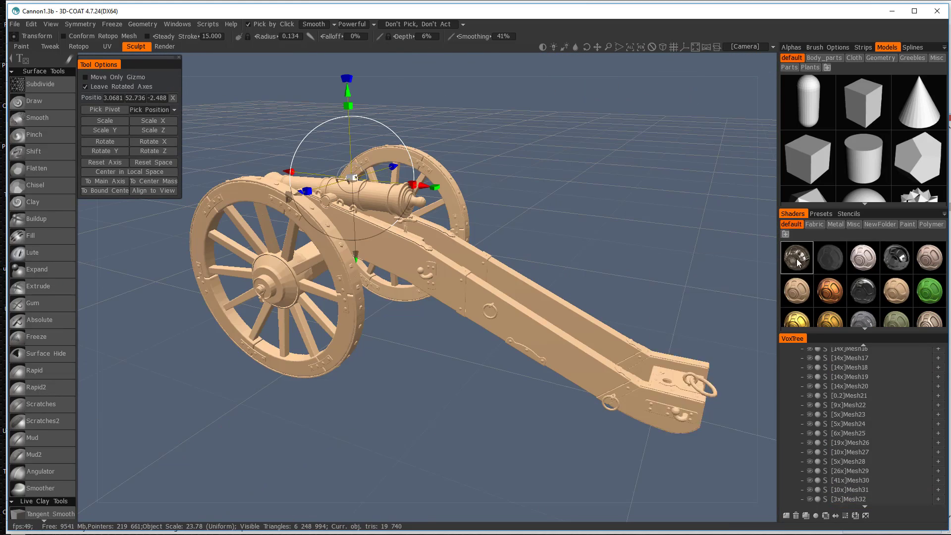
click(554, 335)
scroll(861, 281, down, 3)
click(862, 281)
click(426, 325)
alt+drag(672, 220, 659, 229)
click(363, 194)
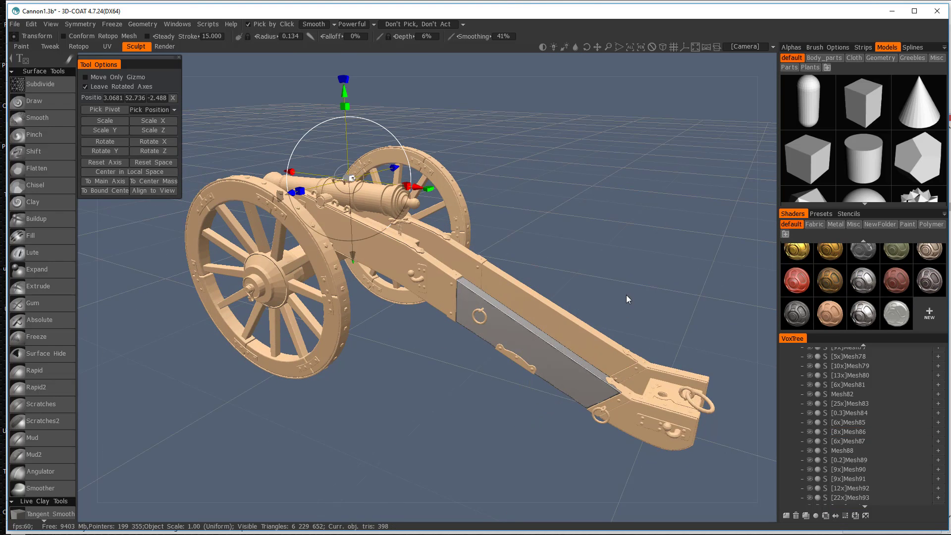
Return the trail's side board Mesh86 to the default tan shader.
click(554, 349)
scroll(812, 285, up, 2)
click(798, 290)
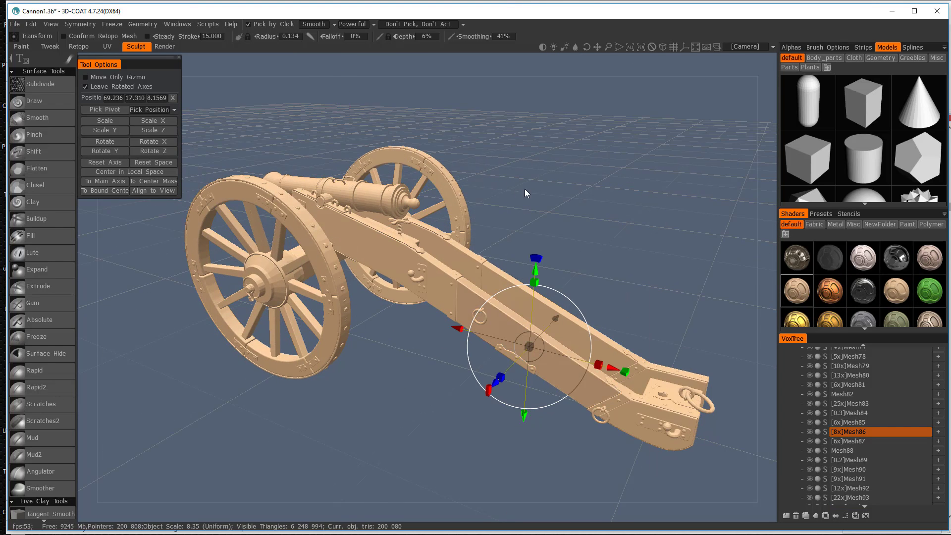
Try a raised Draw brush stroke on the trail's side board and undo it.
mouse_move(525, 193)
alt+mouse_down()
mouse_move(569, 195)
mouse_move(547, 177)
mouse_move(609, 147)
alt+mouse_up()
alt+drag(278, 140, 526, 175)
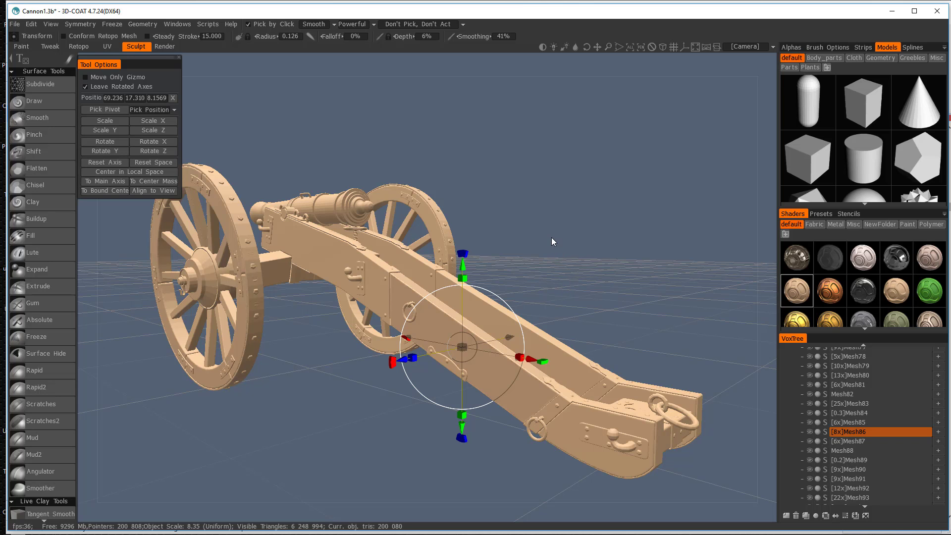
alt+drag(511, 226, 569, 218)
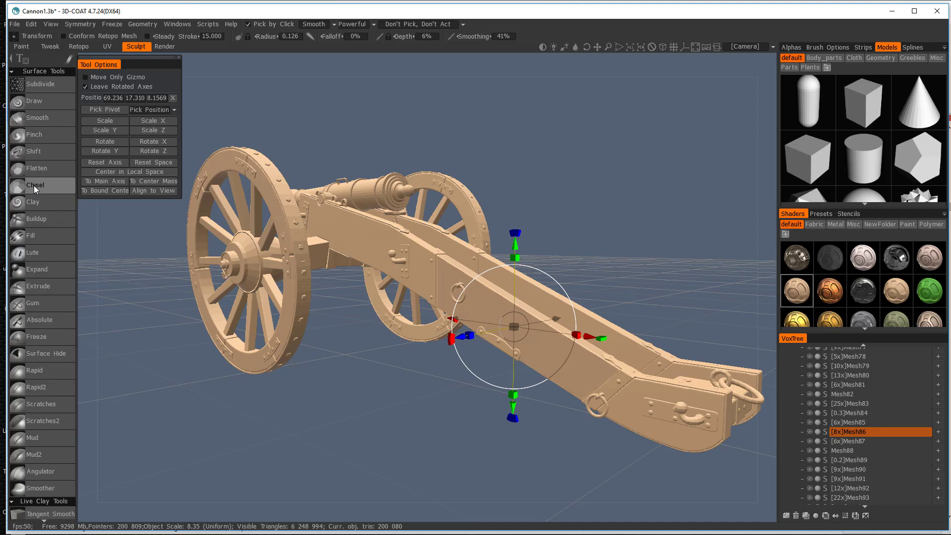
click(31, 101)
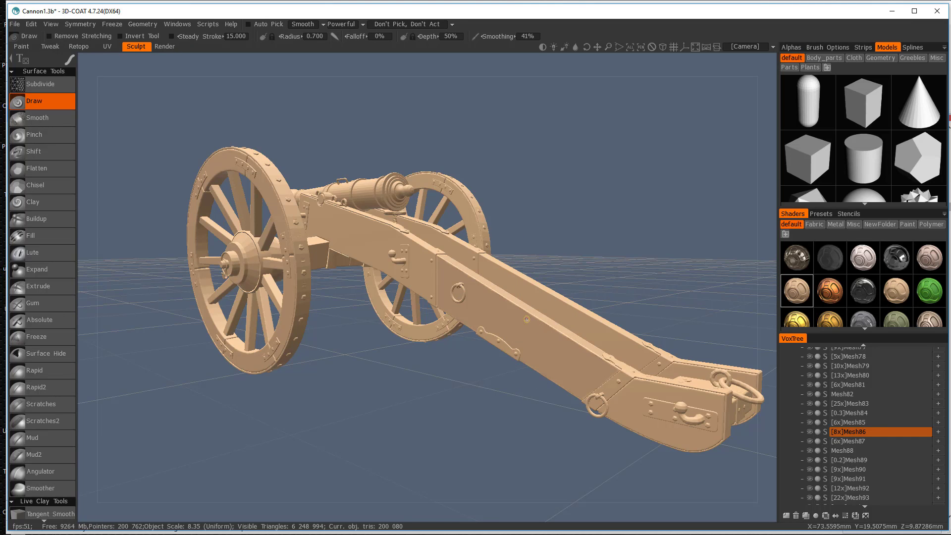
drag(507, 316, 535, 336)
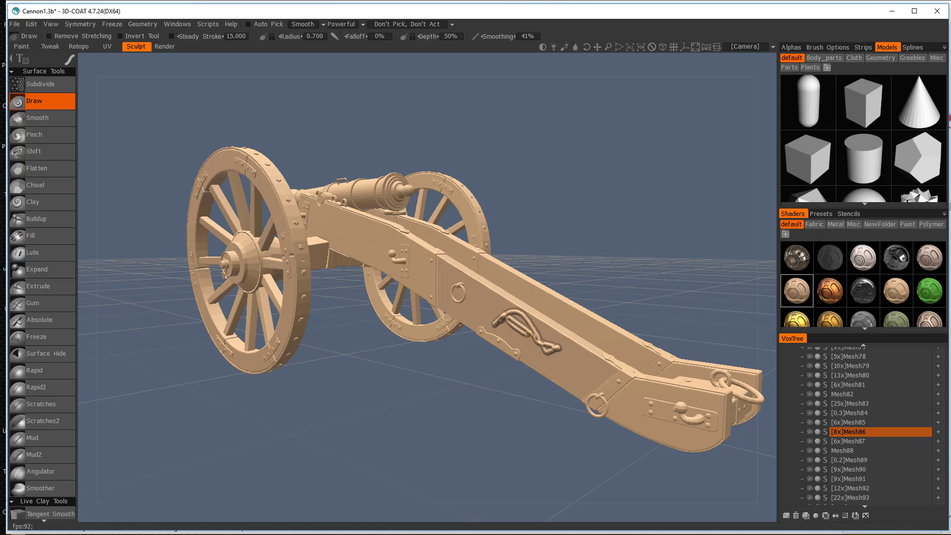
key(ctrl+z)
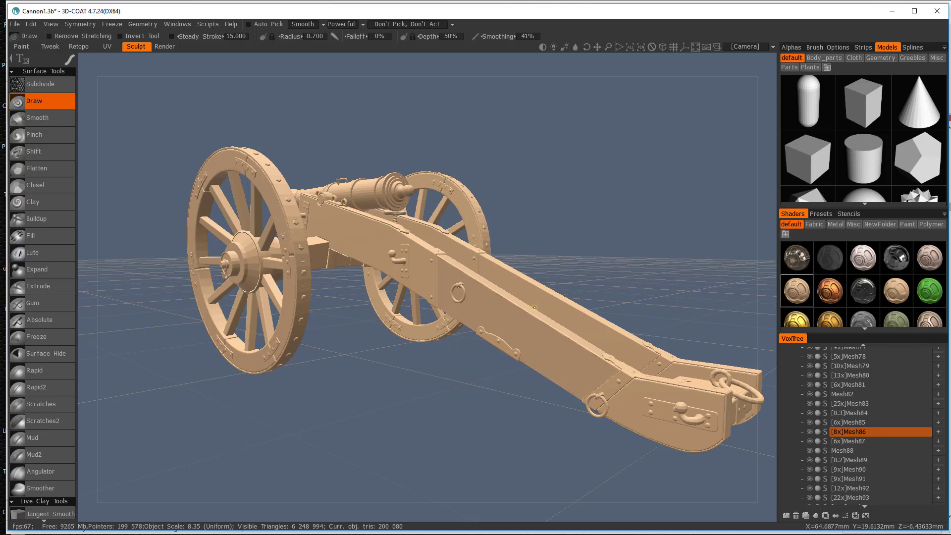
Try a Draw stroke on the side board with the smaller soft round alpha and undo it.
scroll(535, 317, up, 6)
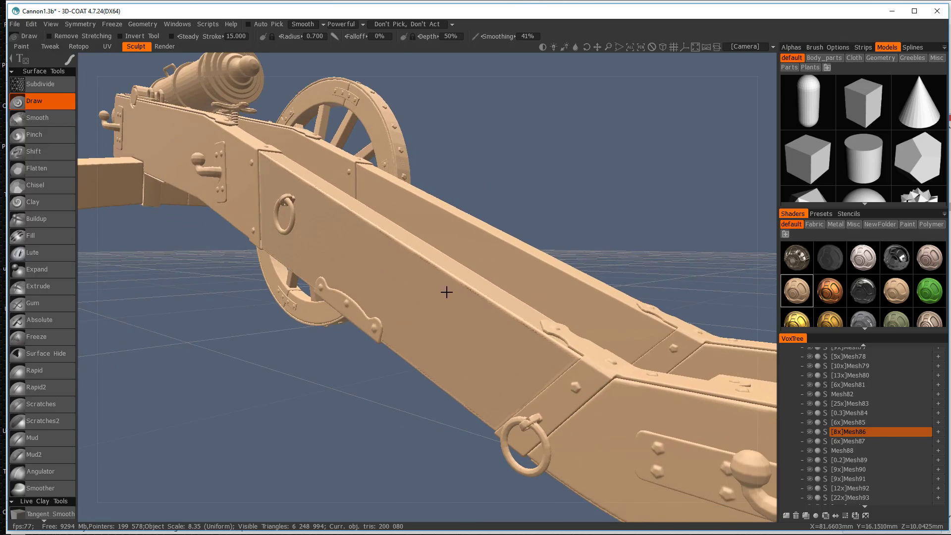
scroll(461, 301, up, 4)
scroll(460, 298, down, 3)
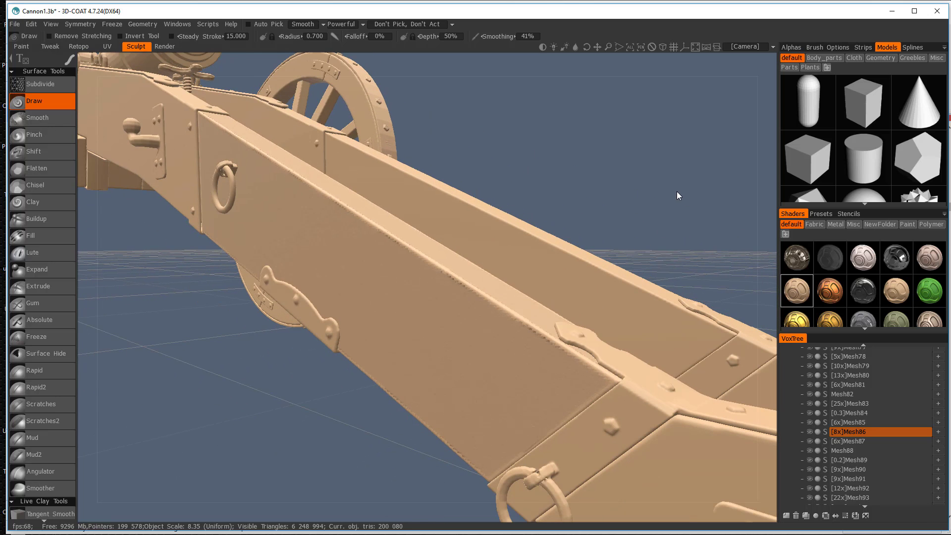
click(814, 47)
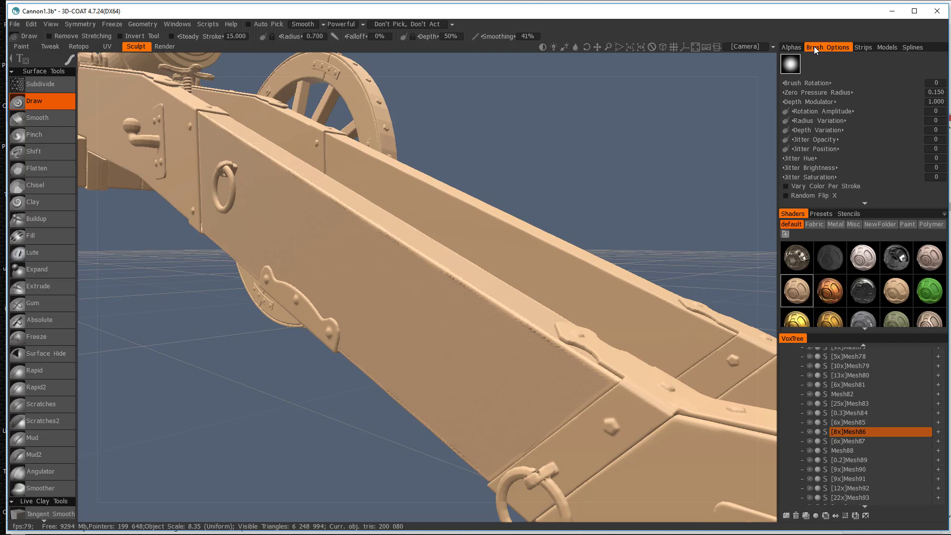
click(793, 47)
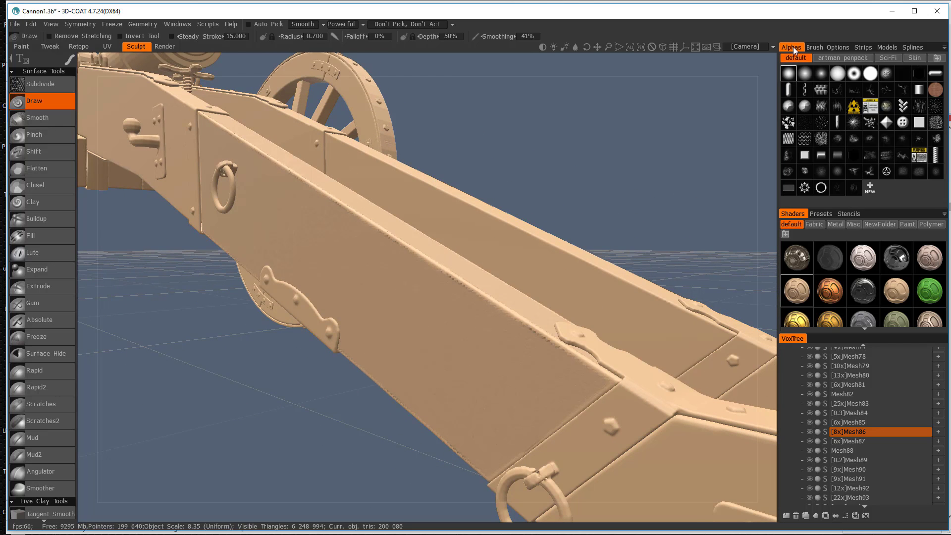
click(820, 74)
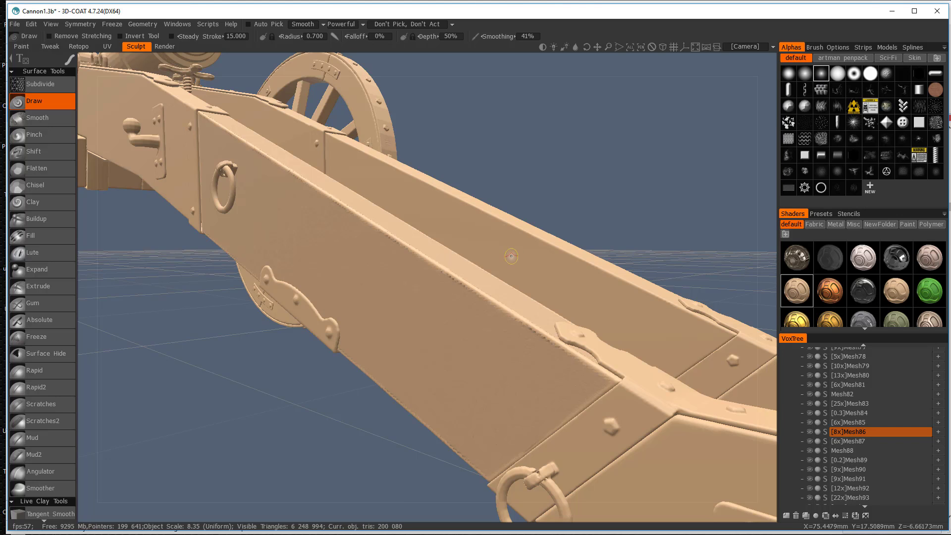
drag(431, 299, 481, 361)
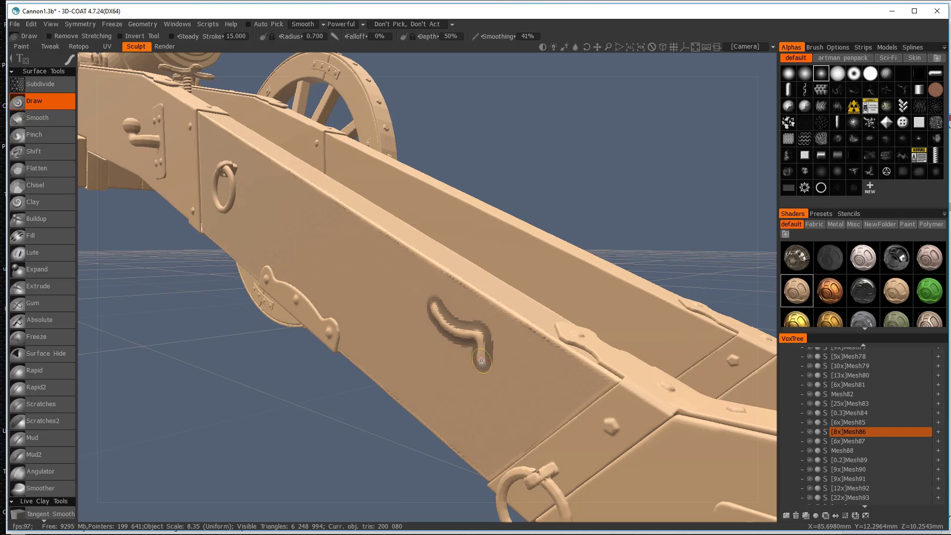
key(ctrl+z)
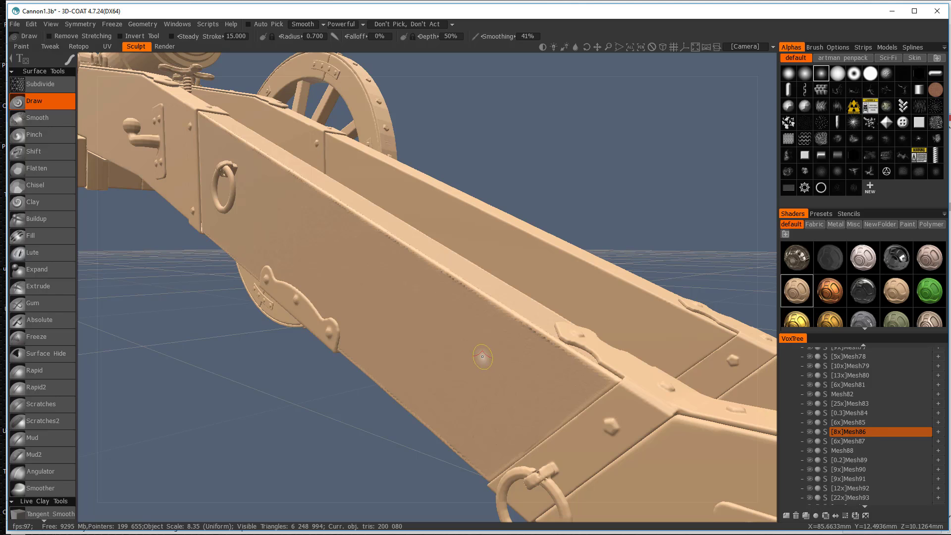
Turn on Invert Tool for the Draw brush, test an engraved stroke on the side board and undo it.
click(120, 36)
mouse_move(384, 262)
mouse_down()
mouse_move(427, 317)
mouse_move(492, 352)
mouse_up()
key(ctrl+z)
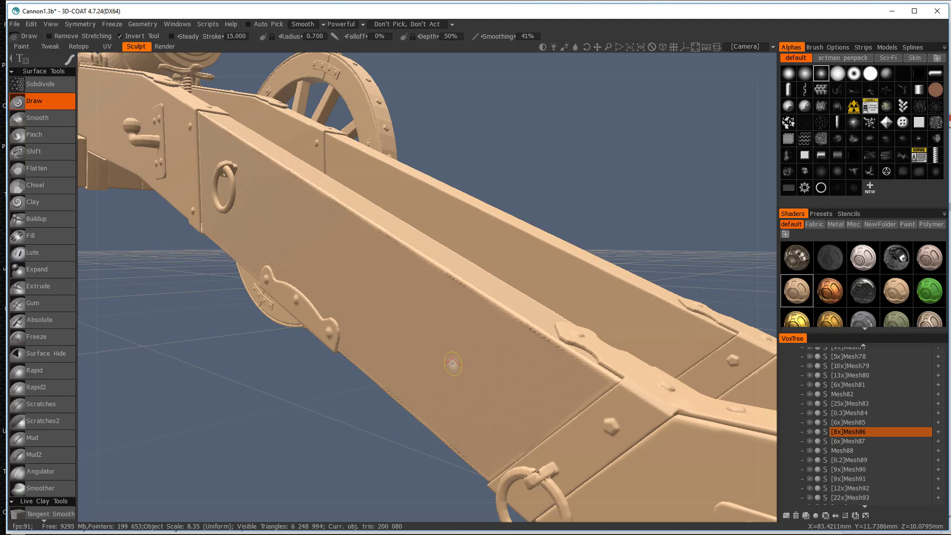
Try denting the side board's upper edge with 91% brush depth and the second soft round alpha, and undo it.
mouse_move(453, 346)
right_down()
mouse_move(452, 357)
mouse_move(464, 358)
mouse_move(442, 341)
mouse_move(450, 331)
right_up()
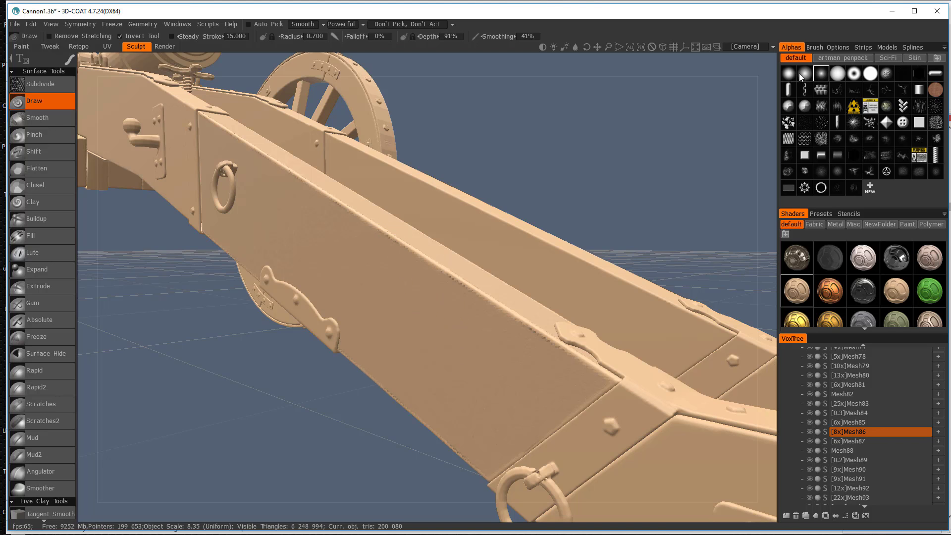
drag(436, 267, 438, 268)
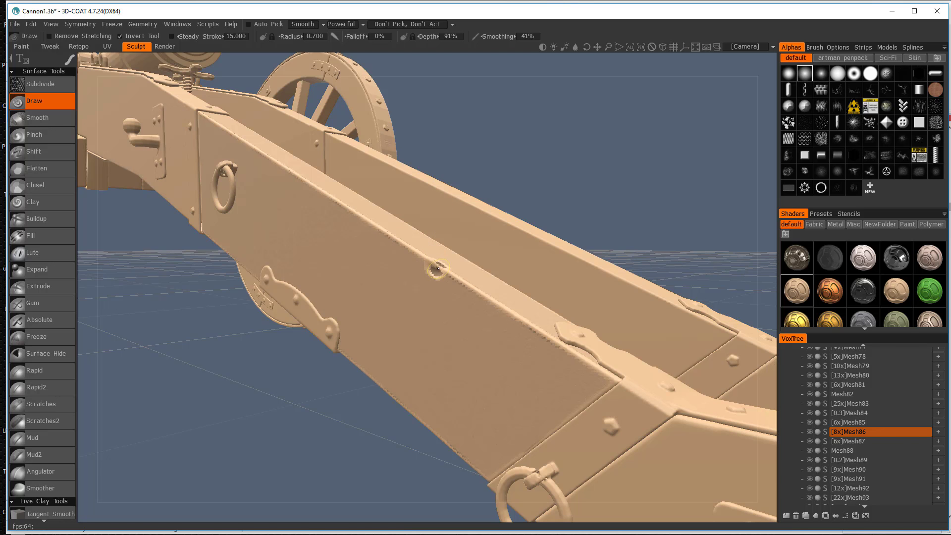
scroll(419, 328, down, 4)
mouse_move(418, 329)
alt+mouse_down()
mouse_move(450, 351)
mouse_move(439, 361)
mouse_move(423, 353)
mouse_move(443, 319)
mouse_move(363, 240)
mouse_move(344, 236)
mouse_move(419, 284)
alt+mouse_up()
key(ctrl+z)
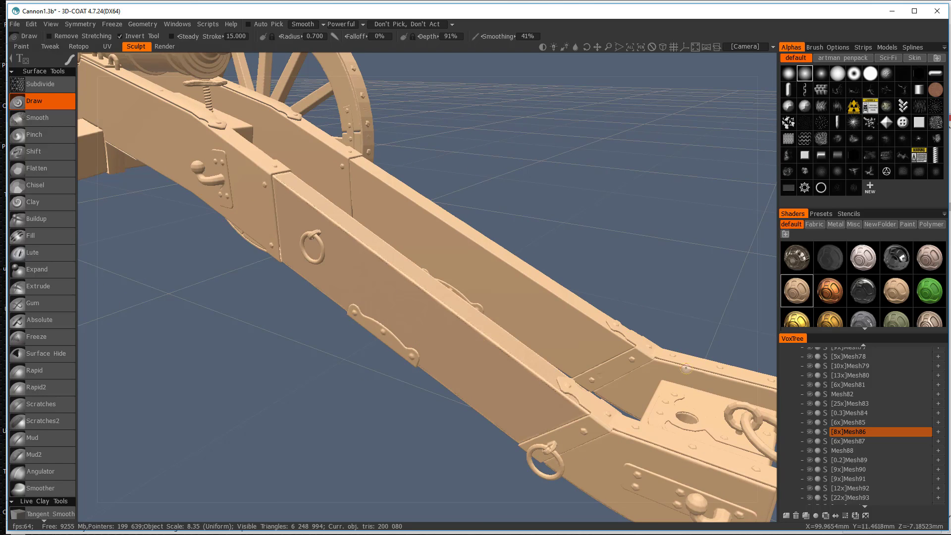
Switch to the LiveClay sculpting tool.
scroll(37, 332, down, 5)
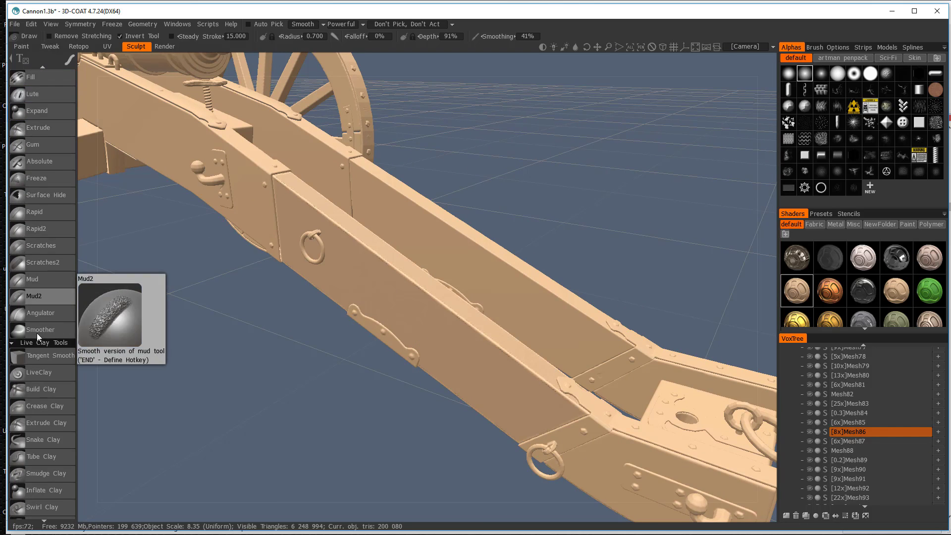
click(36, 277)
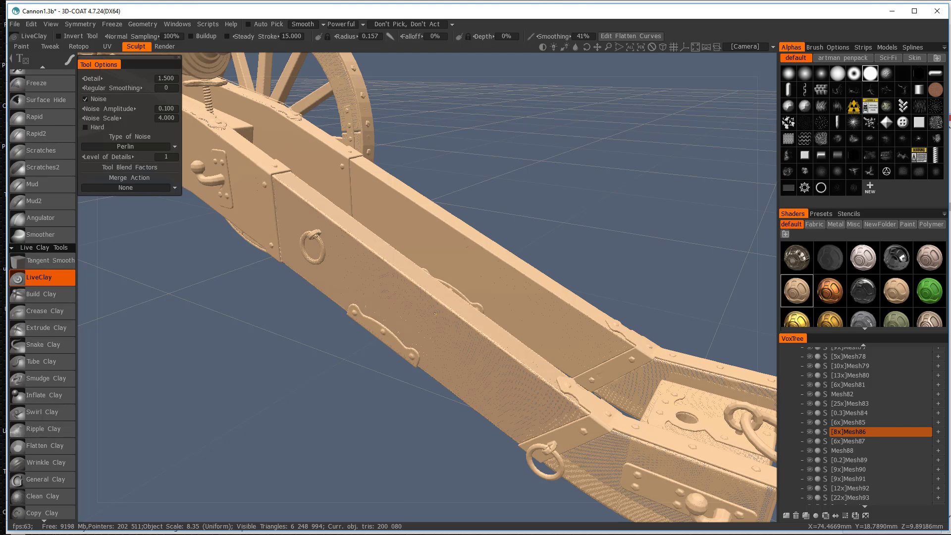
Try raised LiveClay strokes along the near side board's upper edge with different brush radii.
scroll(434, 315, up, 10)
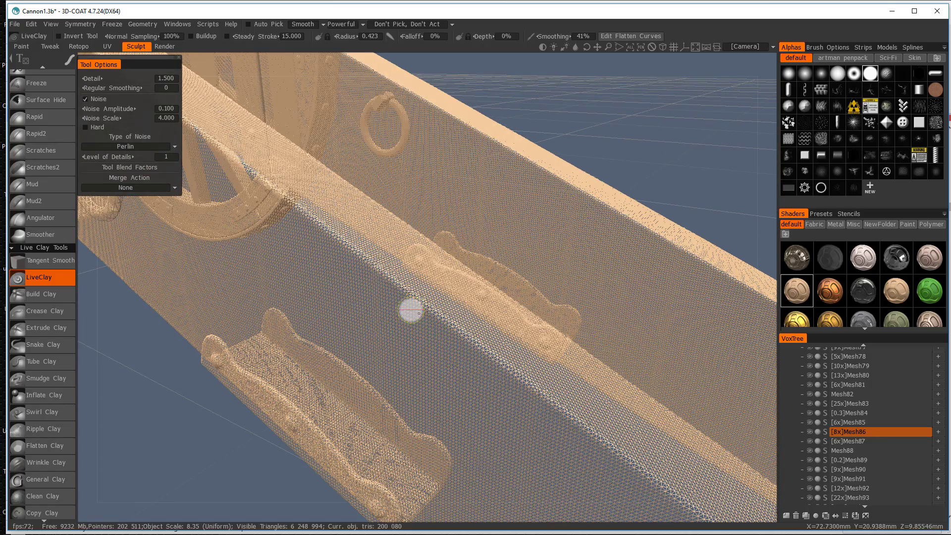
right_drag(418, 313, 453, 328)
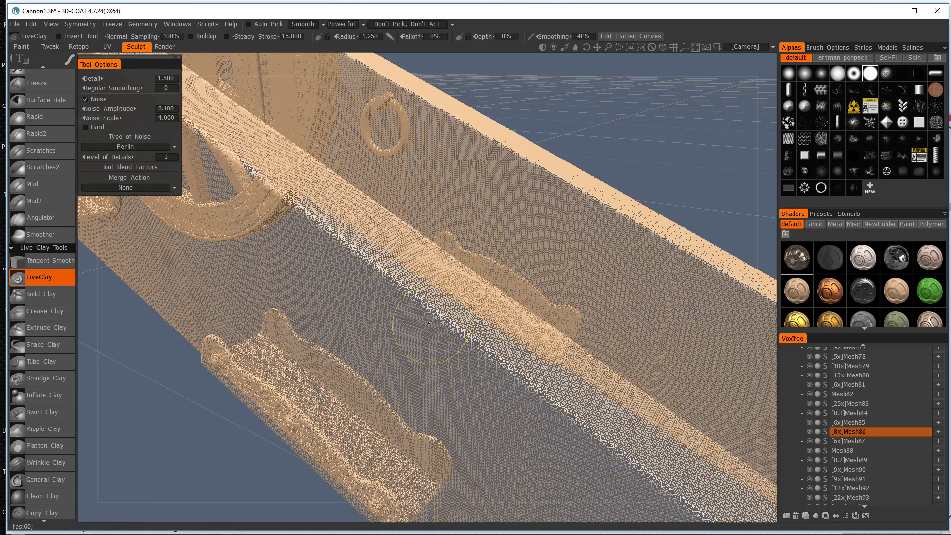
right_drag(435, 333, 405, 330)
drag(441, 337, 494, 366)
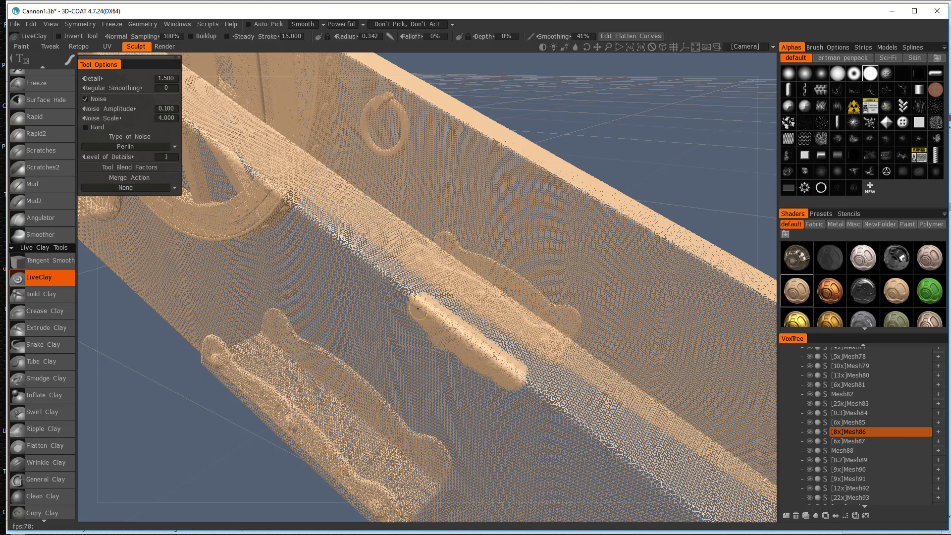
drag(505, 364, 564, 414)
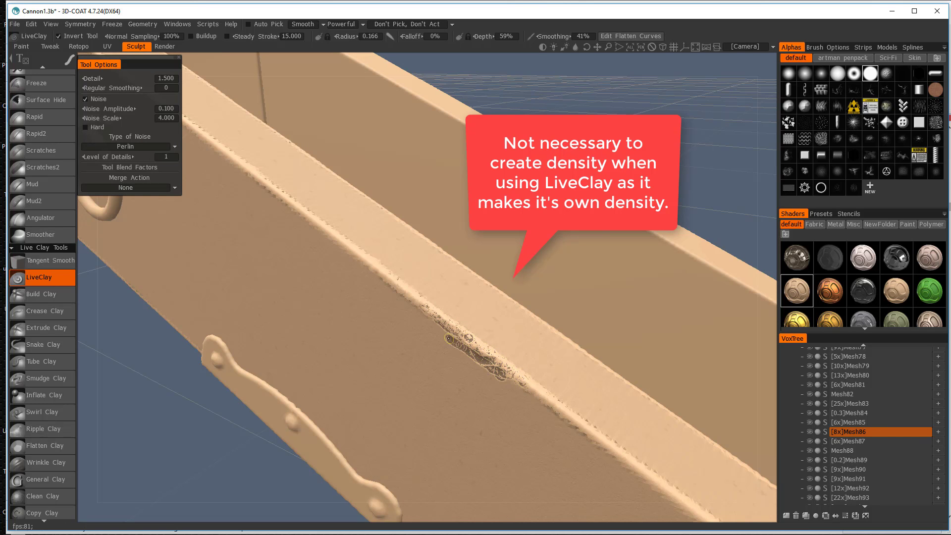
Carve chipped damage into the side board's upper edge with inverted LiveClay, raising the brush depth to 115%.
drag(432, 312, 395, 282)
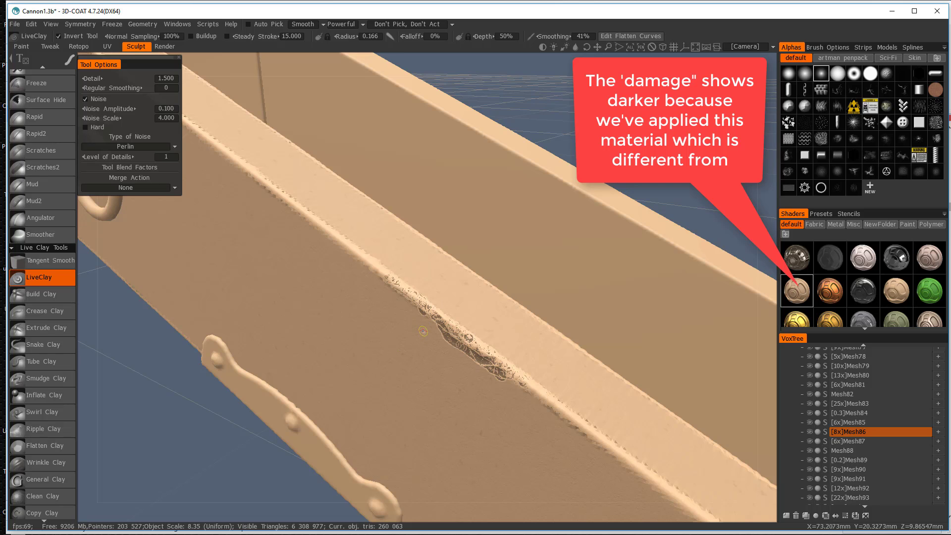
right_drag(422, 331, 422, 329)
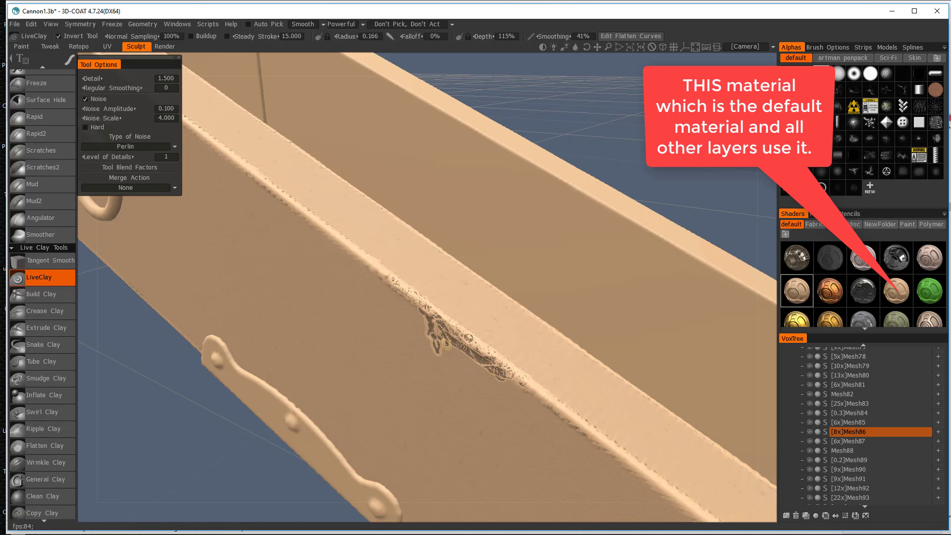
scroll(500, 292, down, 5)
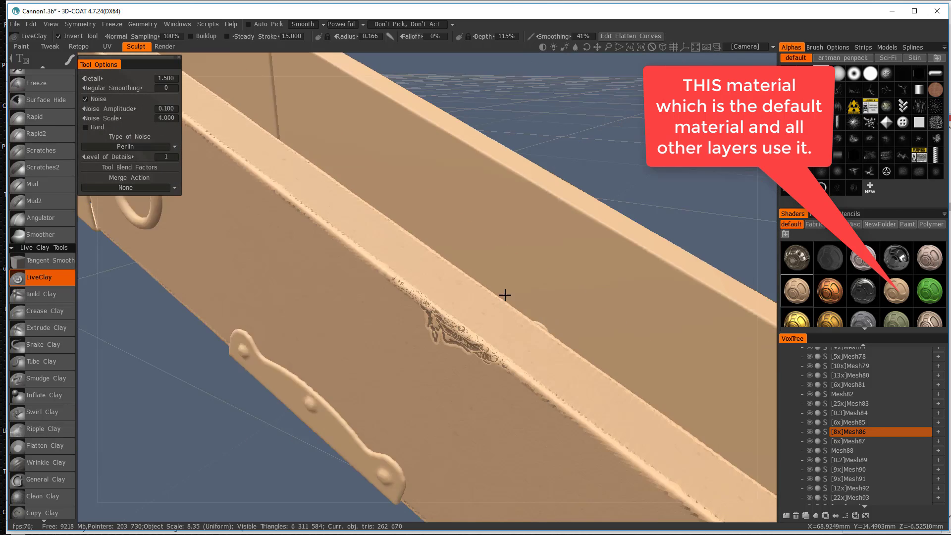
scroll(497, 284, down, 2)
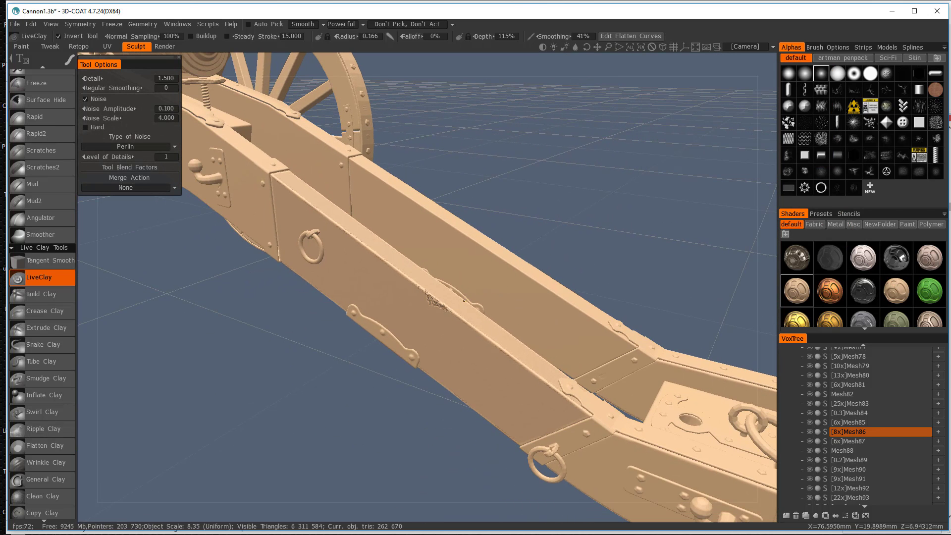
Roughen two patches along the near side board's upper edge with inverted LiveClay, enlarging the brush radius to about 1.144.
alt+drag(464, 300, 422, 277)
alt+right_drag(471, 258, 473, 289)
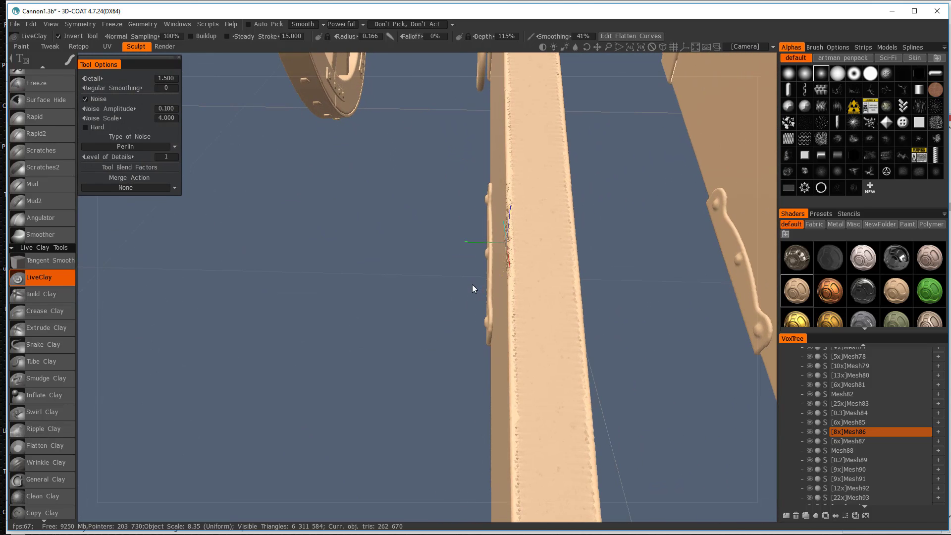
mouse_move(511, 226)
mouse_down()
mouse_move(514, 239)
mouse_move(510, 229)
mouse_up()
right_drag(509, 226, 526, 227)
mouse_move(511, 226)
mouse_down()
mouse_move(512, 255)
mouse_move(459, 169)
mouse_up()
alt+middle_drag(557, 224, 531, 241)
mouse_move(532, 241)
mouse_down()
mouse_move(543, 251)
mouse_move(475, 220)
mouse_move(575, 267)
mouse_up()
mouse_move(526, 271)
alt+right_down()
mouse_move(496, 322)
mouse_move(515, 298)
alt+right_up()
drag(547, 322, 581, 334)
mouse_move(562, 329)
right_down()
mouse_move(589, 328)
mouse_move(556, 326)
right_up()
mouse_move(555, 325)
mouse_down()
mouse_move(581, 341)
mouse_move(532, 317)
mouse_up()
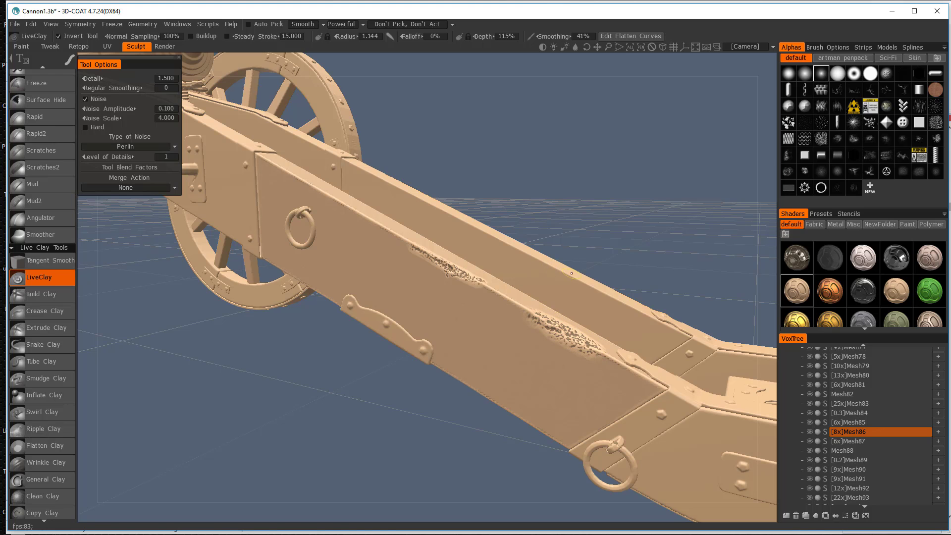
Switch to the Clay brush at 20% depth and carve chips along the near side board's upper edge, dismissing the file write error.
alt+right_drag(570, 275, 570, 280)
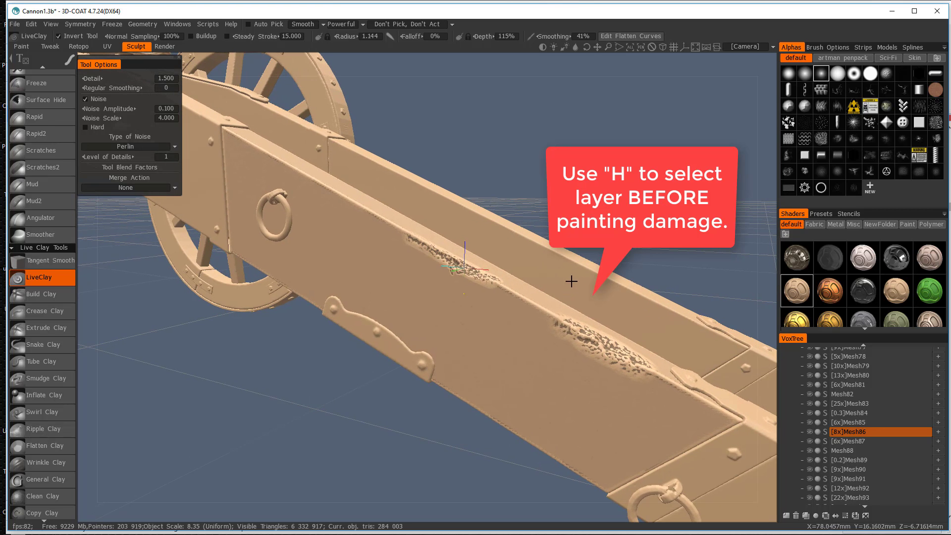
alt+middle_drag(571, 281, 501, 294)
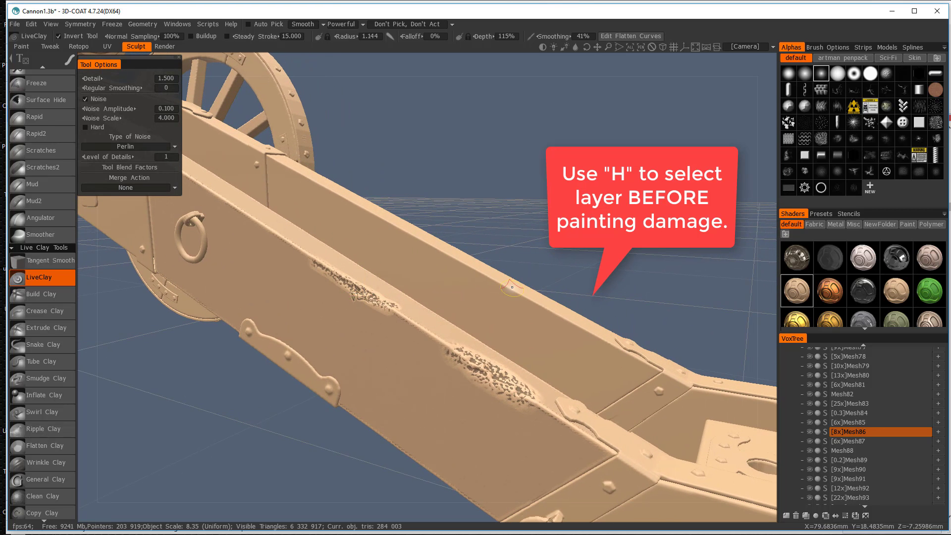
right_drag(512, 287, 508, 287)
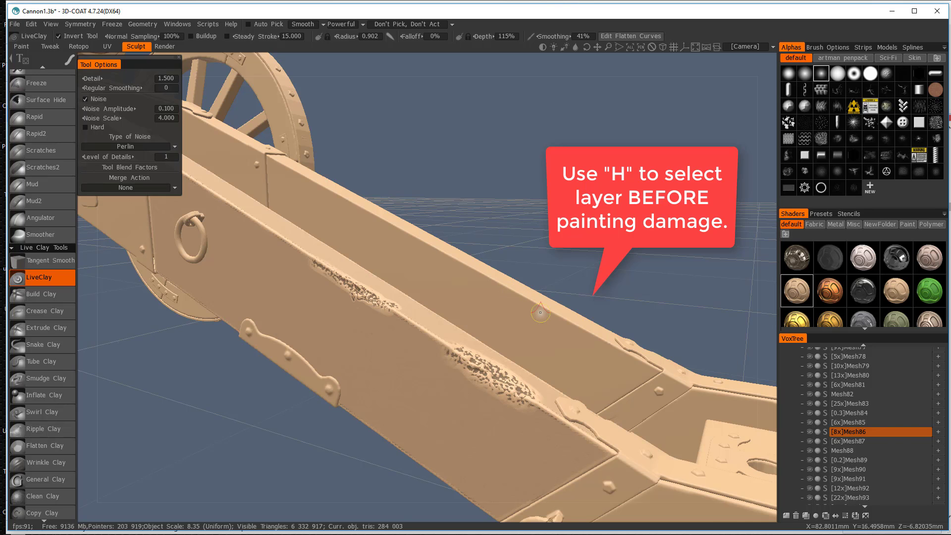
mouse_move(537, 311)
alt+middle_down()
mouse_move(483, 321)
mouse_move(521, 302)
alt+middle_up()
mouse_move(521, 302)
alt+mouse_down()
mouse_move(484, 331)
mouse_move(541, 301)
alt+mouse_up()
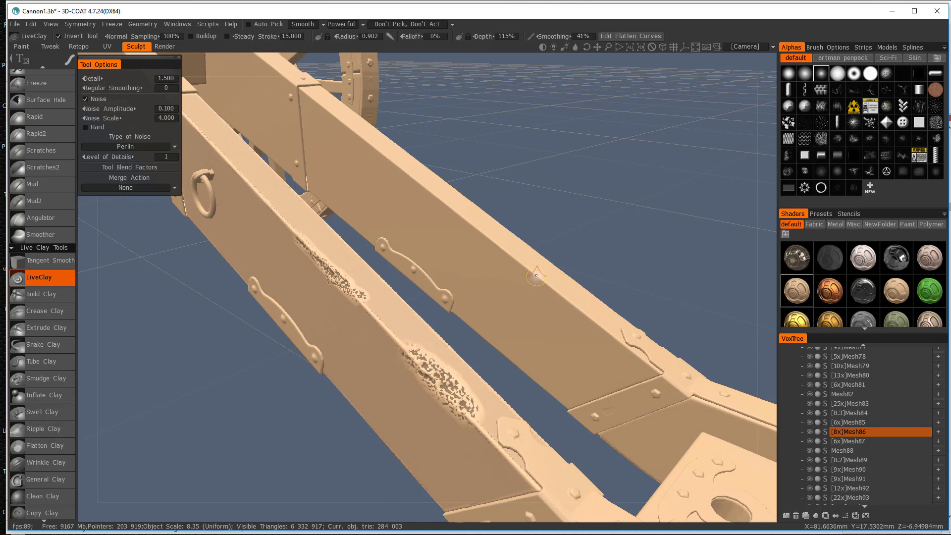
key(1)
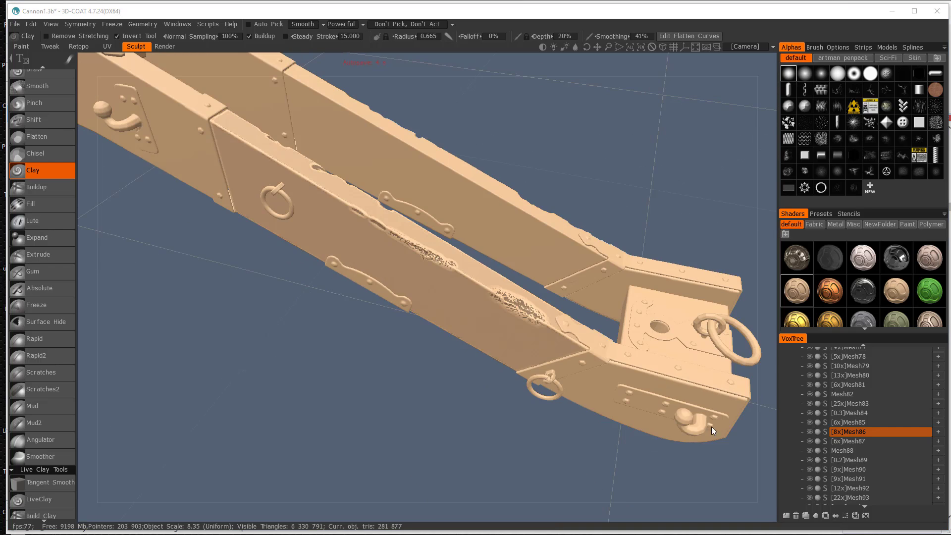
drag(348, 206, 322, 191)
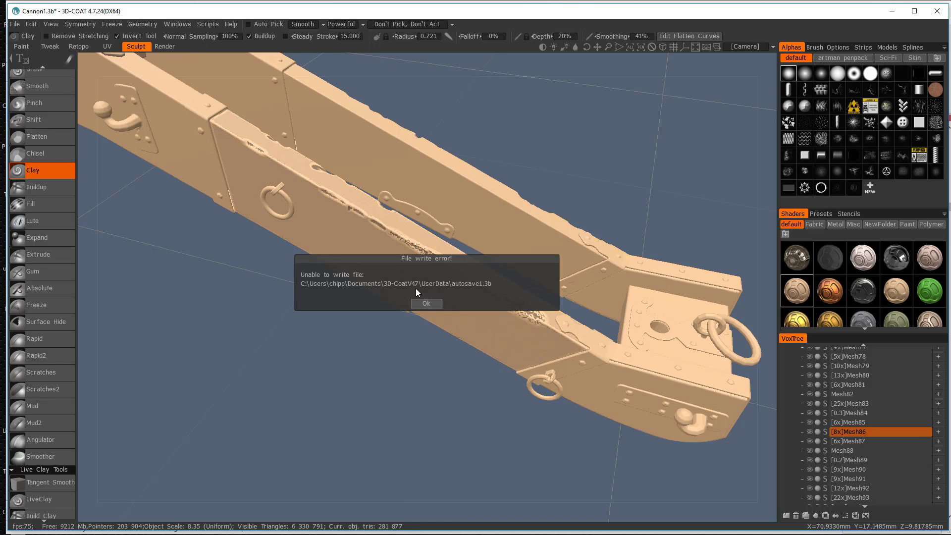
click(425, 303)
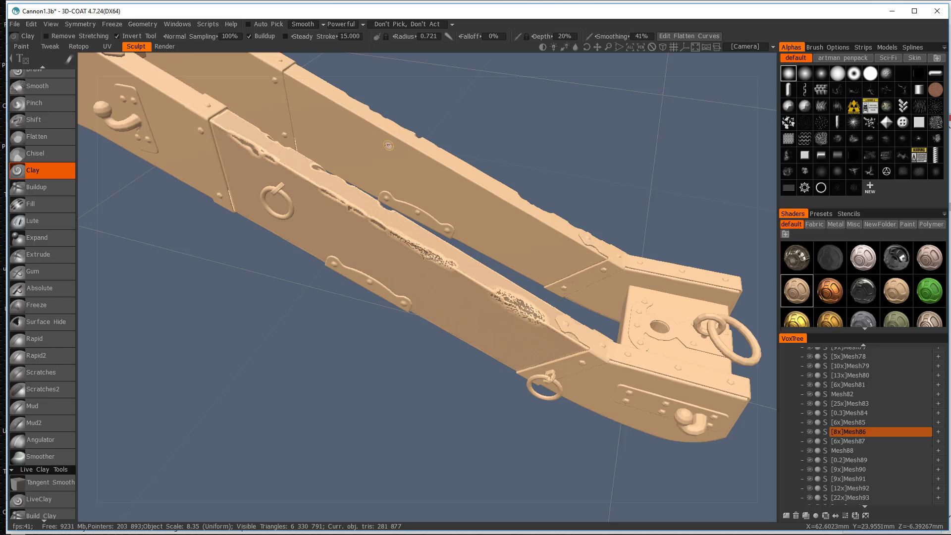
Pick the far side board and the adjoining tail parts as active layers and dent their upper edges with the Clay brush.
key(h)
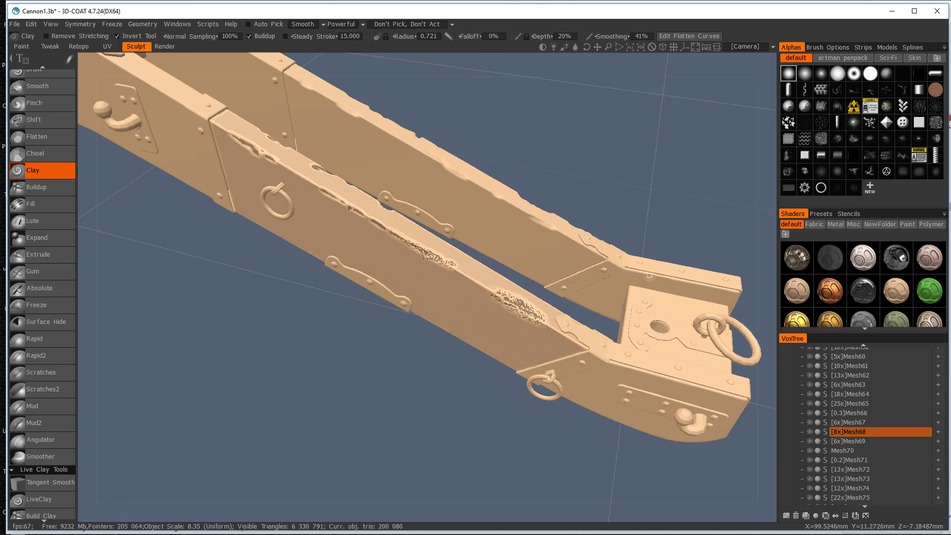
key(h)
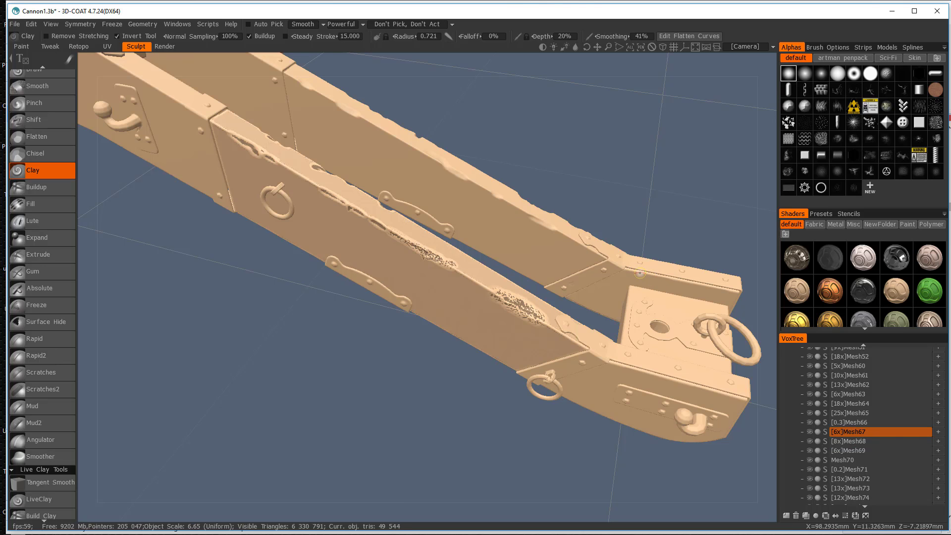
key(h)
Reselect the near side board's layer and soften its two rough LiveClay patches, setting the smoothing to 20%.
mouse_move(524, 310)
right_down()
mouse_move(532, 313)
mouse_move(522, 312)
right_up()
key(h)
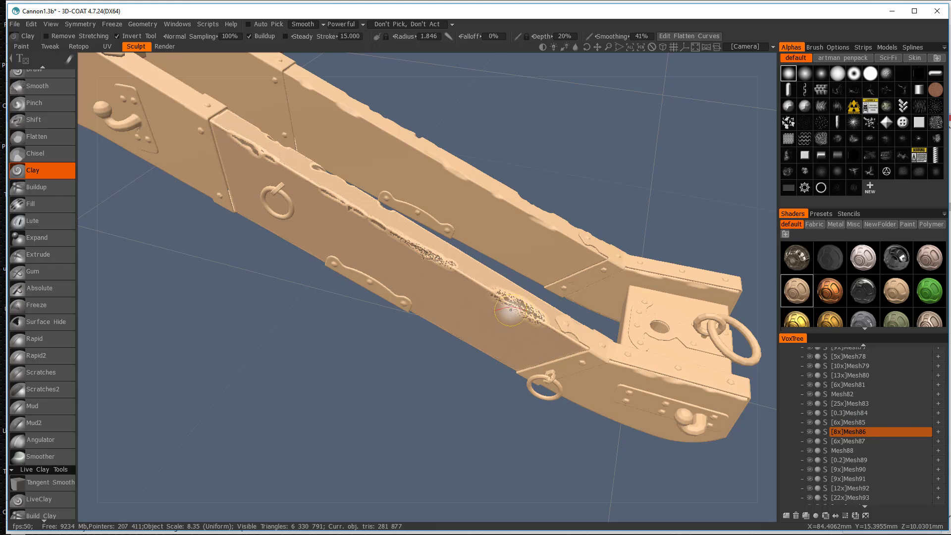
drag(519, 308, 508, 306)
drag(434, 259, 421, 251)
shift+right_drag(425, 254, 417, 253)
mouse_move(417, 253)
mouse_down()
mouse_move(425, 252)
mouse_move(403, 242)
mouse_up()
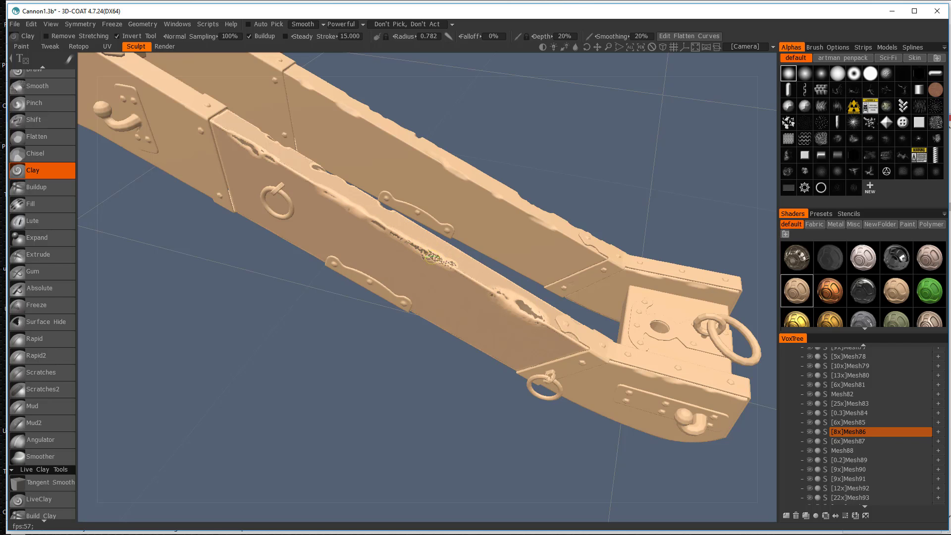
mouse_move(432, 257)
alt+mouse_down()
mouse_move(553, 233)
mouse_move(573, 199)
alt+mouse_up()
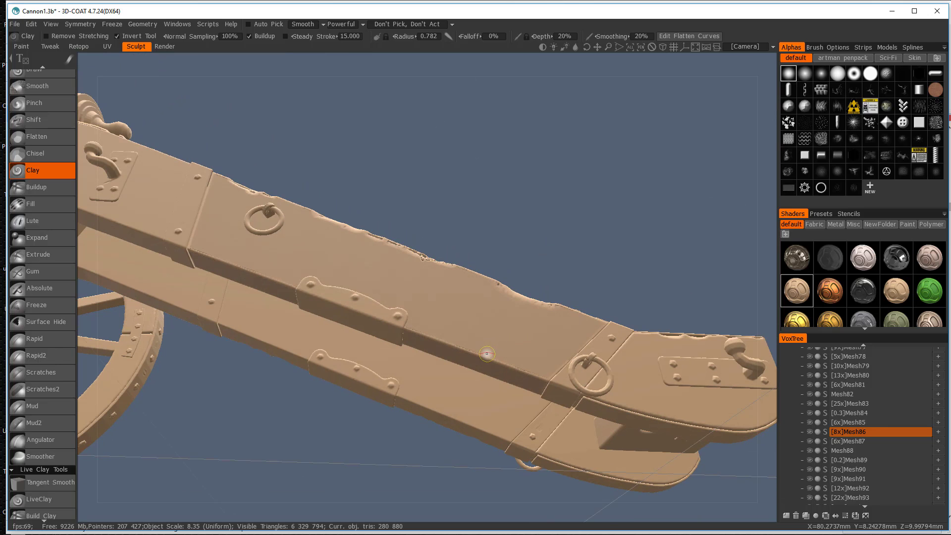
mouse_move(486, 358)
alt+mouse_down()
mouse_move(441, 278)
mouse_move(543, 343)
alt+mouse_up()
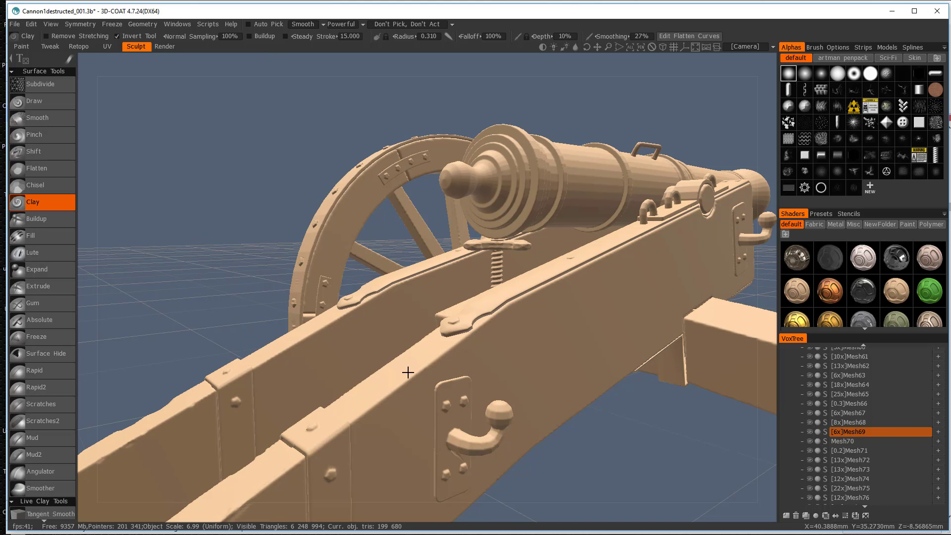
Wear down the side board's upper edge beside the hook plate with the Clay brush at radius 0.310, 10% depth and 100% falloff.
alt+right_drag(403, 378, 399, 407)
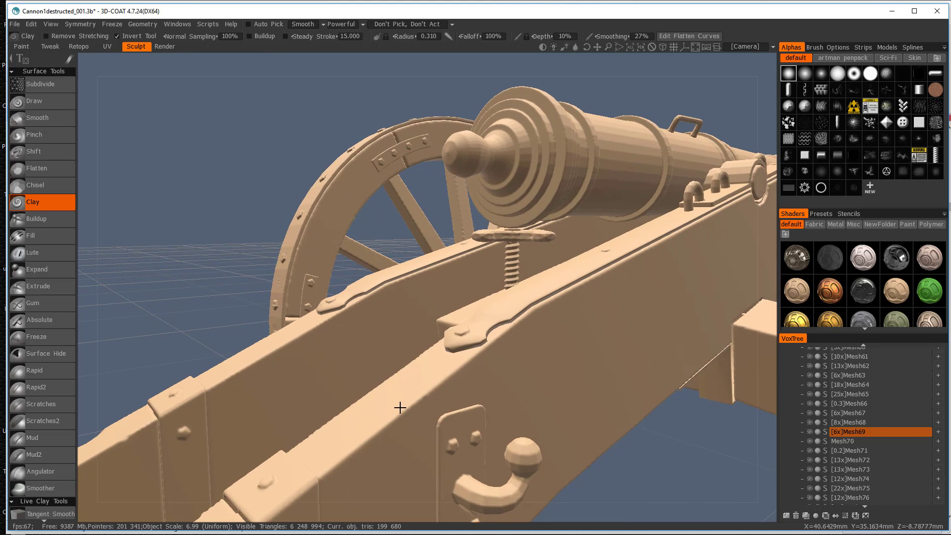
alt+middle_drag(399, 408, 401, 341)
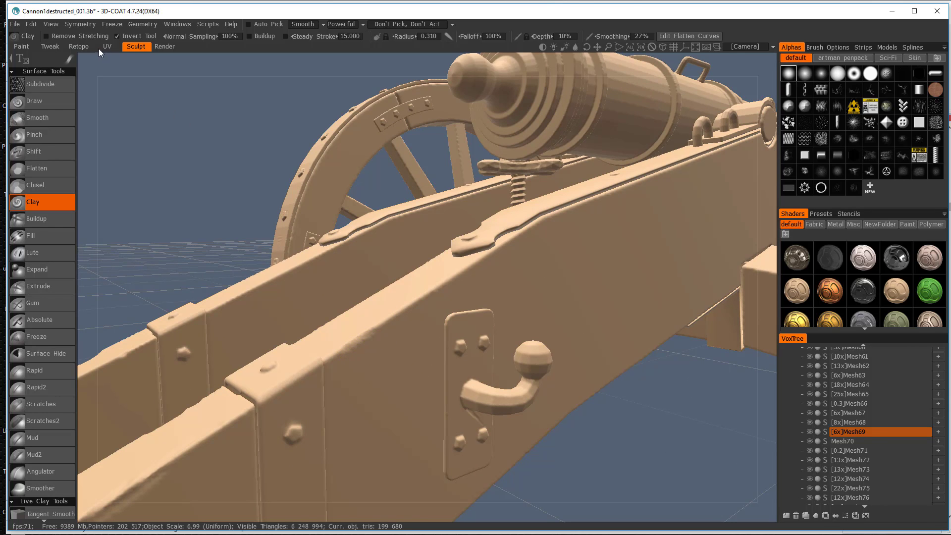
mouse_move(383, 328)
mouse_down()
mouse_move(411, 309)
mouse_move(381, 327)
mouse_move(400, 318)
mouse_up()
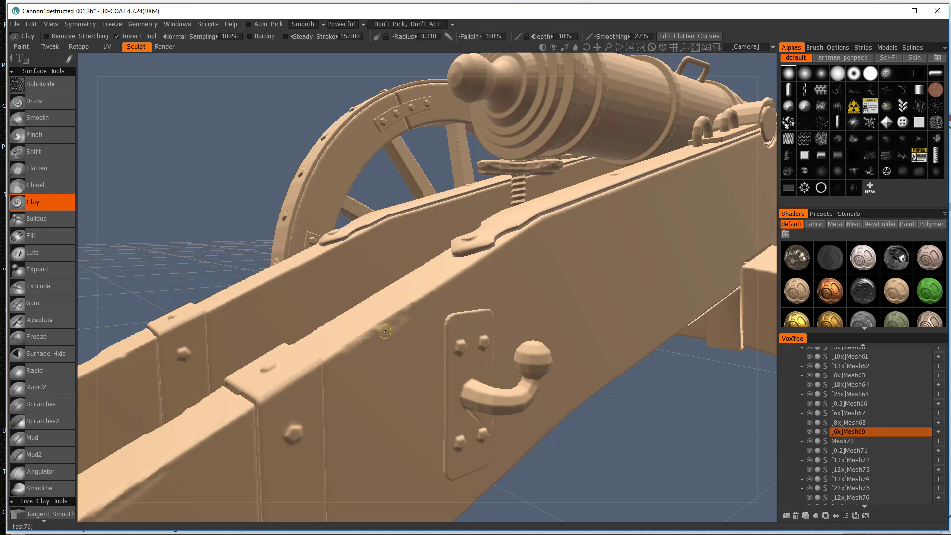
drag(353, 339, 412, 305)
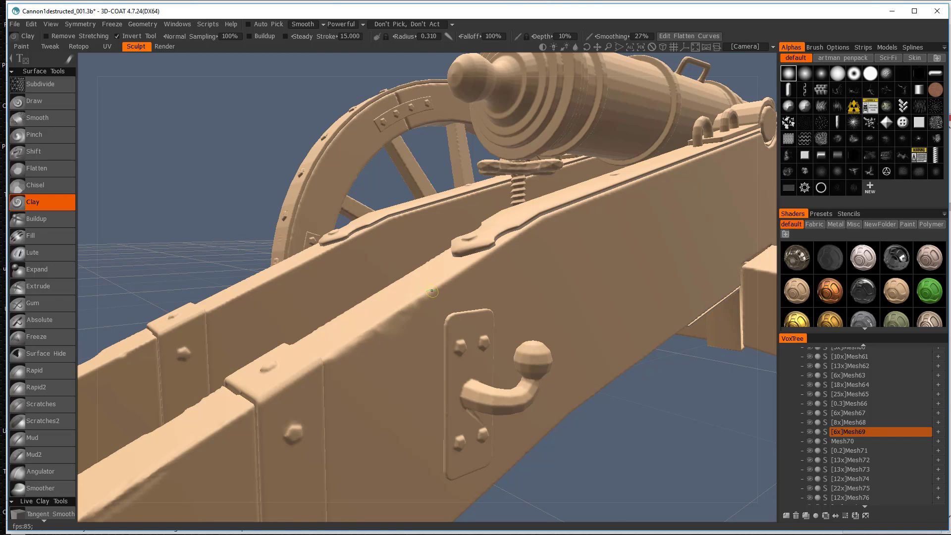
alt+middle_drag(490, 278, 424, 321)
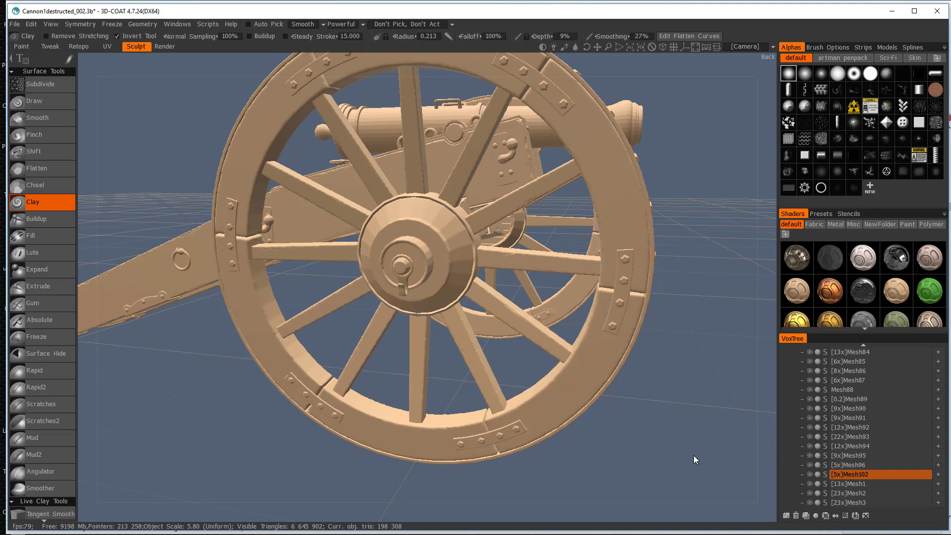
Wear down the edges of the wheel spokes with the inverted Clay brush and save the scene incrementally.
ctrl+middle_drag(627, 447, 392, 480)
shift+drag(391, 481, 543, 471)
scroll(496, 353, up, 5)
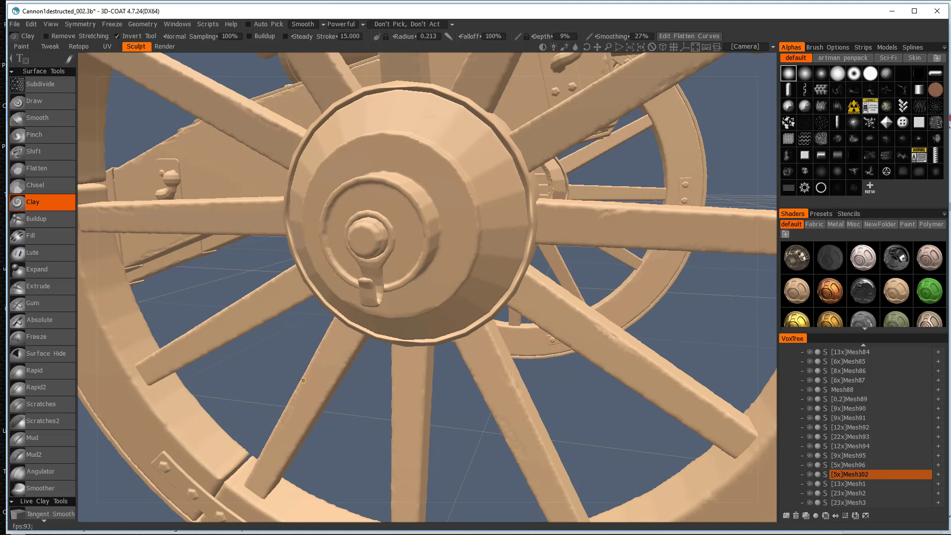
alt+right_drag(506, 396, 508, 404)
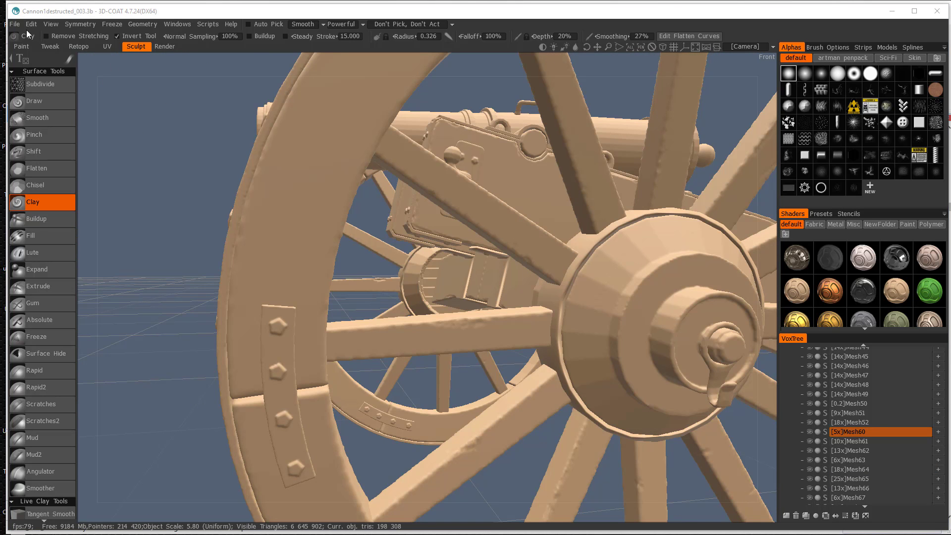
click(15, 24)
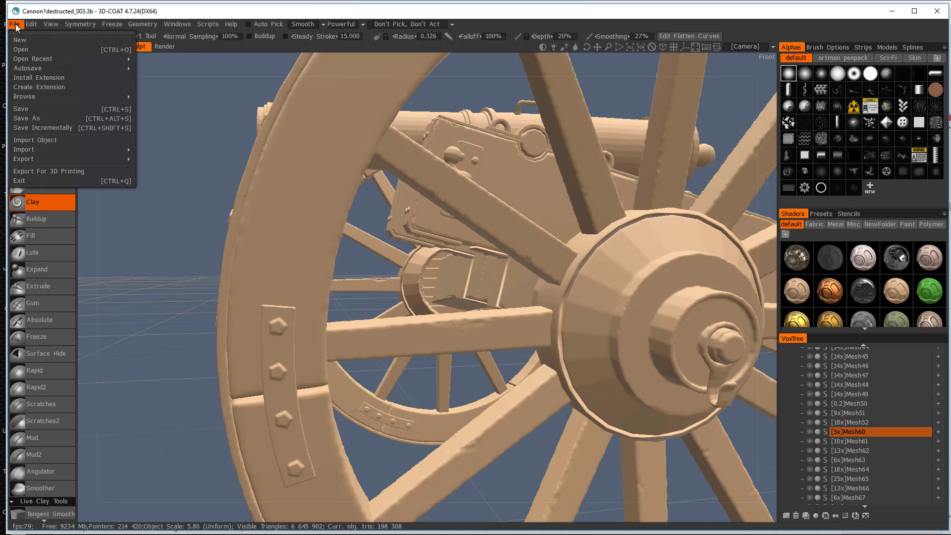
click(45, 129)
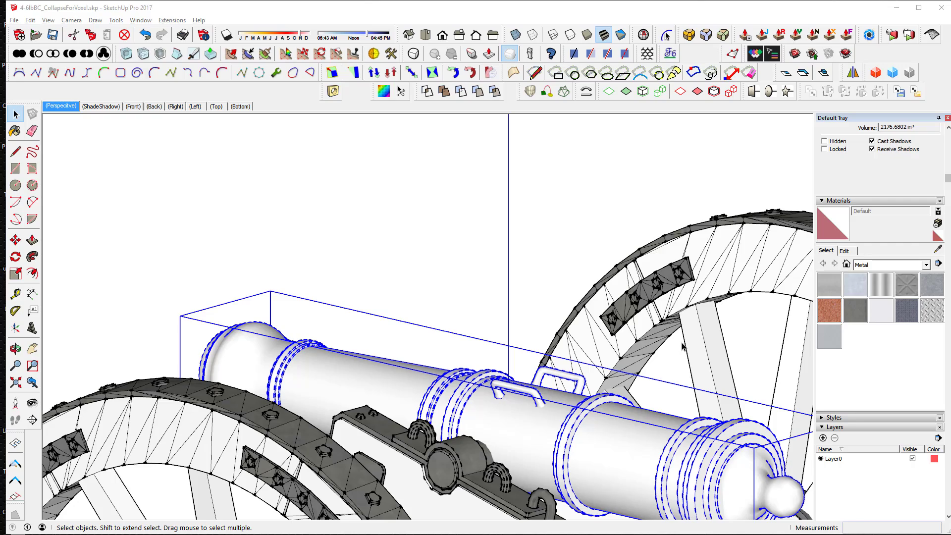
Switch to the original cannon model in SketchUp and examine the selected barrel and its surrounding carriage.
shift+middle_drag(674, 340, 631, 278)
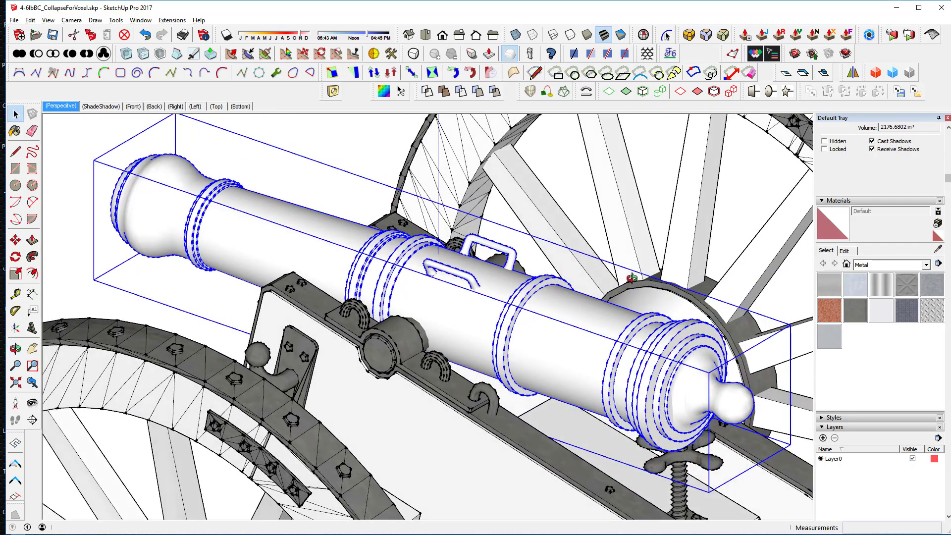
right_click(504, 319)
scroll(475, 230, down, 5)
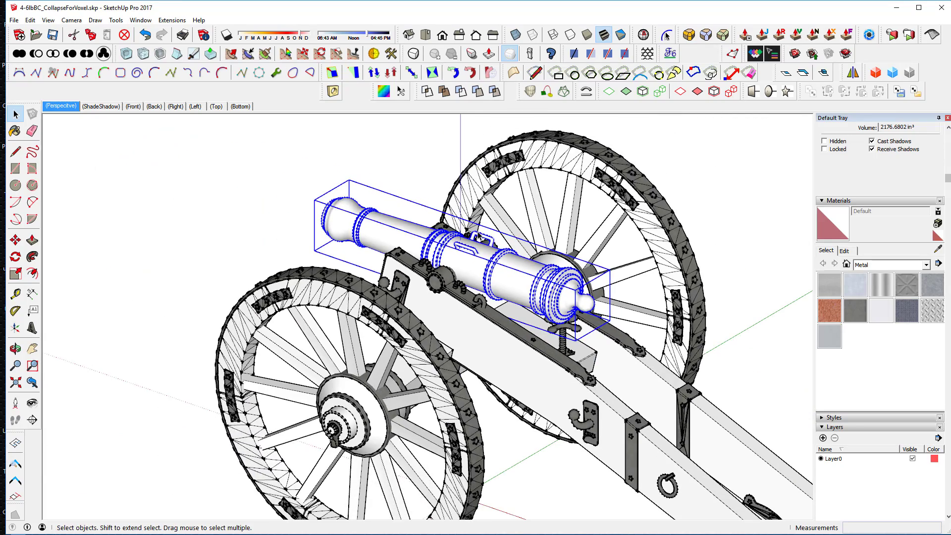
middle_drag(510, 257, 522, 284)
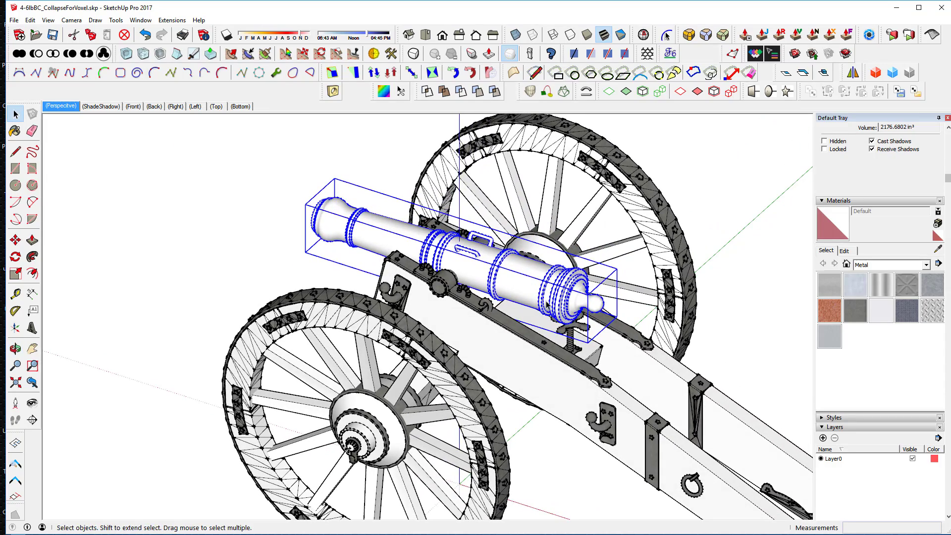
Export the selected cannon barrel as an OBJ 3D model named testB in the 3DCoat folder.
click(14, 20)
mouse_move(95, 177)
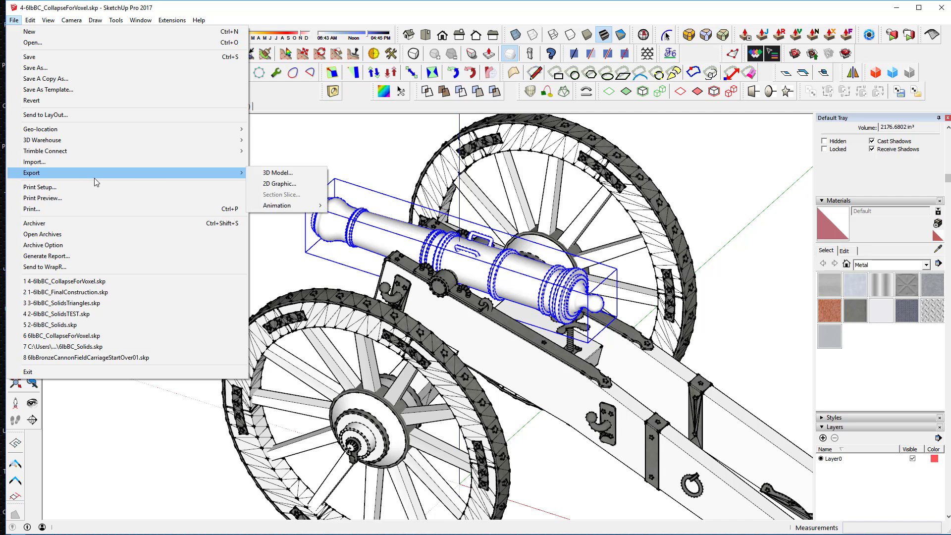
click(273, 176)
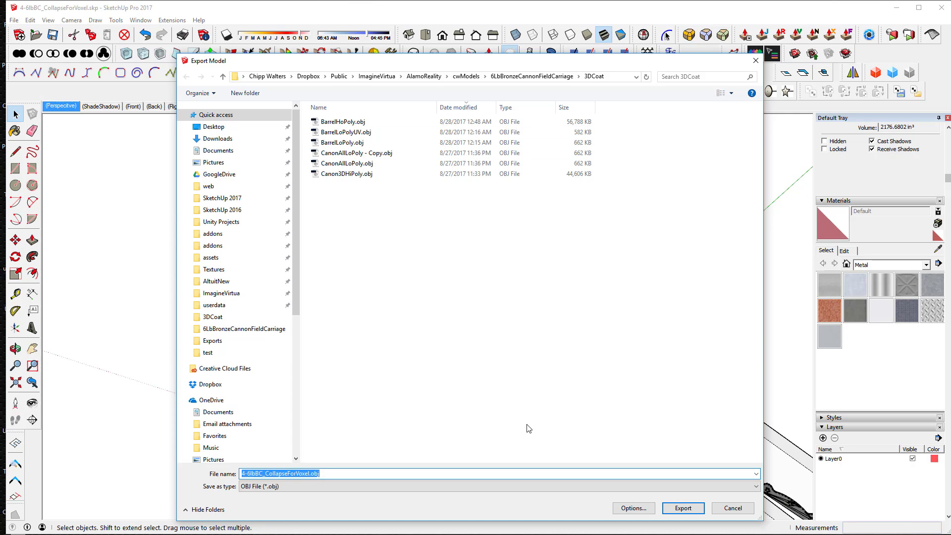
text(testB)
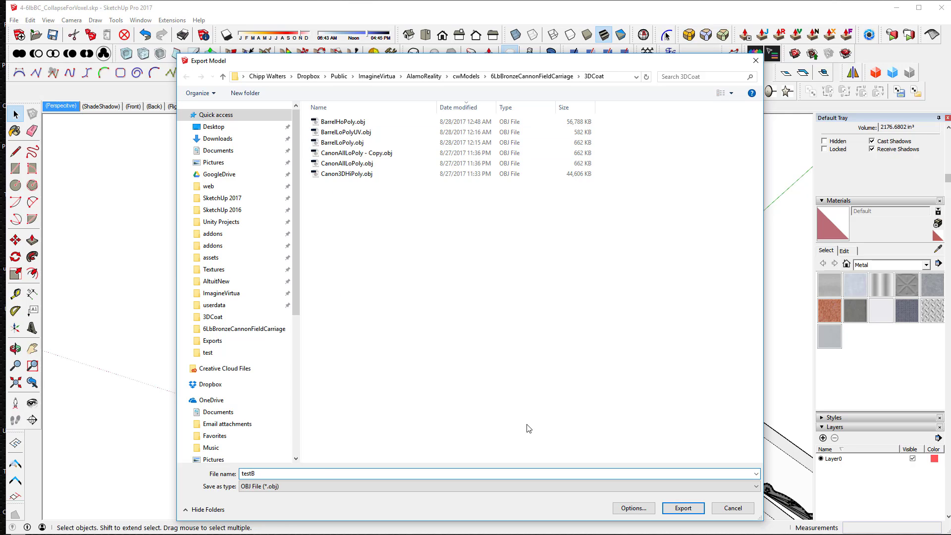
key(Return)
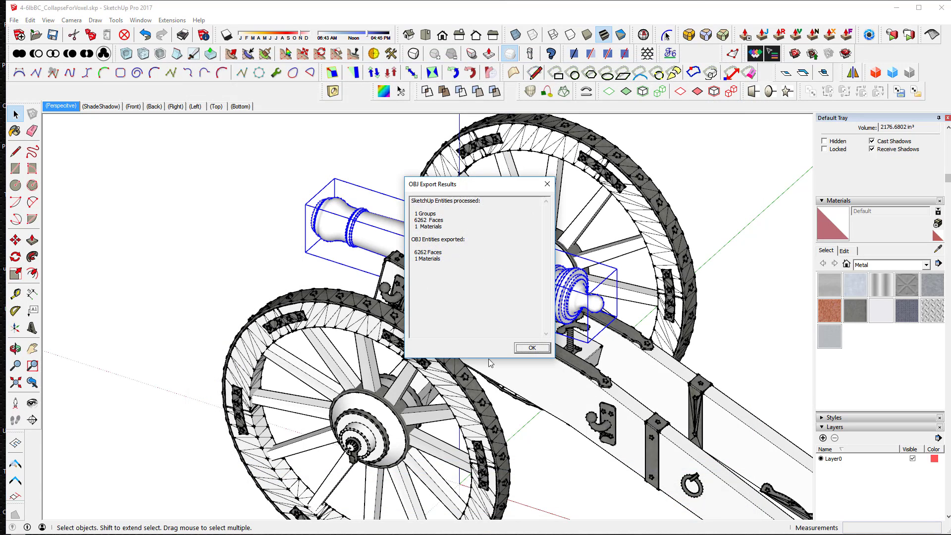
click(531, 349)
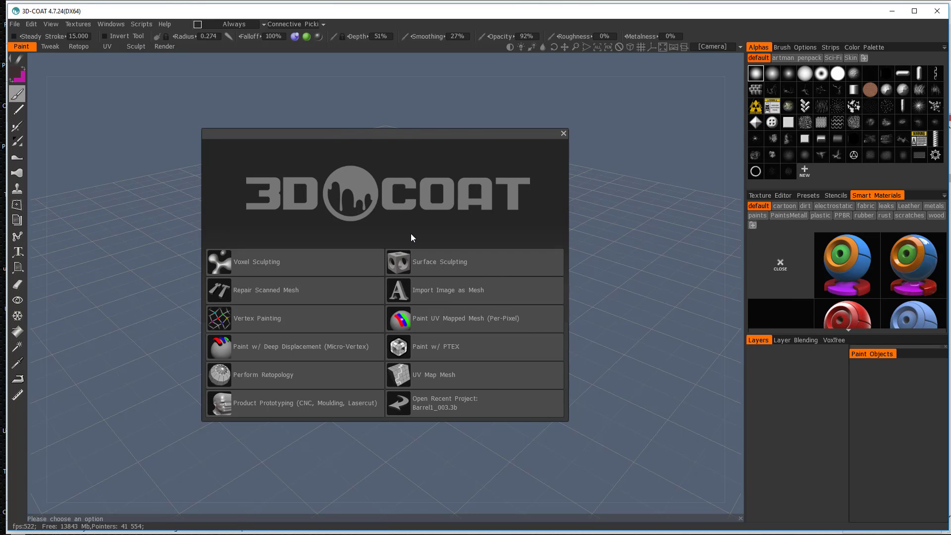
Switch to 3D-Coat and import testB.obj as a UV-mapped mesh for per-pixel painting with No Center Snap enabled.
click(451, 322)
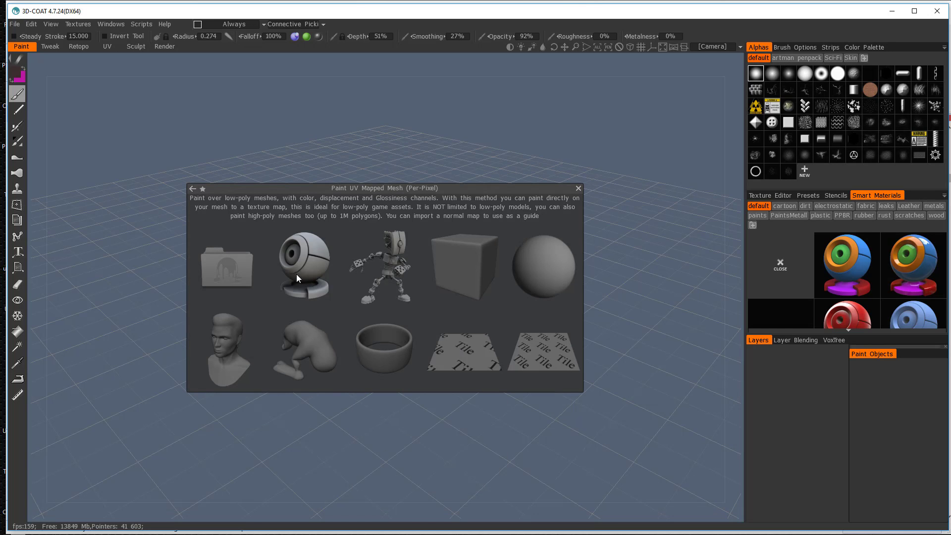
click(241, 271)
click(241, 186)
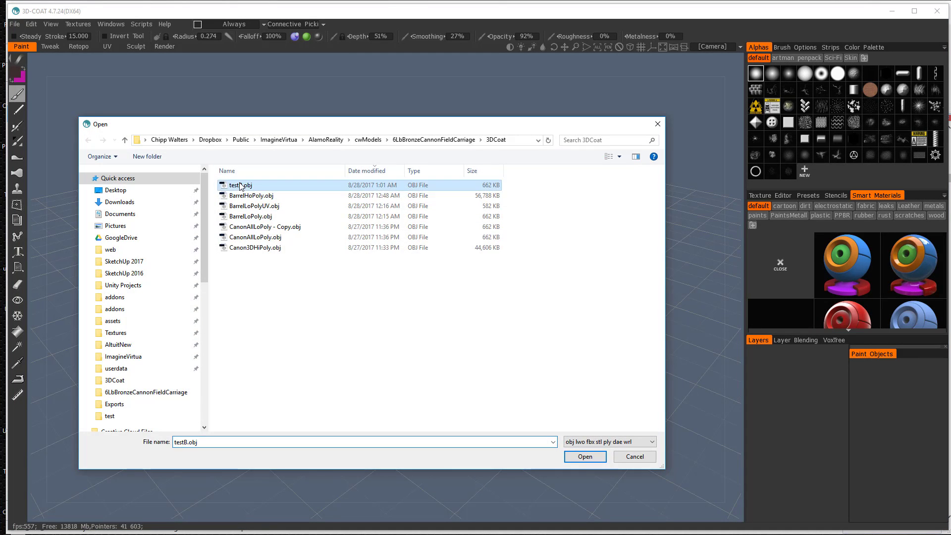
double_click(240, 186)
click(380, 311)
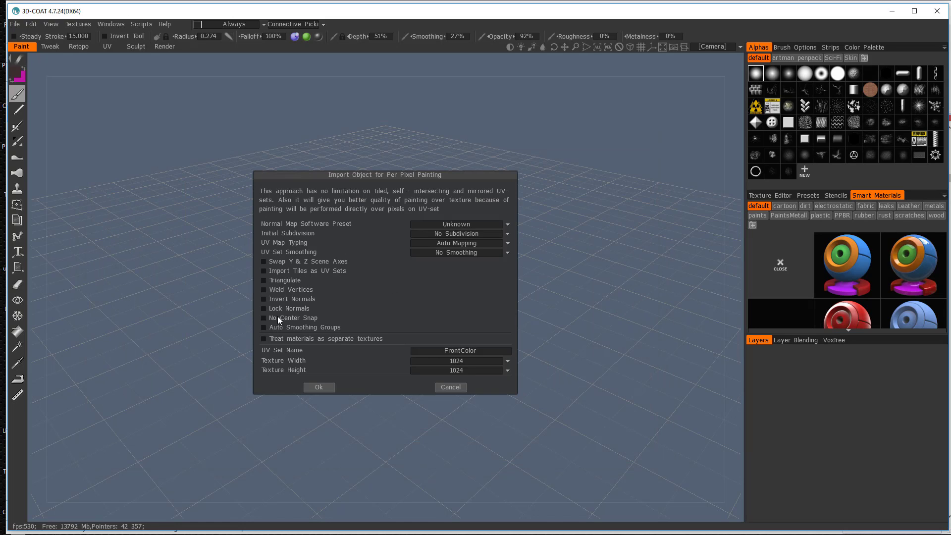
click(263, 318)
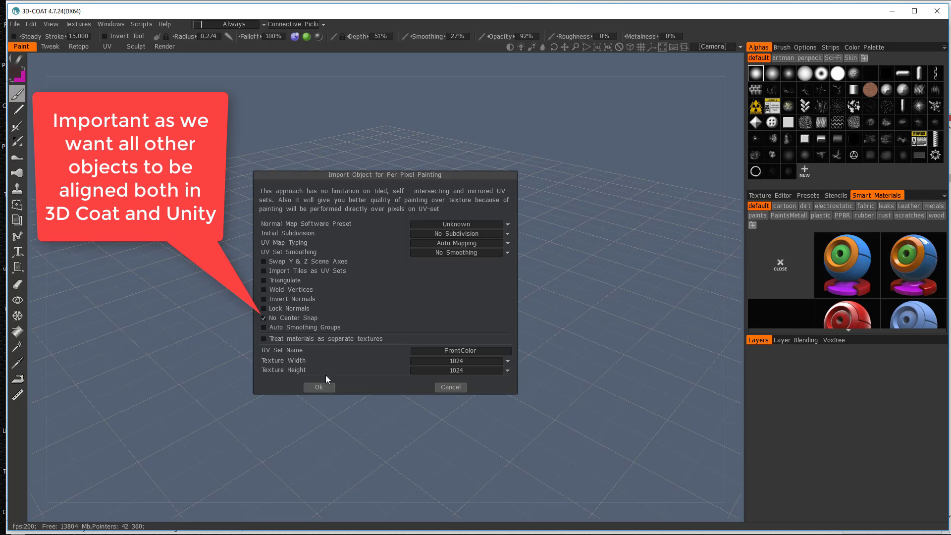
click(319, 387)
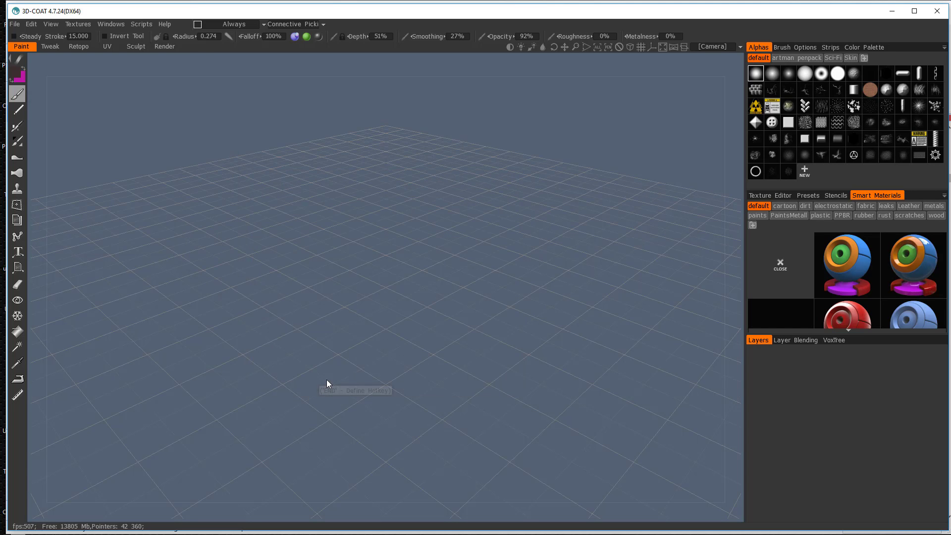
Show the barrel's UV islands in the UV room and export the geometry as testB-UV.obj.
mouse_move(537, 217)
mouse_down()
mouse_move(486, 238)
mouse_move(496, 200)
mouse_move(541, 231)
mouse_up()
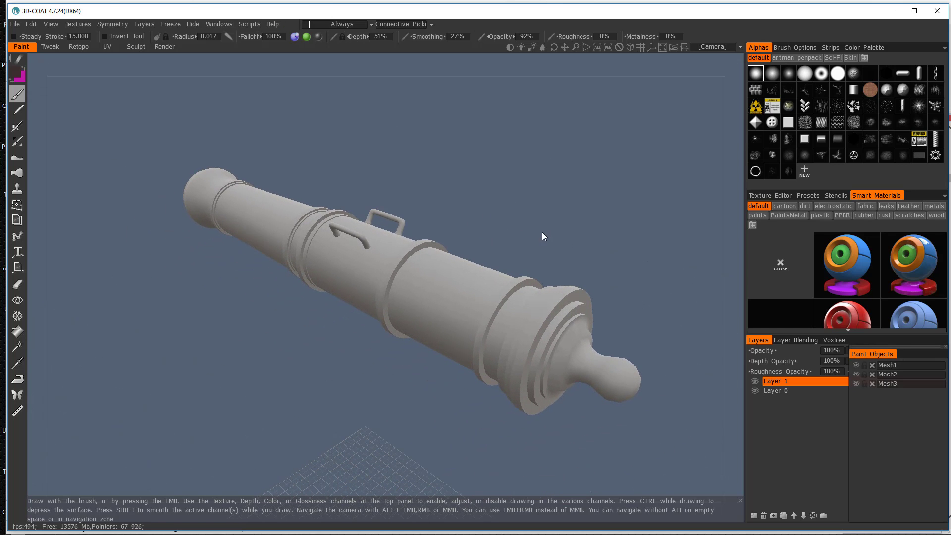
click(106, 47)
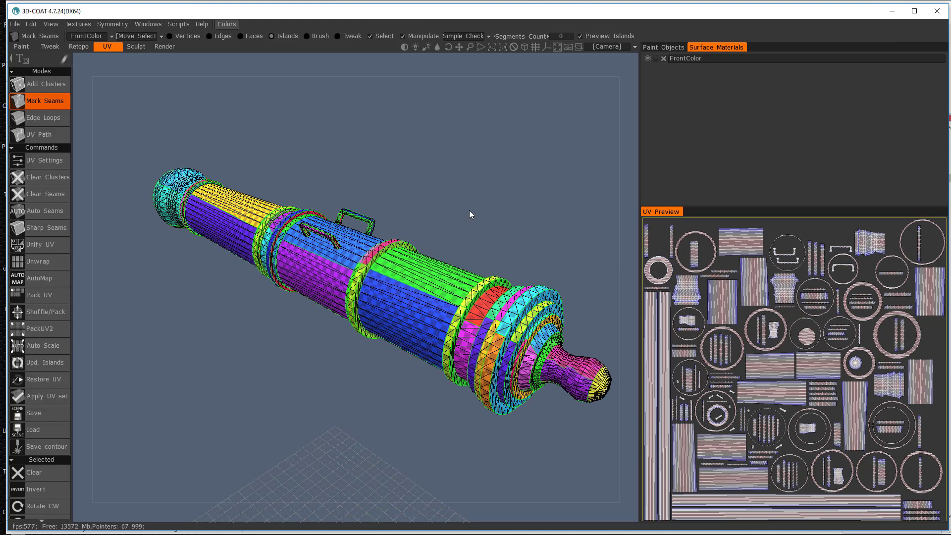
click(14, 24)
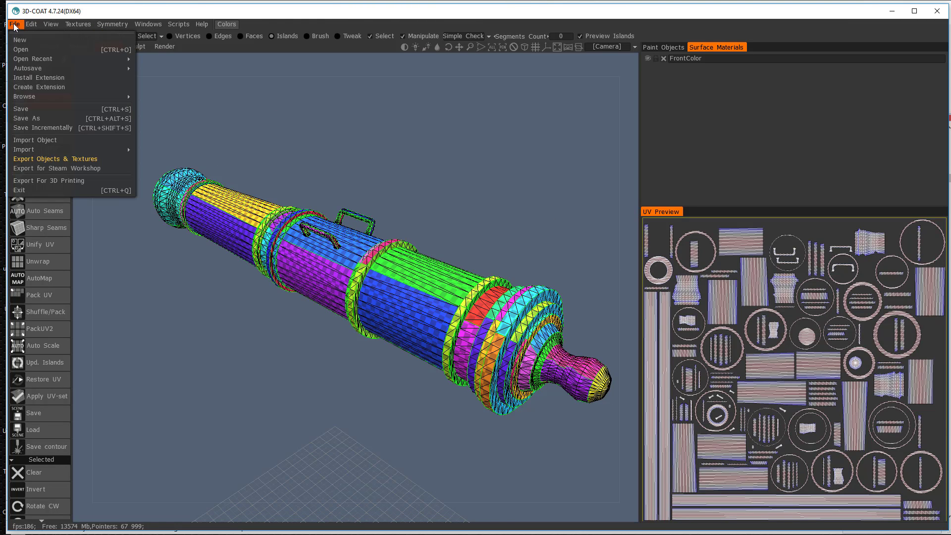
click(56, 159)
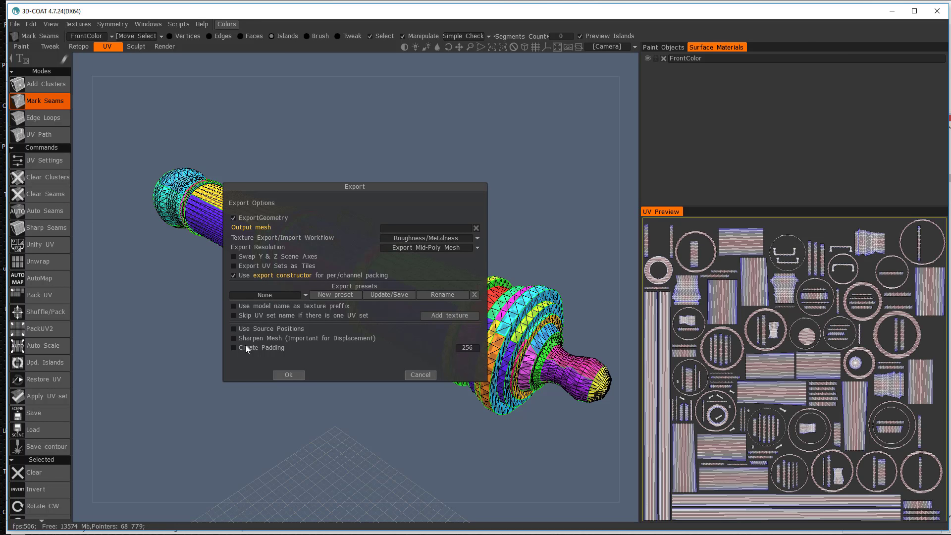
click(436, 227)
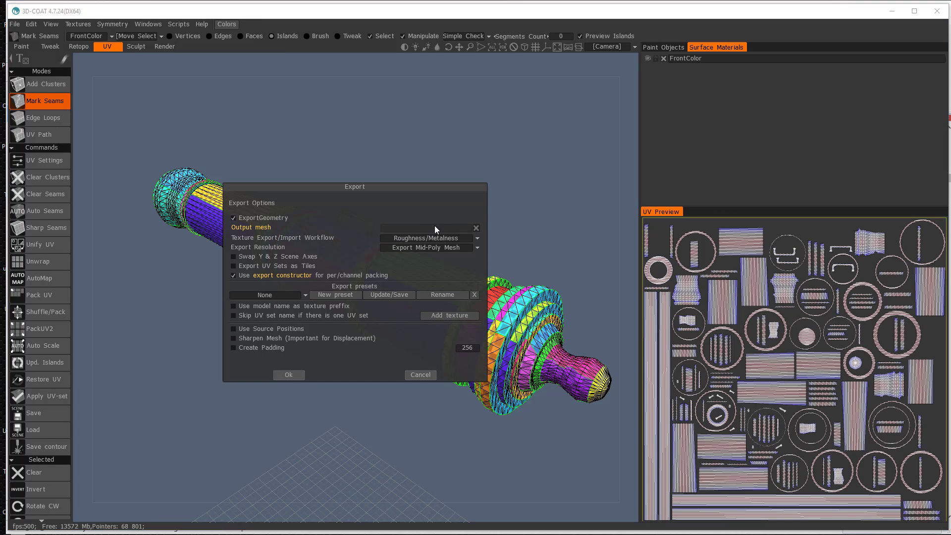
click(221, 187)
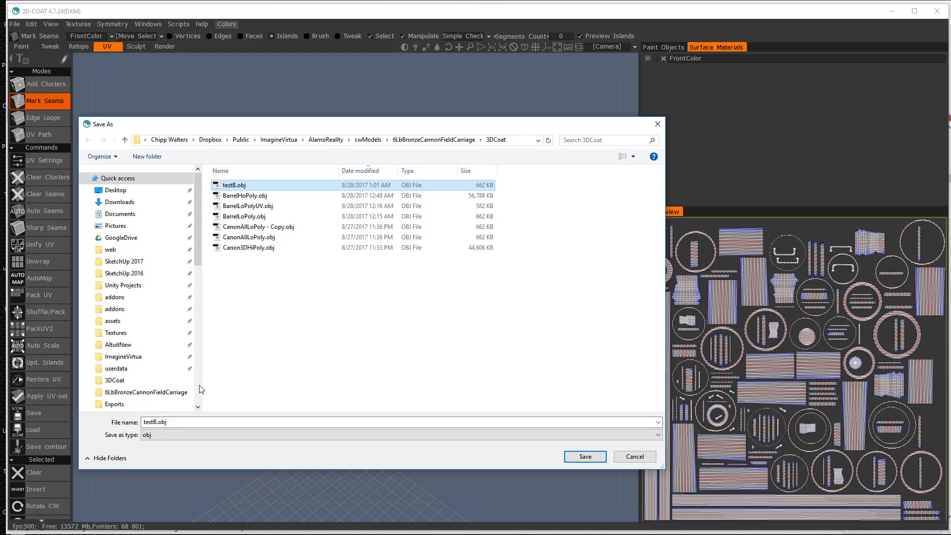
double_click(157, 422)
click(156, 423)
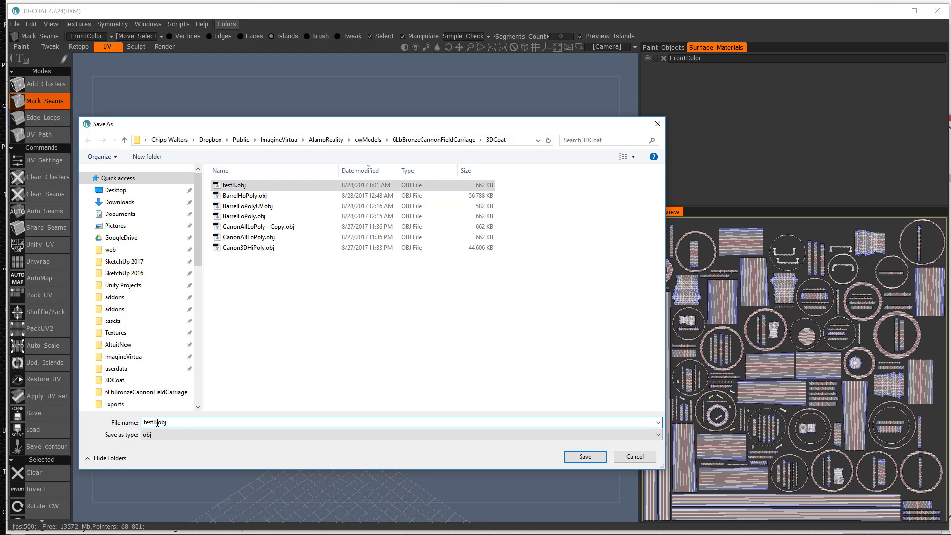
text(-UV)
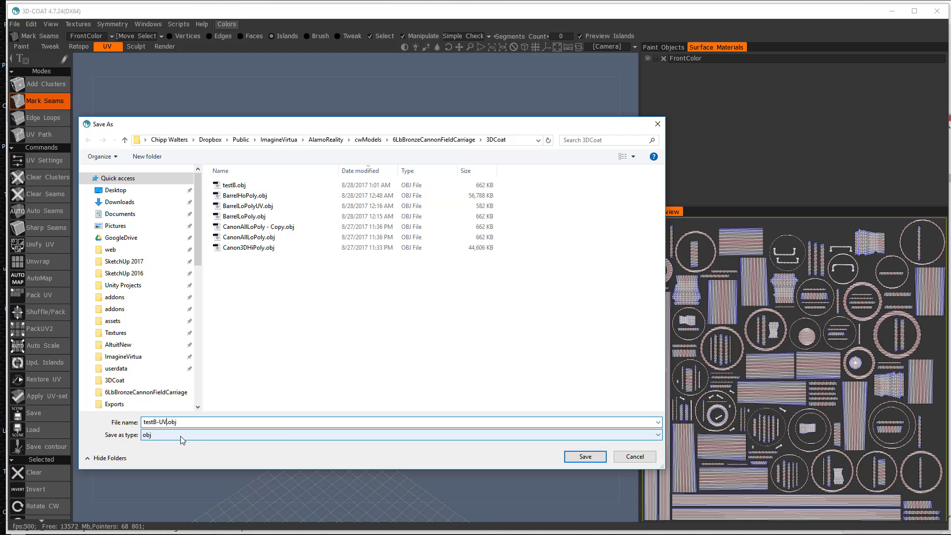
click(587, 457)
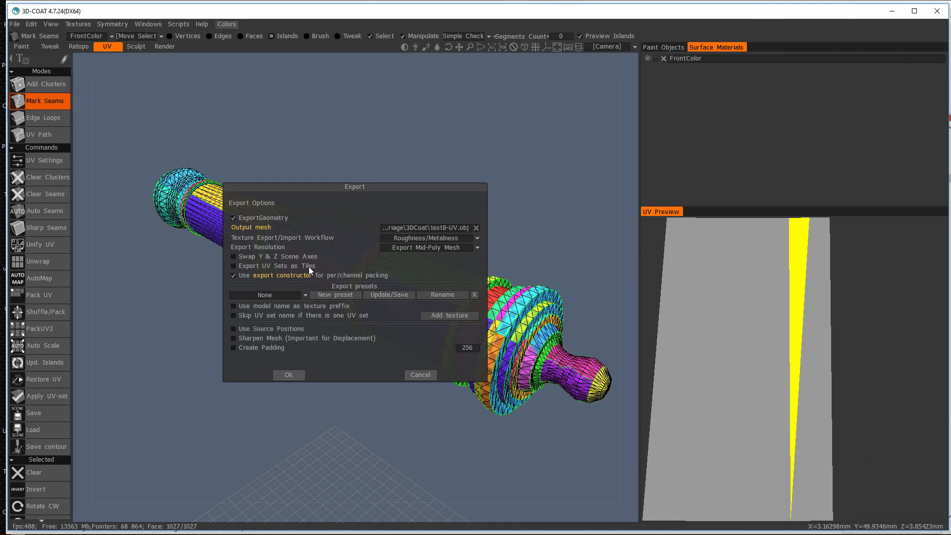
click(293, 374)
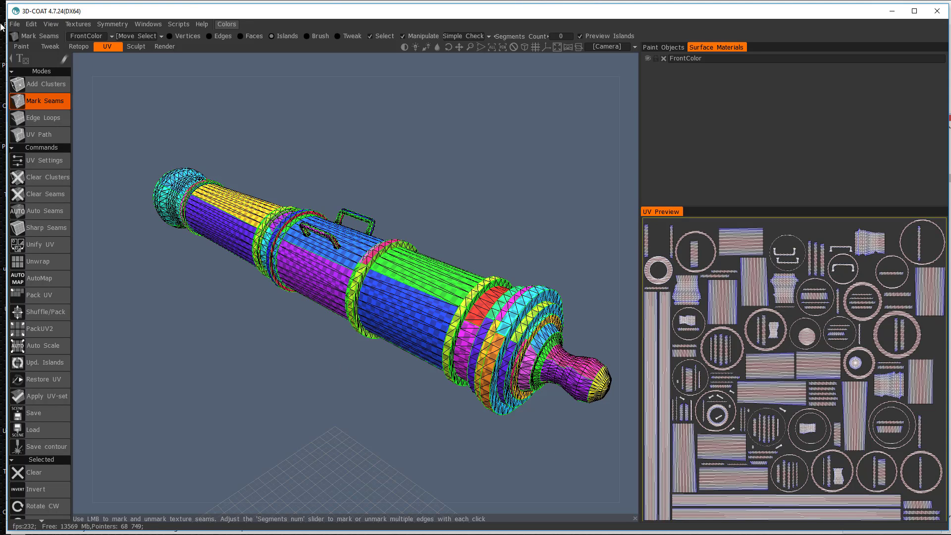
Start a new scene without saving the changes to the UV-mapped barrel scene.
click(18, 27)
click(27, 38)
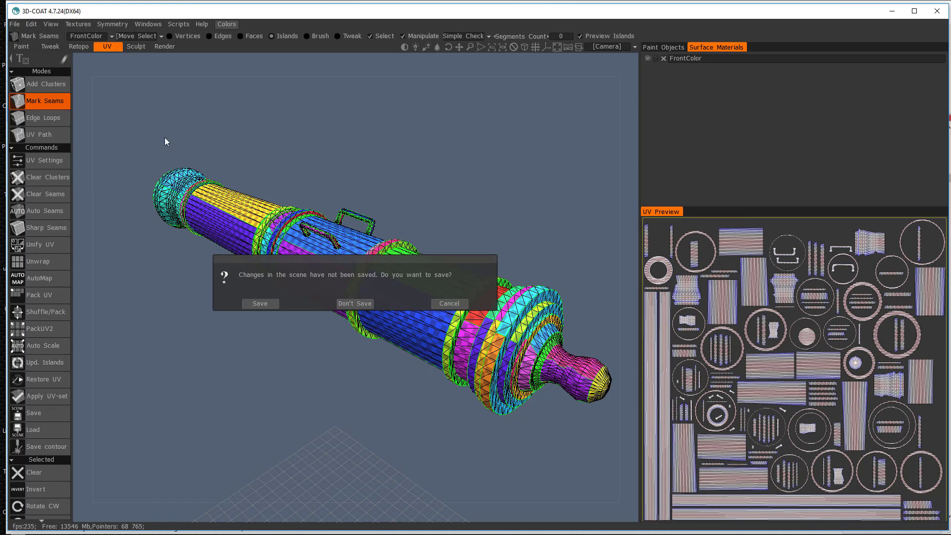
click(359, 304)
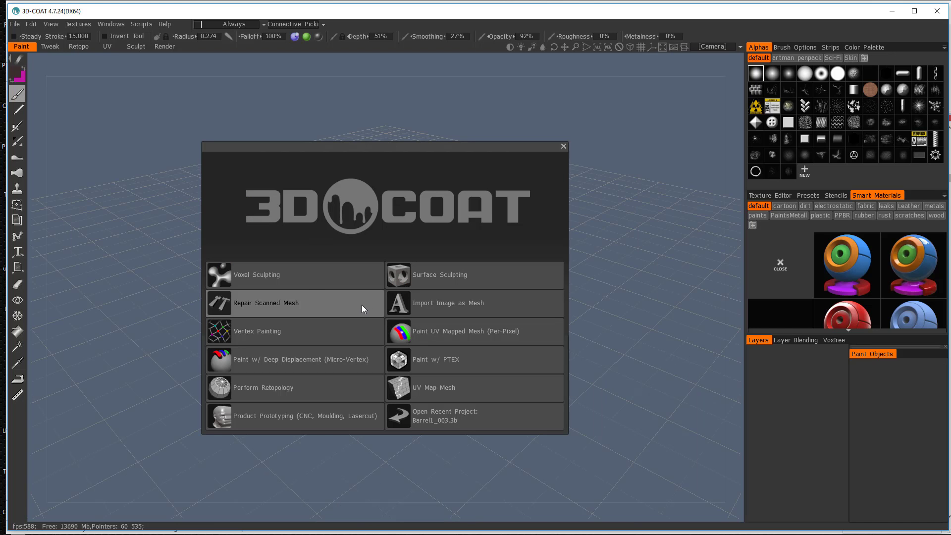
Import the barrel OBJ for voxel sculpting and apply it without voxelization, keeping its initial scale and position.
click(257, 274)
click(319, 269)
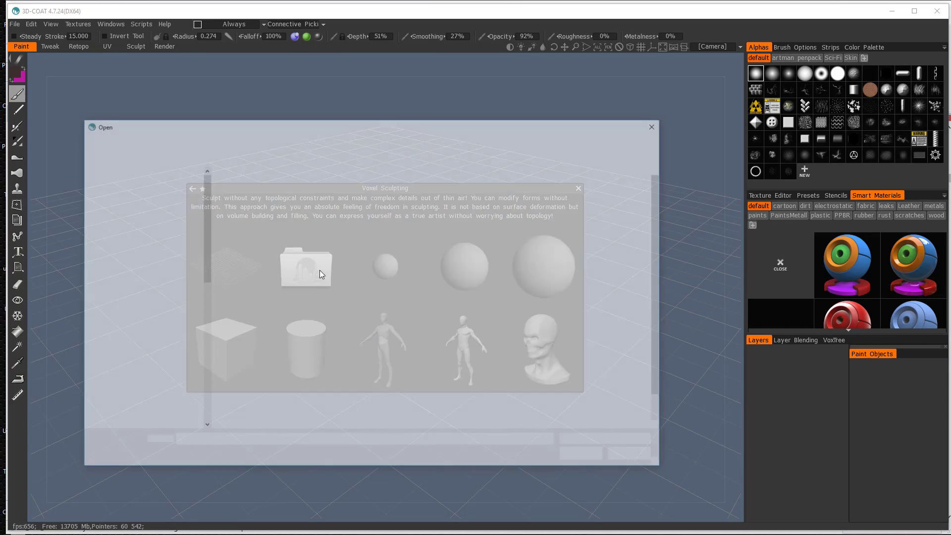
double_click(288, 186)
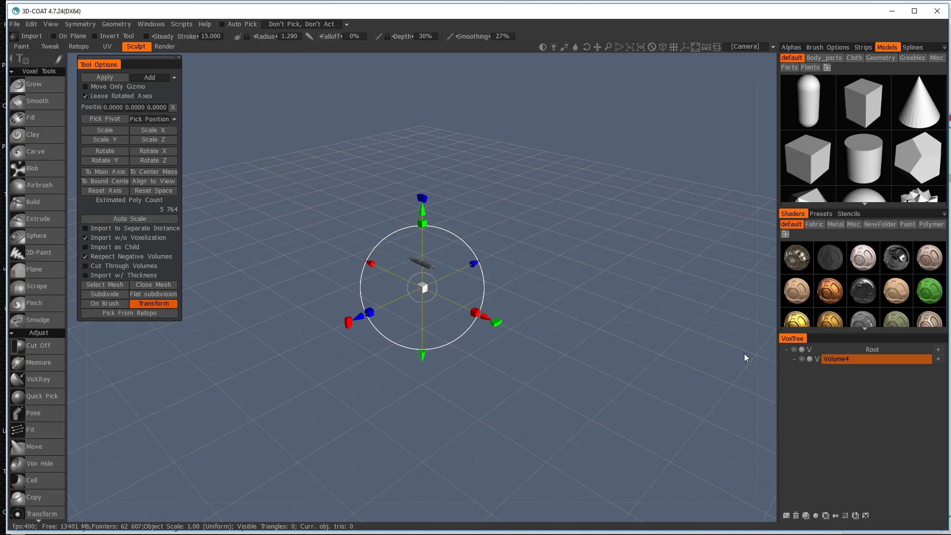
click(103, 79)
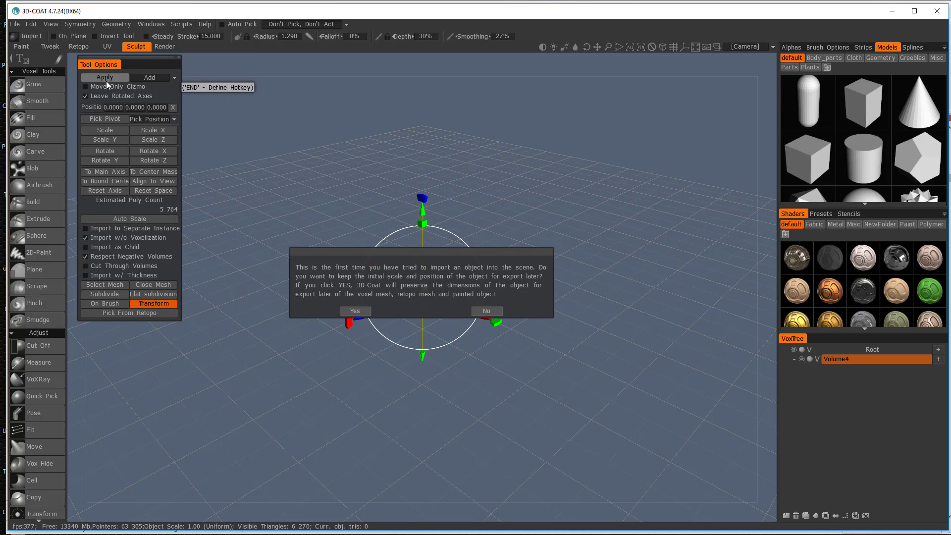
click(354, 310)
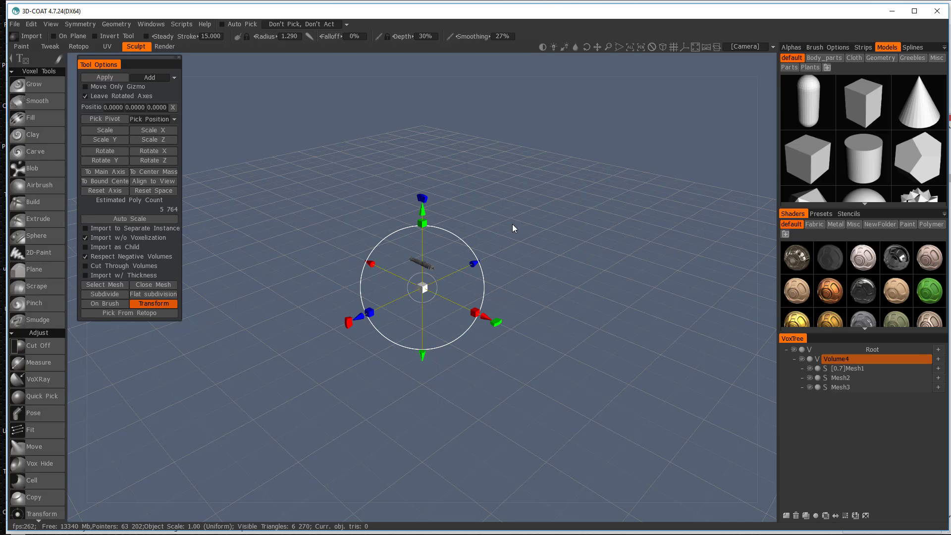
key(Return)
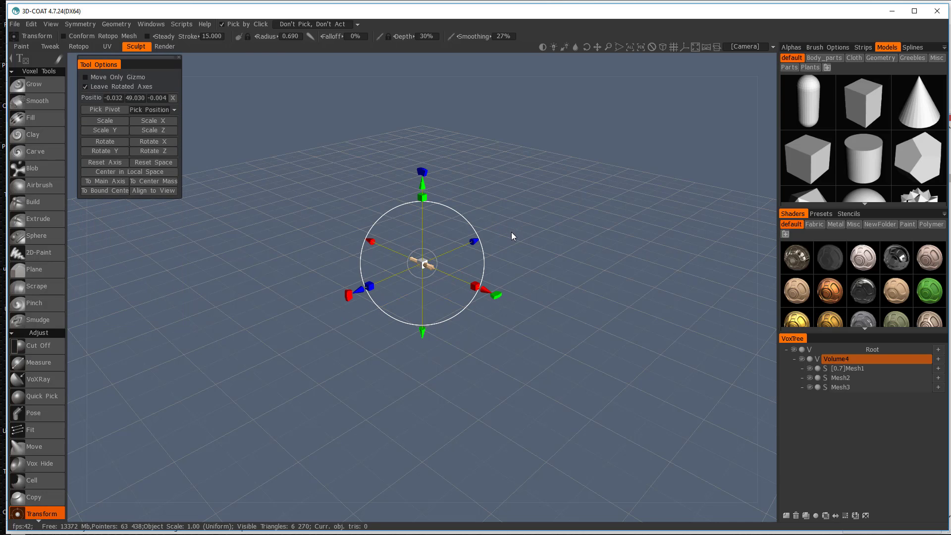
Resample the barrel's Mesh1 layer to a required voxel poly count of 500,000.
click(844, 368)
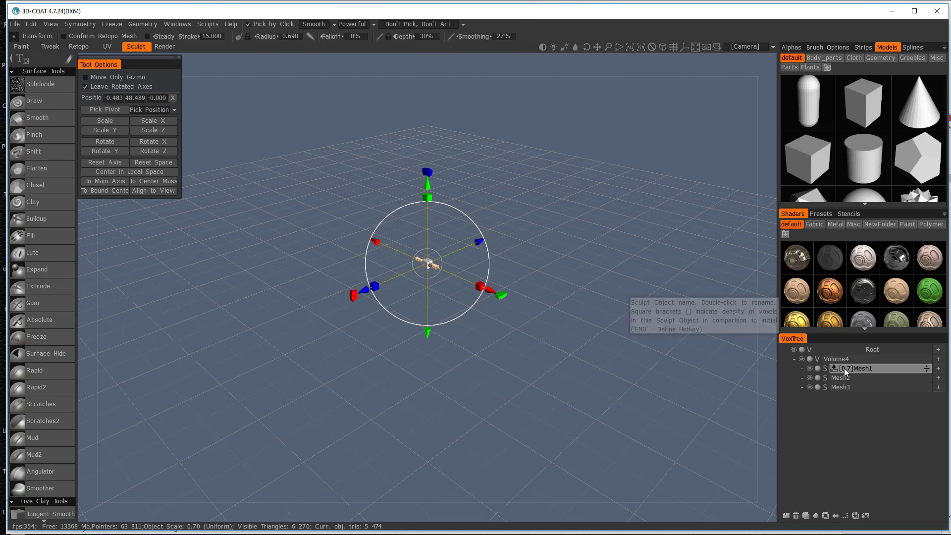
mouse_move(586, 293)
mouse_down()
mouse_move(595, 270)
mouse_move(592, 300)
mouse_up()
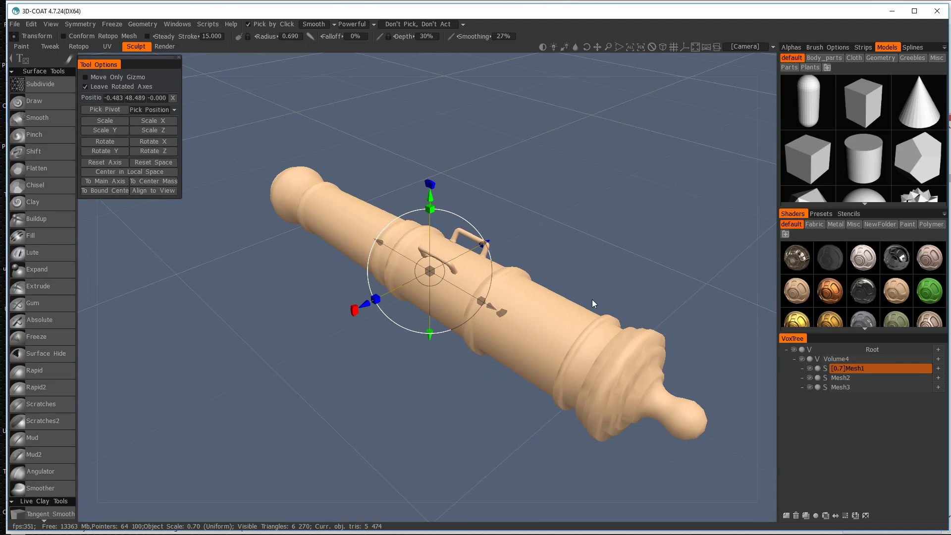
key(Return)
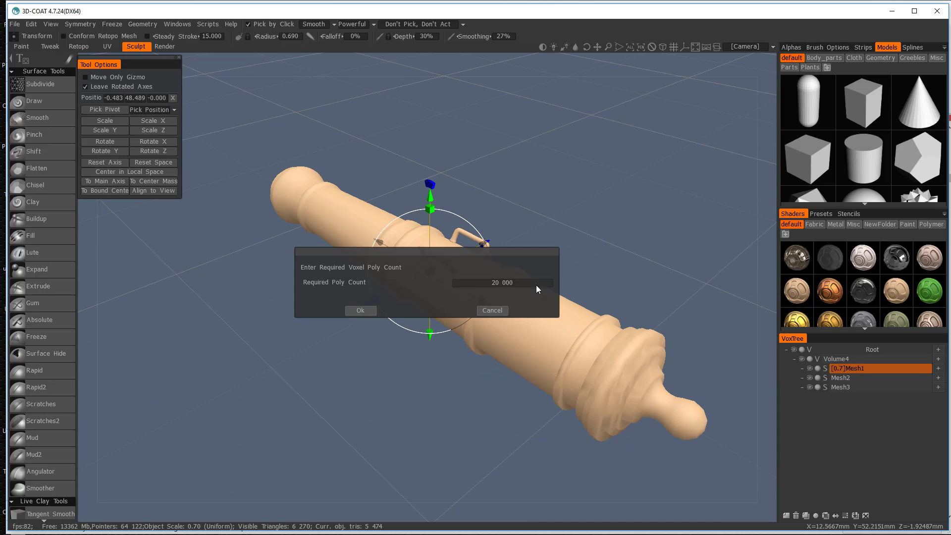
click(522, 280)
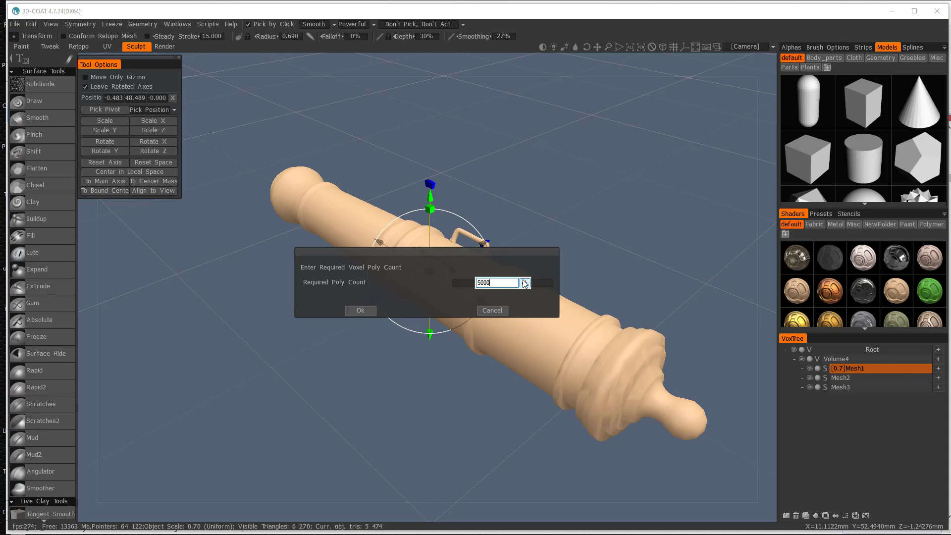
text(5000000)
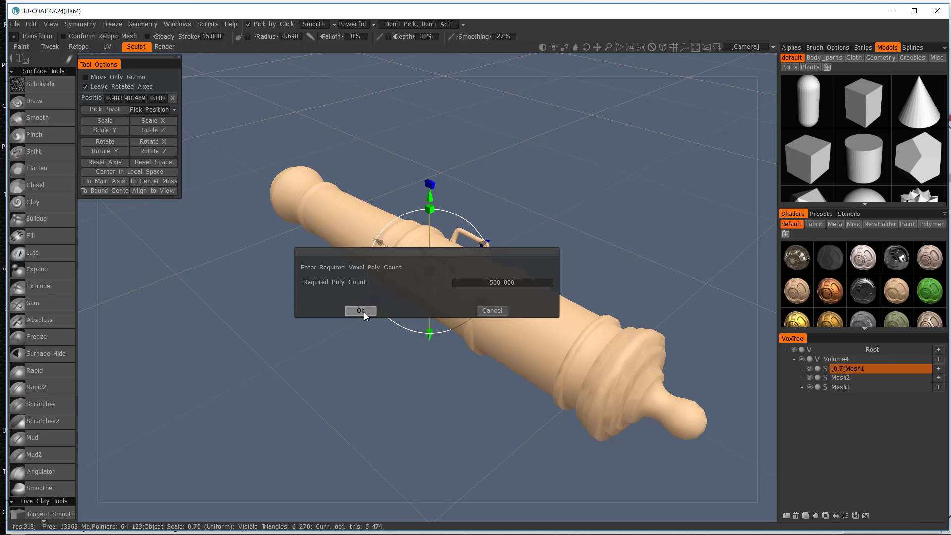
click(364, 312)
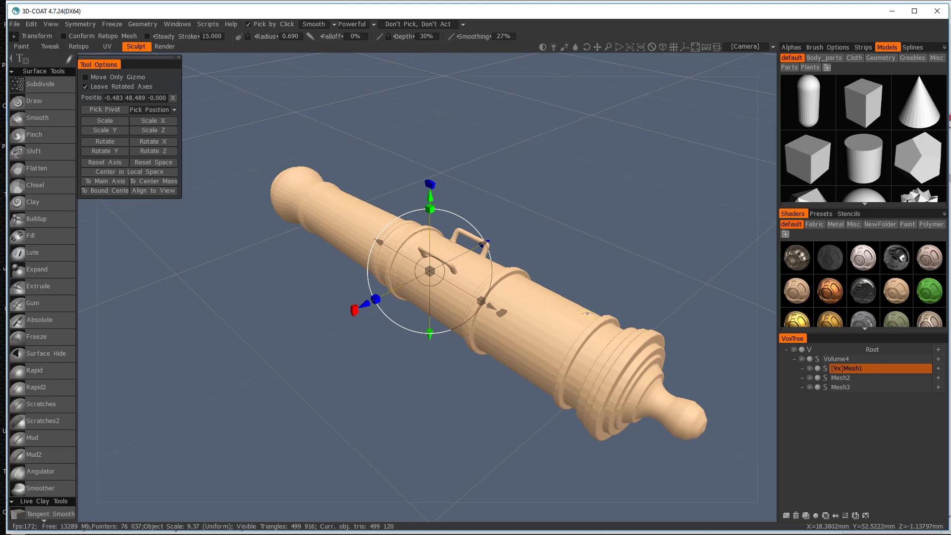
drag(538, 263, 566, 308)
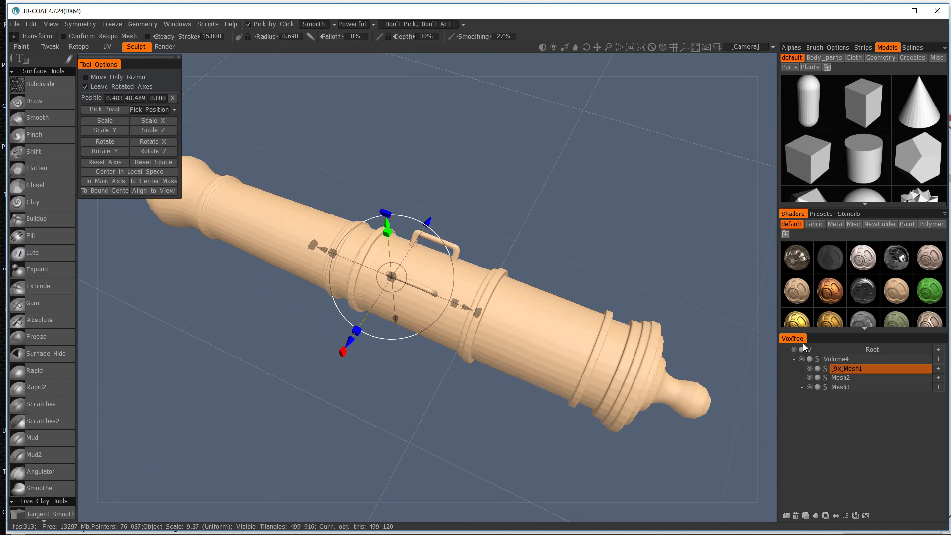
middle_drag(616, 345, 652, 359)
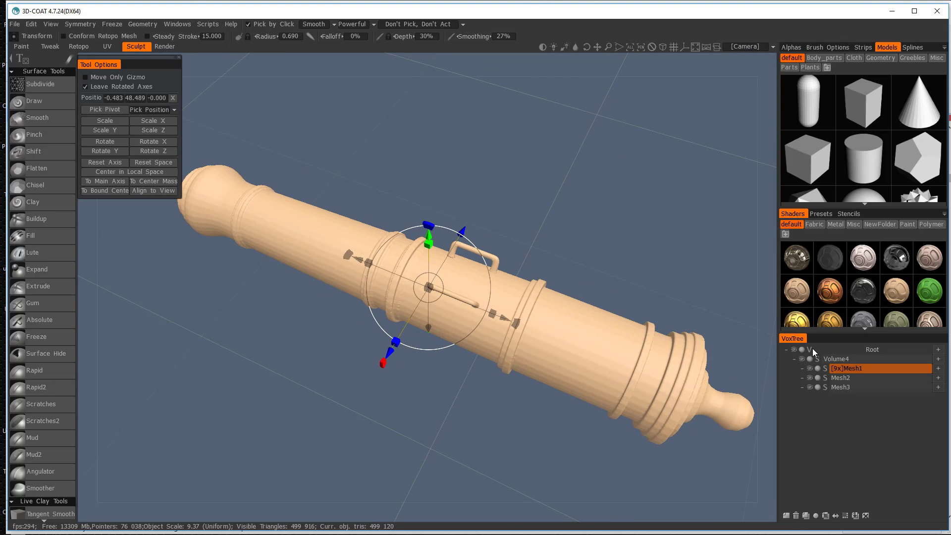
Activate the surface Smooth brush for the barrel's Mesh1 layer and enlarge its radius to about 1.23.
drag(606, 360, 607, 327)
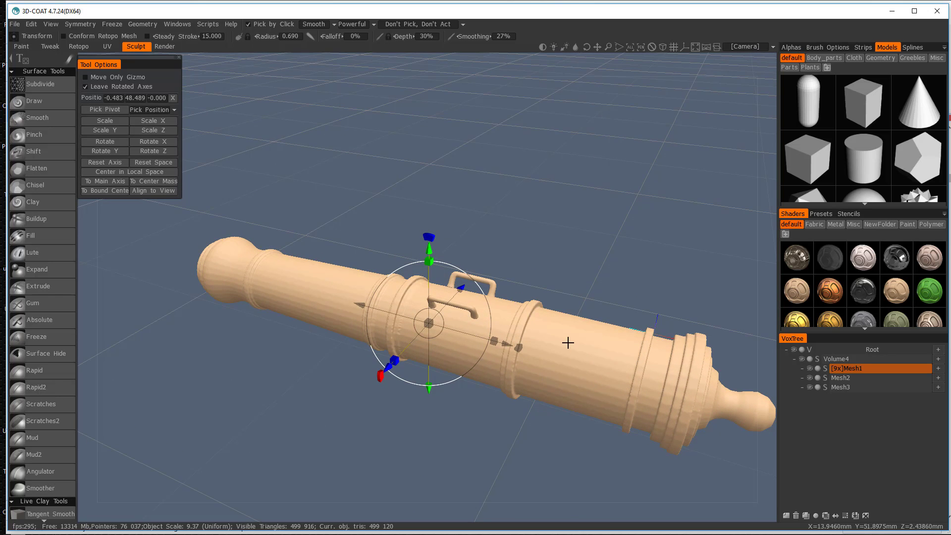
mouse_move(547, 307)
middle_down()
mouse_move(535, 268)
mouse_move(534, 300)
middle_up()
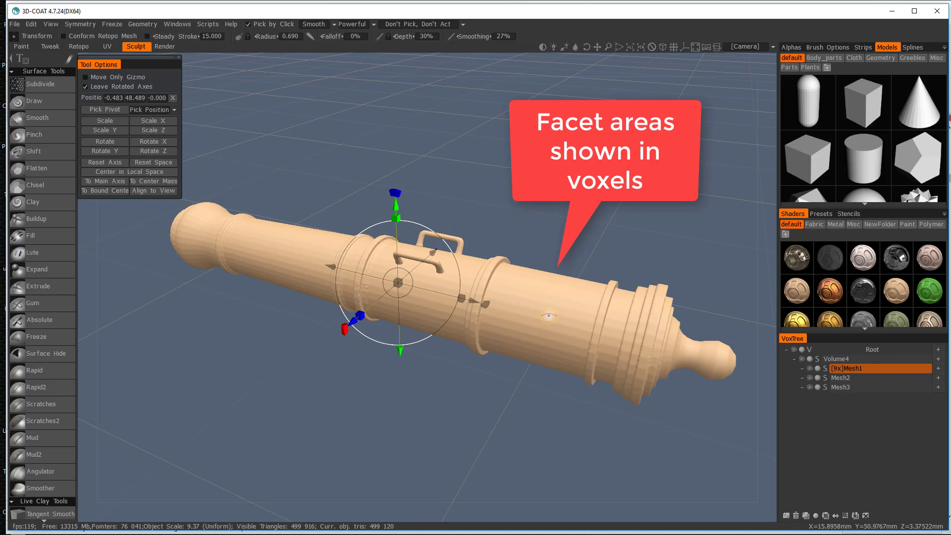
click(33, 120)
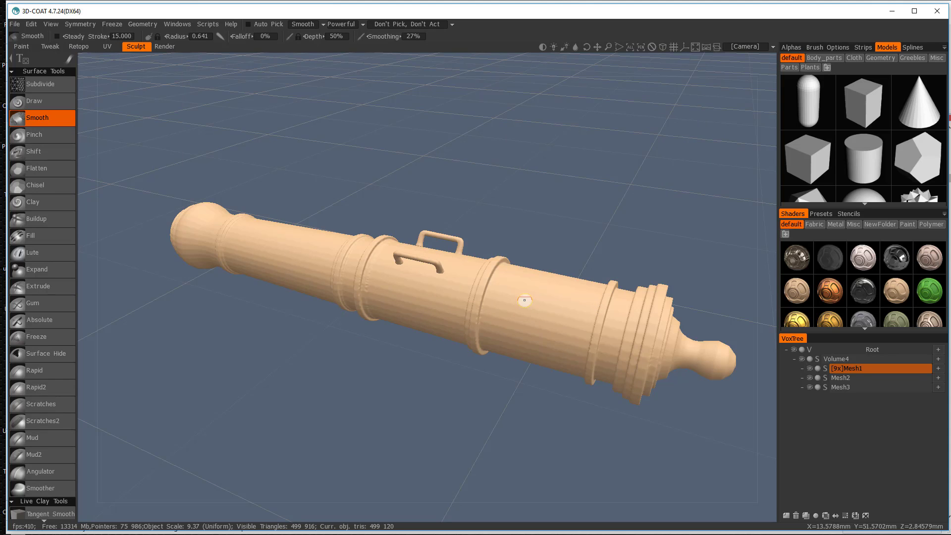
scroll(525, 301, up, 7)
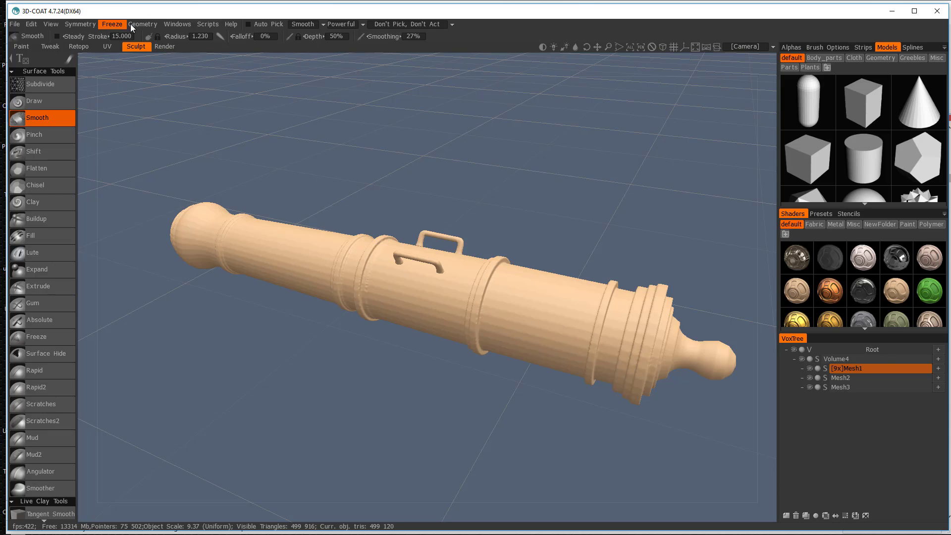
Apply Smooth All to Mesh1 three times with a smoothing degree of 1.000, keeping sharp edges from boolean operations.
click(143, 25)
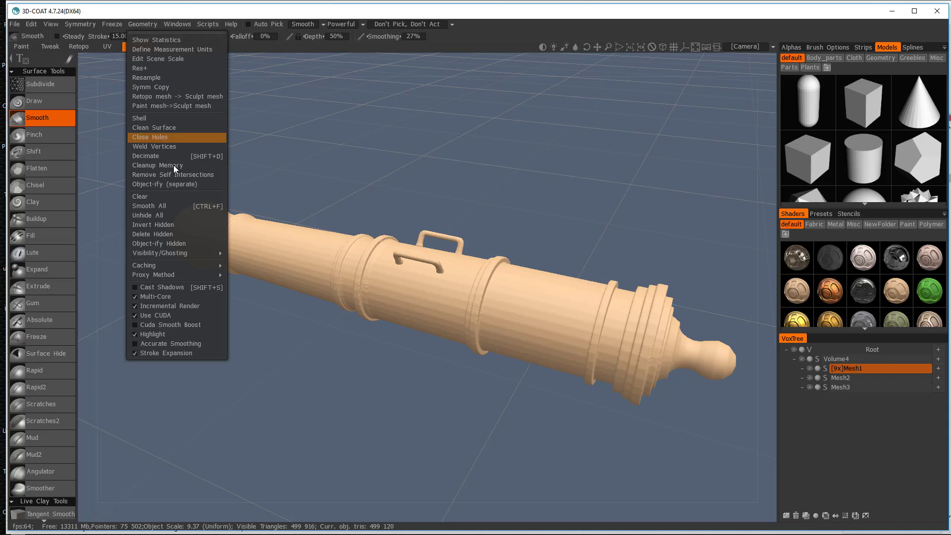
click(176, 206)
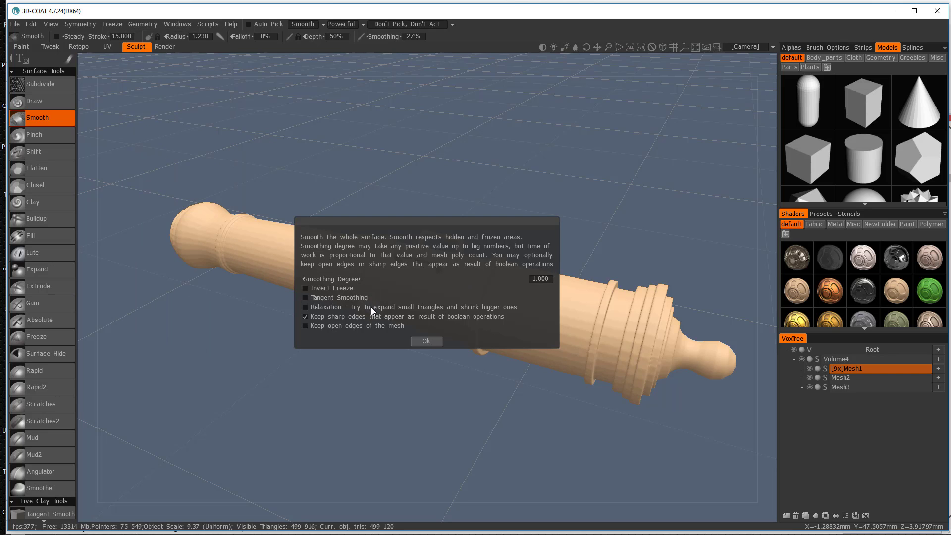
click(429, 341)
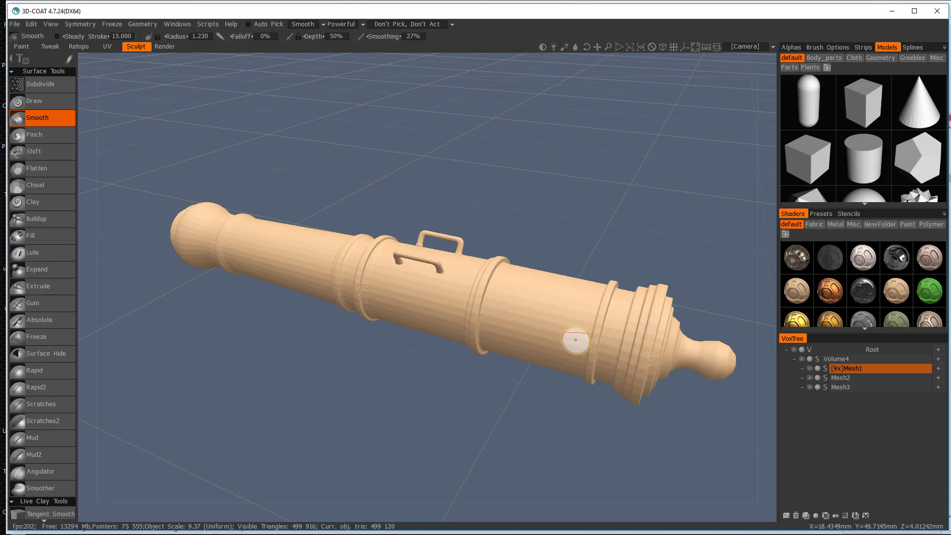
key(Return)
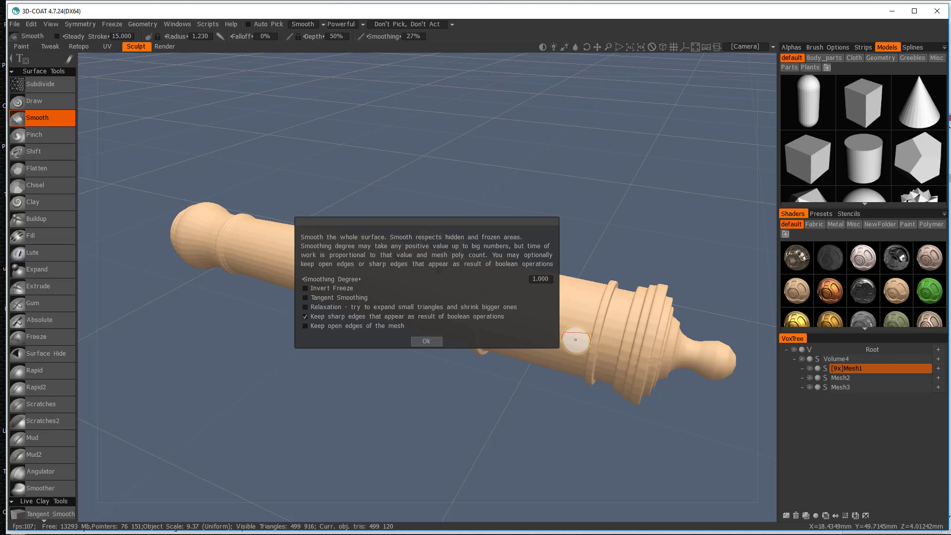
click(435, 340)
key(Return)
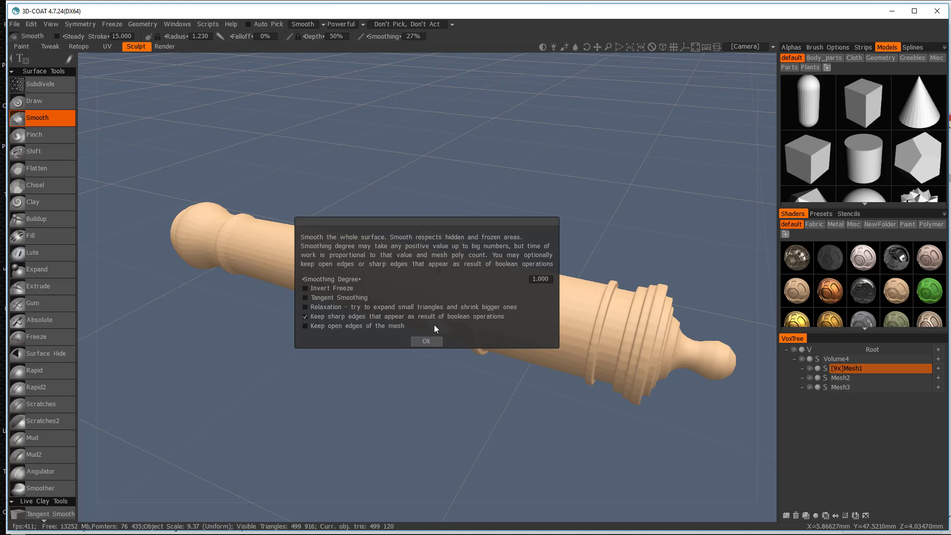
click(430, 340)
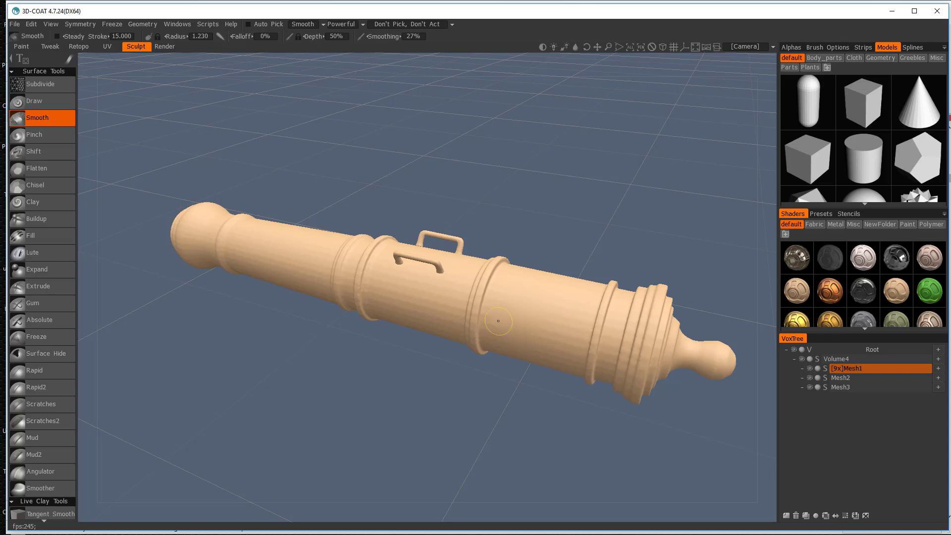
Inspect the smoothed barrel up close and activate the LiveClay tool.
scroll(565, 322, up, 3)
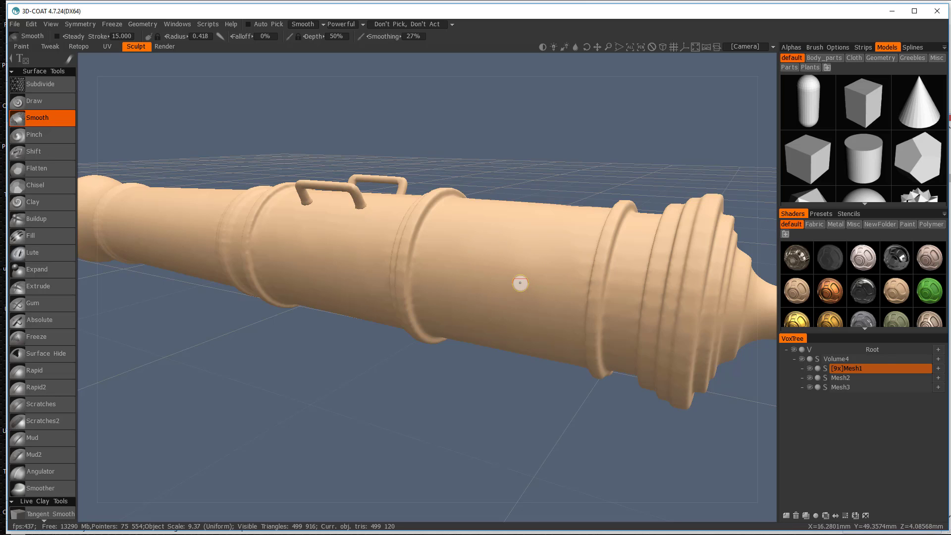
scroll(61, 298, down, 3)
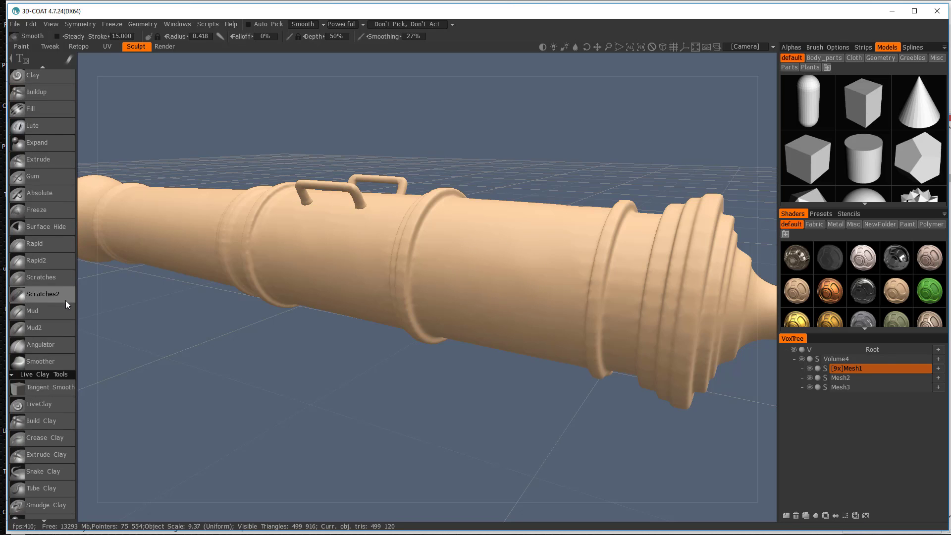
click(40, 310)
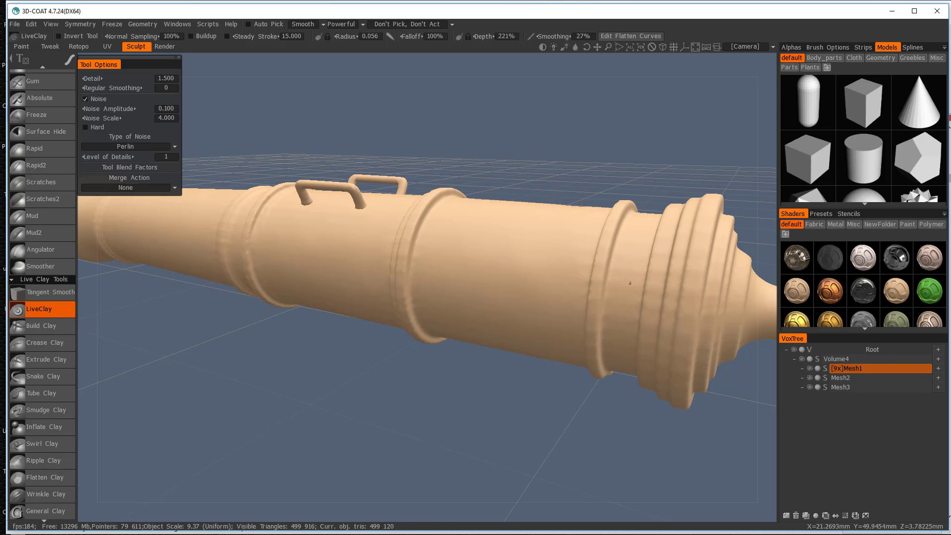
key(space)
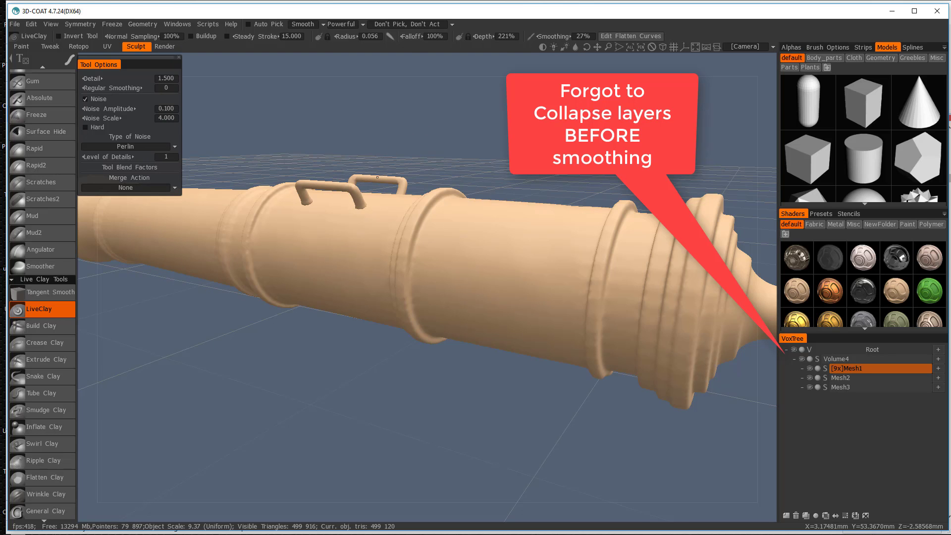
Resample the Mesh3 and Mesh2 handle layers to a required voxel poly count of 20,000 each.
key(h)
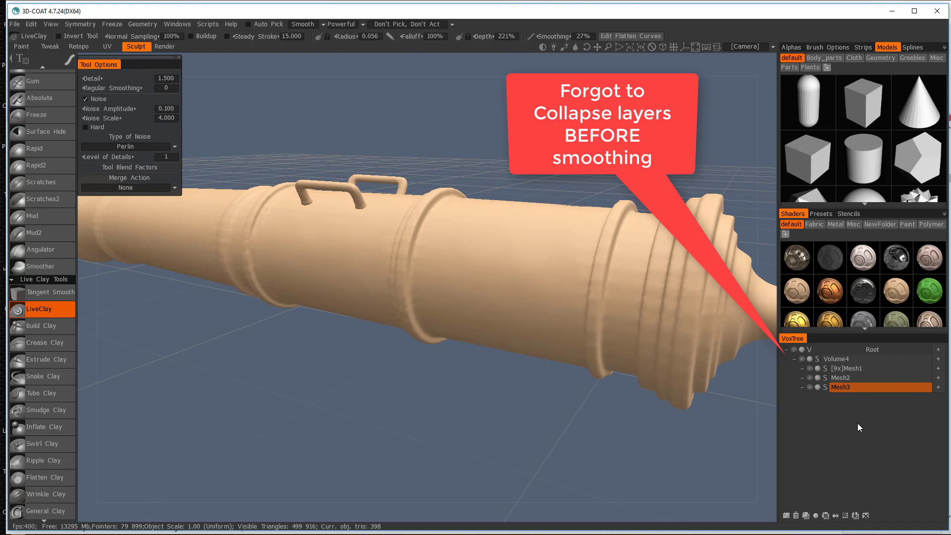
key(Return)
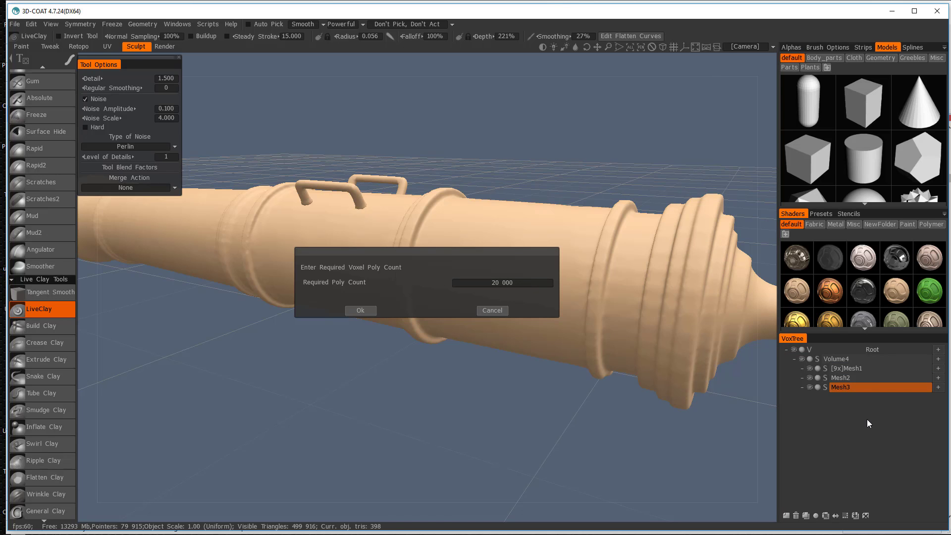
key(Return)
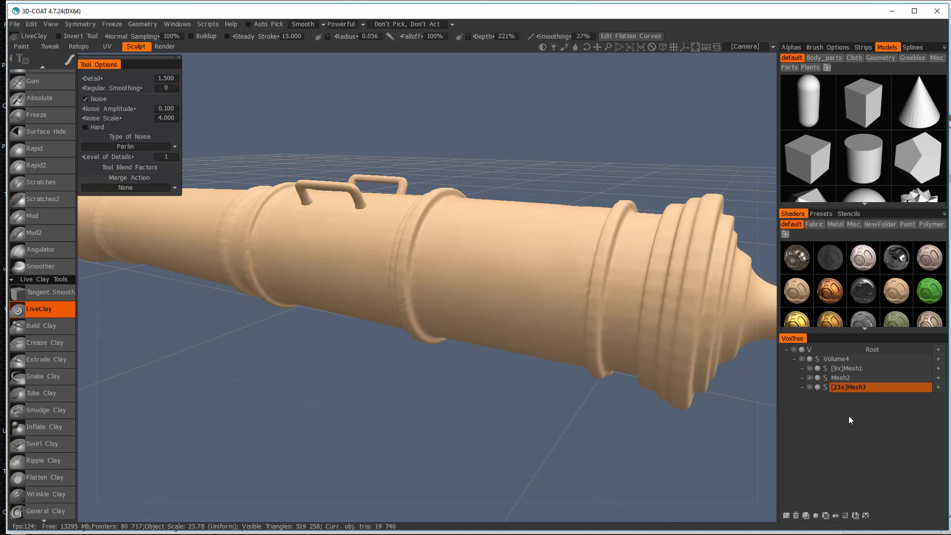
click(852, 377)
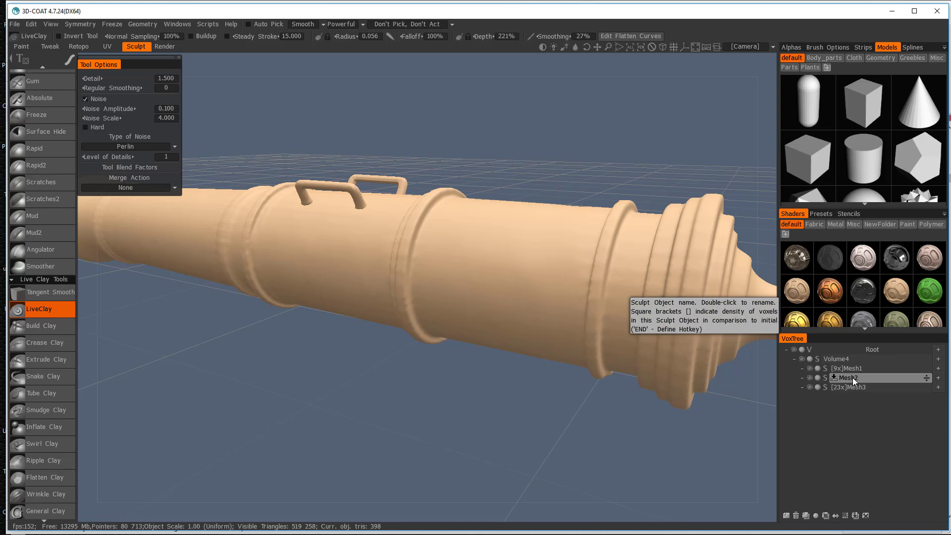
key(Return)
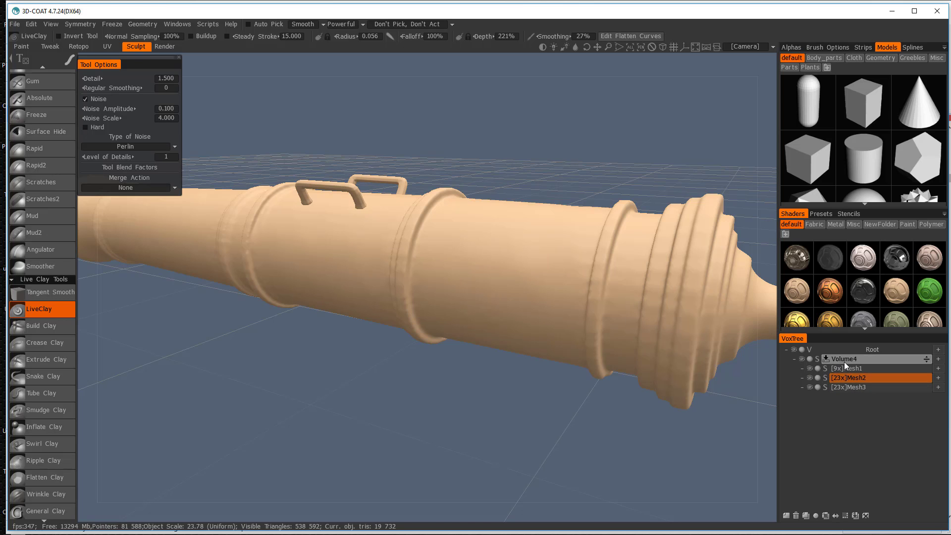
Try to merge Volume4's sub-tree without booleans, check the handles, and undo the merge.
click(843, 361)
right_click(856, 362)
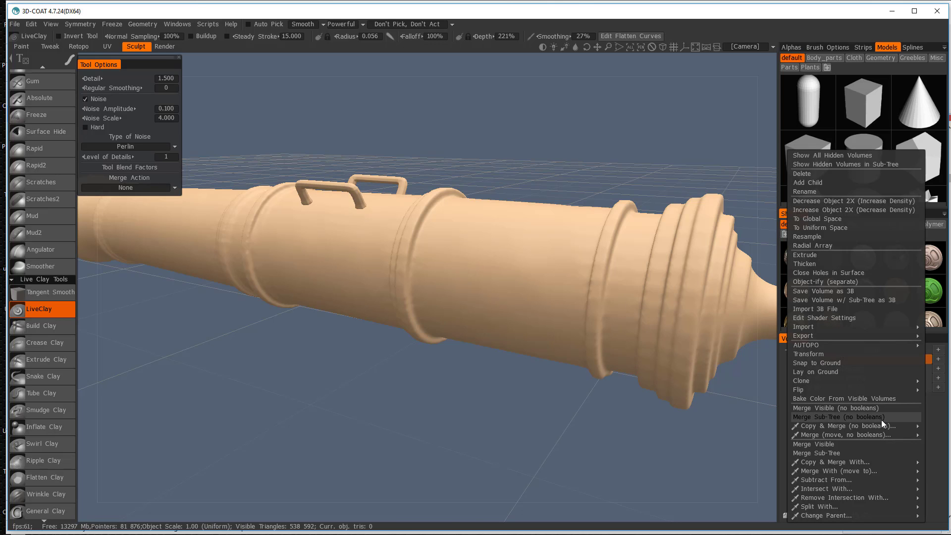
click(864, 418)
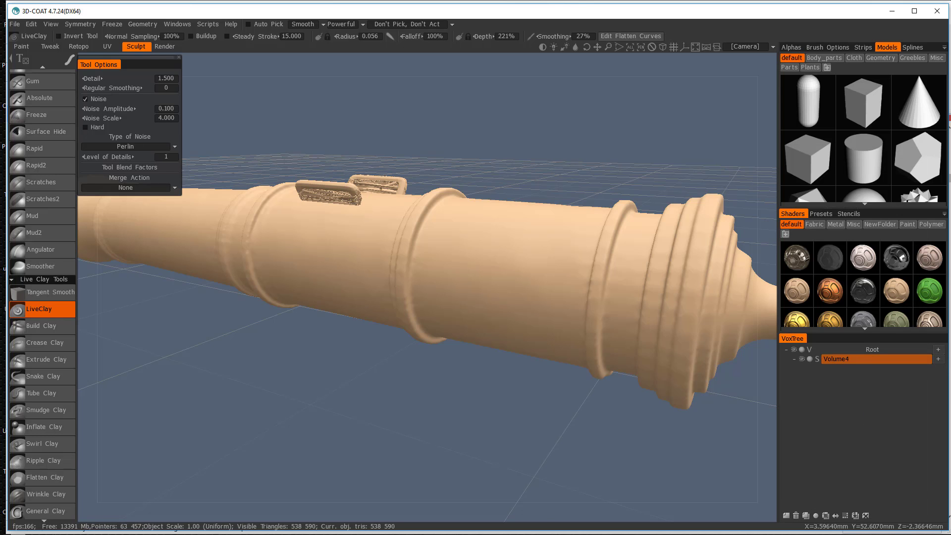
alt+drag(397, 218, 409, 189)
mouse_move(412, 185)
middle_down()
mouse_move(385, 261)
mouse_move(518, 273)
mouse_move(524, 303)
middle_up()
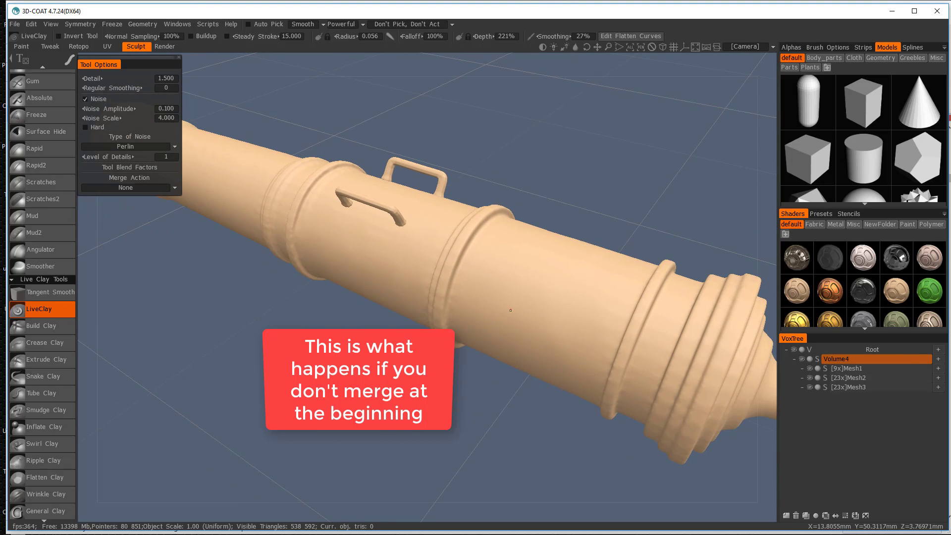
Start a new scene and discard the unsaved changes to the unmerged, smoothed barrel.
click(15, 24)
click(15, 24)
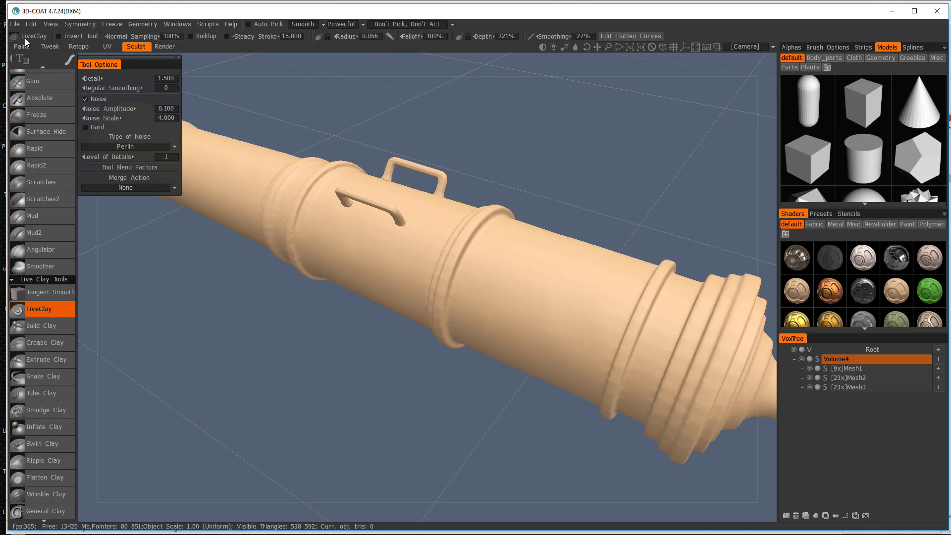
click(15, 24)
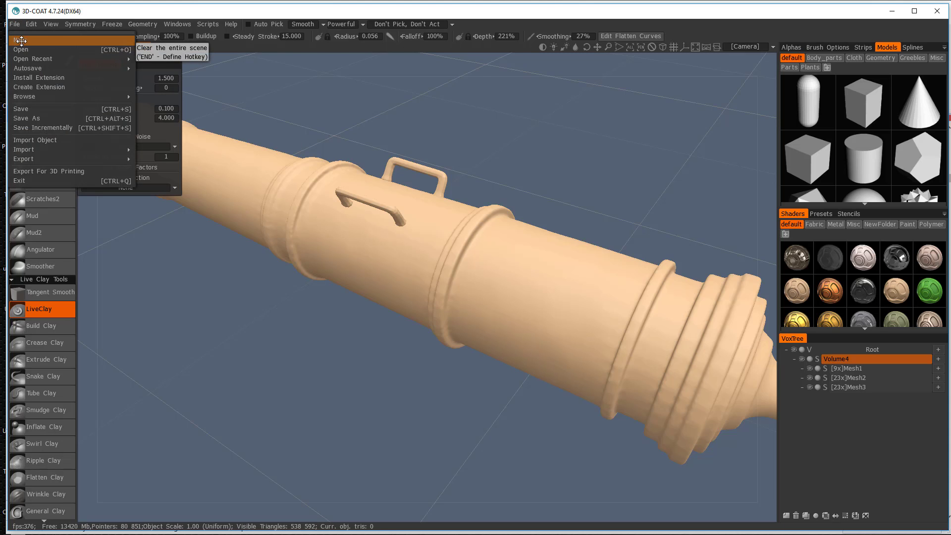
click(22, 43)
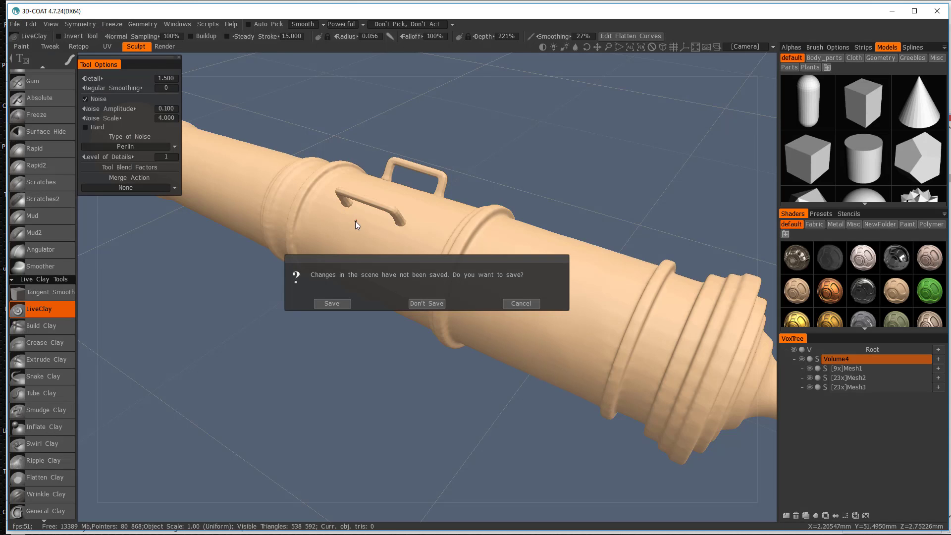
click(424, 304)
Import testB-UV.obj for voxel sculpting into a surface-mode volume without voxelization, keeping the object's initial scale and position.
click(290, 274)
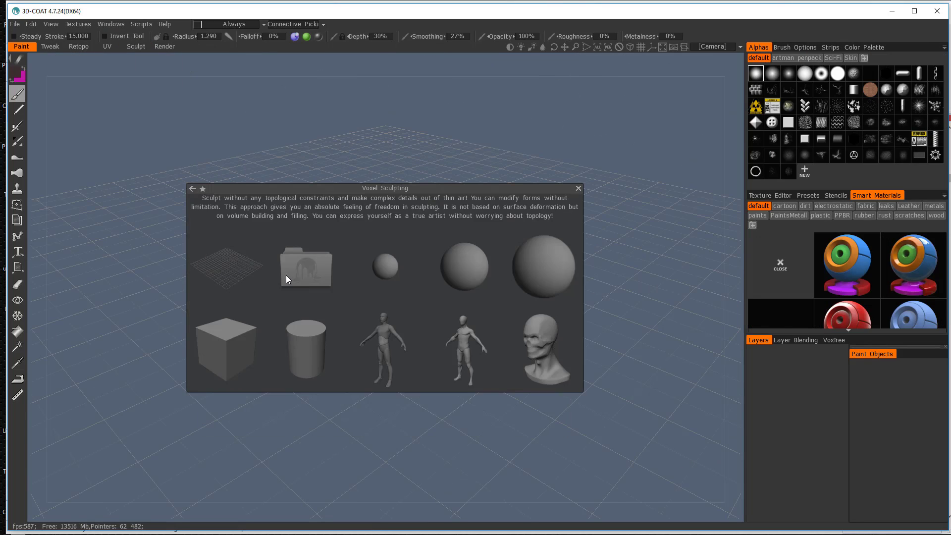
click(303, 274)
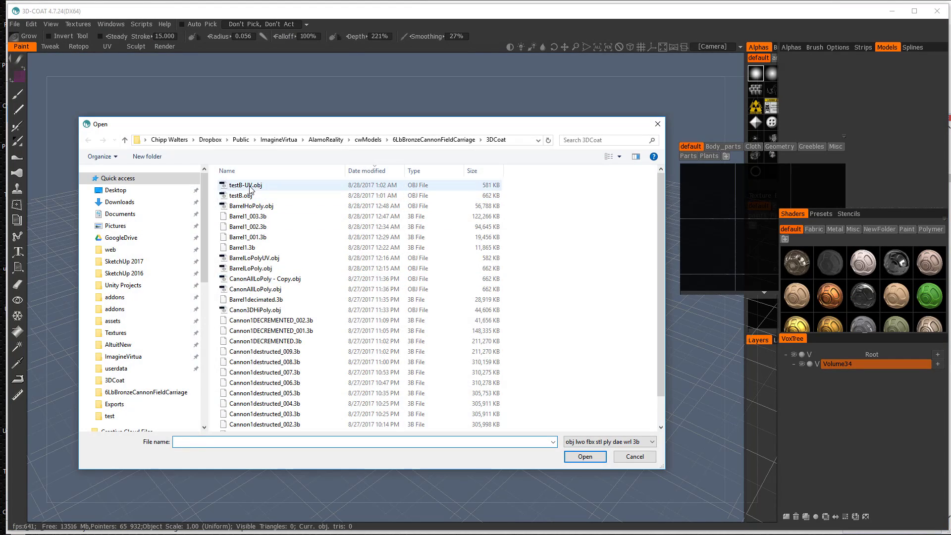
double_click(249, 185)
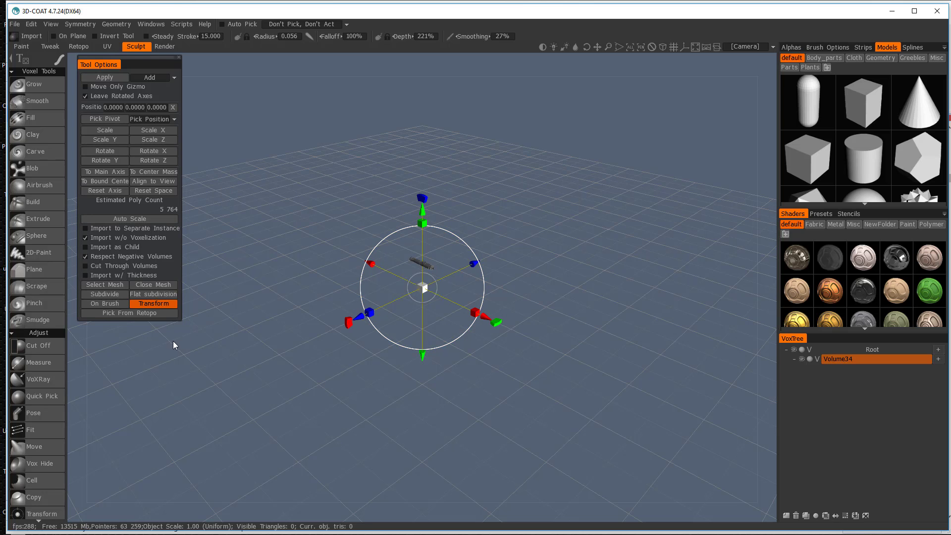
click(816, 359)
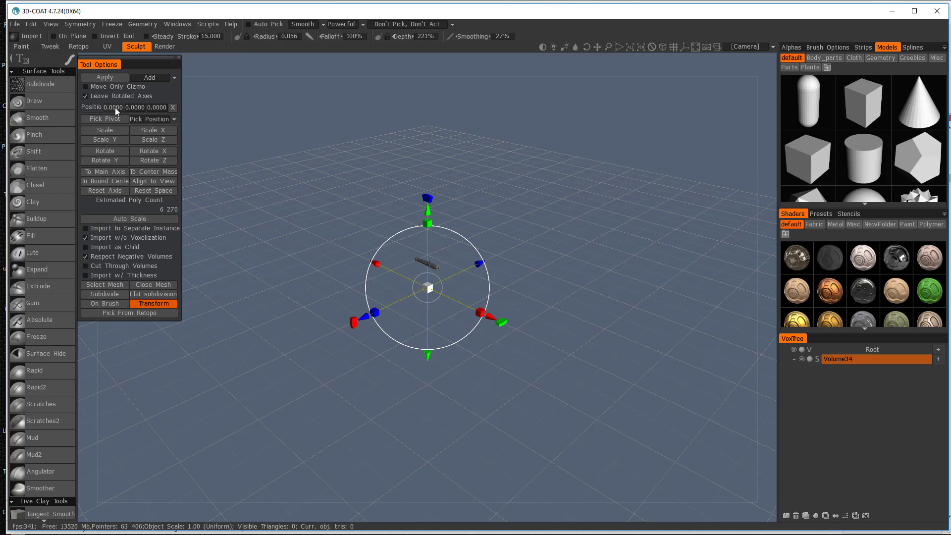
click(104, 78)
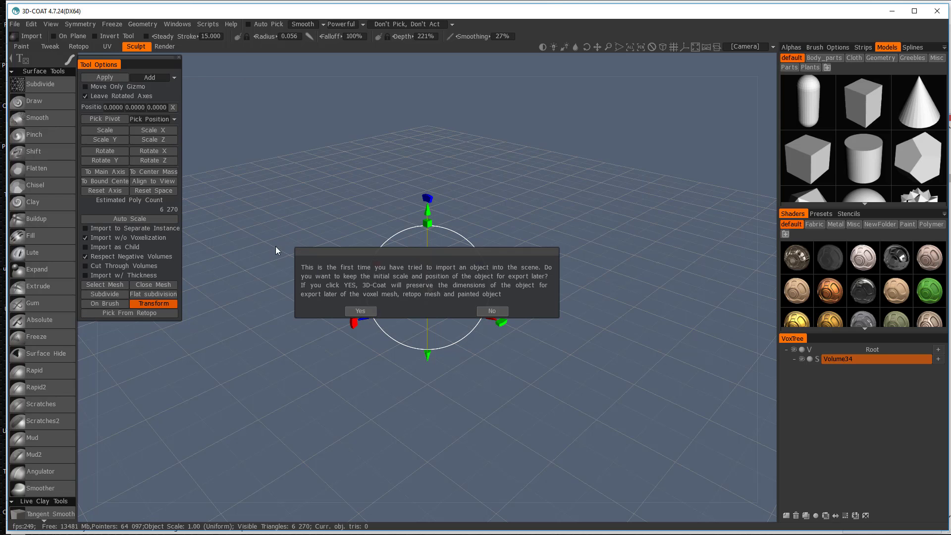
click(358, 311)
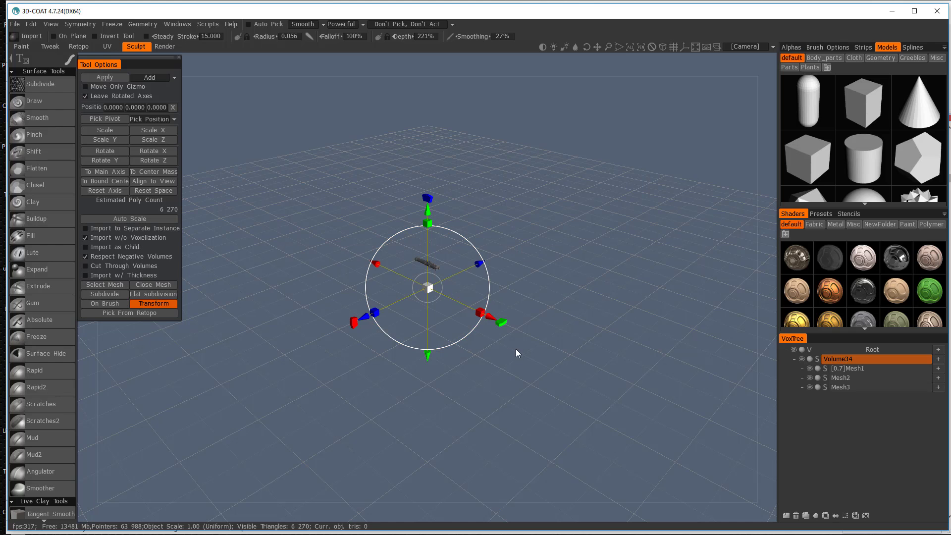
Resample the reimported barrel's Mesh1 layer to a required voxel poly count of 500,000.
click(863, 368)
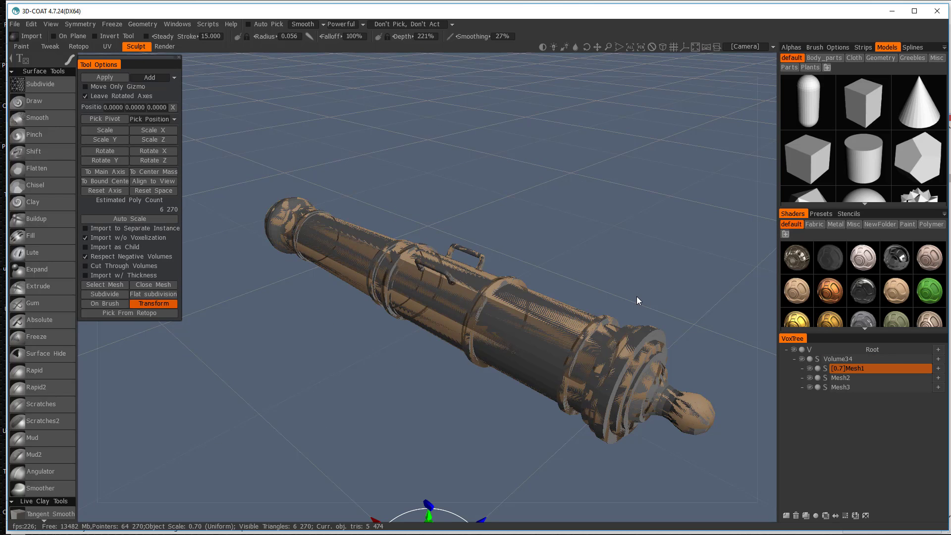
middle_drag(577, 284, 563, 268)
key(Return)
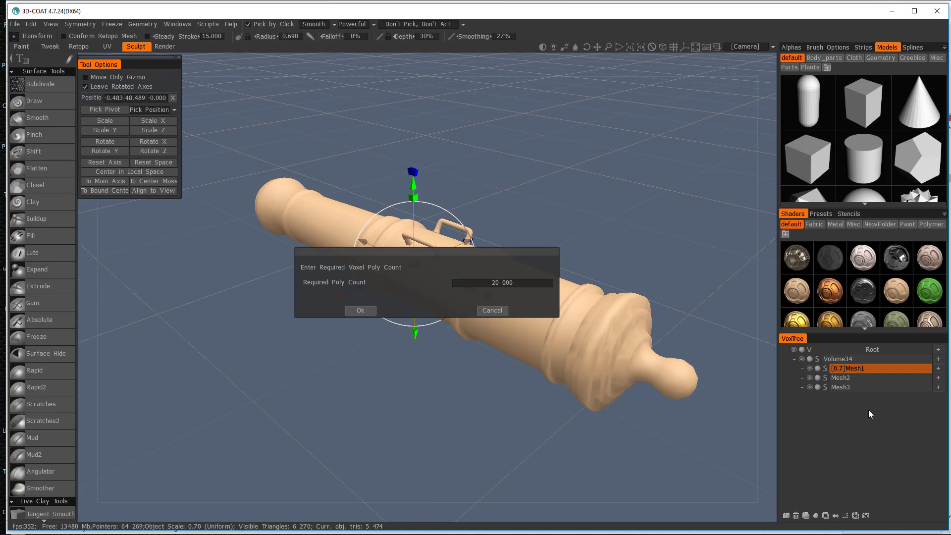
click(521, 282)
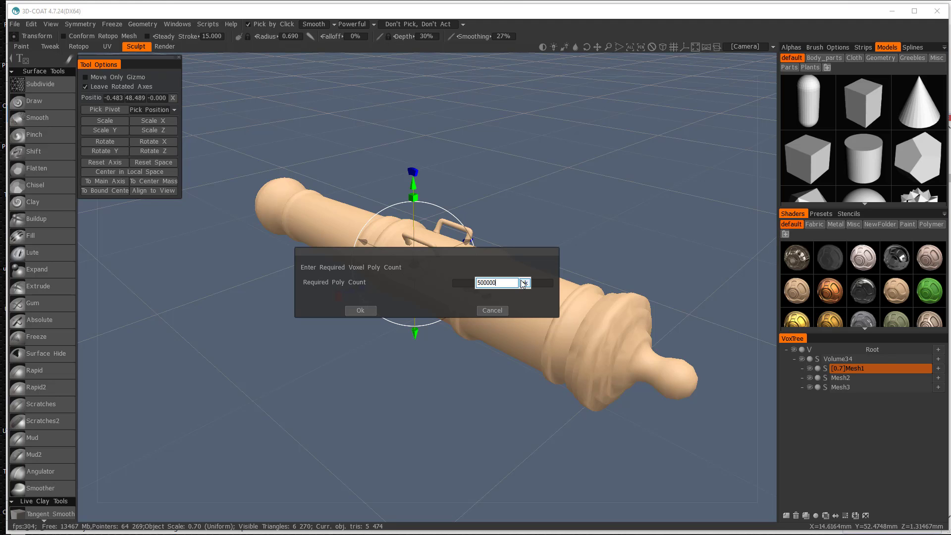
key(Return)
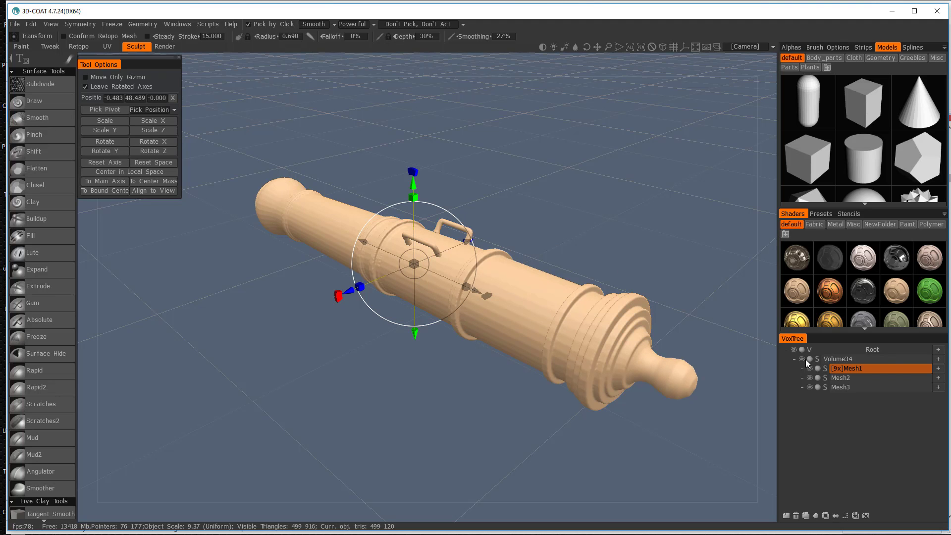
Resample the Mesh2 and Mesh3 handle layers to a higher density and merge Volume34's sub-tree without booleans.
click(855, 378)
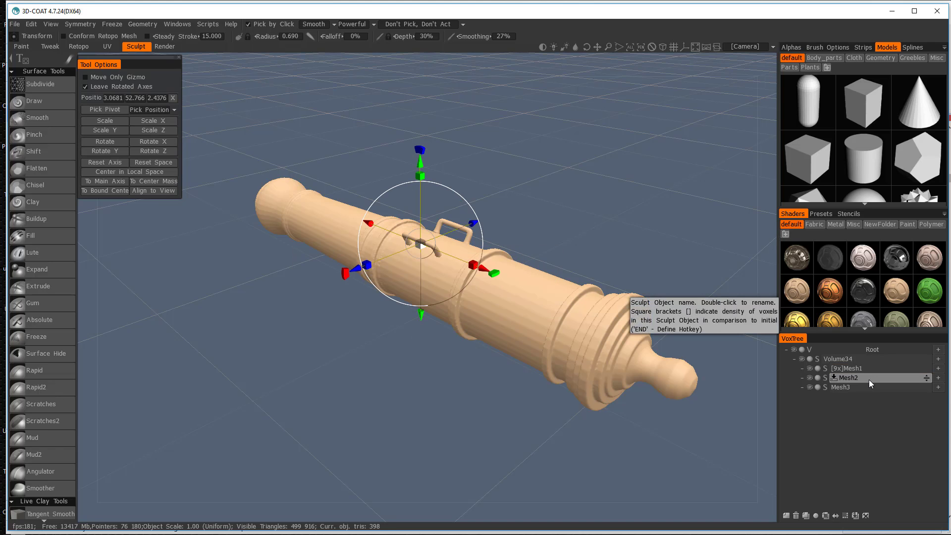
click(900, 386)
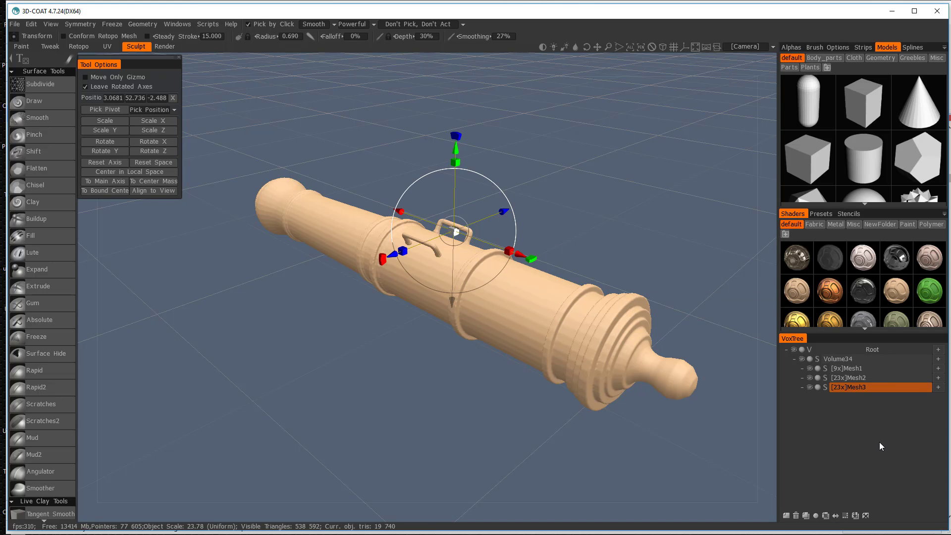
click(845, 359)
right_click(846, 360)
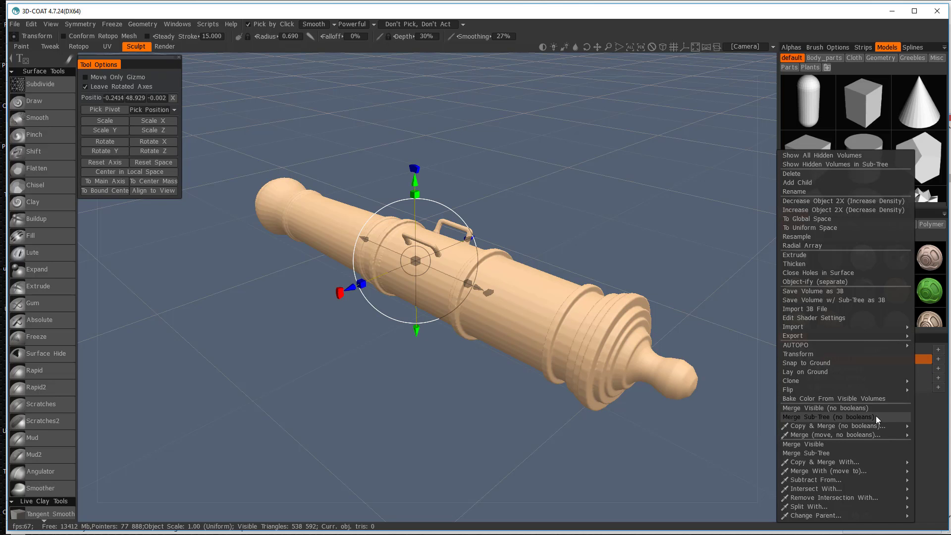
click(875, 414)
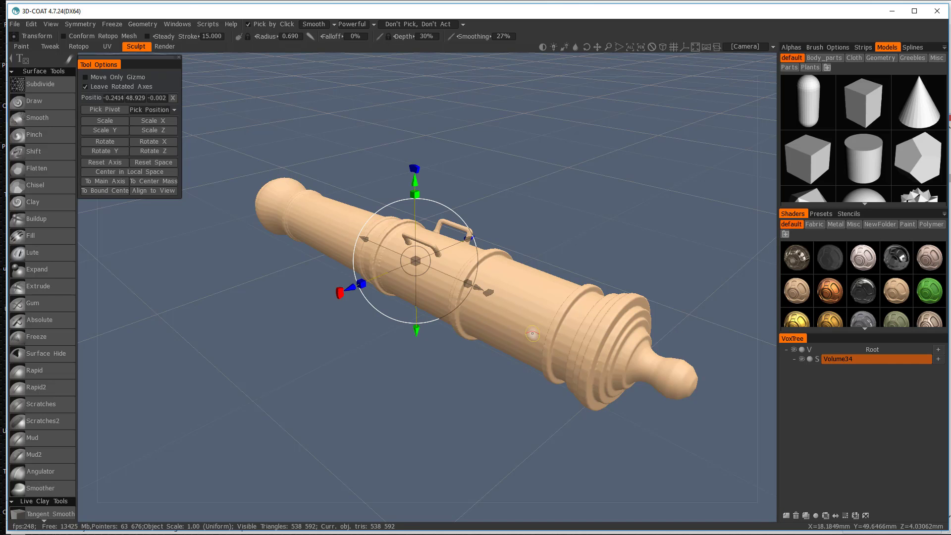
Smooth the whole merged barrel with a smoothing degree of 4.1, keeping sharp boolean edges, and repeat the smoothing.
middle_drag(546, 322, 573, 344)
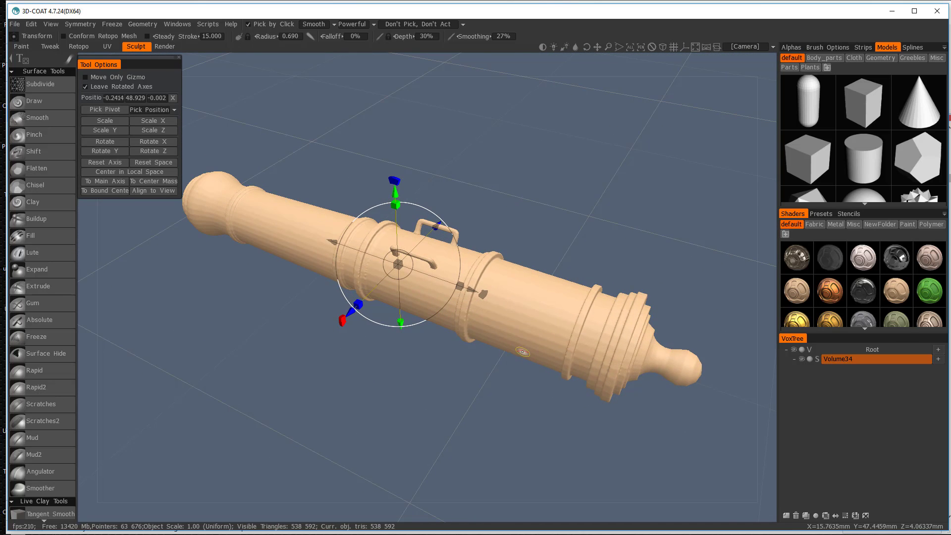
click(144, 24)
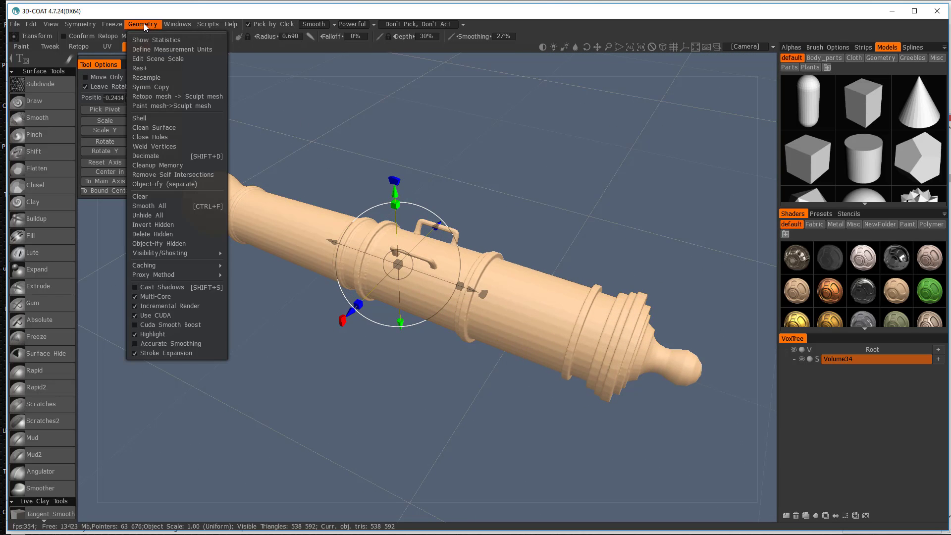
click(171, 203)
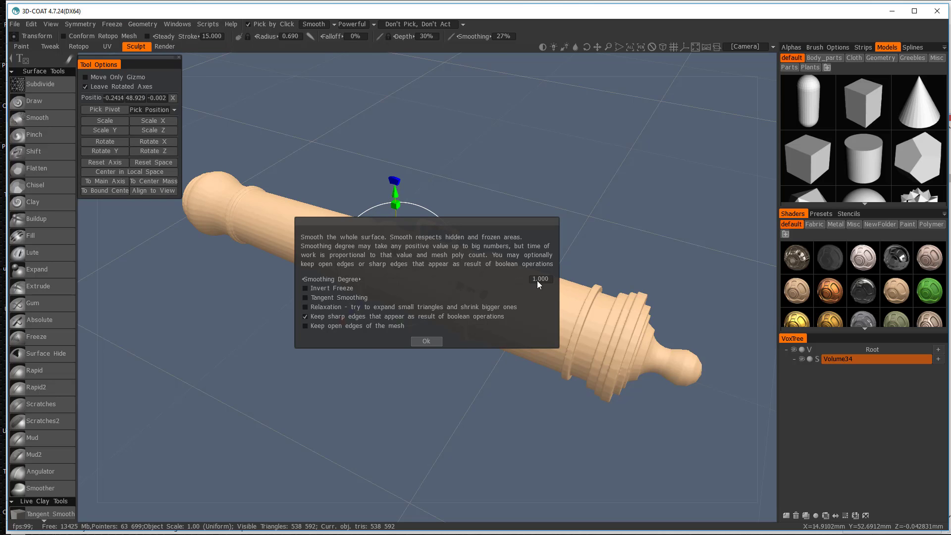
drag(538, 280, 424, 279)
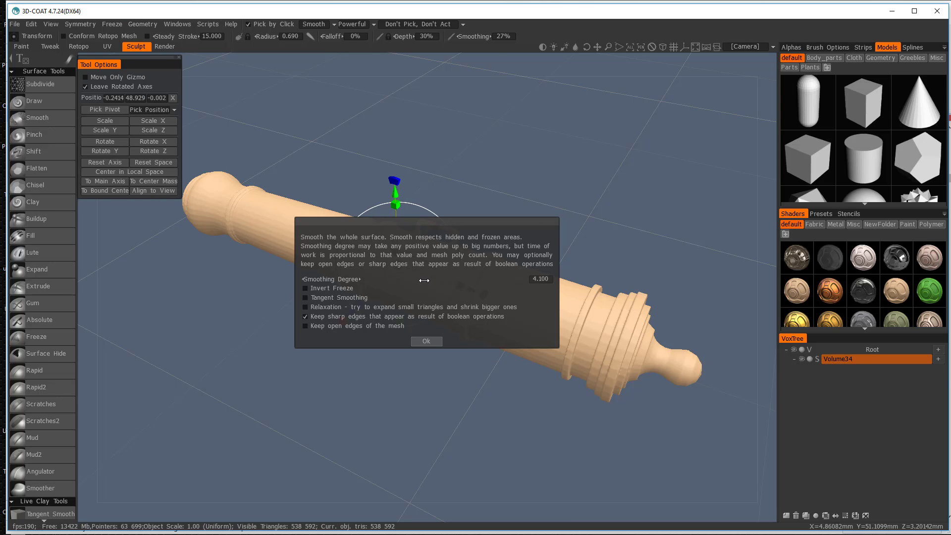
click(426, 340)
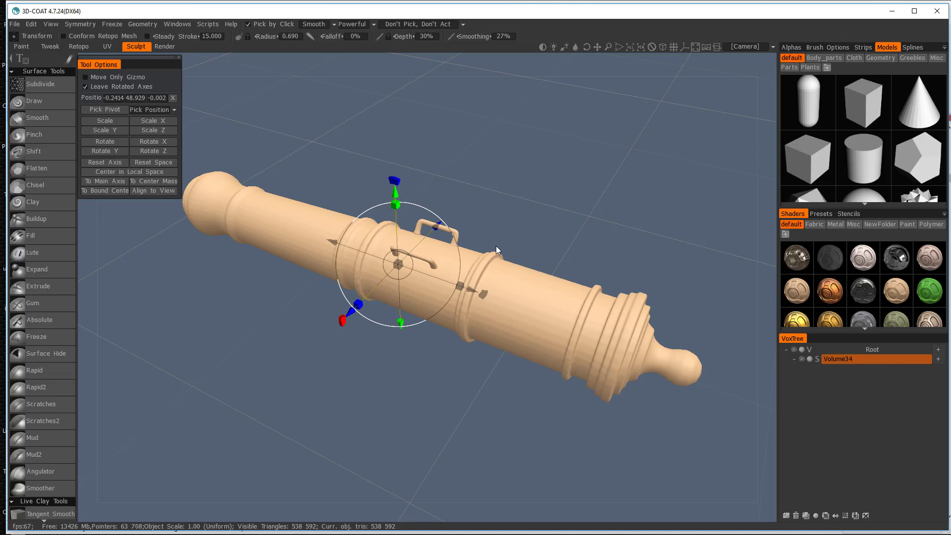
key(Return)
click(425, 341)
alt+drag(535, 277, 519, 294)
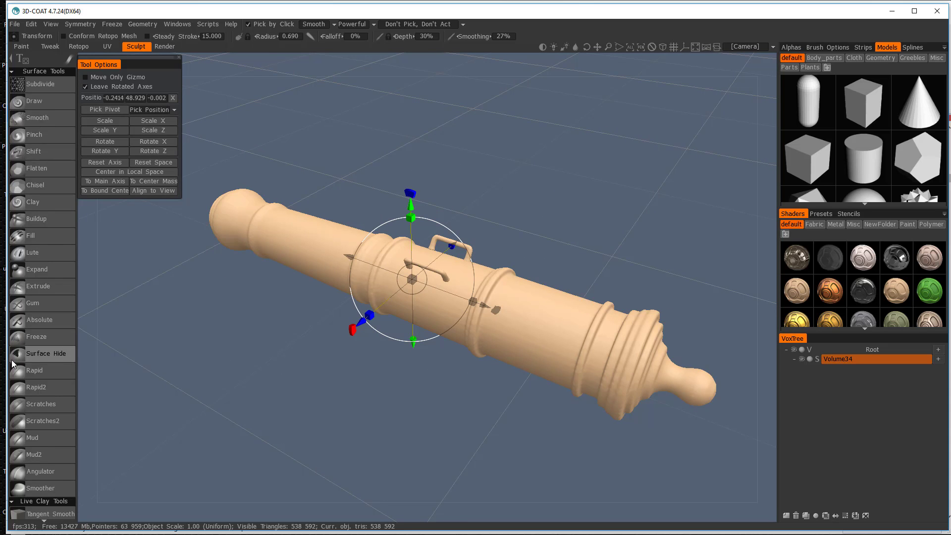
Choose the LiveClay tool in inverted mode with a brush radius of 0.208 and carve first scratches near the breech.
scroll(38, 357, down, 3)
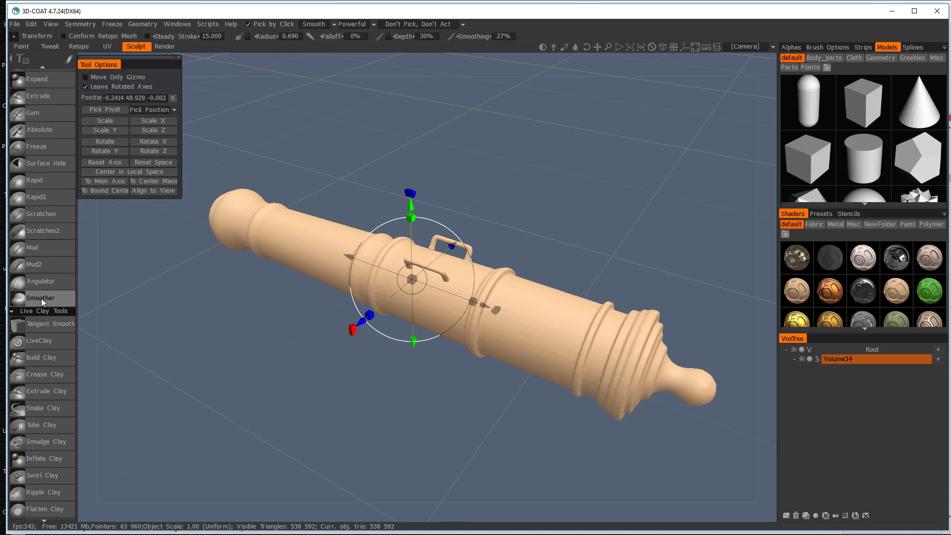
click(39, 342)
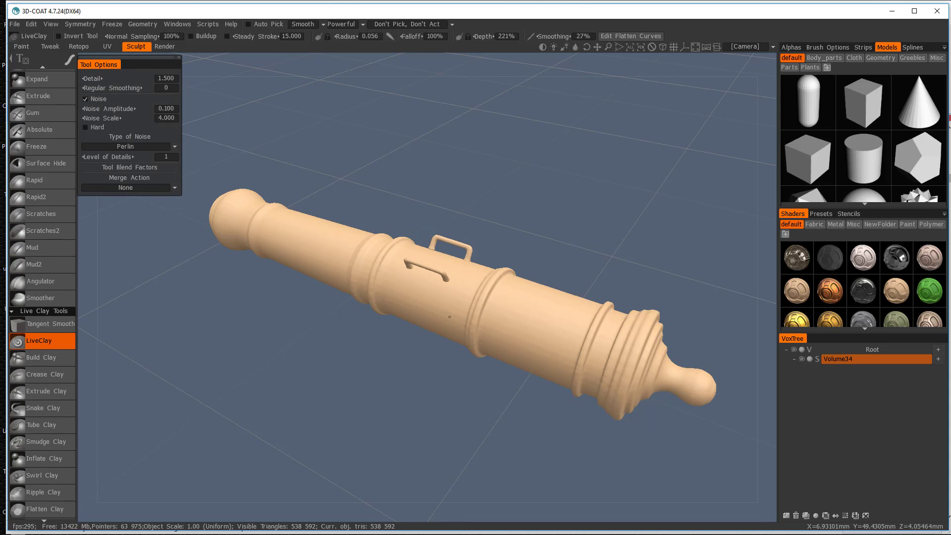
scroll(530, 323, up, 5)
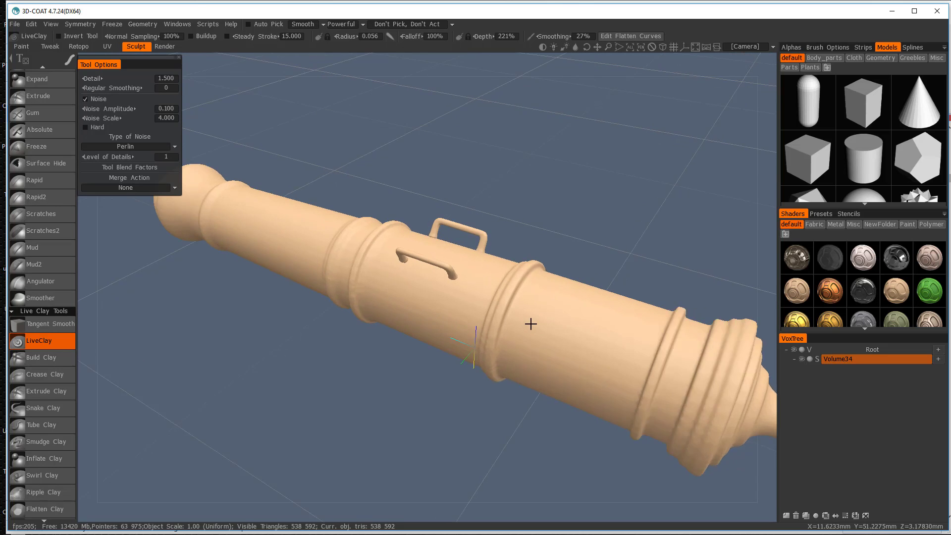
click(76, 37)
click(791, 46)
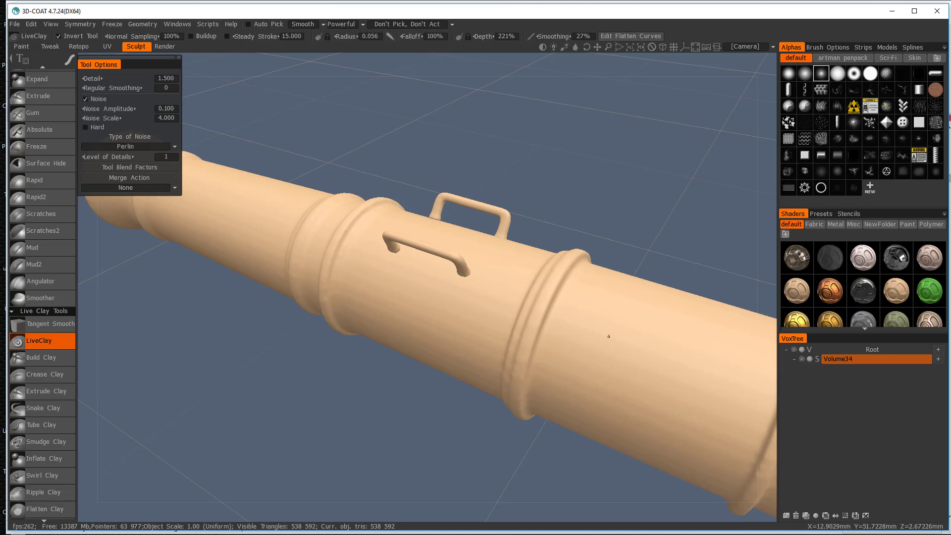
mouse_move(609, 336)
right_down()
mouse_move(616, 337)
mouse_move(605, 337)
right_up()
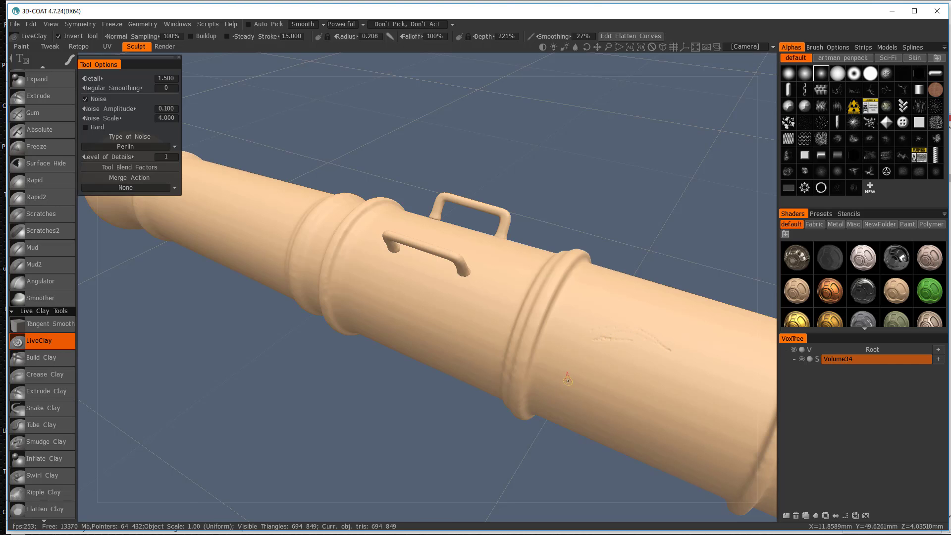
Carve scratches and gouges along the barrel's side, on the breech section and on the section below the handles.
alt+middle_drag(604, 387, 507, 342)
alt+drag(507, 341, 568, 256)
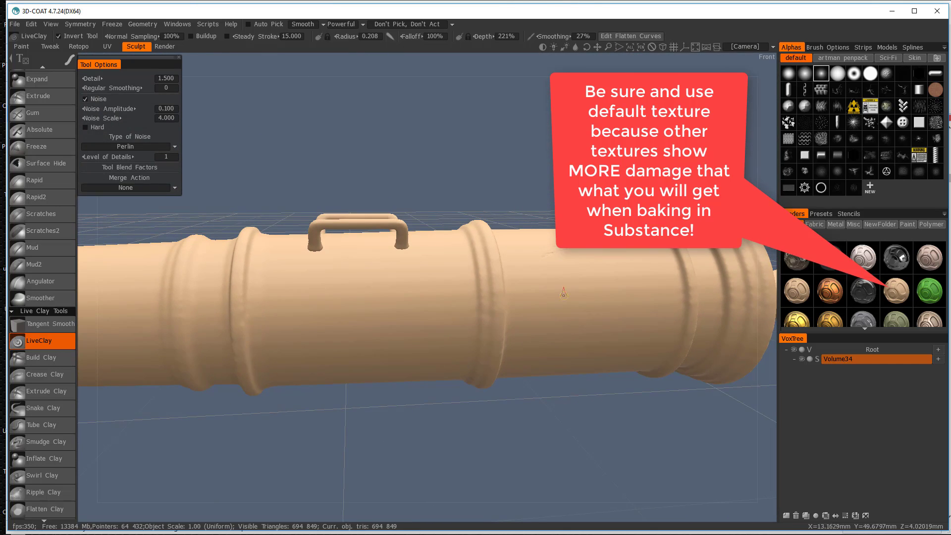
drag(615, 312, 527, 330)
drag(609, 308, 577, 319)
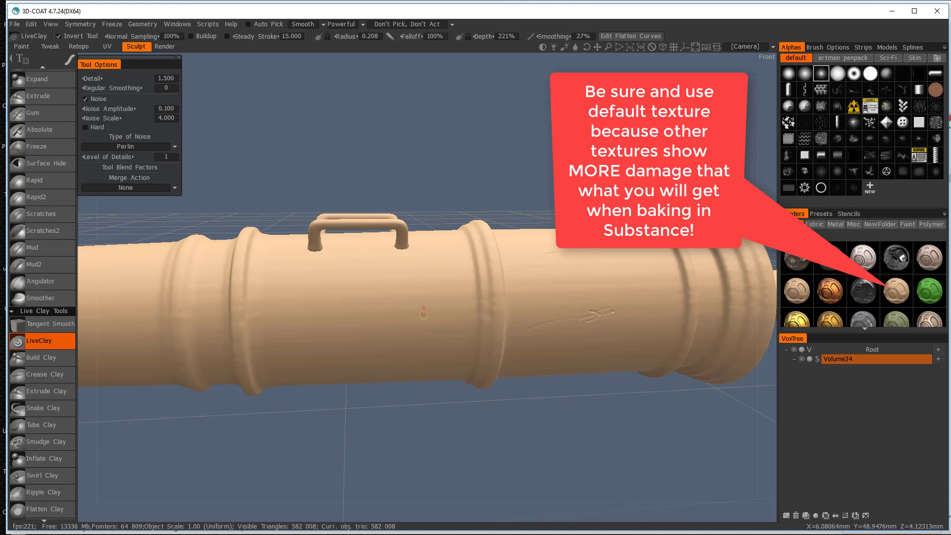
mouse_move(423, 313)
mouse_down()
mouse_move(371, 339)
mouse_move(408, 327)
mouse_up()
mouse_move(292, 319)
mouse_down()
mouse_move(275, 324)
mouse_move(291, 323)
mouse_up()
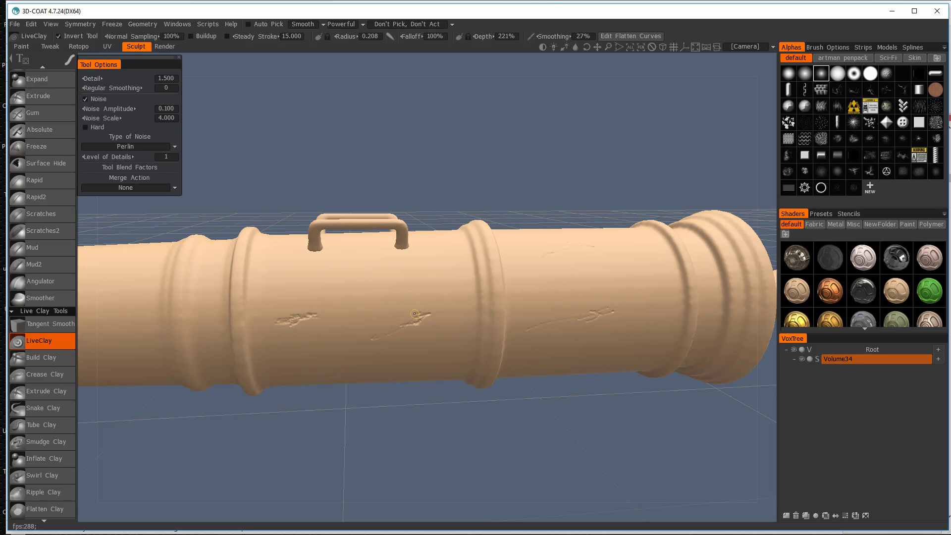
drag(430, 318, 441, 321)
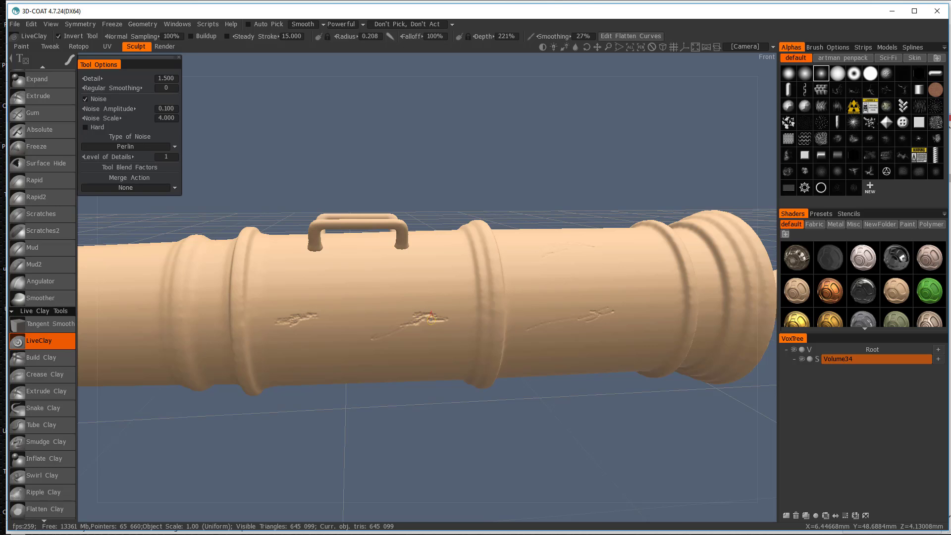
Carve damage into the forward section of the barrel and the flared muzzle.
mouse_move(420, 290)
alt+middle_down()
mouse_move(569, 271)
mouse_move(718, 305)
alt+middle_up()
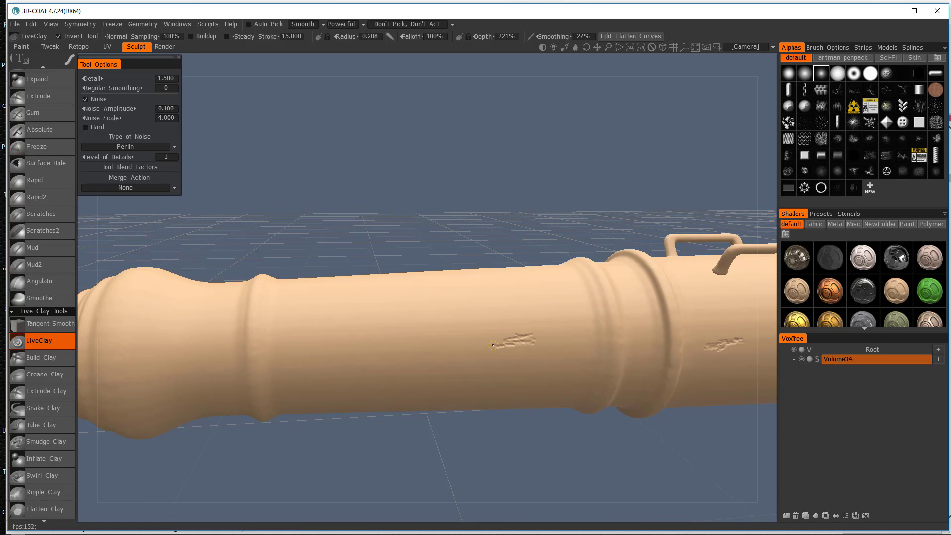
drag(532, 339, 547, 341)
drag(152, 366, 183, 355)
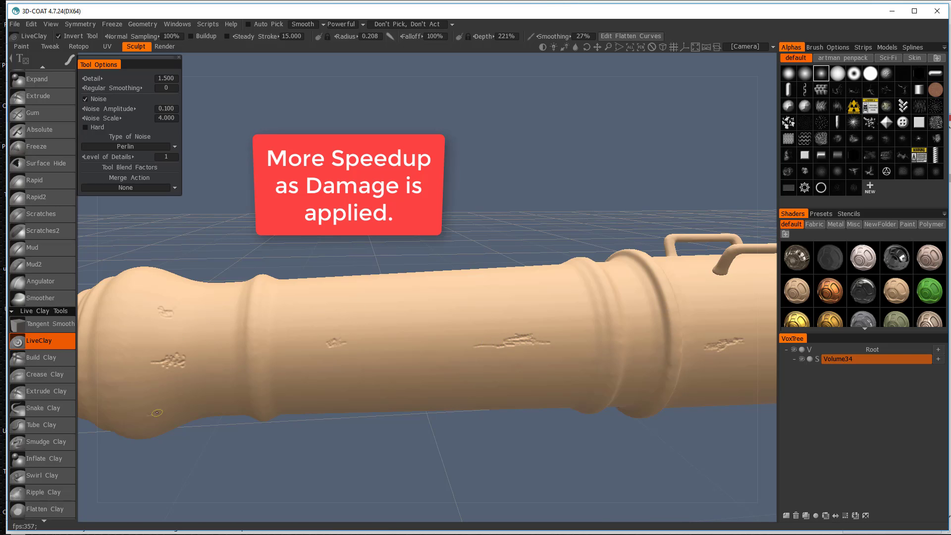
Carve scratches and gouges along the opposite side of the barrel, using a smaller brush radius of 0.117 near the breech.
alt+drag(347, 317, 484, 353)
mouse_move(248, 270)
mouse_down()
mouse_move(285, 296)
mouse_move(446, 316)
mouse_up()
drag(497, 310, 448, 341)
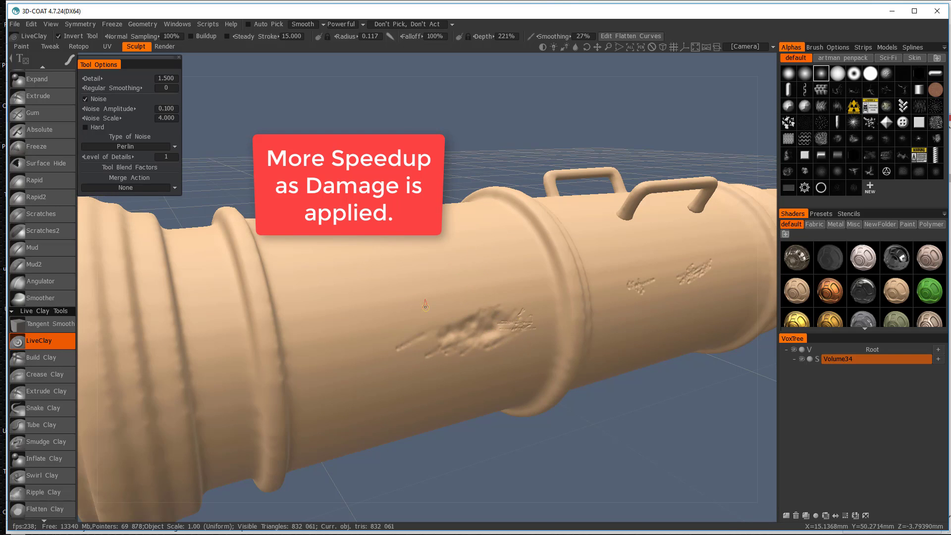
mouse_move(424, 301)
alt+mouse_down()
mouse_move(430, 322)
mouse_move(648, 246)
mouse_move(629, 348)
alt+mouse_up()
alt+middle_drag(629, 347, 396, 317)
mouse_move(490, 354)
mouse_down()
mouse_move(507, 370)
mouse_move(396, 347)
mouse_up()
alt+right_drag(397, 346, 471, 322)
mouse_move(488, 460)
mouse_down()
mouse_move(495, 388)
mouse_move(619, 356)
mouse_move(518, 323)
mouse_move(332, 178)
mouse_up()
alt+middle_drag(332, 179, 545, 268)
alt+drag(544, 268, 476, 319)
mouse_move(475, 320)
mouse_down()
mouse_move(517, 318)
mouse_move(316, 203)
mouse_move(632, 354)
mouse_move(480, 177)
mouse_up()
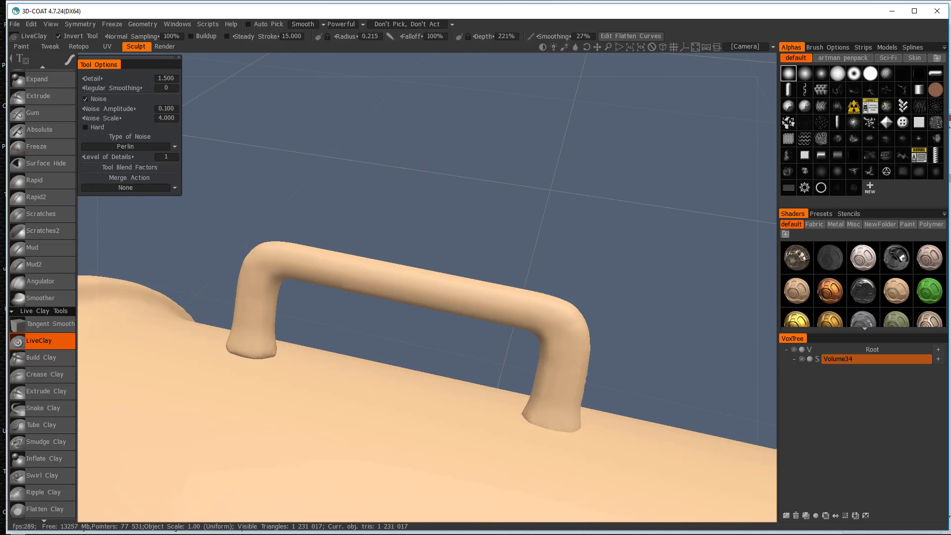
Carve damage around the handle bases and neighbouring surface, switching to the small soft round alpha.
mouse_move(569, 427)
alt+mouse_down()
mouse_move(631, 467)
mouse_move(327, 276)
mouse_move(452, 290)
mouse_move(351, 384)
mouse_move(651, 237)
alt+mouse_up()
mouse_move(651, 237)
mouse_down()
mouse_move(698, 231)
mouse_move(344, 333)
mouse_move(411, 307)
mouse_move(530, 313)
mouse_move(603, 184)
mouse_move(441, 420)
mouse_move(520, 313)
mouse_move(632, 243)
mouse_up()
mouse_move(632, 243)
mouse_down()
mouse_move(605, 243)
mouse_move(554, 293)
mouse_move(536, 278)
mouse_move(766, 307)
mouse_up()
click(820, 73)
mouse_move(630, 378)
mouse_down()
mouse_move(648, 391)
mouse_move(473, 240)
mouse_move(381, 381)
mouse_move(520, 257)
mouse_move(456, 345)
mouse_up()
mouse_move(455, 345)
mouse_down()
mouse_move(480, 346)
mouse_move(471, 283)
mouse_move(570, 181)
mouse_move(463, 263)
mouse_move(598, 347)
mouse_move(446, 297)
mouse_up()
Turn off LiveClay noise and carve dents into the breech rings with radius 0.100 and depth 100%.
click(89, 99)
click(89, 99)
mouse_move(346, 247)
alt+mouse_down()
mouse_move(485, 356)
mouse_move(624, 350)
mouse_move(495, 297)
mouse_move(439, 307)
mouse_move(608, 347)
alt+mouse_up()
click(85, 99)
mouse_move(608, 425)
mouse_down()
mouse_move(619, 384)
mouse_move(540, 359)
mouse_up()
drag(532, 359, 561, 373)
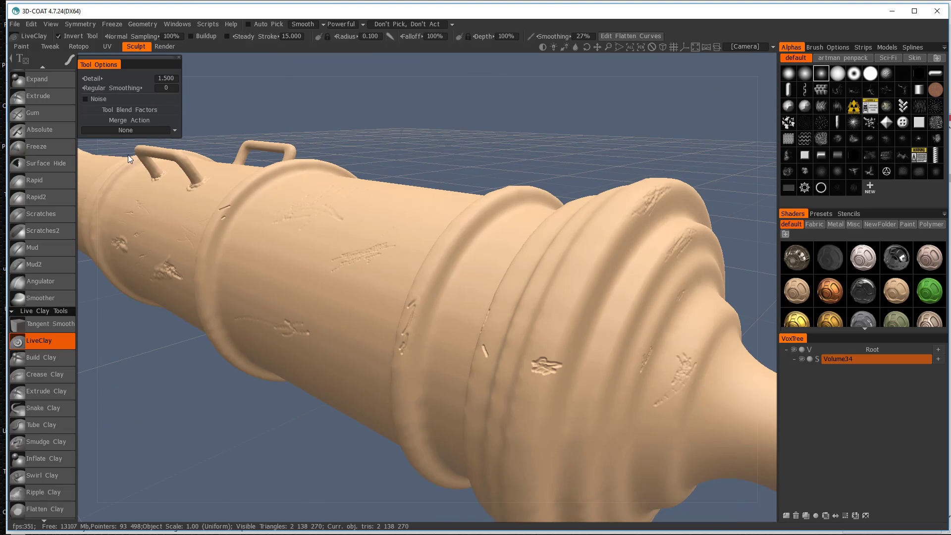
Turn LiveClay noise back on, add damage around the barrel's middle rings, and check the whole barrel.
click(86, 99)
mouse_move(347, 277)
alt+mouse_down()
mouse_move(461, 319)
mouse_move(487, 188)
alt+mouse_up()
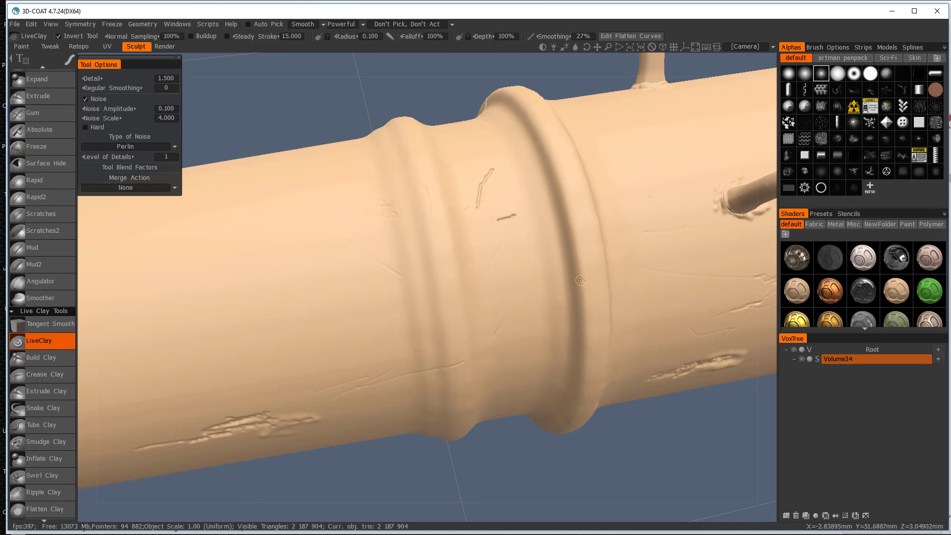
scroll(558, 223, down, 8)
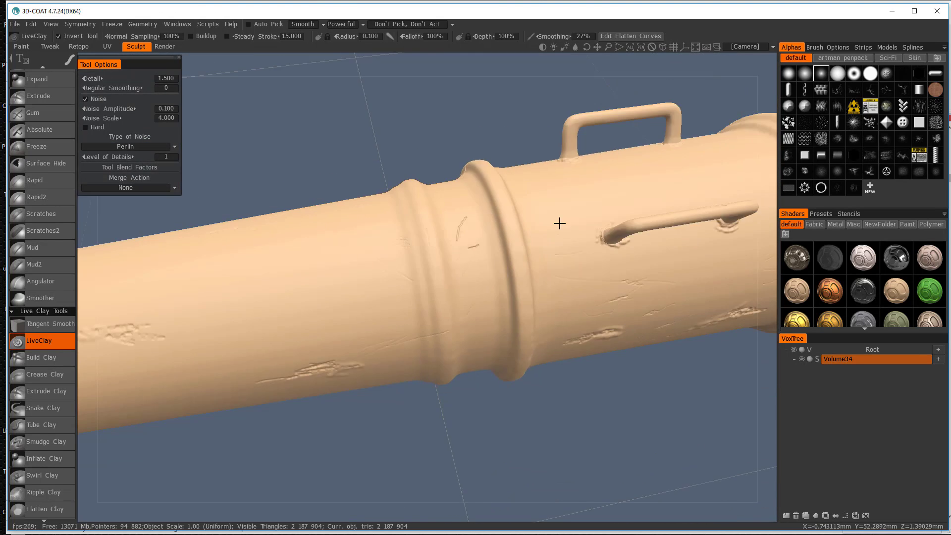
drag(615, 313, 599, 277)
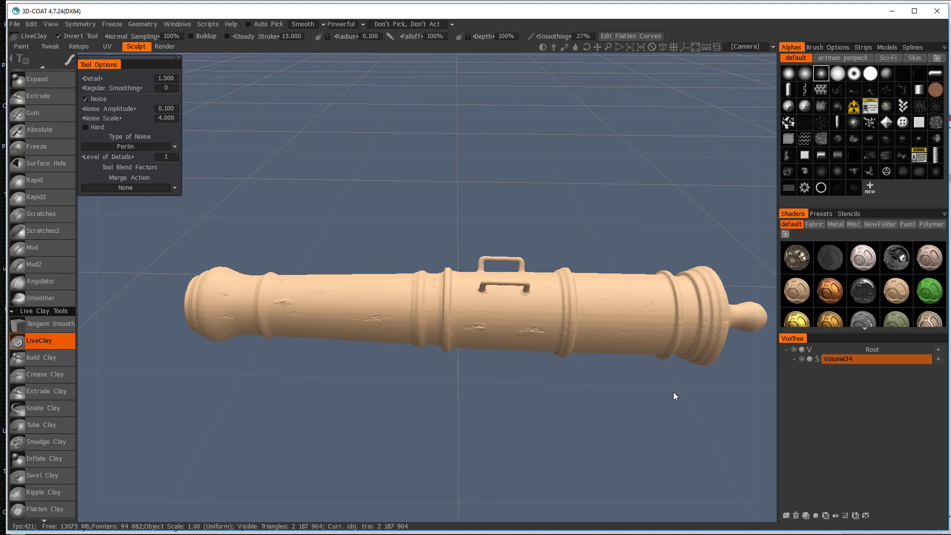
drag(634, 425, 649, 382)
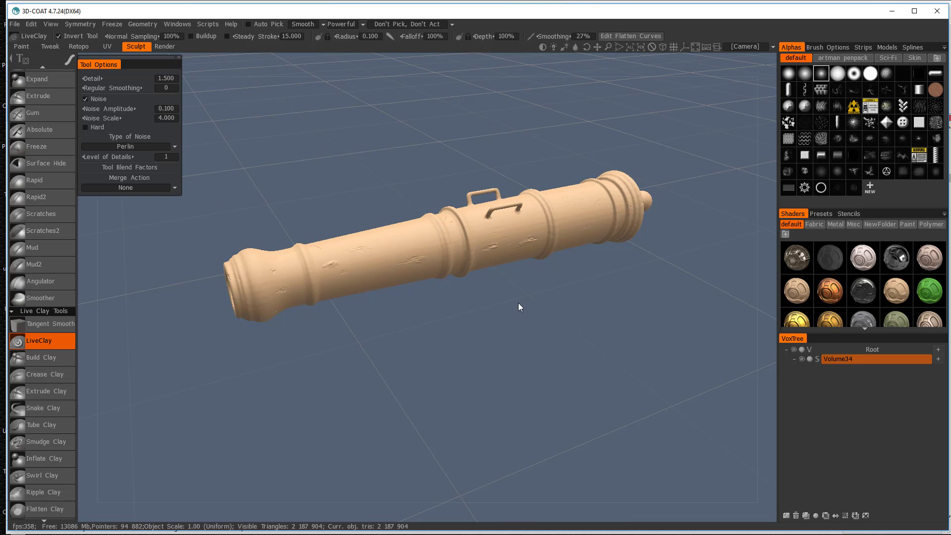
Save the scene as testB in 3b format in the 3DCoat folder.
key(ctrl+s)
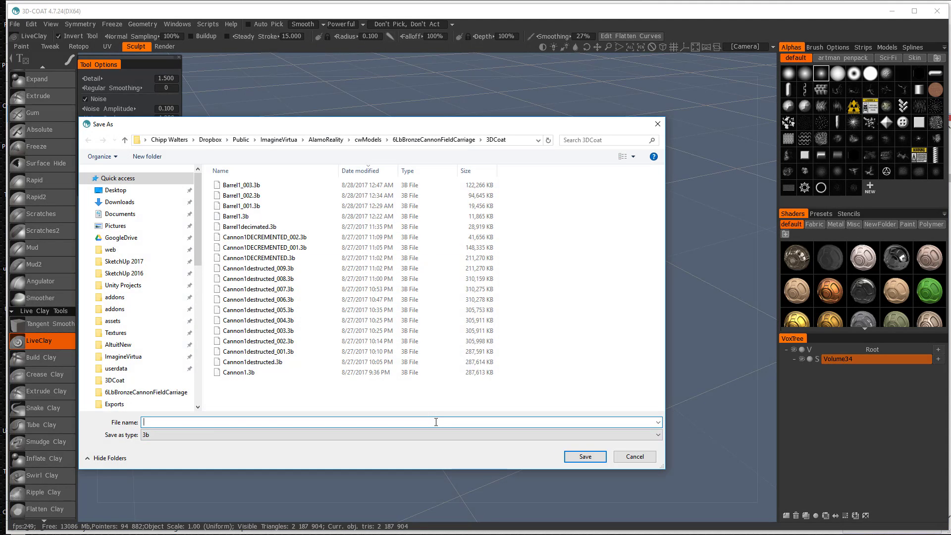
text(testB)
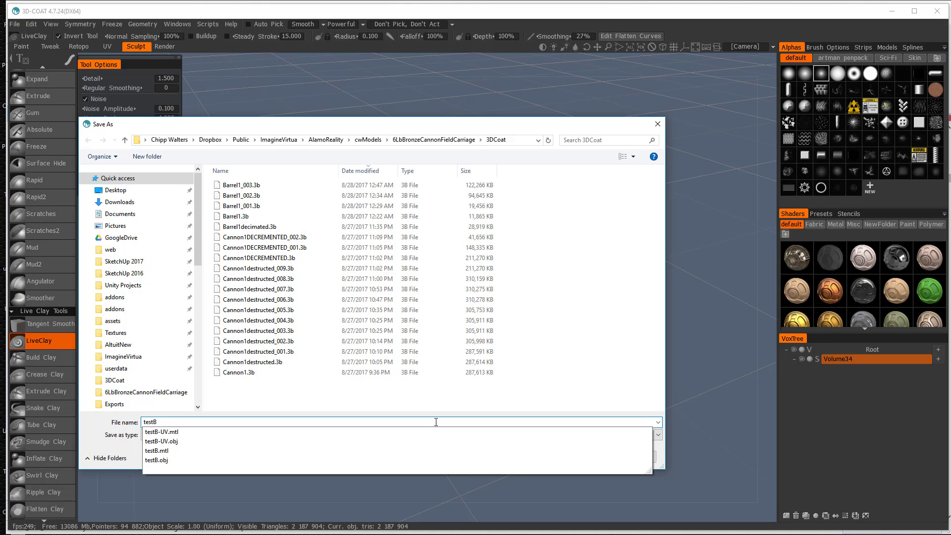
key(Return)
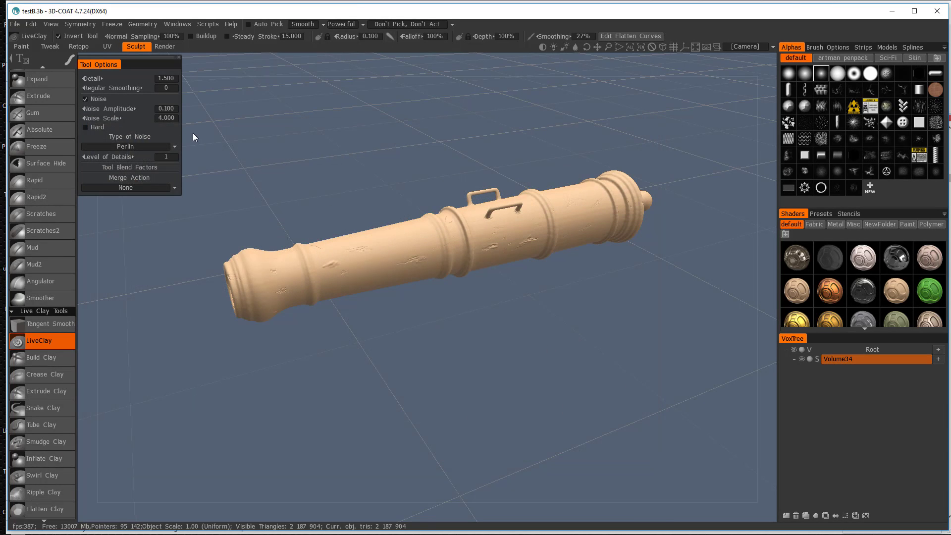
Decimate the sculpted barrel with a reduction of 50 percent.
click(140, 25)
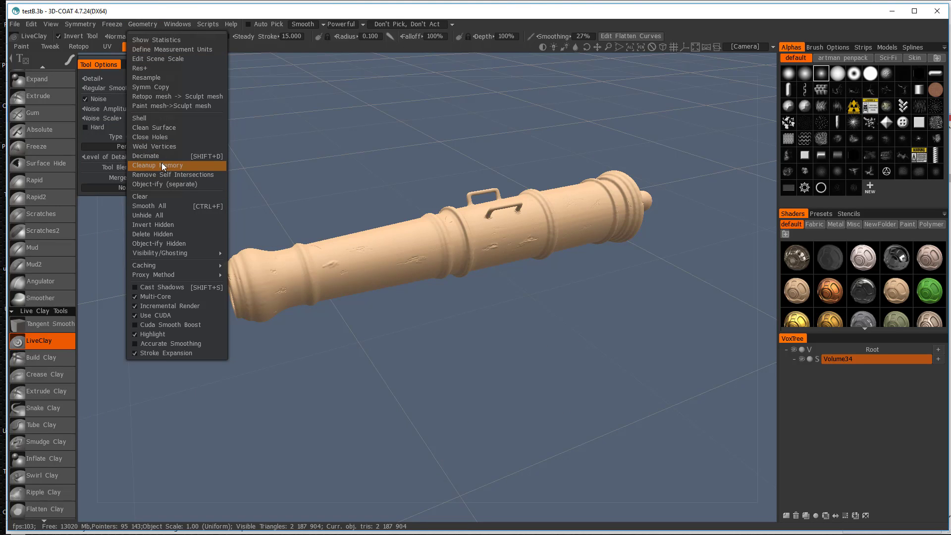
click(191, 157)
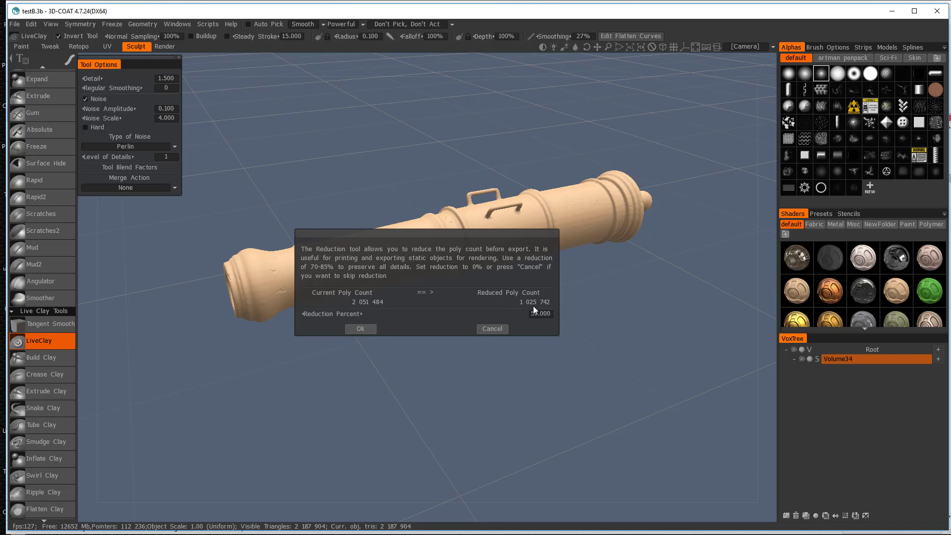
click(360, 329)
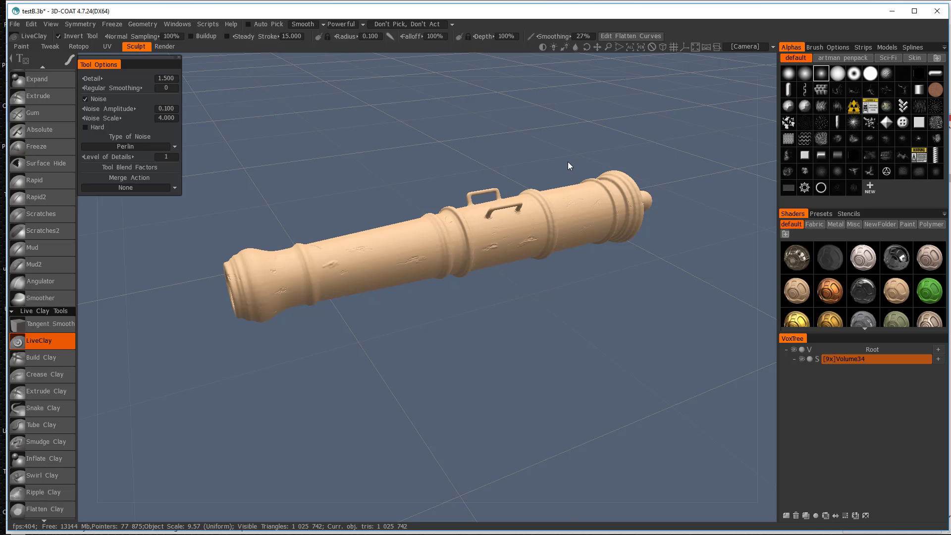
Show the wireframe on the decimated barrel and examine its mesh density up close.
right_drag(569, 162, 571, 183)
middle_drag(571, 183, 574, 214)
key(w)
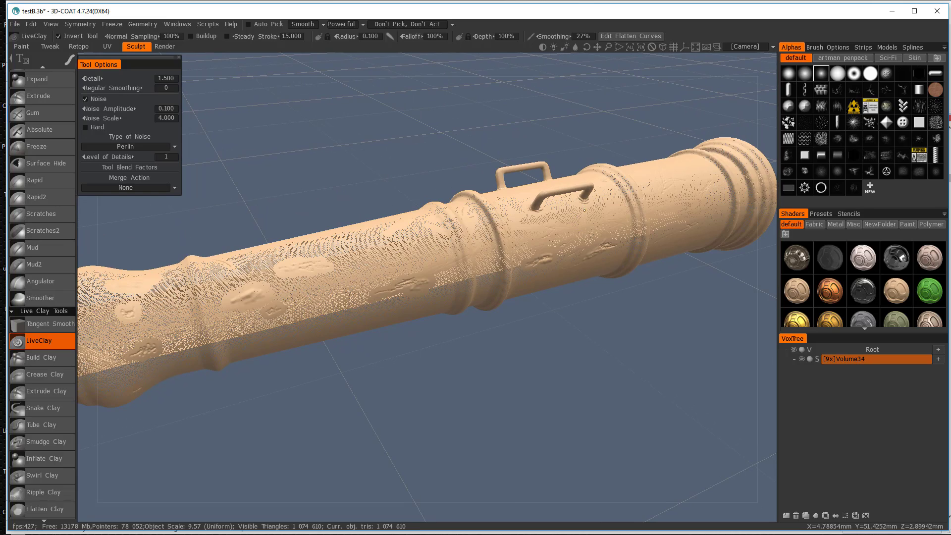
Hide the wireframe and set up an object export of the decimated barrel named testB-hipoly.obj in the 3DCoat folder.
drag(608, 284, 610, 316)
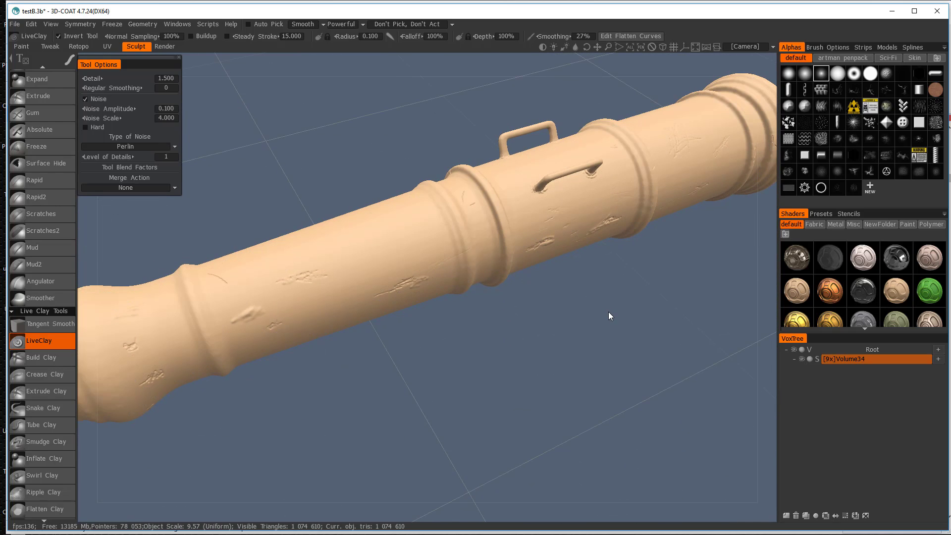
click(18, 26)
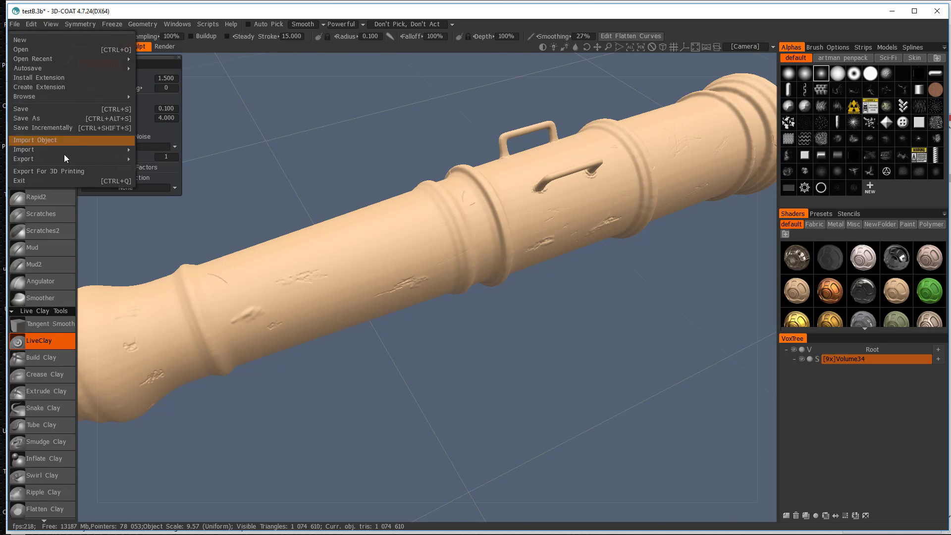
mouse_move(64, 159)
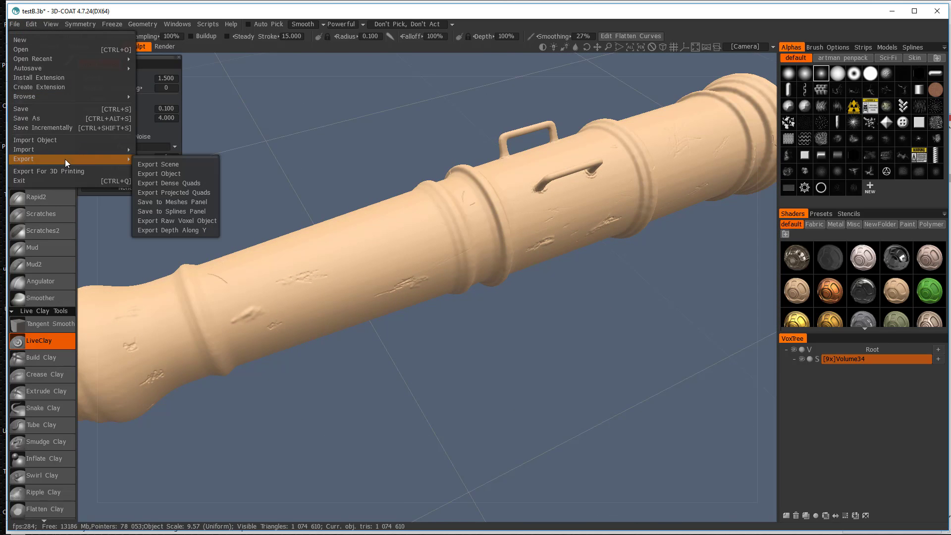
click(186, 173)
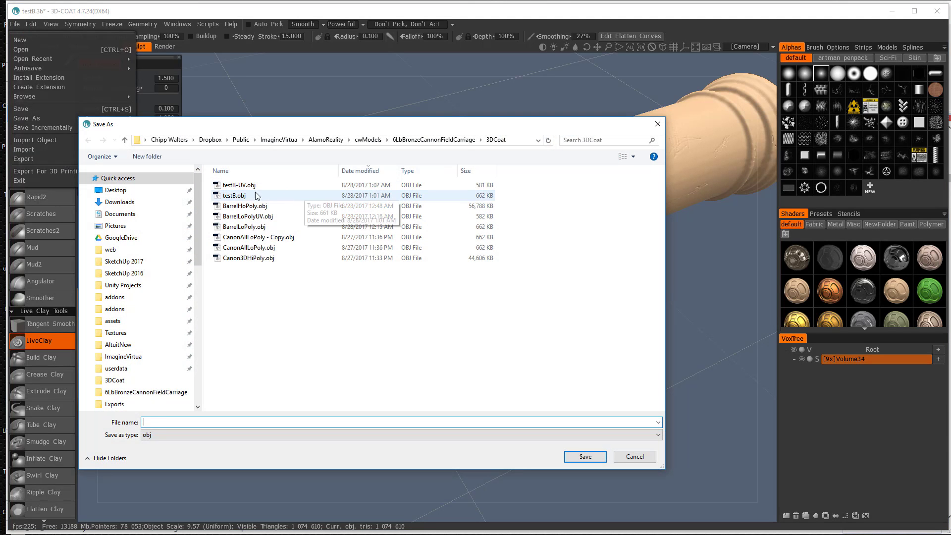
click(233, 186)
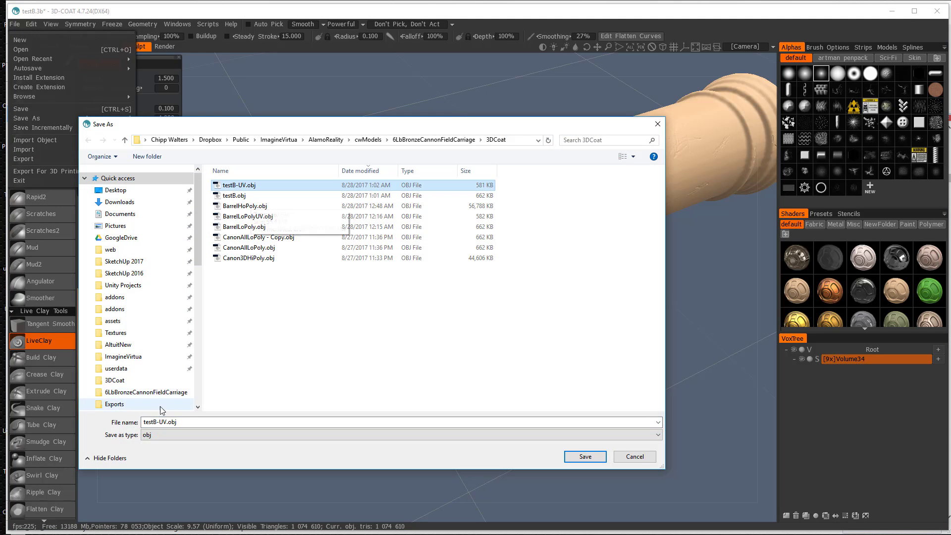
click(157, 422)
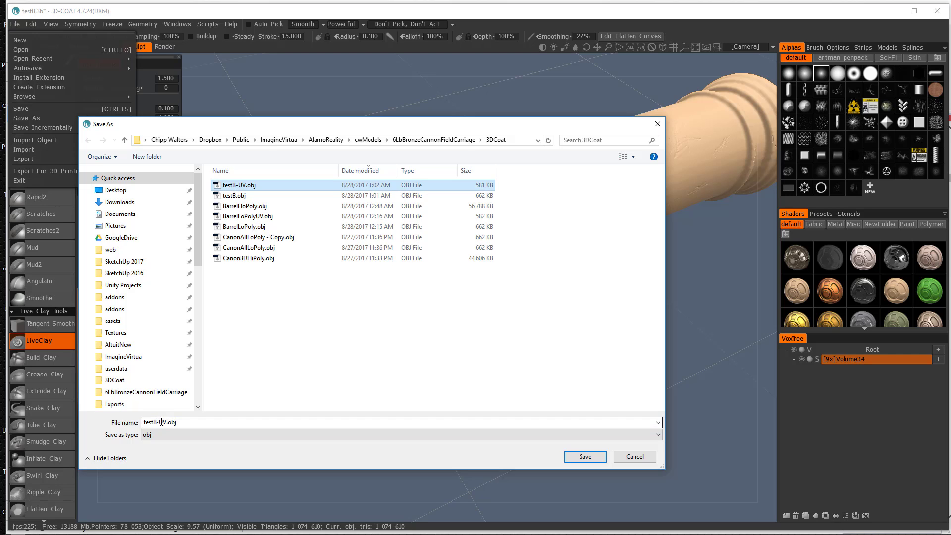
click(162, 422)
click(165, 422)
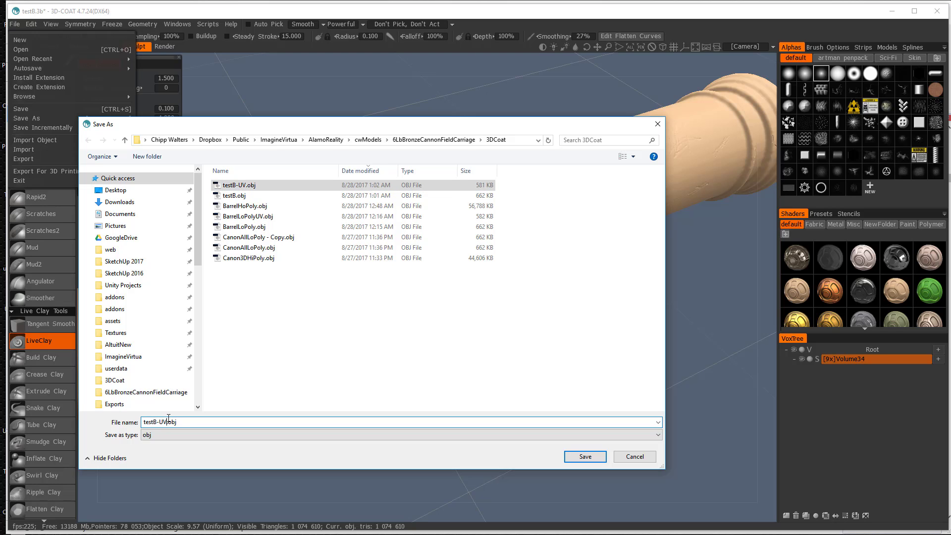
key(BackSpace)
key(BackSpace)
text(hipoly)
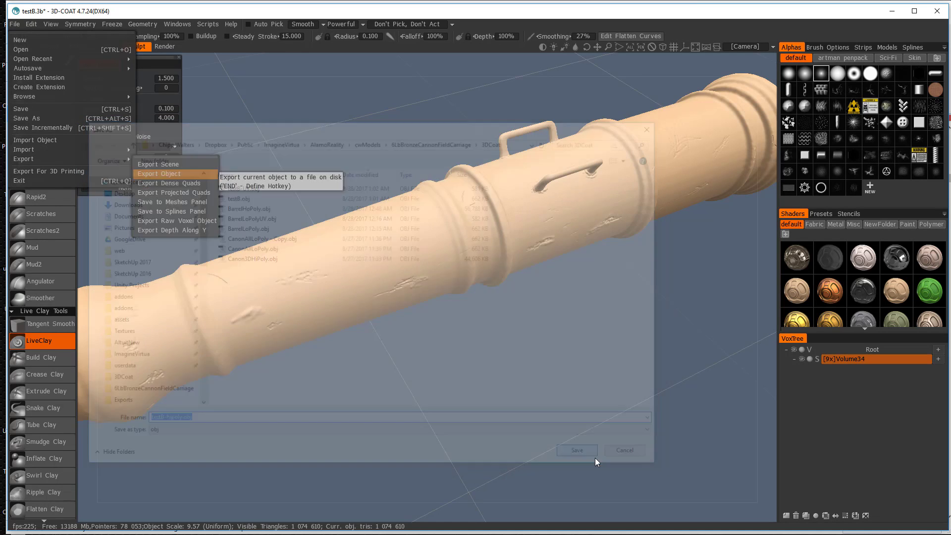
Save the barrel's OBJ export with a reduction of 0 percent.
click(584, 456)
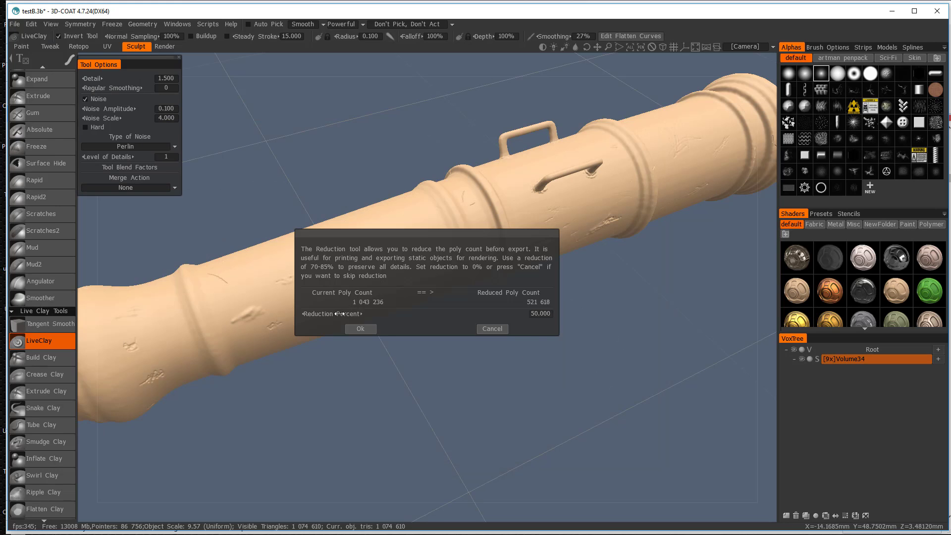
drag(356, 314, 272, 316)
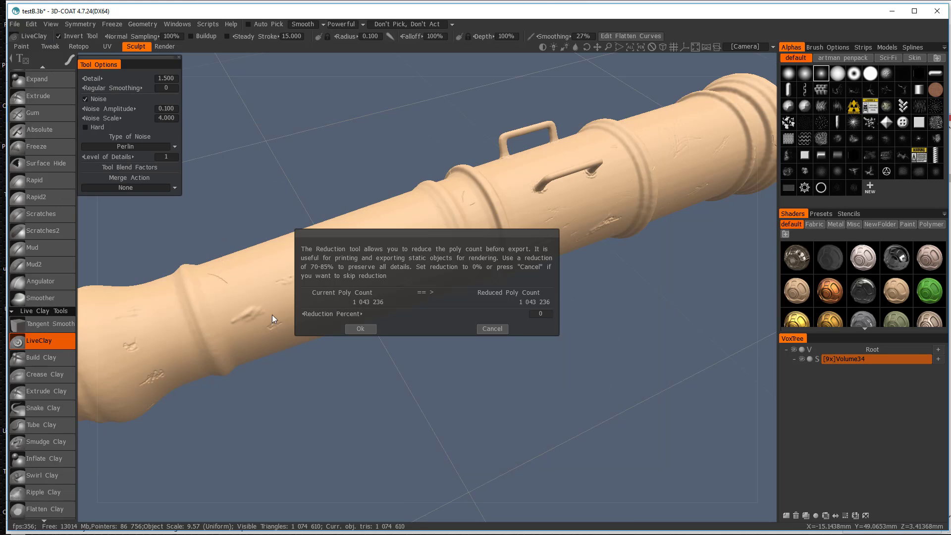
click(363, 330)
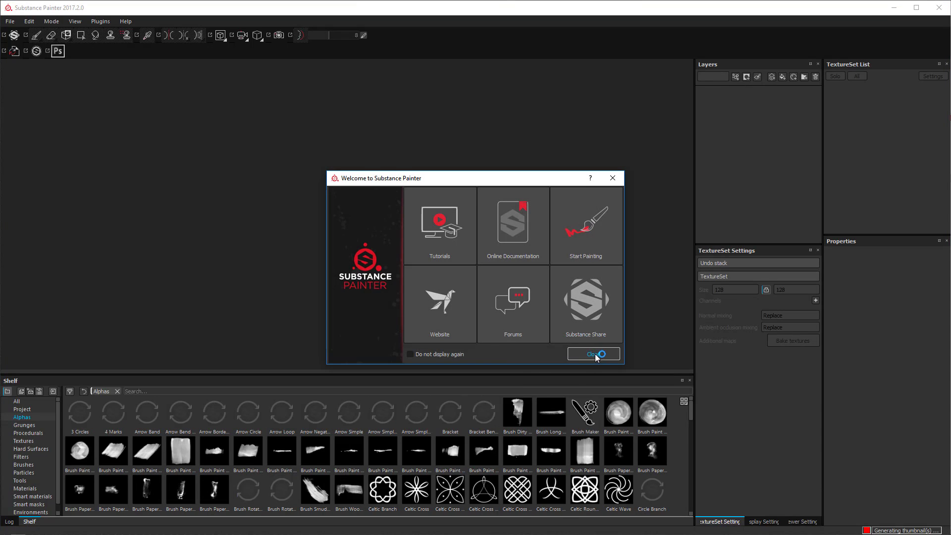
Switch to Substance Painter and create a new project from the mesh testB-UV.obj.
click(593, 354)
click(10, 22)
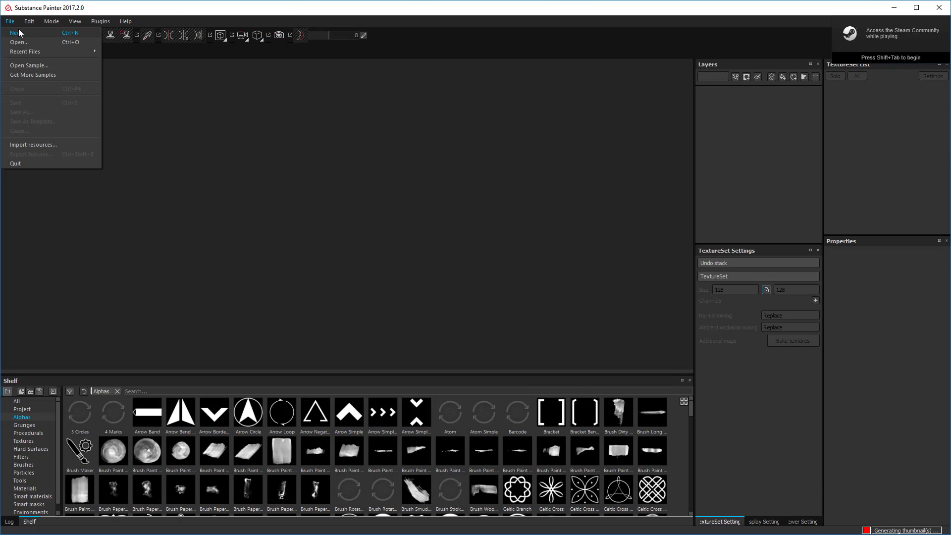
click(19, 30)
click(564, 181)
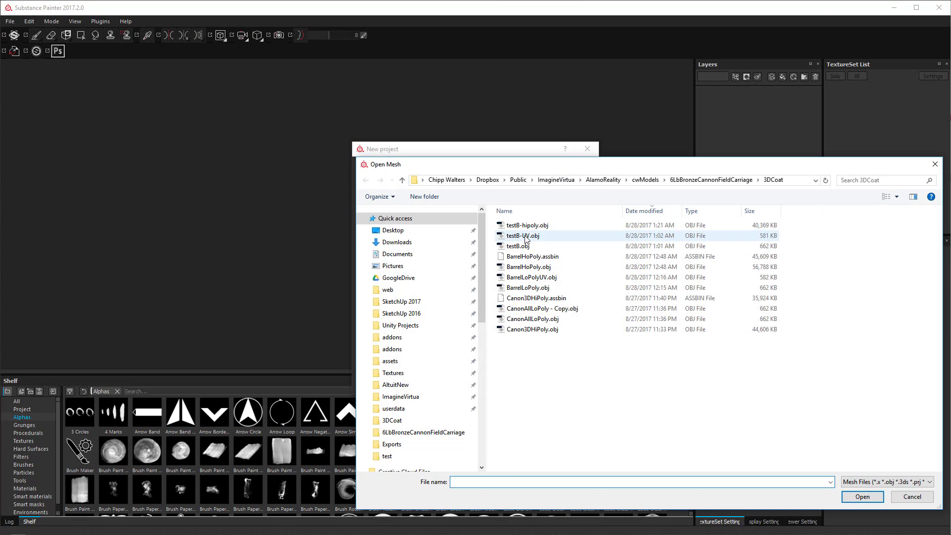
double_click(524, 236)
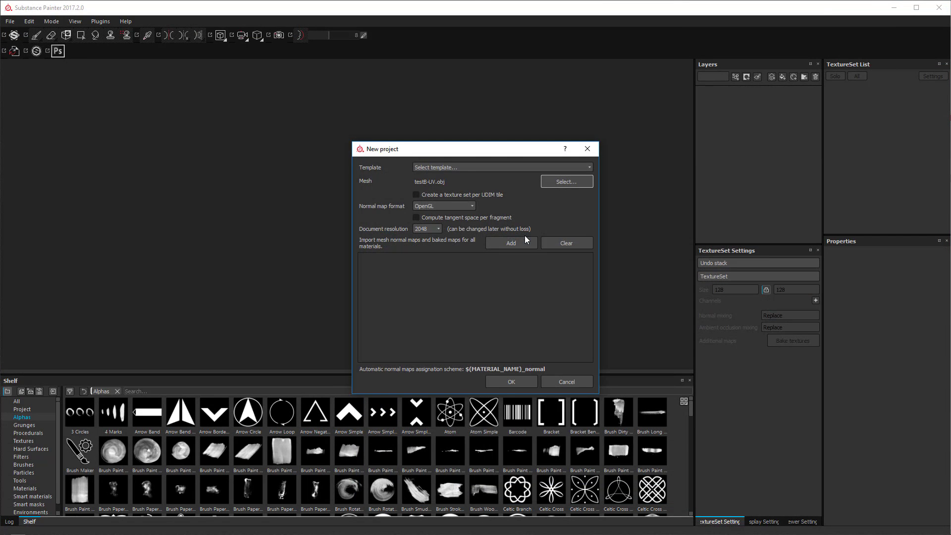
click(511, 381)
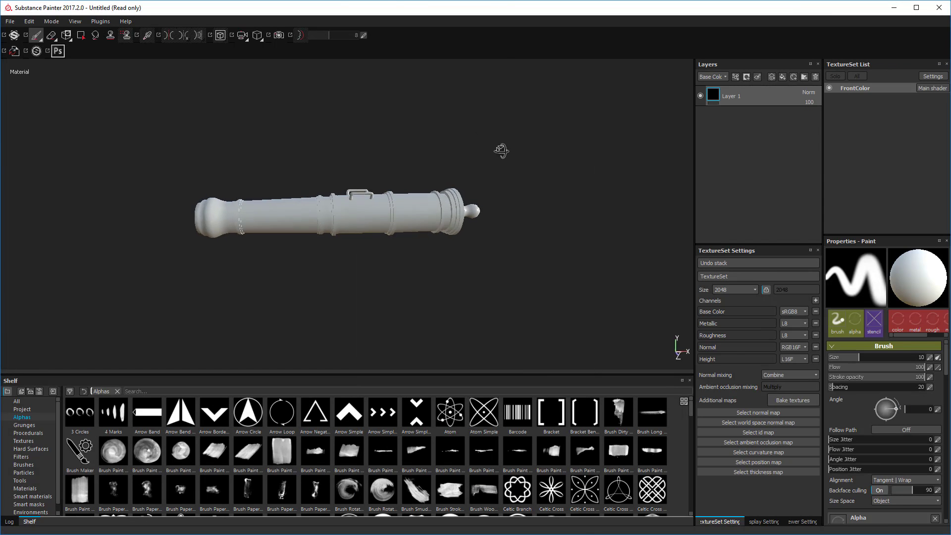
Open the texture baking settings and add the exported high-poly barrel as the high definition mesh.
alt+drag(501, 150, 501, 128)
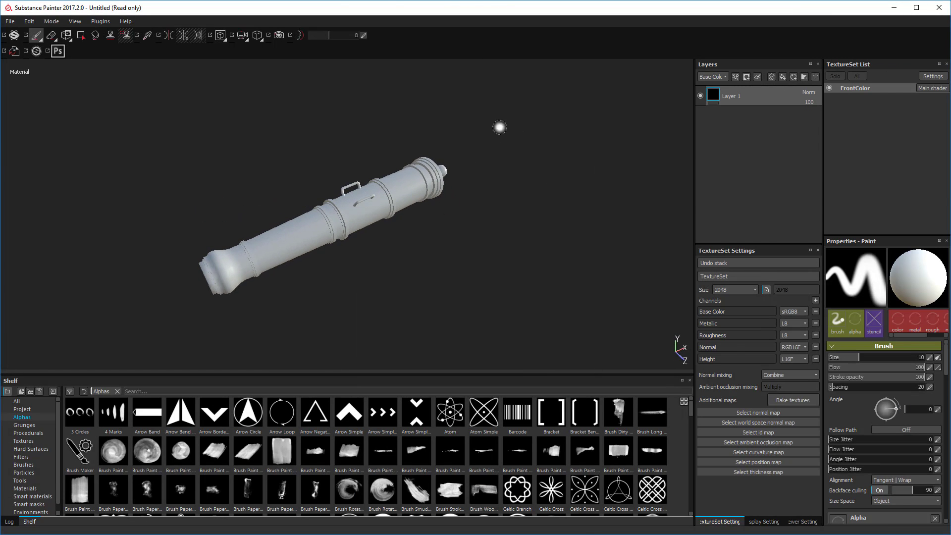
click(794, 400)
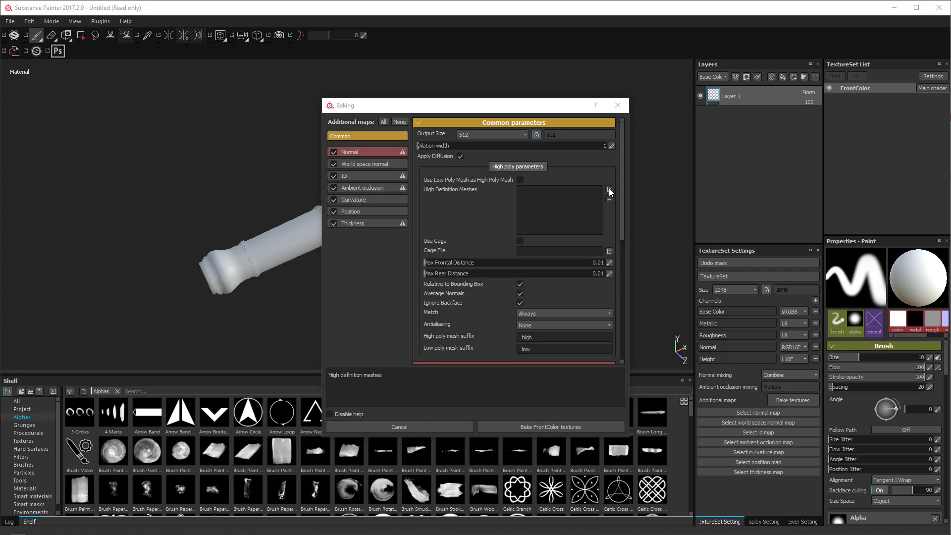
click(610, 191)
click(495, 186)
double_click(495, 186)
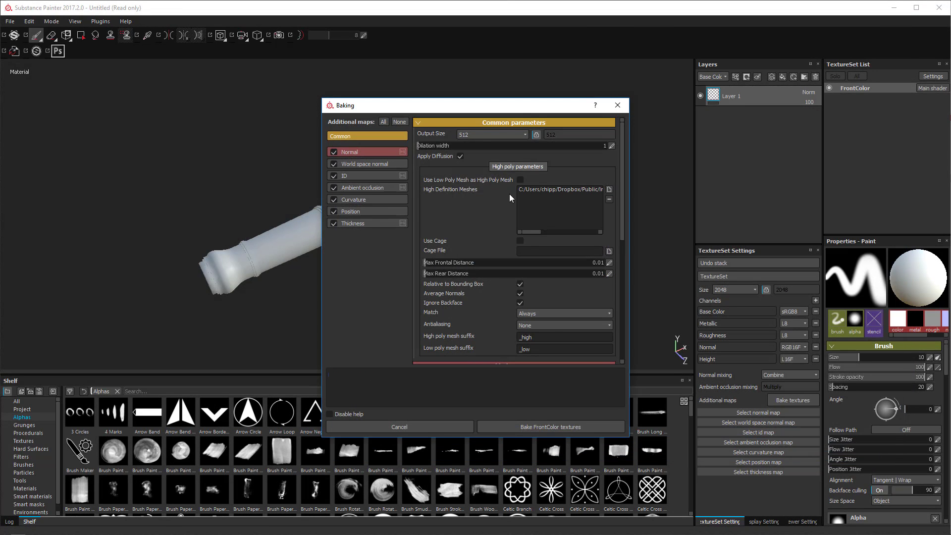
Exclude the ID map from the bake and set the output size to 2048.
click(357, 177)
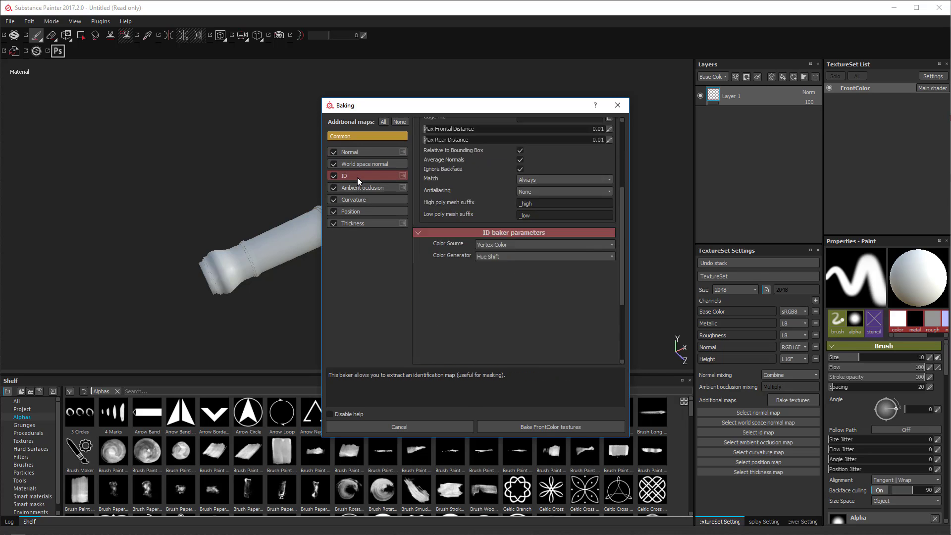
click(334, 175)
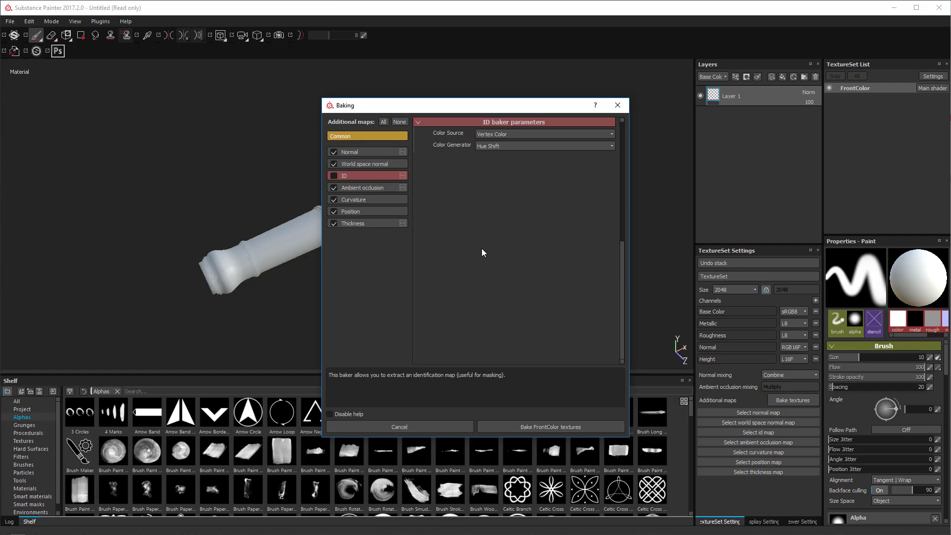
click(352, 136)
click(467, 137)
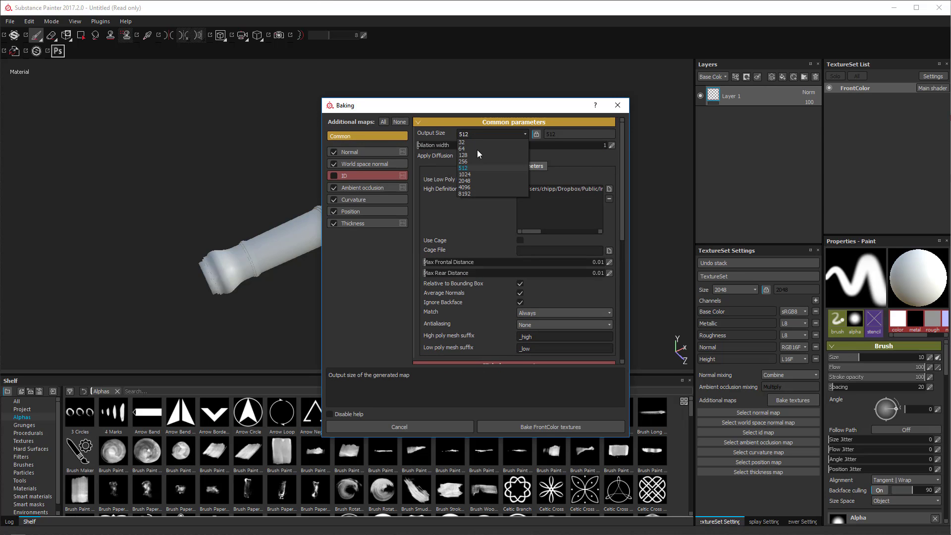
click(475, 181)
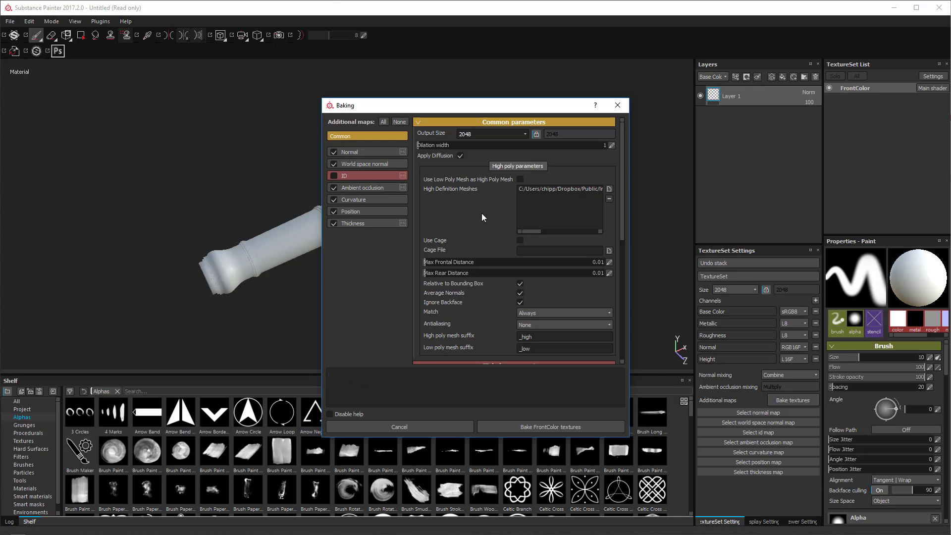
Set the max frontal distance to 0.255 and max rear distance to 0.245, and bake the FrontColor textures.
click(463, 262)
click(461, 273)
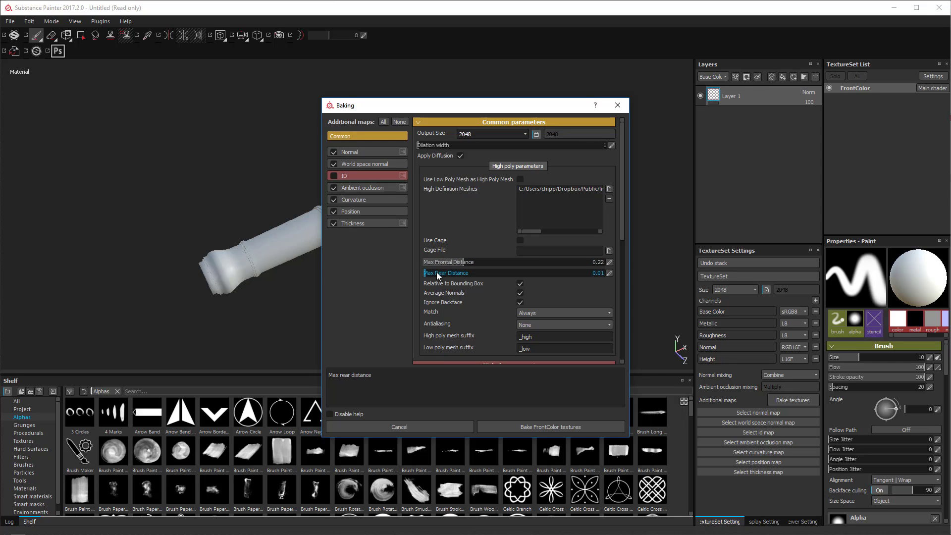
click(465, 274)
drag(462, 262, 469, 262)
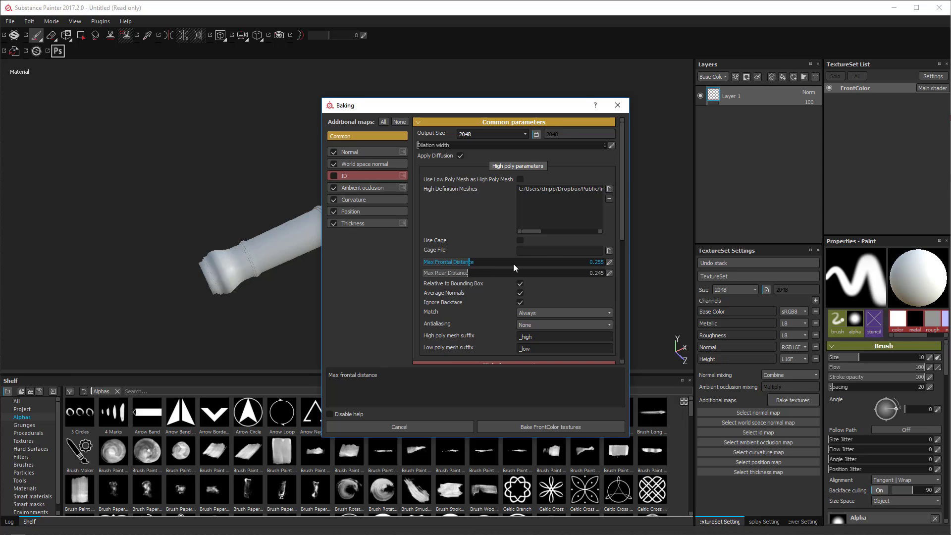
click(556, 429)
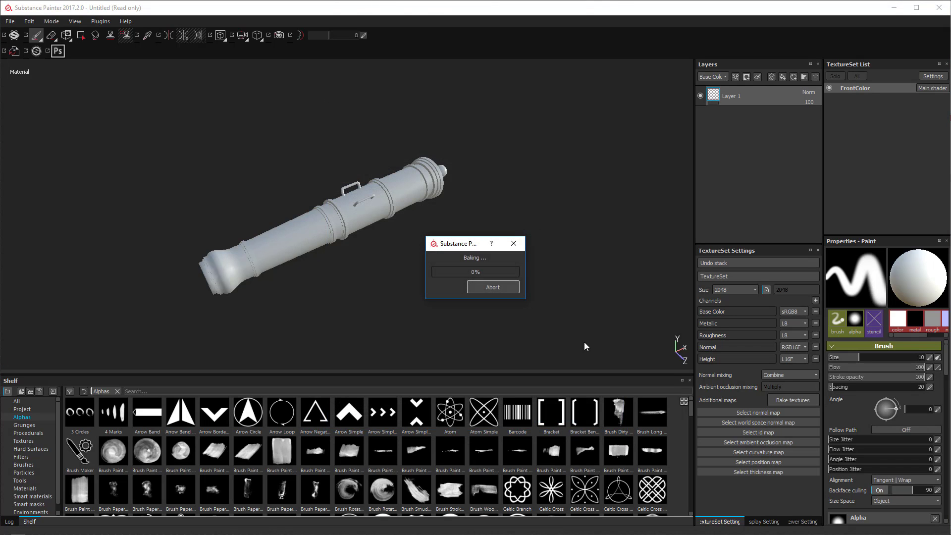
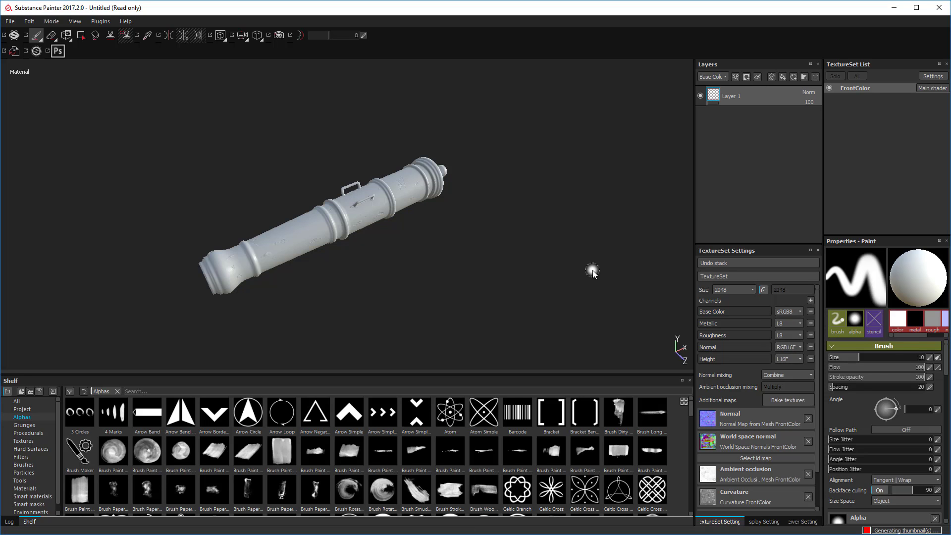
Inspect the baked barrel and apply the Iron Old smart material beneath Layer 1.
alt+drag(448, 261, 444, 243)
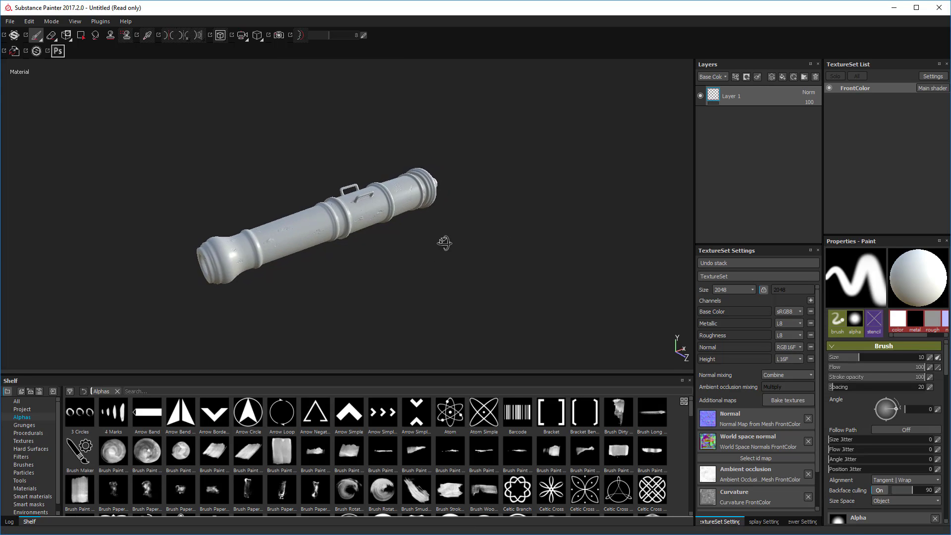
alt+right_drag(444, 243, 482, 407)
mouse_move(441, 265)
alt+right_down()
mouse_move(434, 234)
mouse_move(352, 168)
alt+right_up()
mouse_move(352, 168)
alt+mouse_down()
mouse_move(385, 200)
mouse_move(473, 223)
mouse_move(478, 196)
mouse_move(357, 246)
mouse_move(386, 267)
mouse_move(331, 275)
mouse_move(388, 265)
mouse_move(380, 257)
mouse_move(397, 269)
alt+mouse_up()
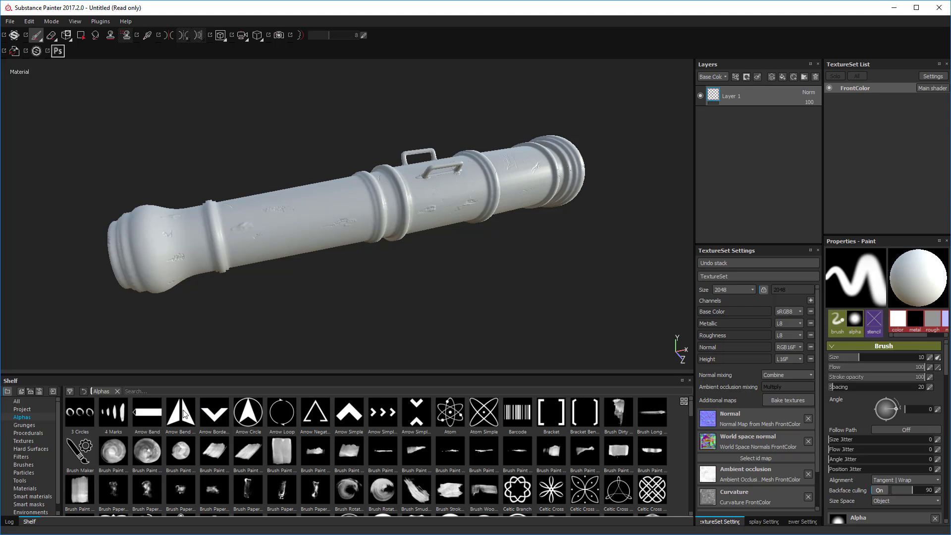
scroll(30, 492, down, 1)
click(33, 488)
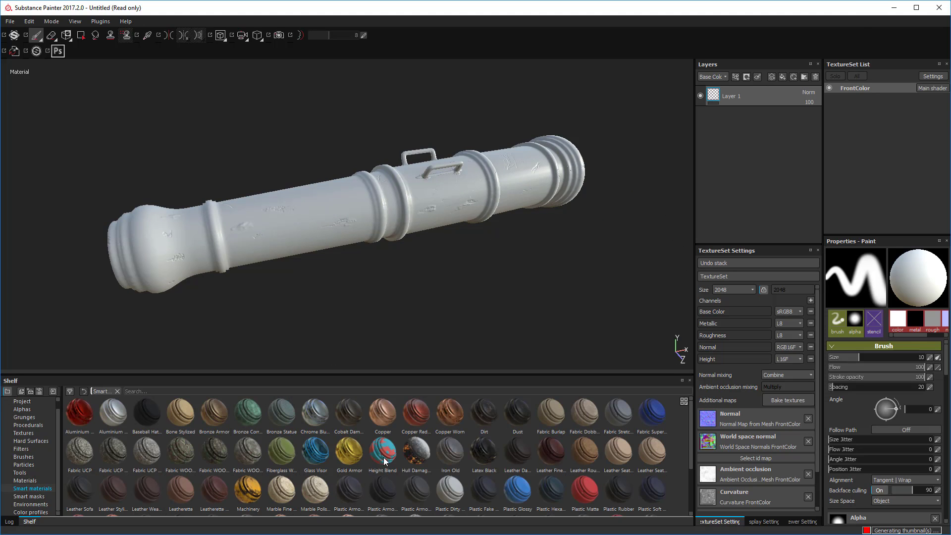
drag(452, 454, 758, 142)
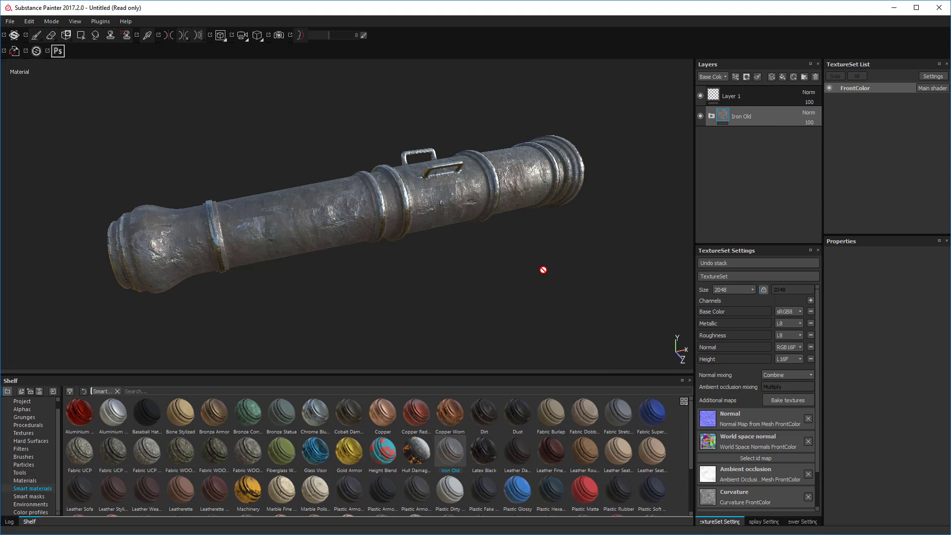
alt+drag(437, 276, 365, 278)
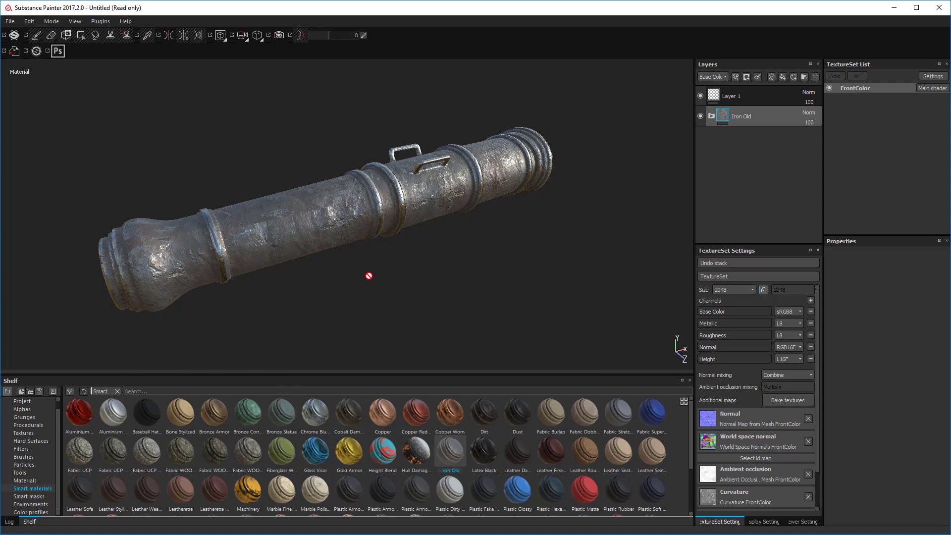
Open the texture export settings and browse for an output folder in the Unity project's t/Assets/Cannon directory.
click(10, 21)
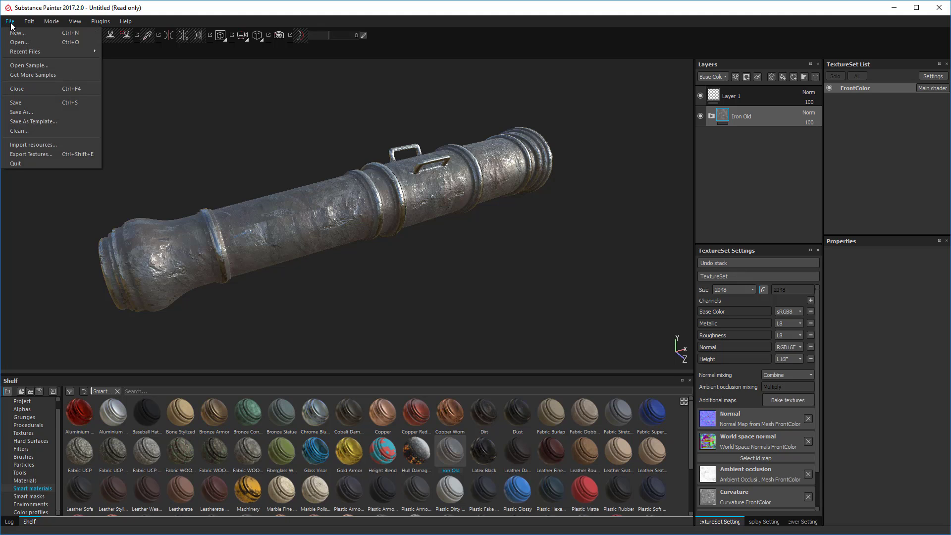
click(35, 154)
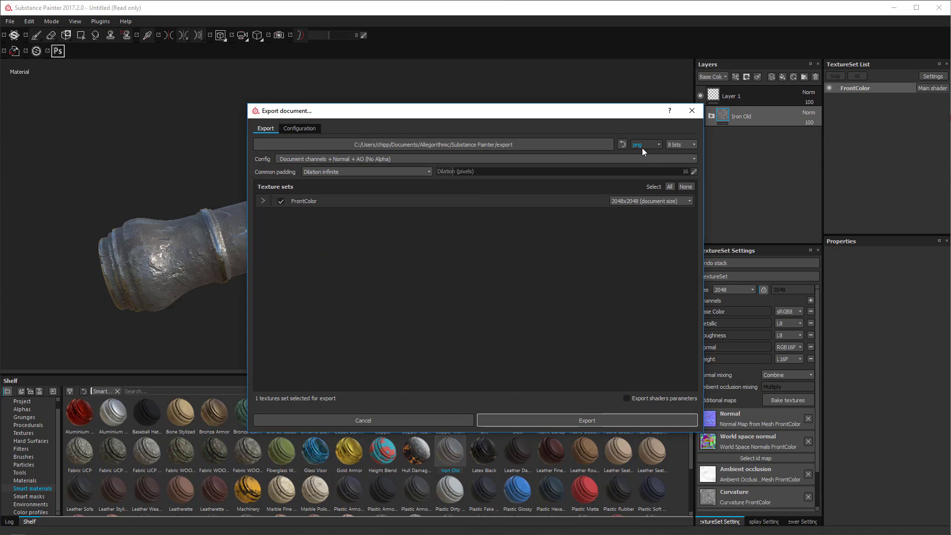
click(575, 147)
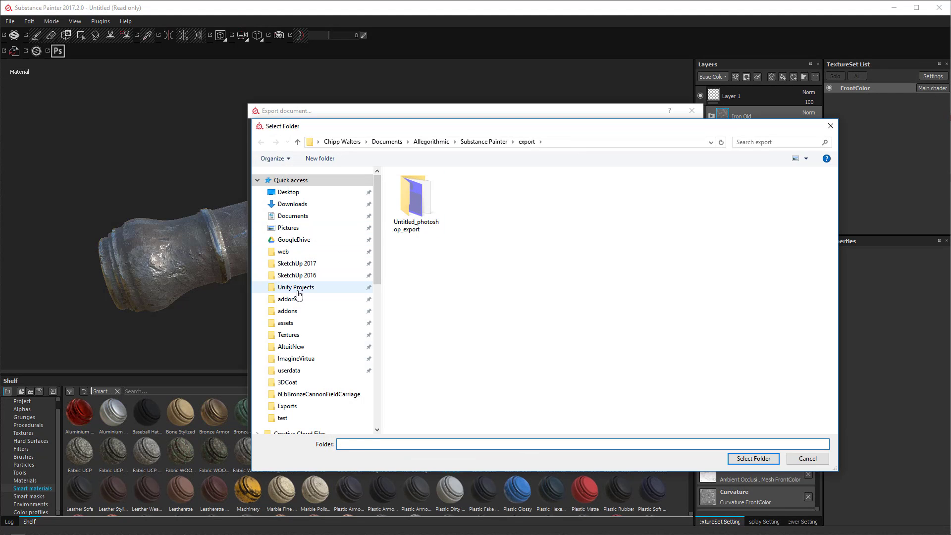
click(296, 287)
double_click(402, 188)
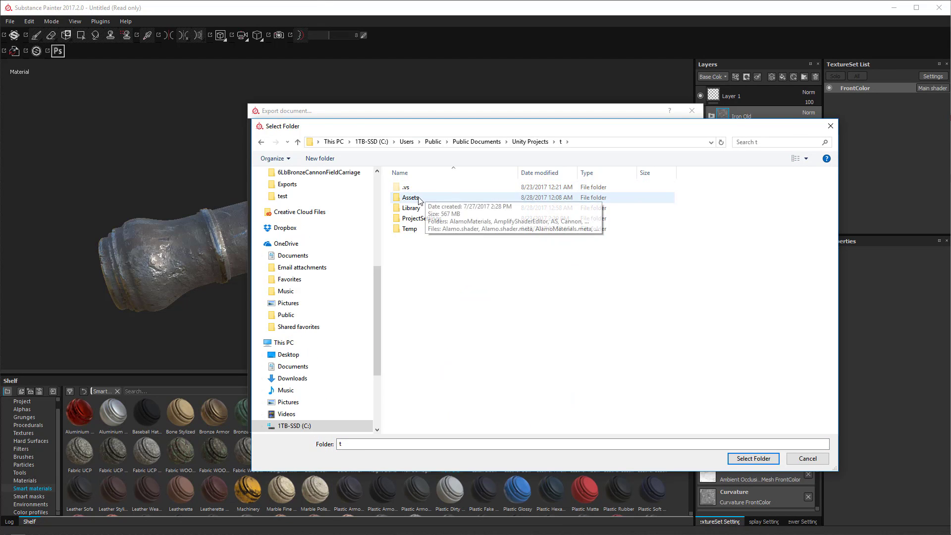
double_click(416, 198)
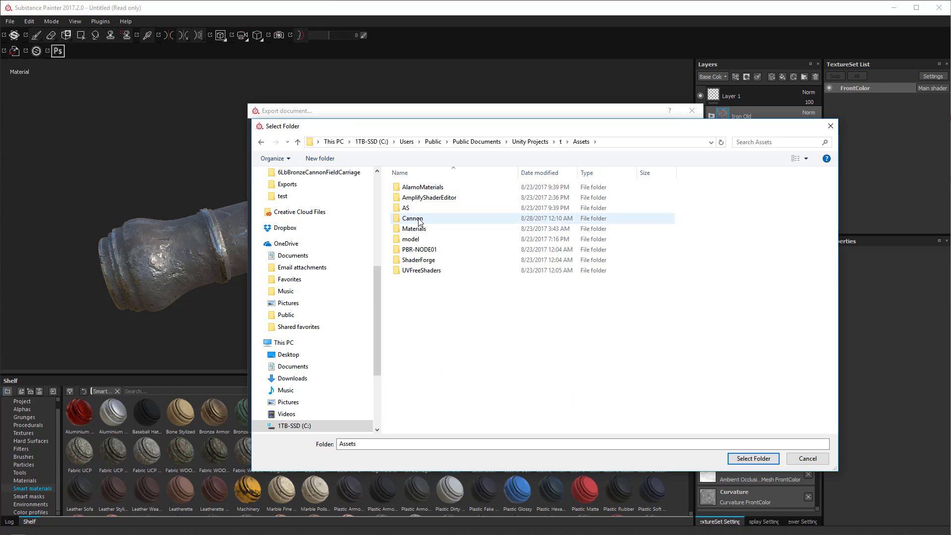
double_click(418, 218)
Create a folder named test2 inside Cannon and choose it as the texture export destination.
right_click(419, 229)
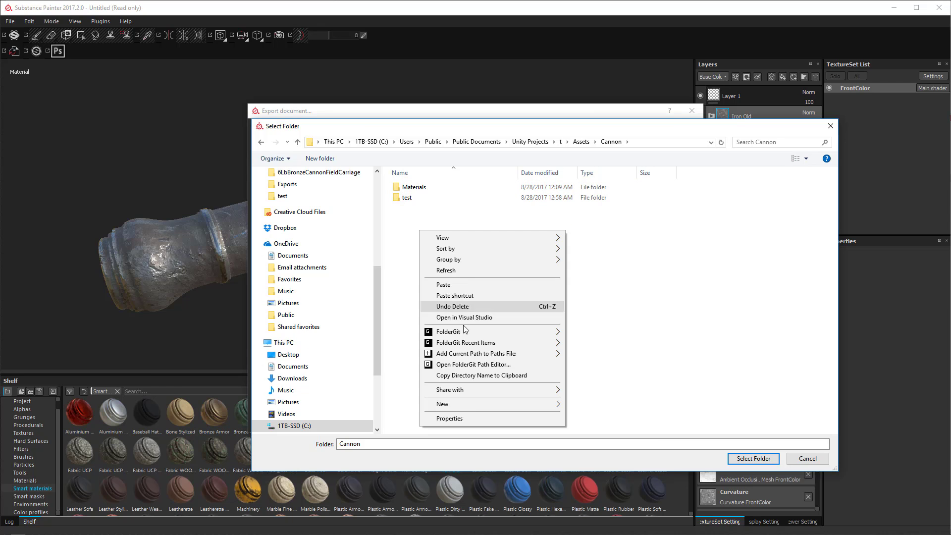
mouse_move(471, 408)
click(598, 406)
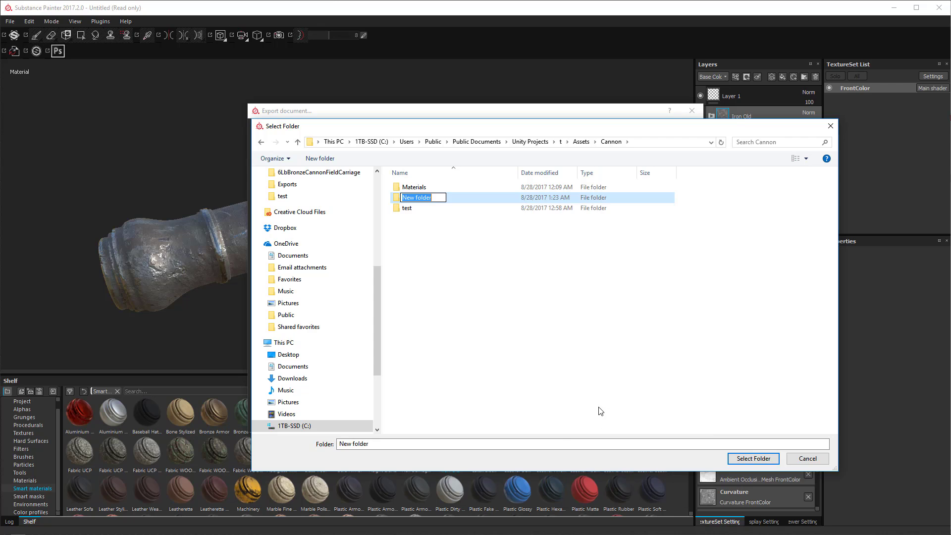
text(test2)
key(Return)
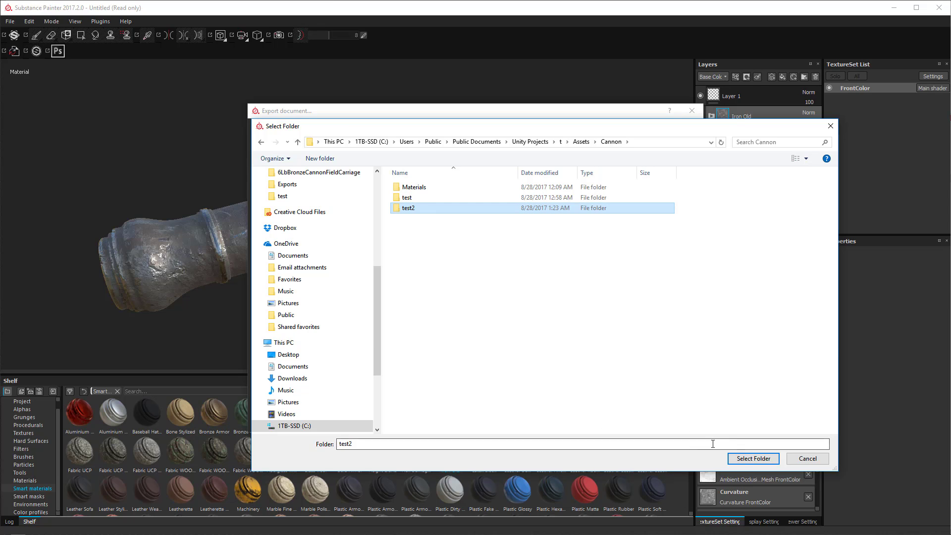
double_click(399, 207)
click(753, 458)
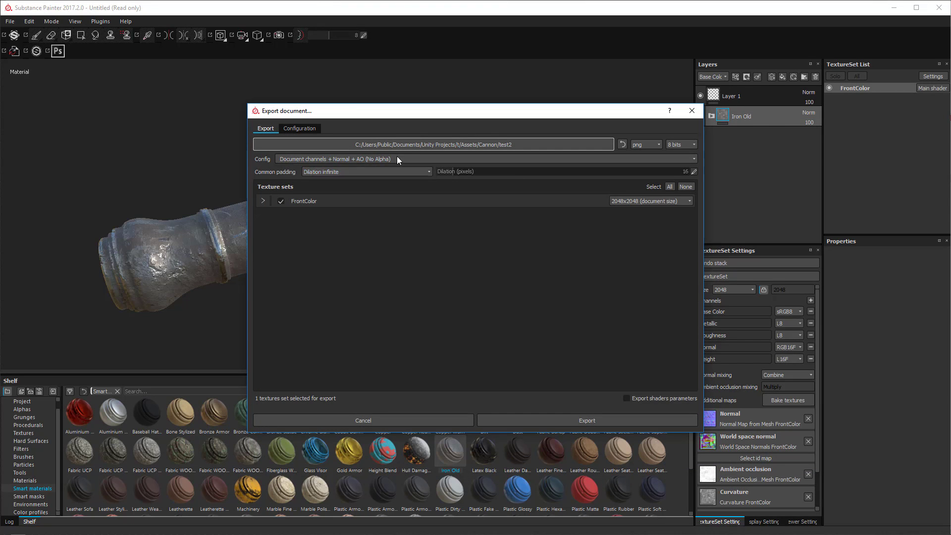
Export the FrontColor textures with the Unity 5 (Standard Metallic) configuration and check the files in the output folder.
click(353, 159)
scroll(364, 213, down, 5)
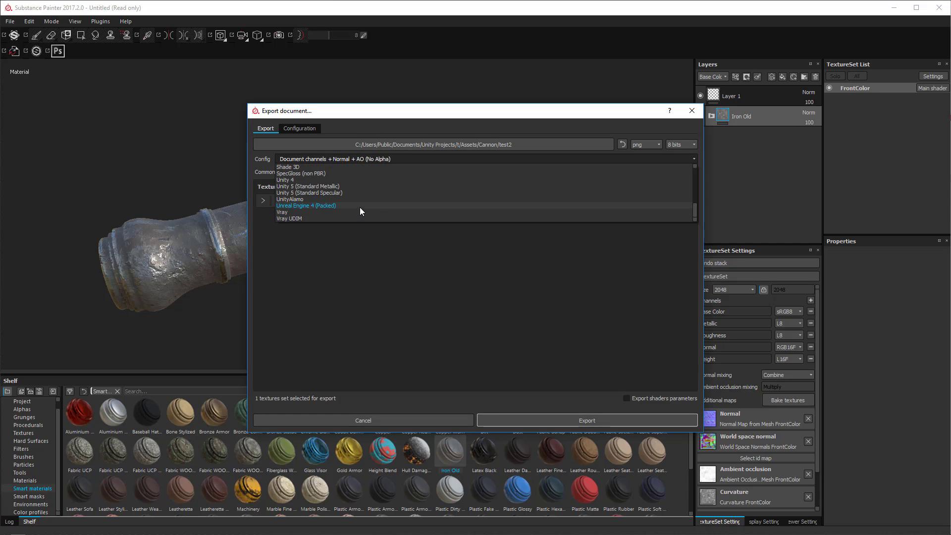
click(308, 186)
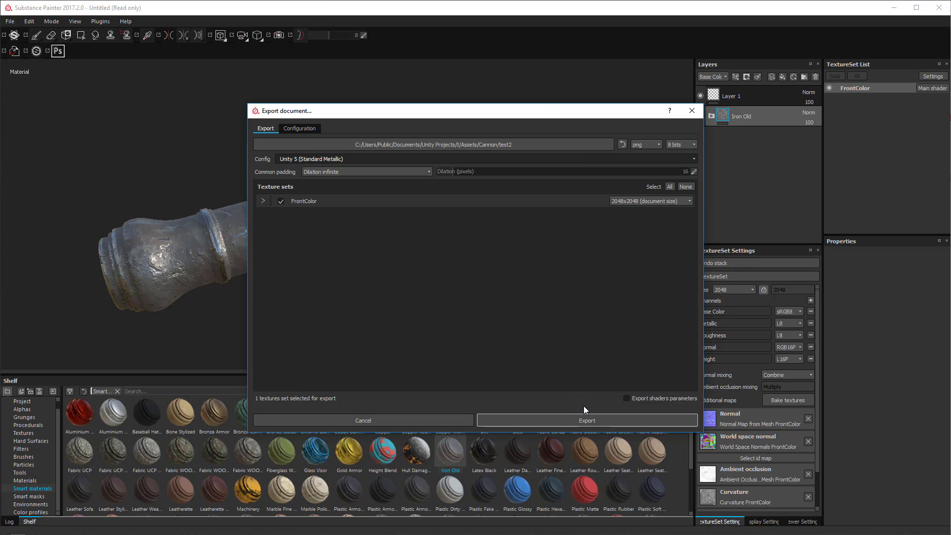
click(581, 421)
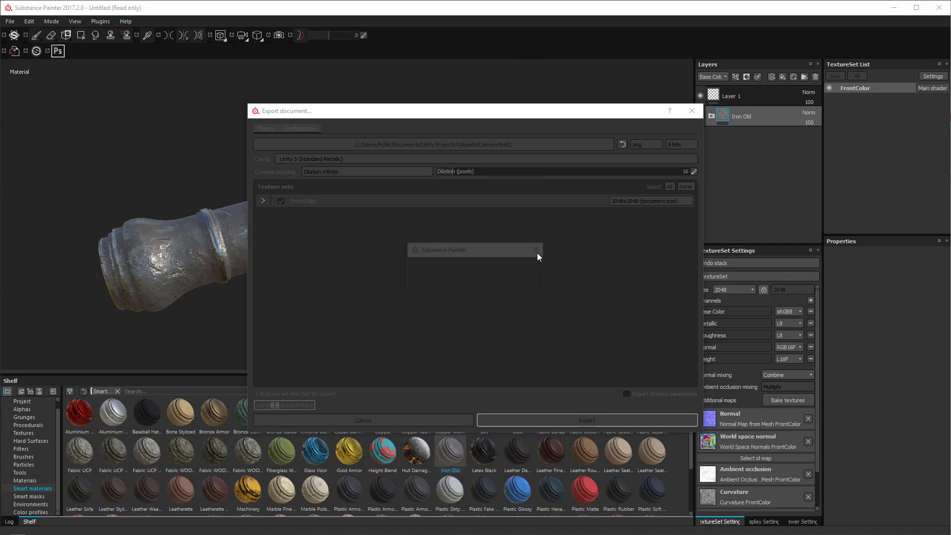
click(449, 285)
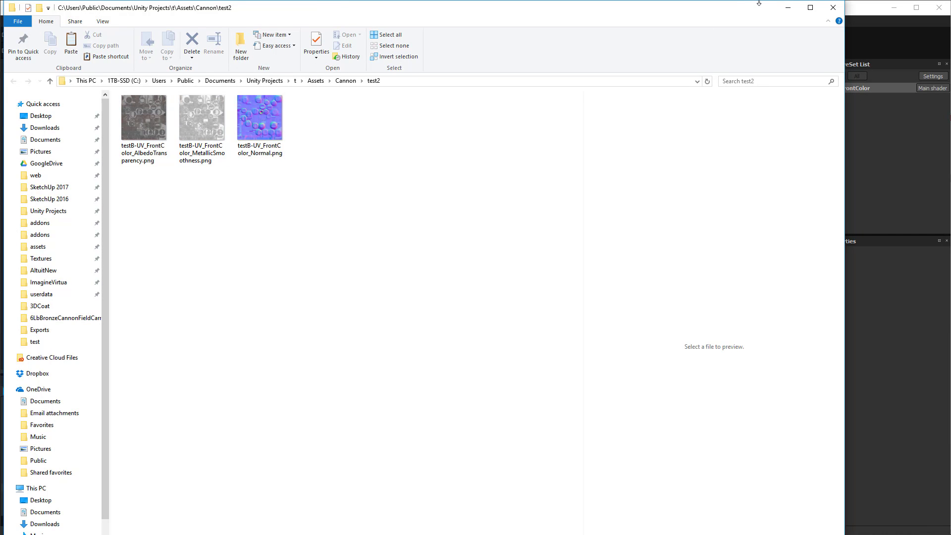
click(788, 8)
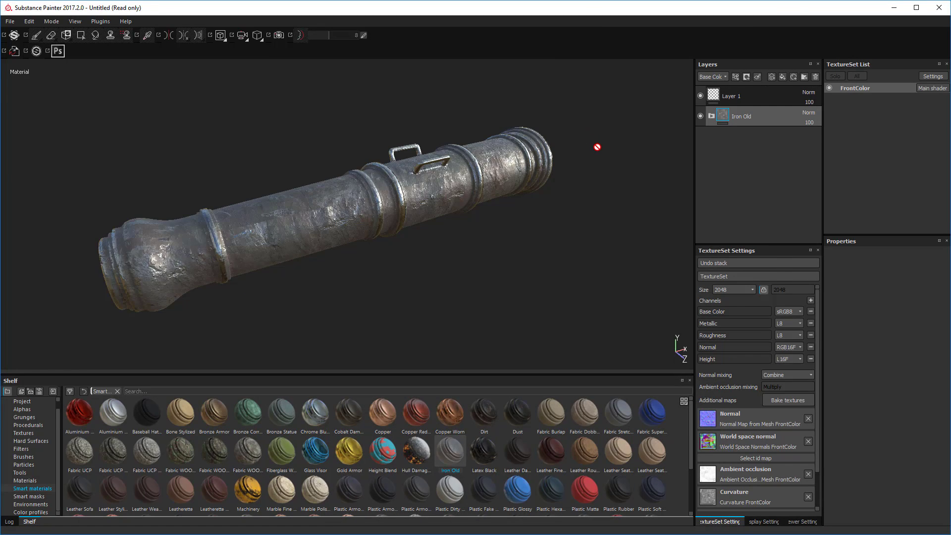
Switch to Unity and bring the testB-UV model into the project's Cannon/test2 assets folder.
click(830, 263)
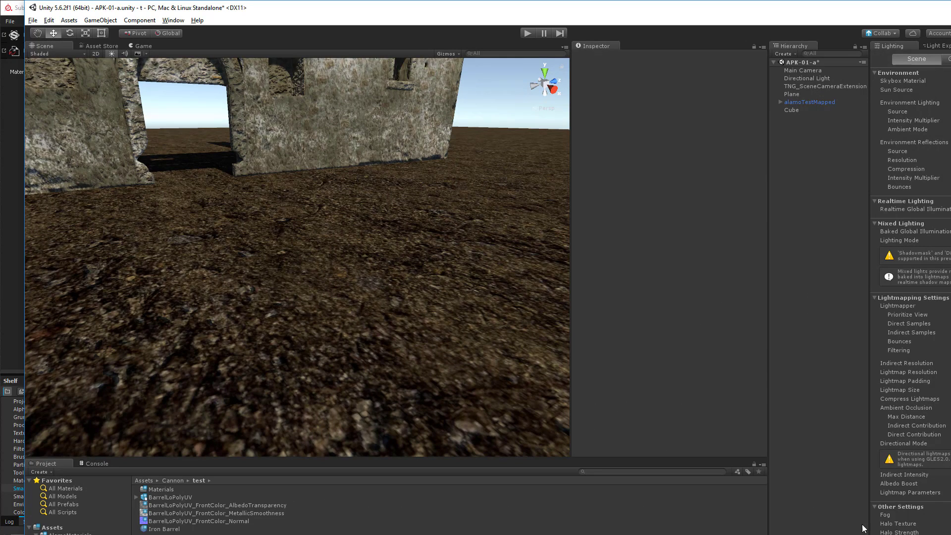
mouse_move(950, 534)
mouse_down()
mouse_move(902, 534)
mouse_move(941, 532)
mouse_up()
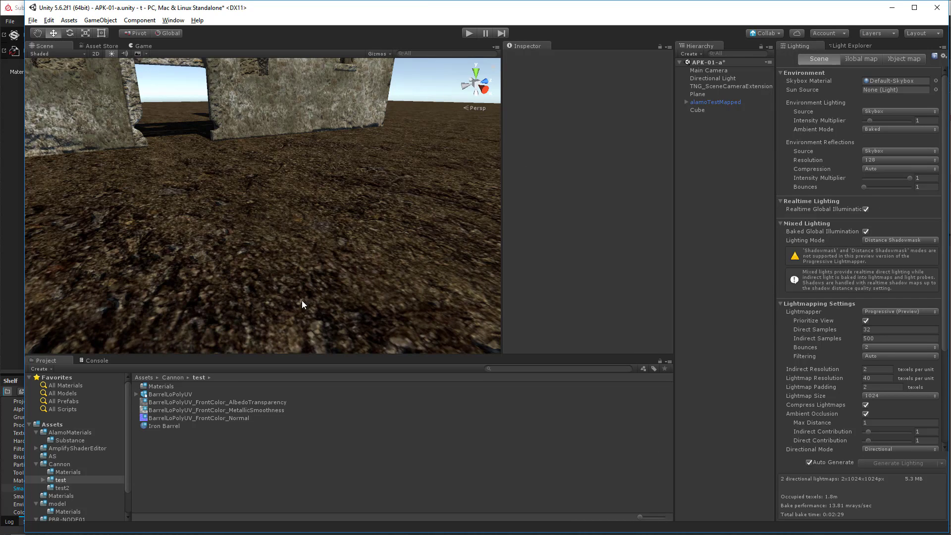
click(62, 488)
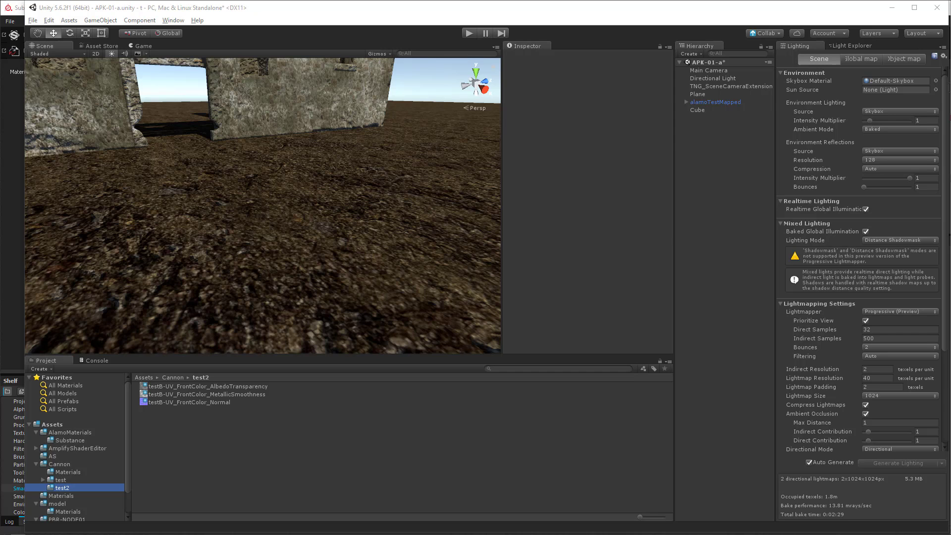
click(195, 452)
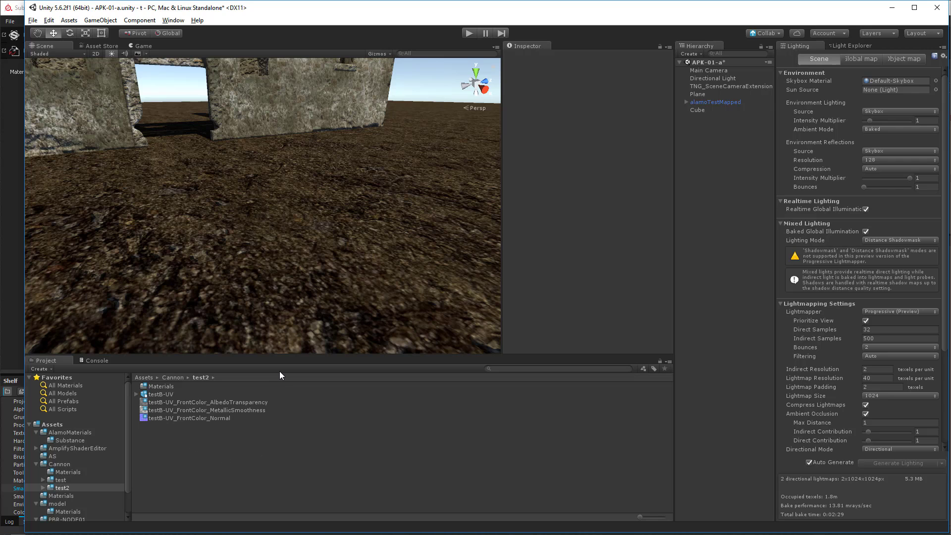
Enable lightmap UV generation in the testB-UV model's import settings.
click(158, 394)
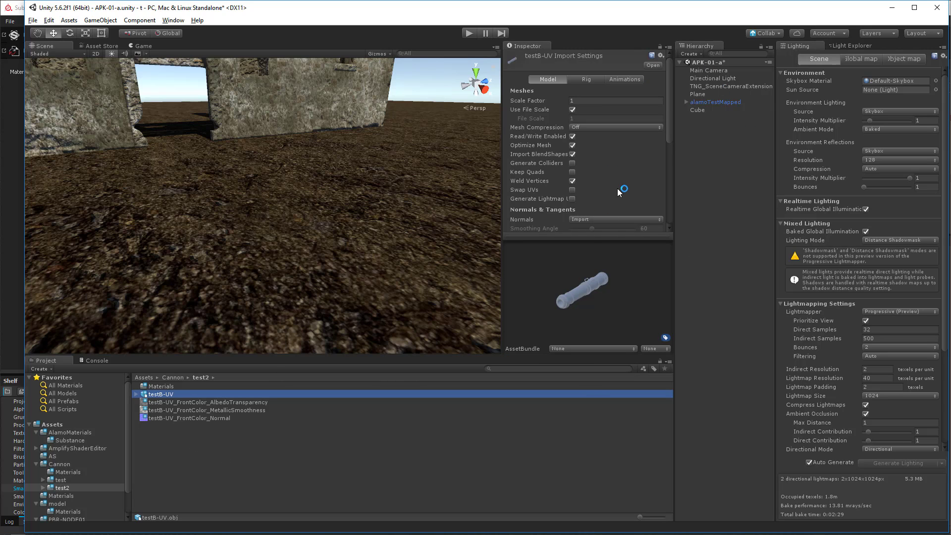
scroll(622, 185, down, 3)
scroll(587, 134, up, 3)
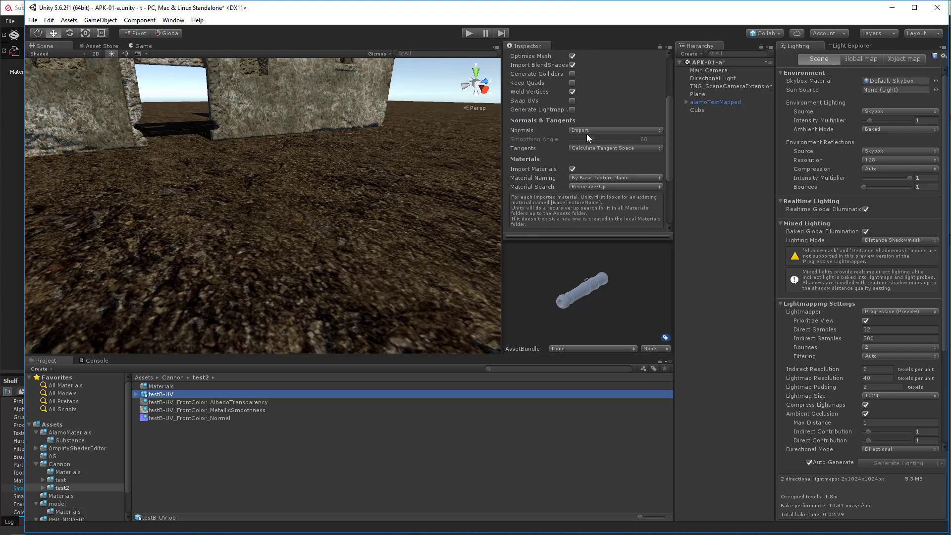
click(572, 110)
scroll(619, 153, up, 5)
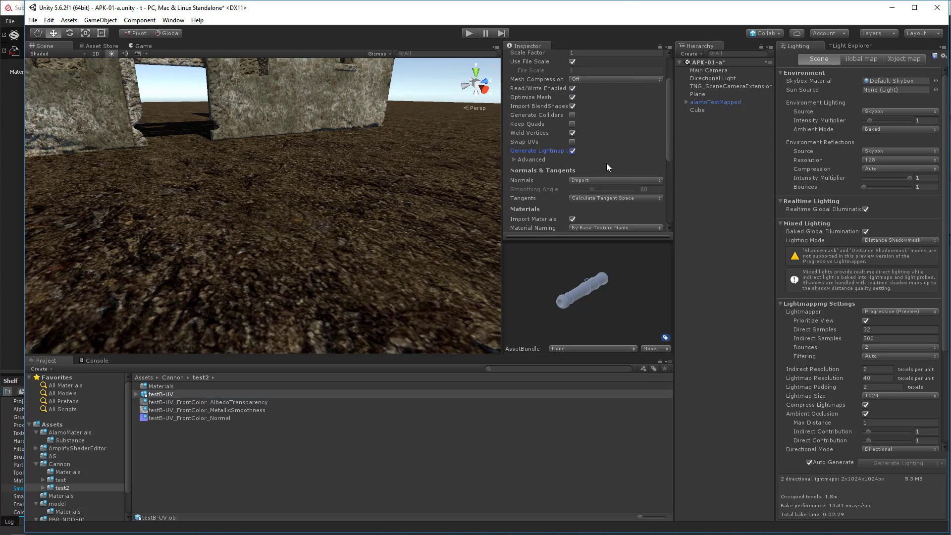
Set the testB-UV model's scale factor to .0254 and apply the import settings.
click(582, 99)
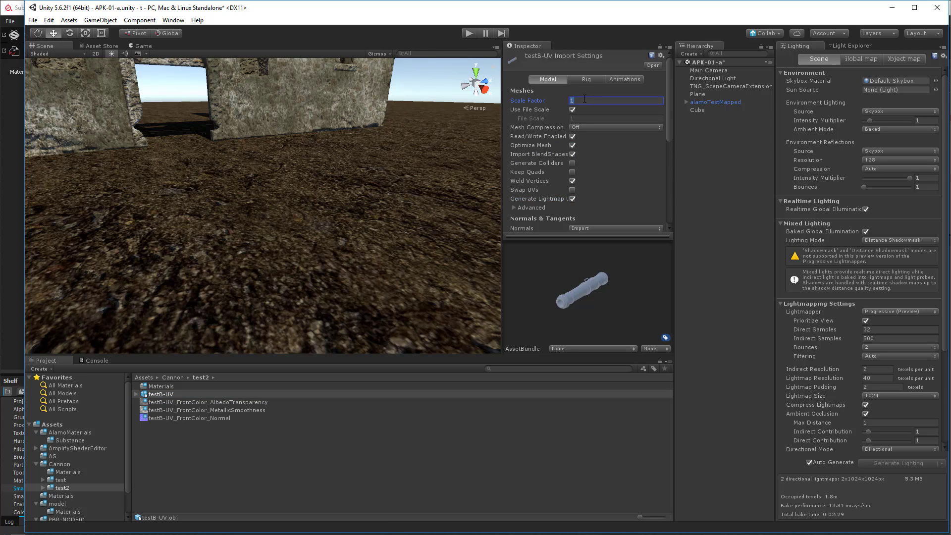
text(.05)
key(BackSpace)
text(254)
scroll(639, 185, down, 5)
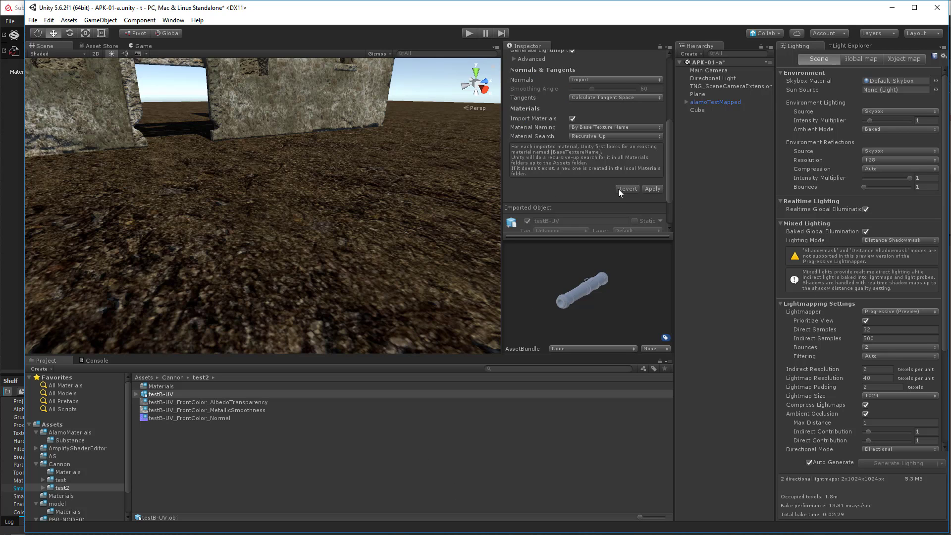
click(653, 189)
Add the testB-UV barrel model to the APK-01-a scene and view it from the side.
scroll(357, 186, down, 3)
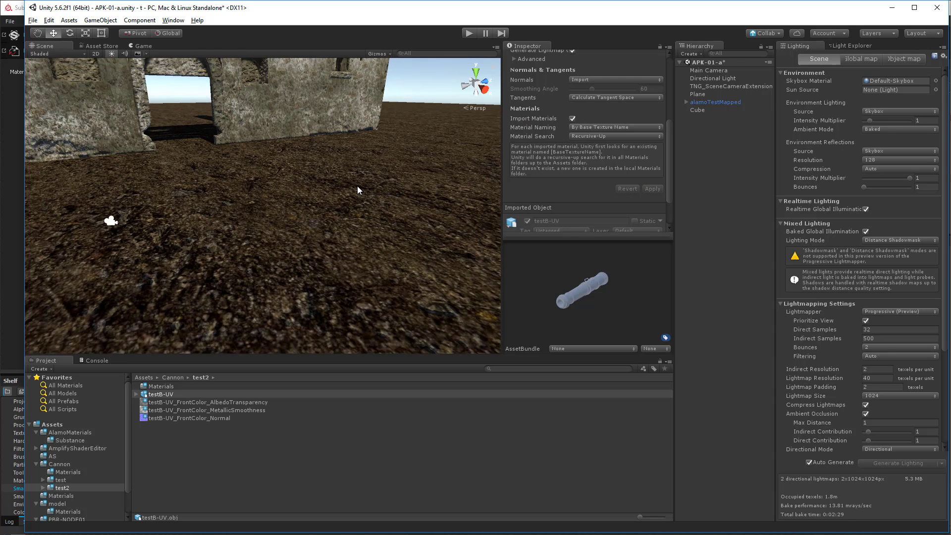
scroll(358, 187, up, 3)
drag(144, 395, 723, 147)
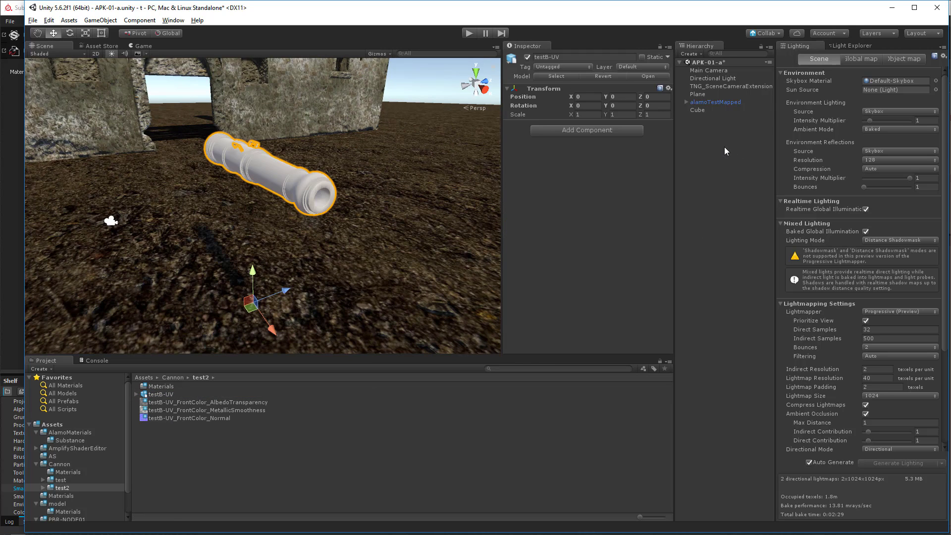
alt+drag(267, 250, 363, 252)
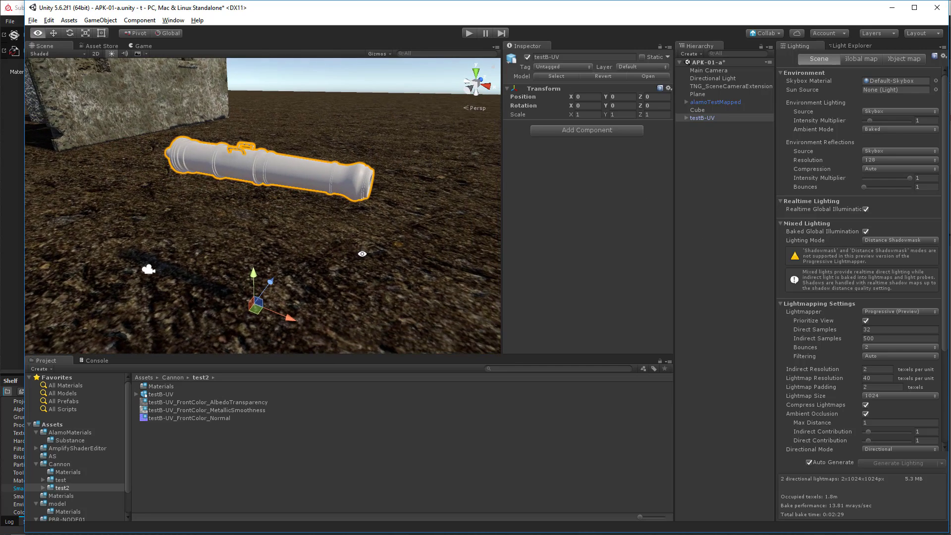
alt+right_drag(364, 253, 339, 469)
Create a material named BarrelMat in the test2 folder and assign it to the barrel in the scene.
click(206, 474)
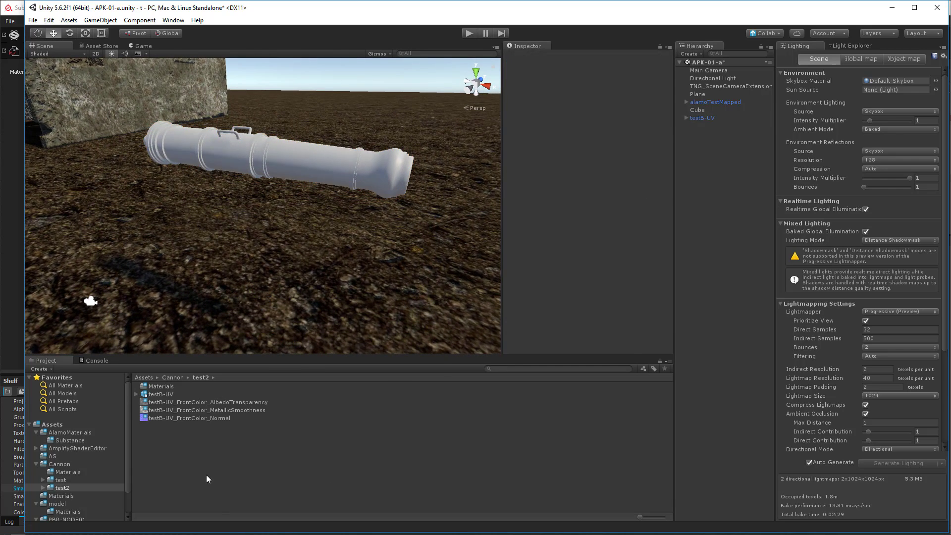
right_click(185, 450)
mouse_move(242, 461)
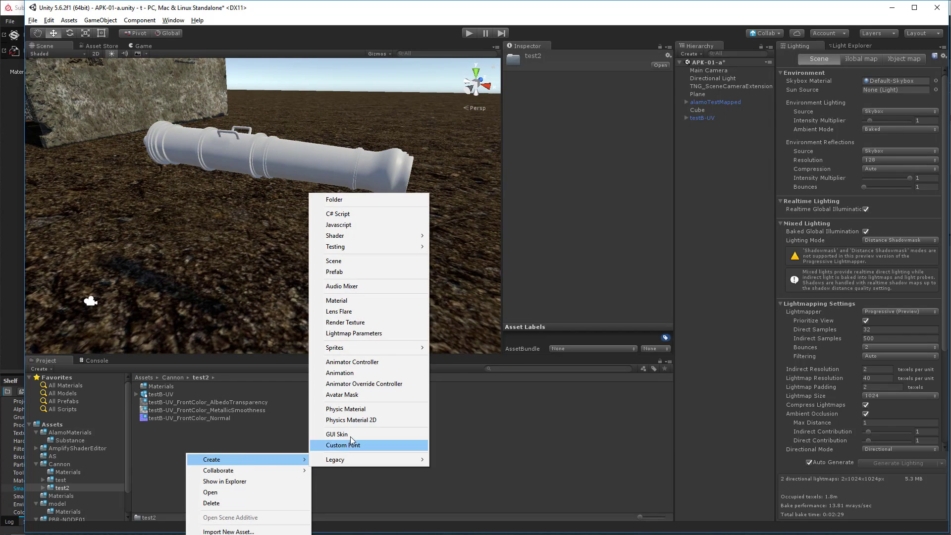
click(380, 300)
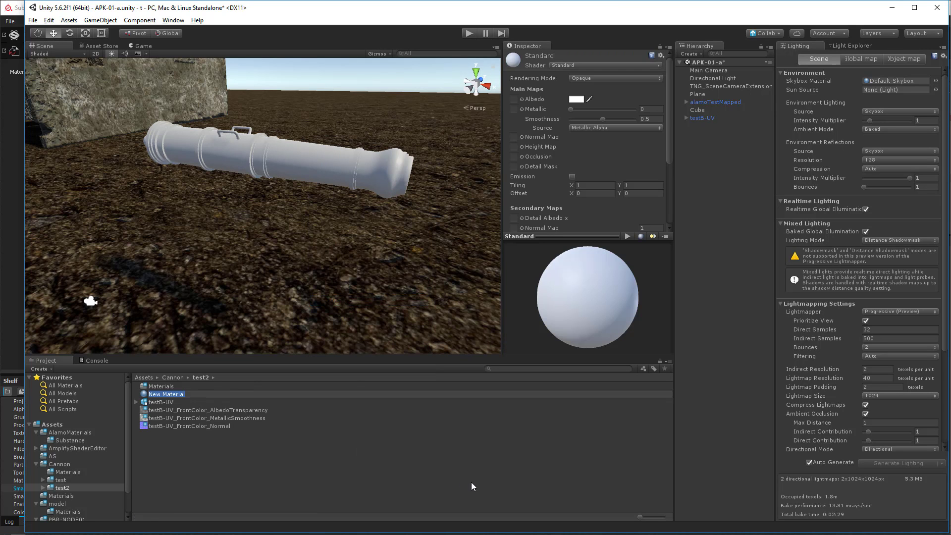
text(BarrelMat)
key(Return)
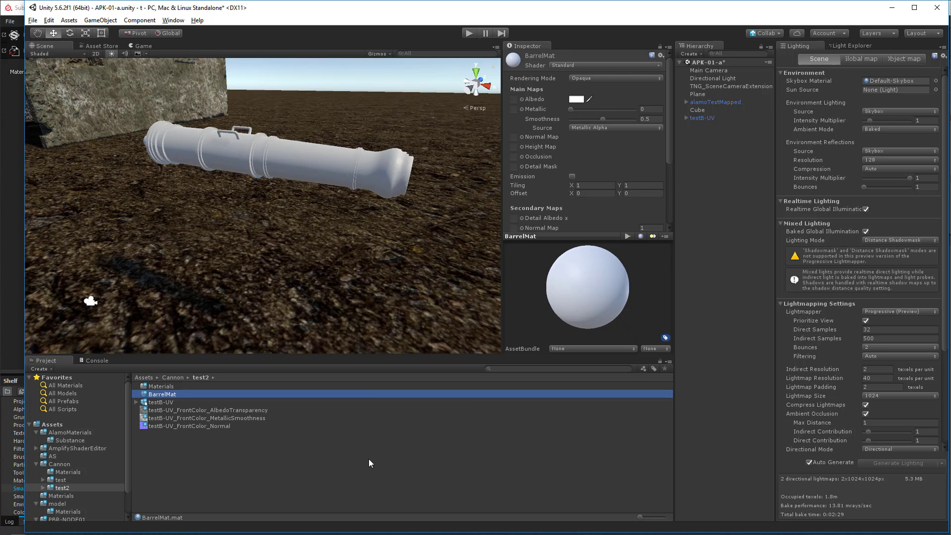
drag(150, 395, 311, 165)
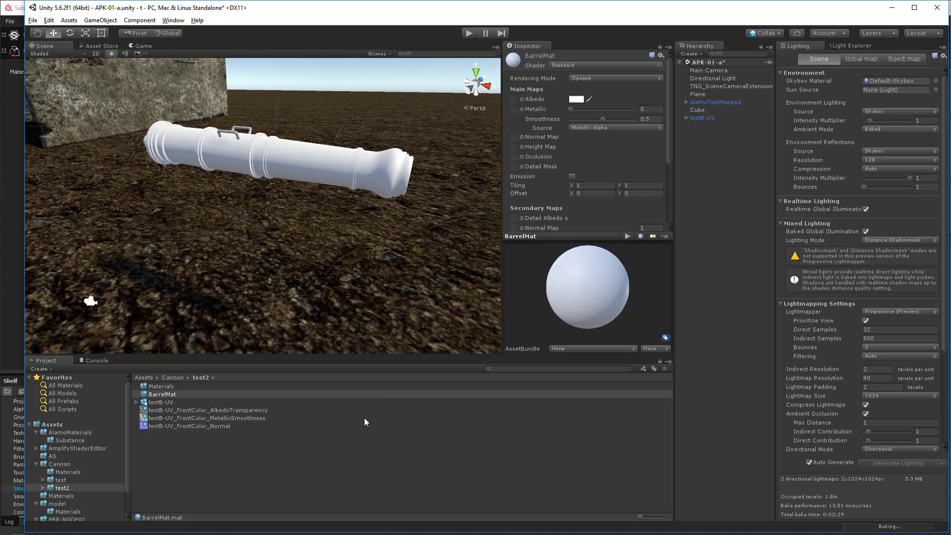
Change the testB-UV_FrontColor_Normal texture's type to Normal map and apply the import settings.
click(198, 425)
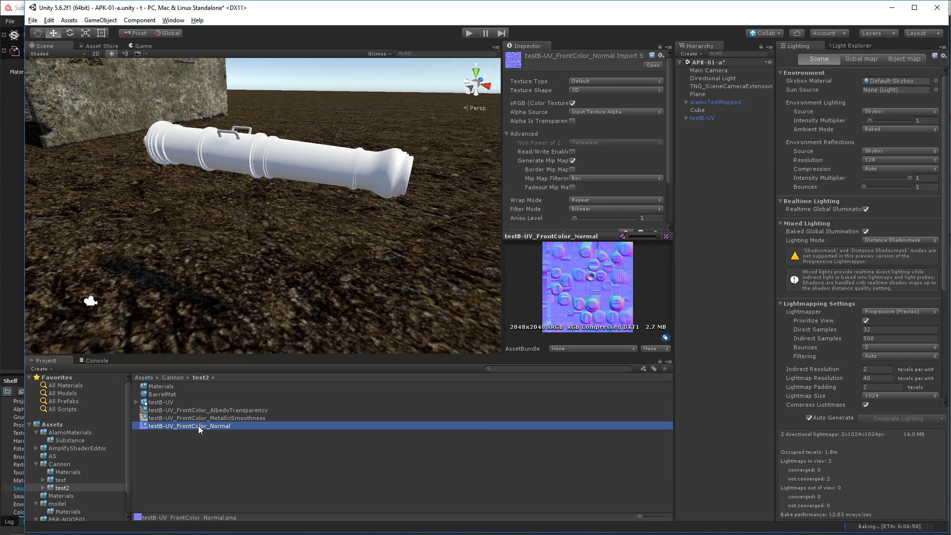
click(593, 81)
click(602, 101)
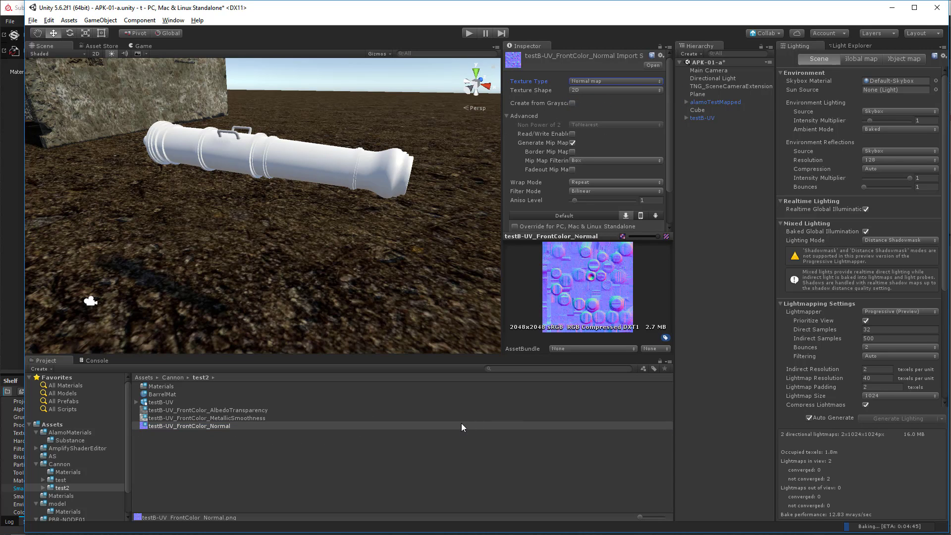
scroll(595, 141, down, 3)
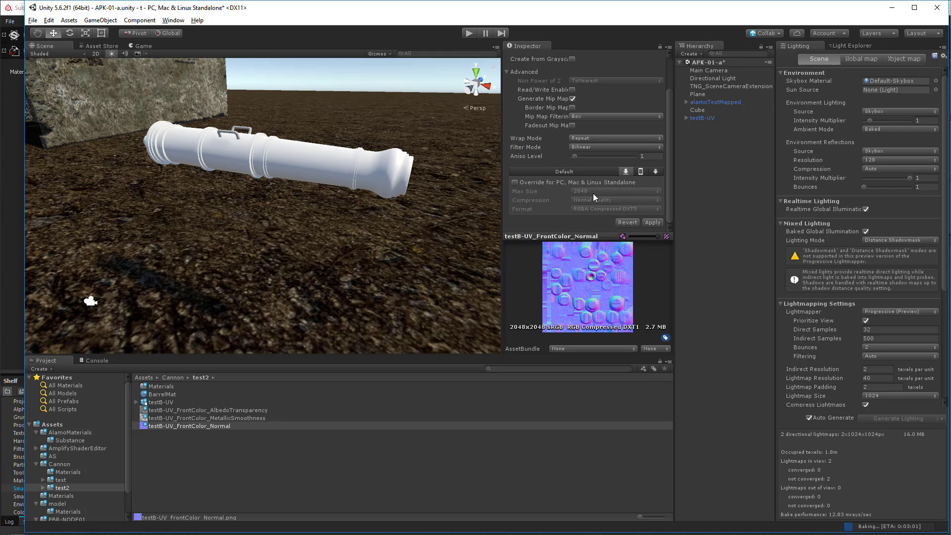
scroll(604, 173, up, 3)
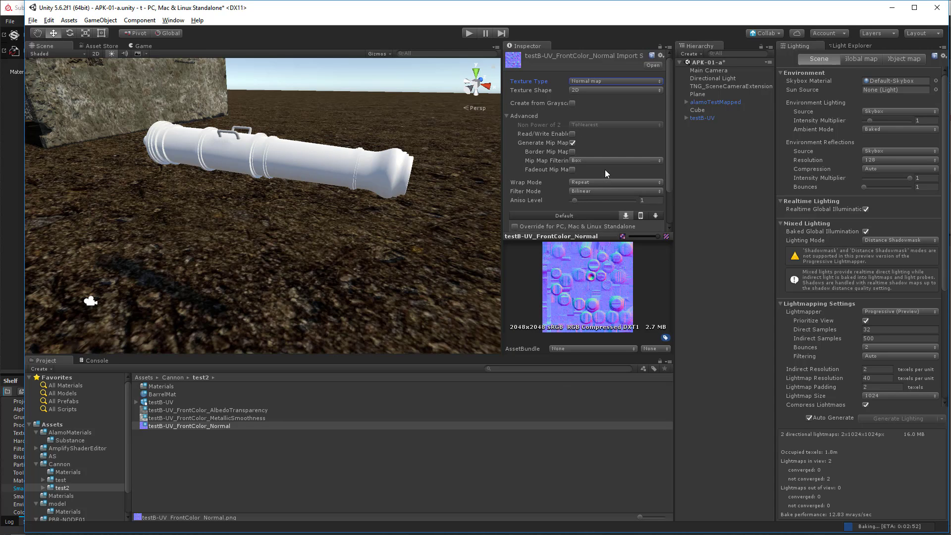
click(318, 472)
click(515, 293)
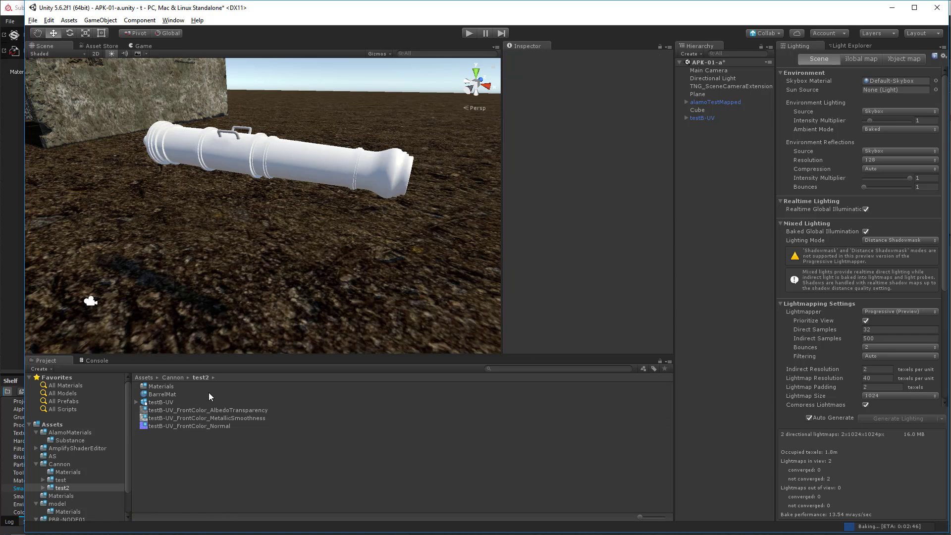
Use the testB-UV_FrontColor_Normal texture as BarrelMat's normal map and apply the material to the barrel's two handles.
click(156, 402)
click(158, 386)
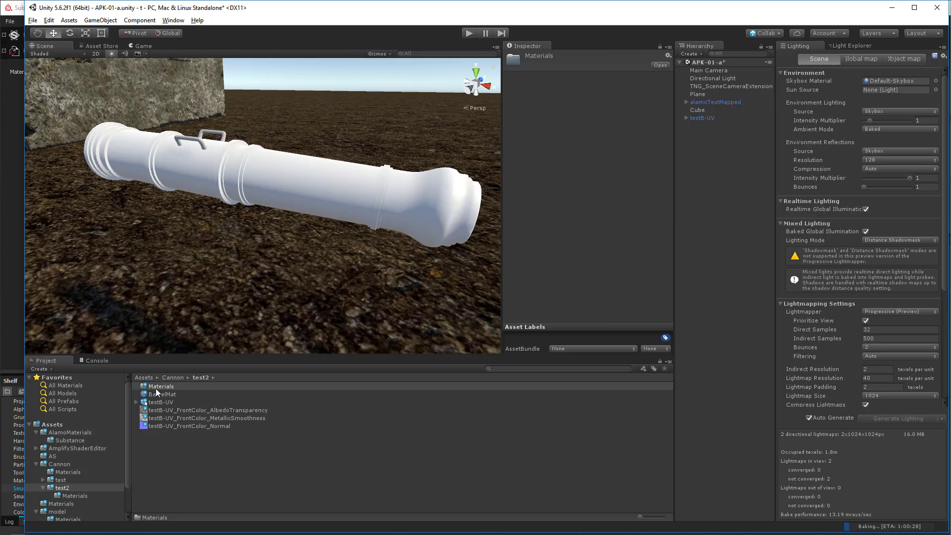
click(163, 395)
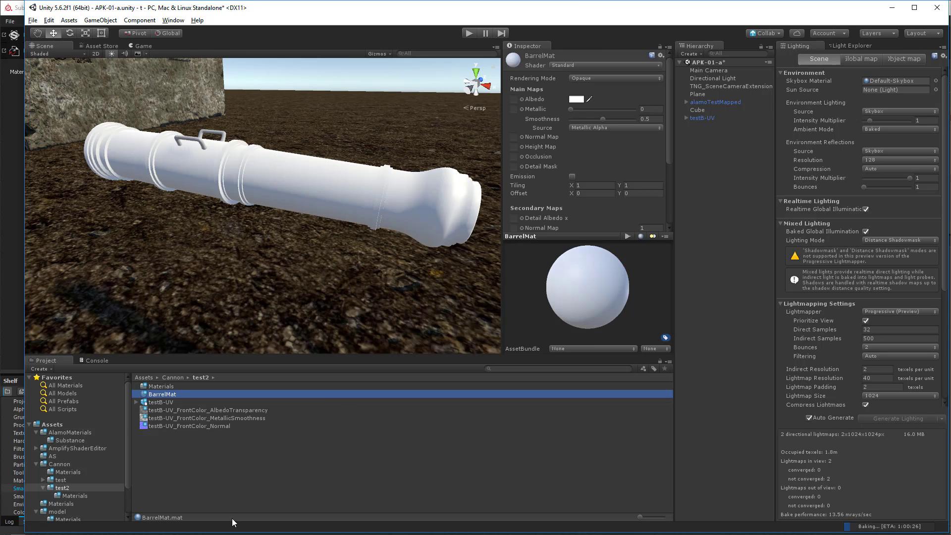
drag(141, 426, 514, 136)
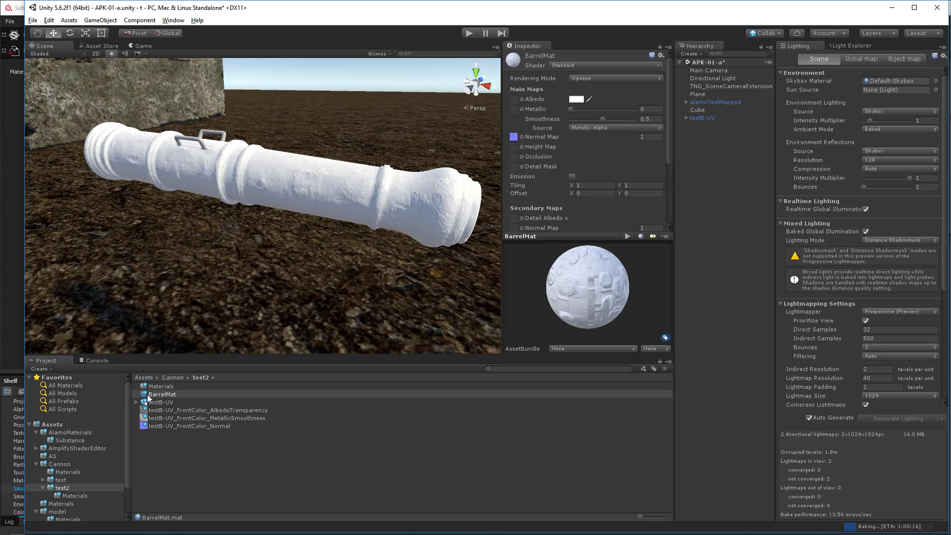
drag(145, 393, 194, 145)
drag(141, 394, 227, 137)
Assign the AlbedoTransparency texture to BarrelMat's albedo and the MetallicSmoothness texture to its metallic map.
drag(143, 415, 513, 92)
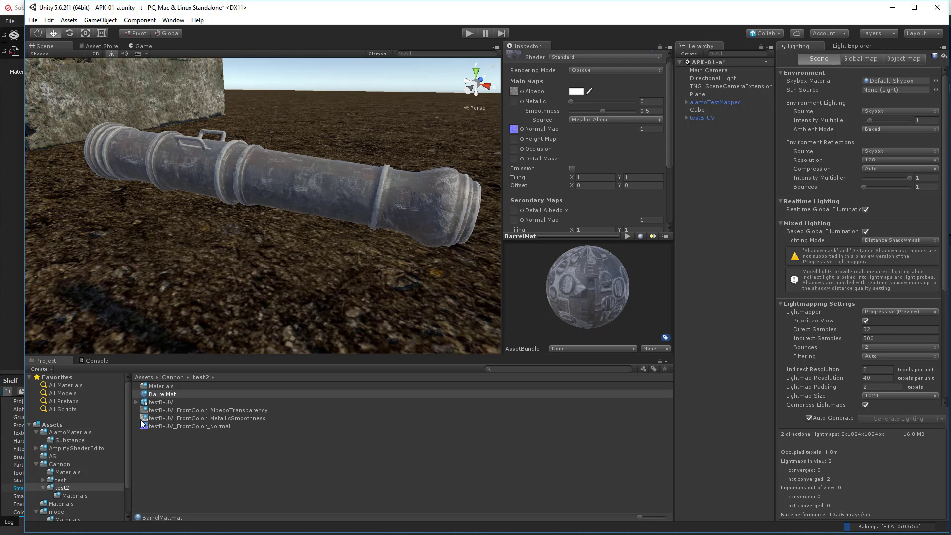
drag(142, 422, 521, 100)
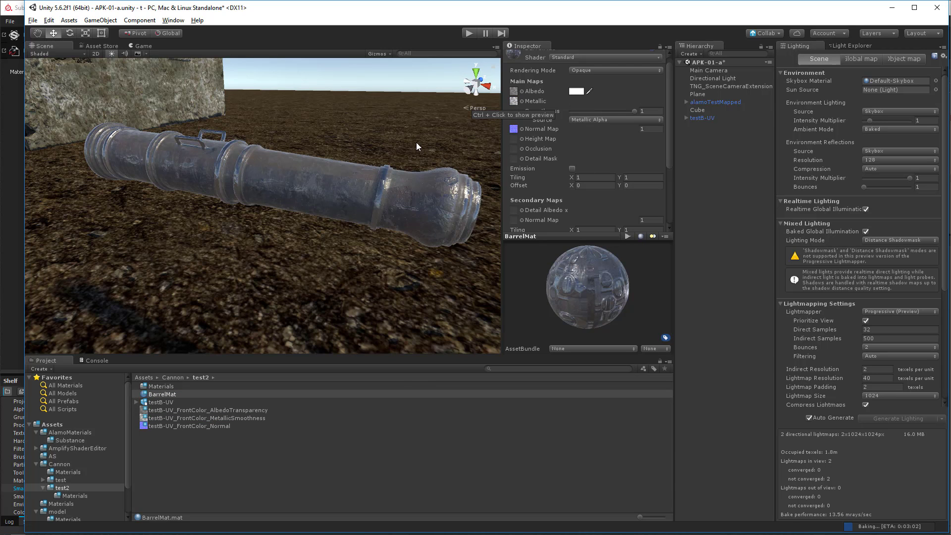
Tint BarrelMat's albedo with the muted tan color AEA483FF.
alt+drag(413, 138, 384, 121)
alt+right_drag(384, 121, 371, 153)
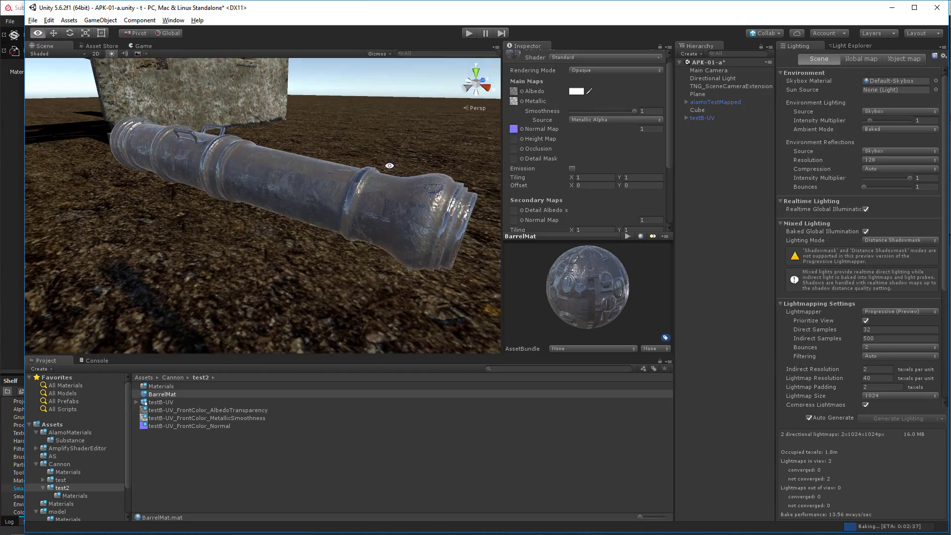
click(576, 91)
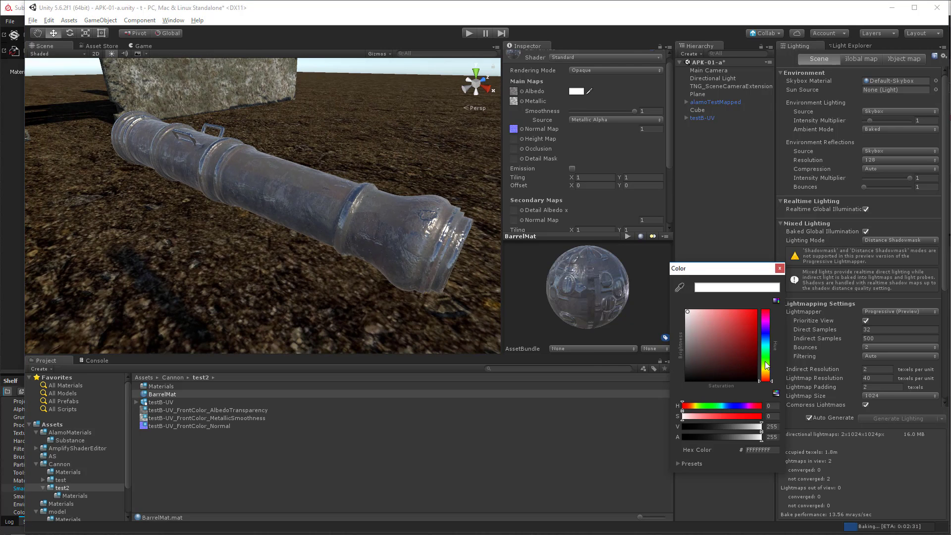
drag(765, 362, 704, 333)
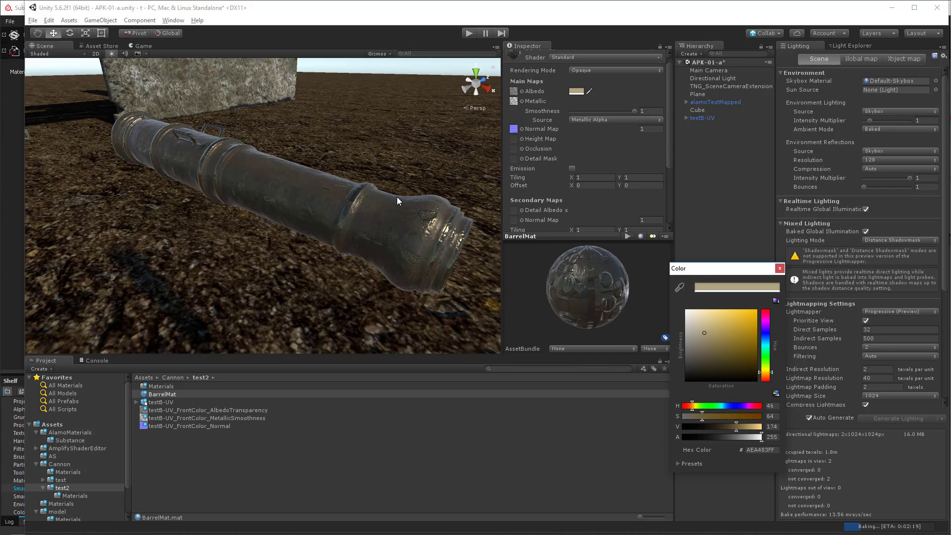
Lower BarrelMat's smoothness to 0.62, checking the reflections on the barrel from several angles.
alt+click(356, 183)
alt+drag(397, 181, 367, 182)
drag(634, 111, 614, 113)
alt+drag(381, 201, 328, 198)
drag(427, 204, 381, 201)
alt+drag(329, 198, 394, 202)
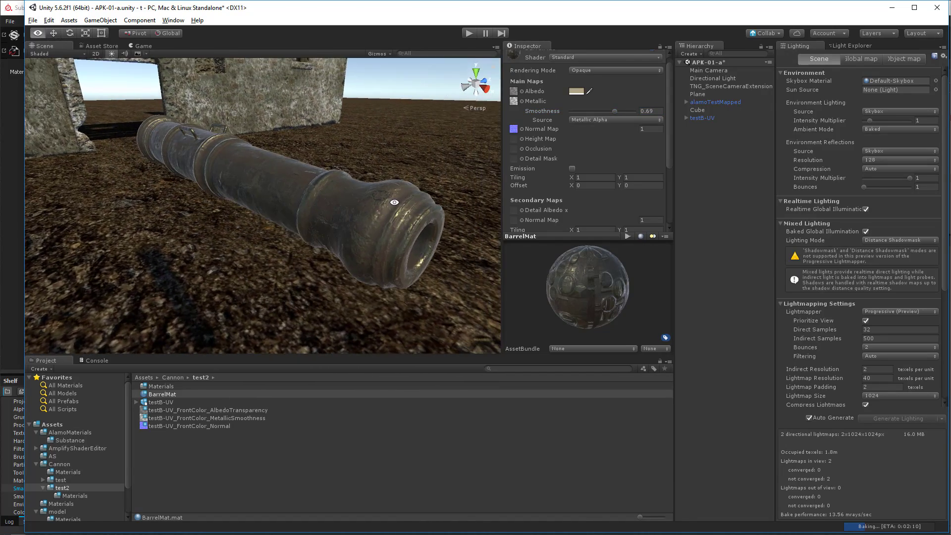
drag(614, 111, 609, 111)
mouse_move(391, 194)
alt+mouse_down()
mouse_move(360, 193)
mouse_move(401, 203)
alt+mouse_up()
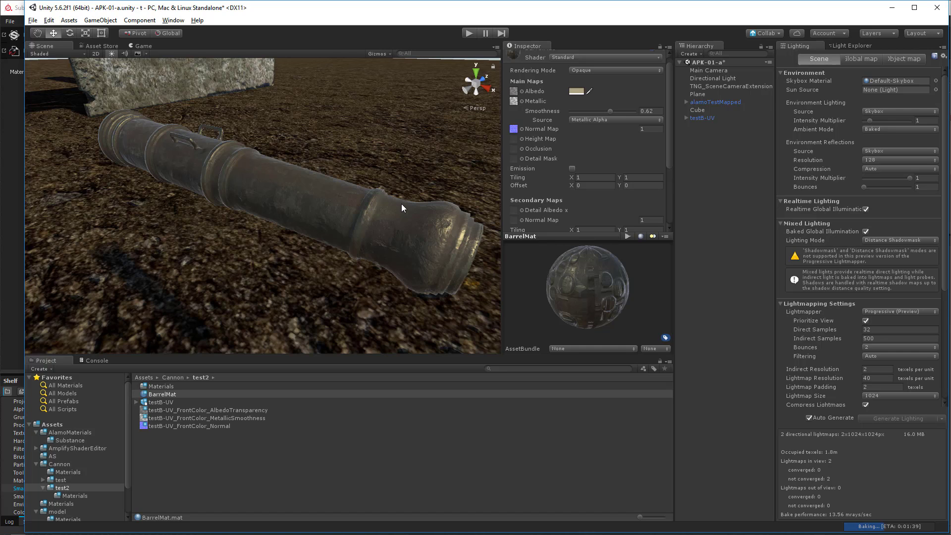
alt+drag(463, 217, 387, 217)
alt+drag(316, 197, 331, 225)
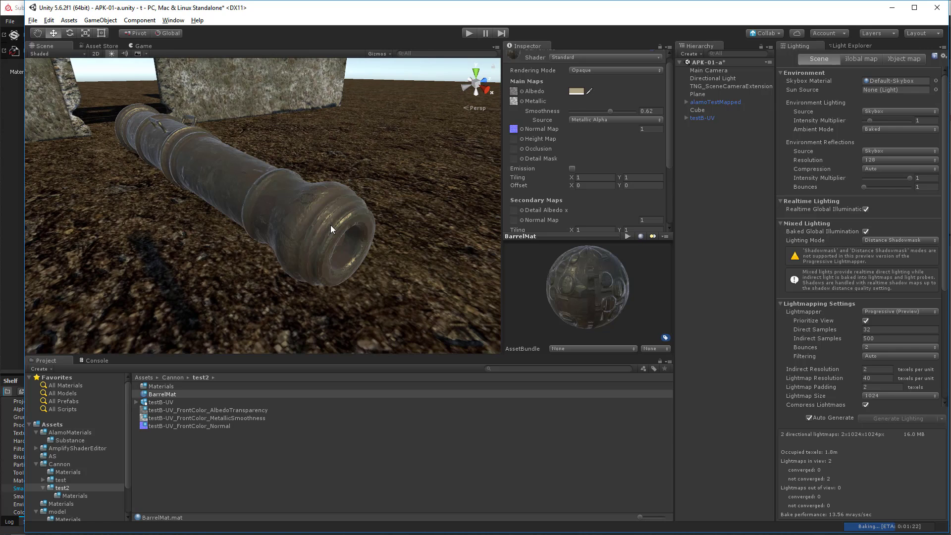